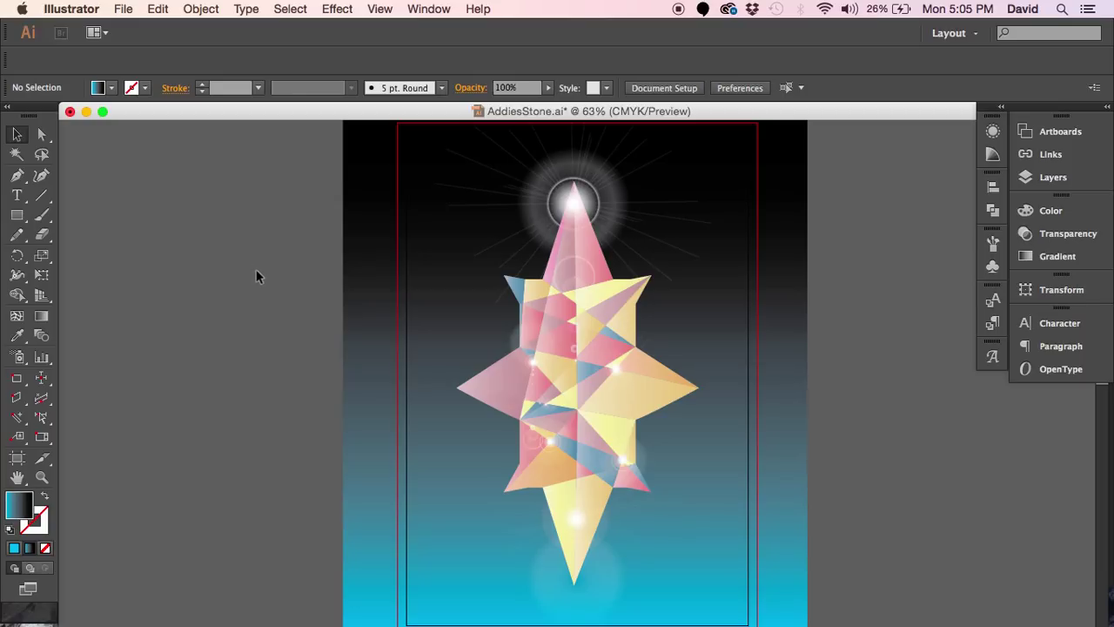
key("XF86AudioLowerVolume")
key("XF86AudioLowerVolume")
key("XF86AudioLowerVolume")
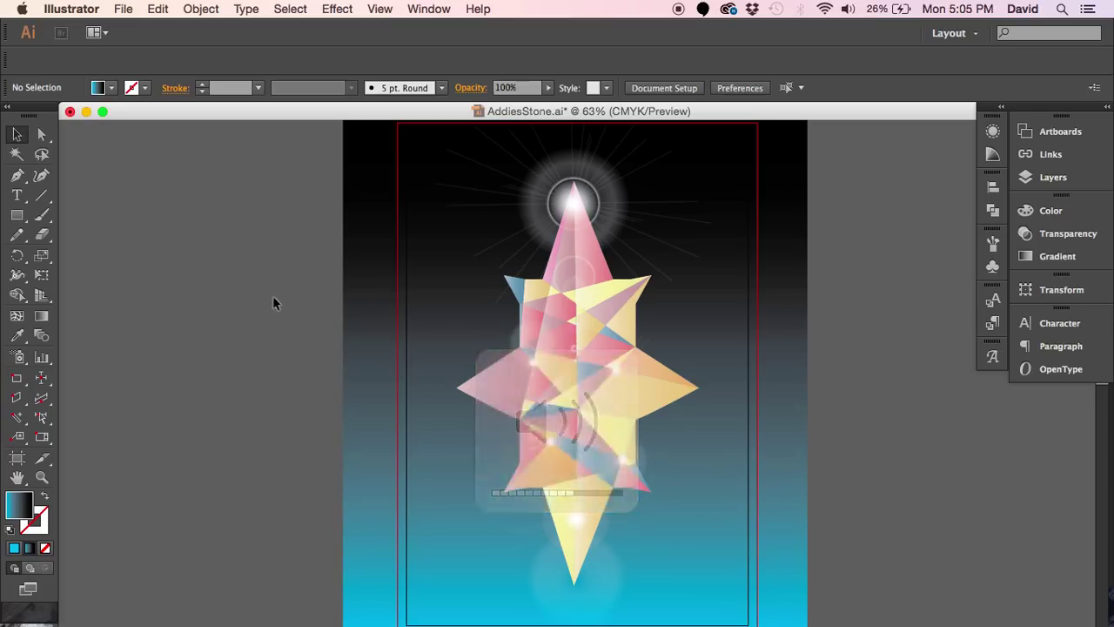
Step: Examine the faceted crystal illustration in AddiesStone.ai, its gradient facets and lens flares up close and as a whole
key("z")
left_click_drag(437, 154, 730, 458)
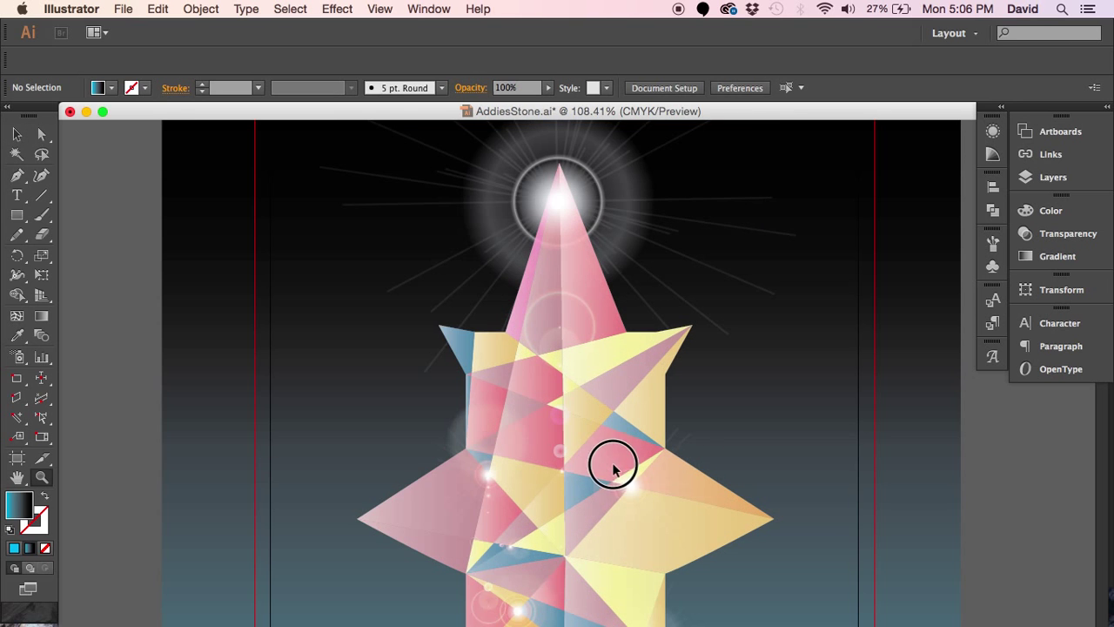
left_click_drag(612, 463, 507, 343)
left_click(751, 610)
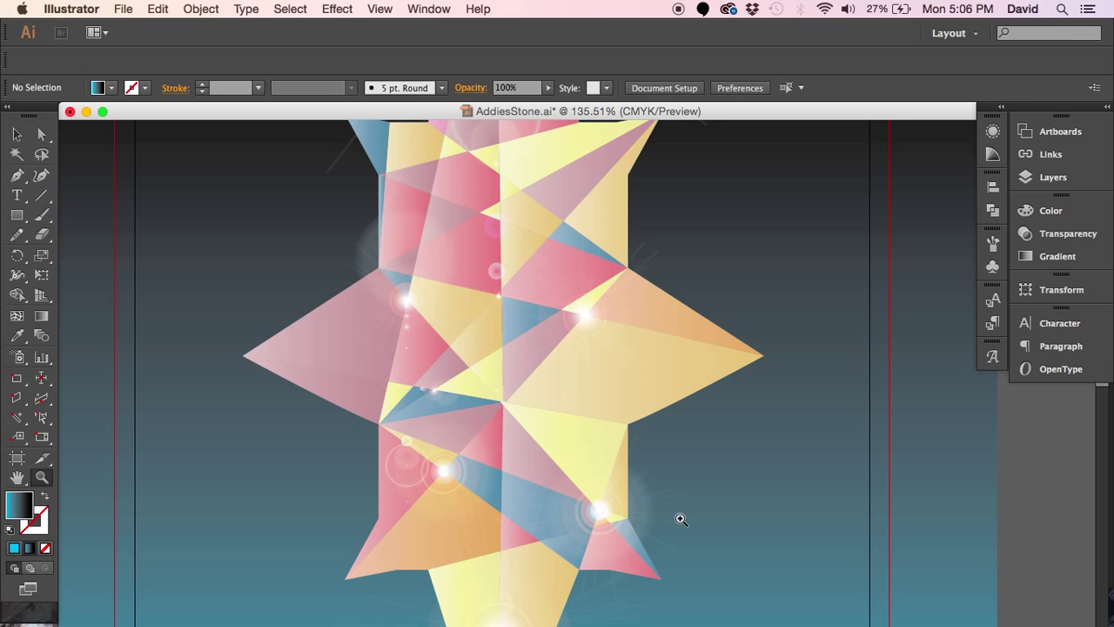
left_click(546, 277)
mouse_move(546, 278)
left_mouse_down()
mouse_move(428, 459)
mouse_move(550, 447)
mouse_move(557, 354)
mouse_move(477, 306)
mouse_move(465, 281)
mouse_move(562, 273)
left_mouse_up()
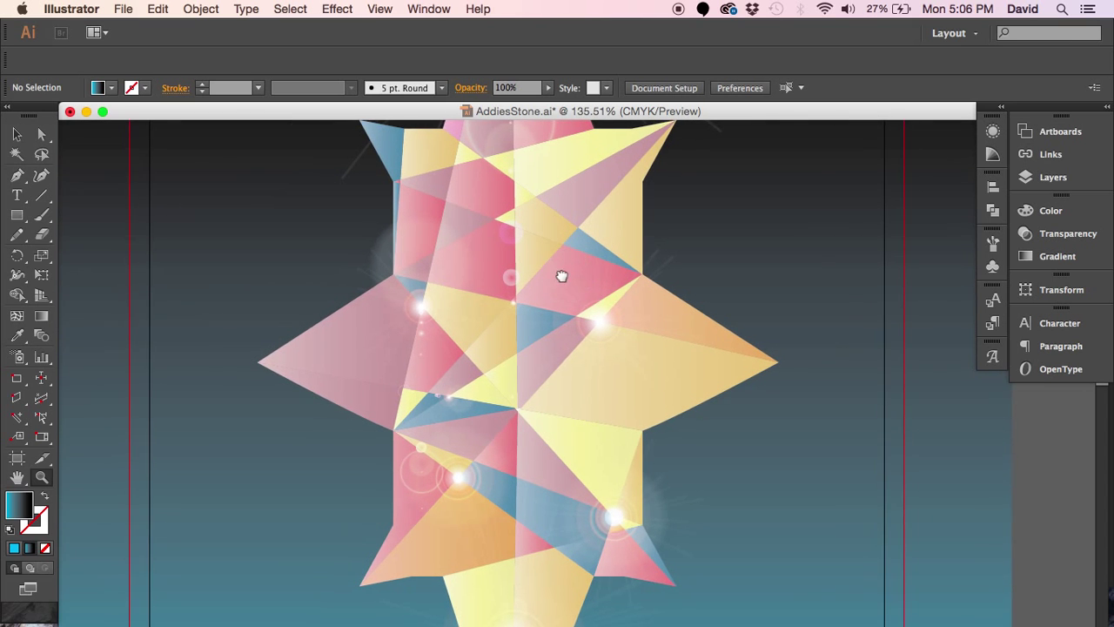
key("super+minus")
key("super+minus")
key("super+minus")
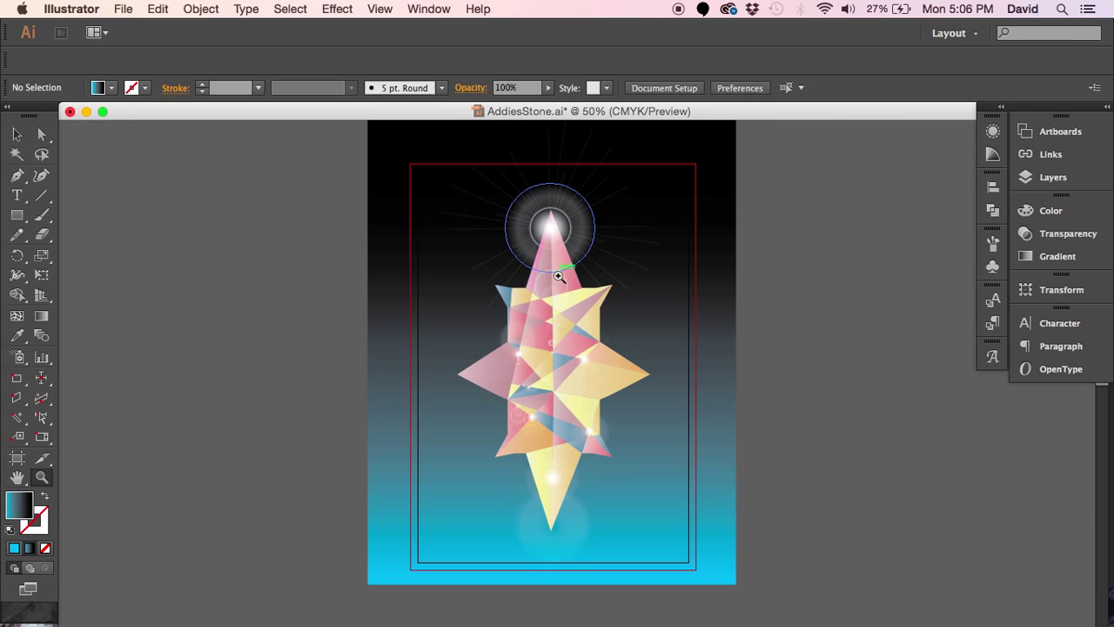
left_click_drag(451, 319, 403, 316)
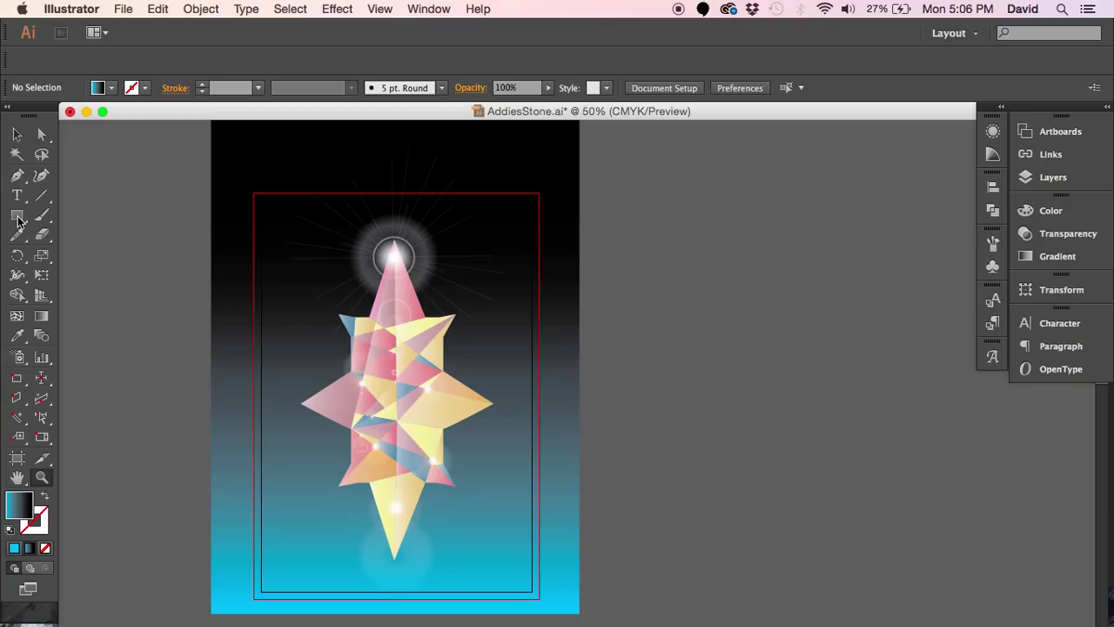
Step: Create a new blank document and draw a tall white ellipse with a black outline near the middle of the artboard
key("super+alt+n")
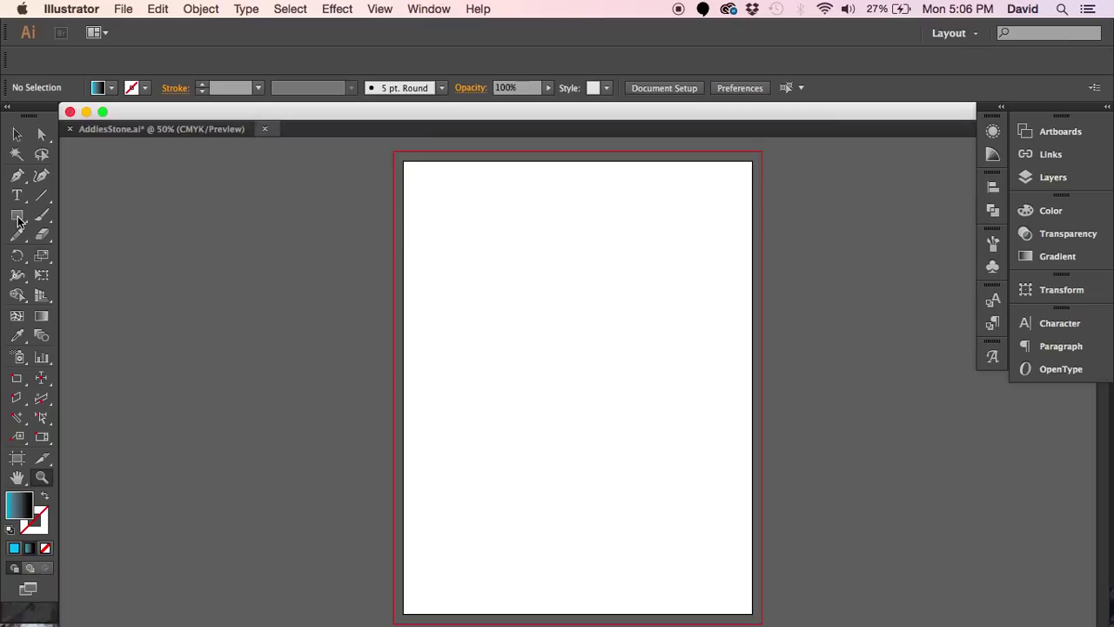
left_click_drag(21, 221, 87, 261)
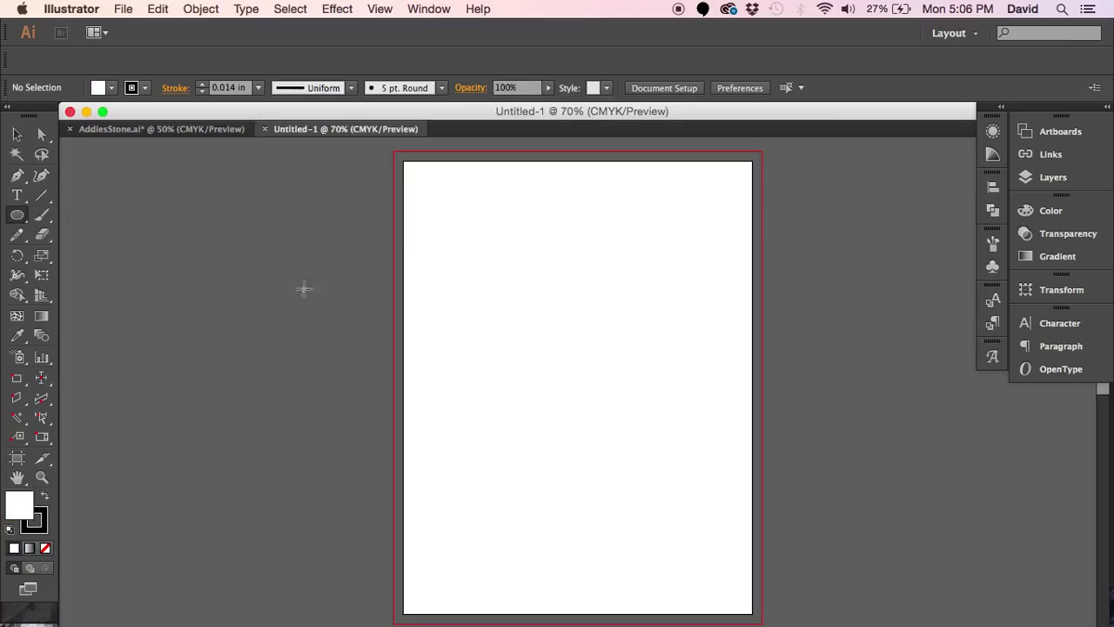
left_click_drag(486, 242, 649, 490)
left_click(18, 134)
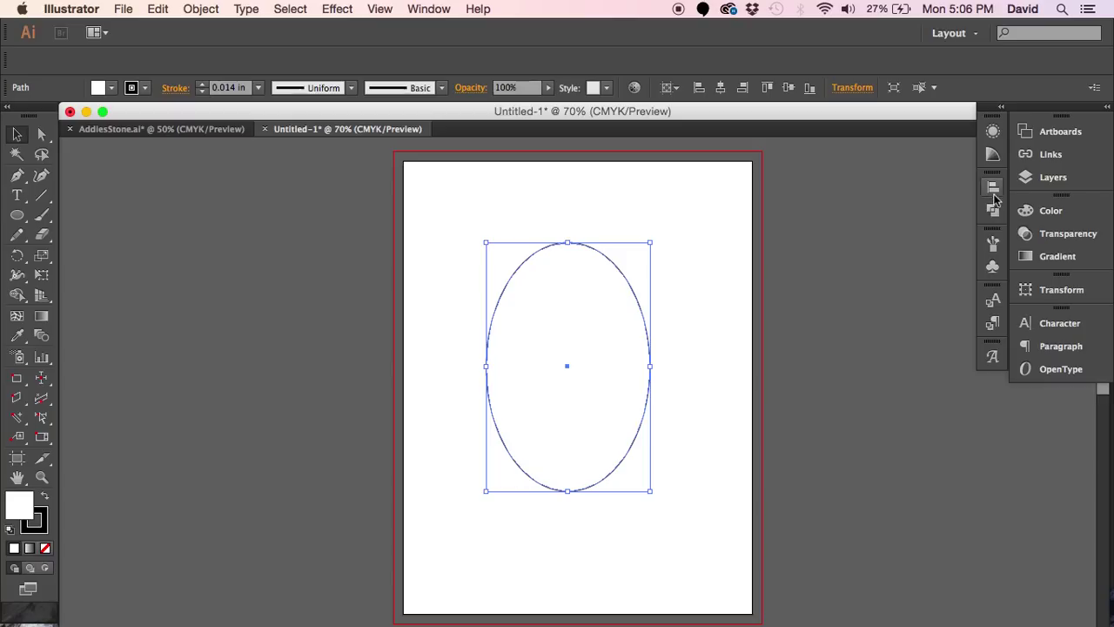
Step: Centre the ellipse vertically and horizontally on the artboard
left_click(994, 194)
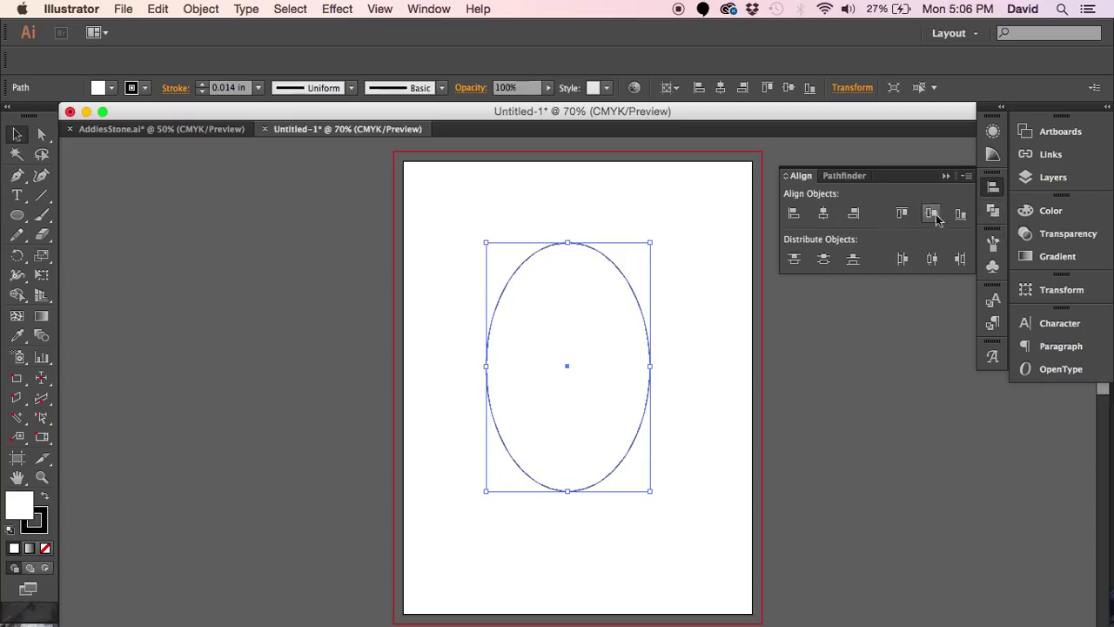
left_click(931, 214)
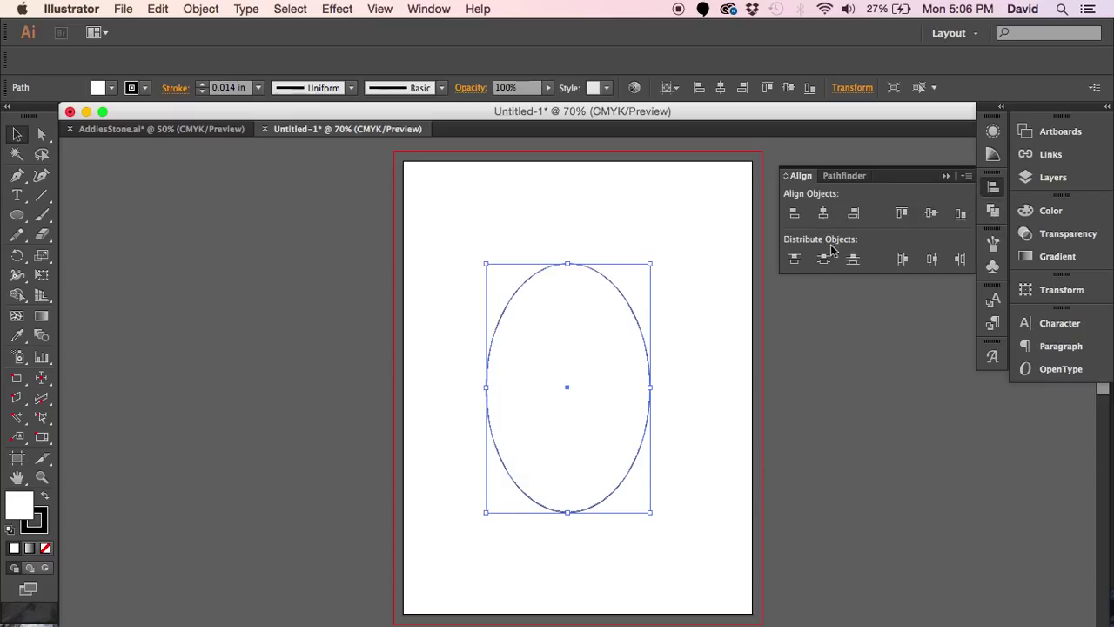
left_click(824, 213)
left_click(829, 423)
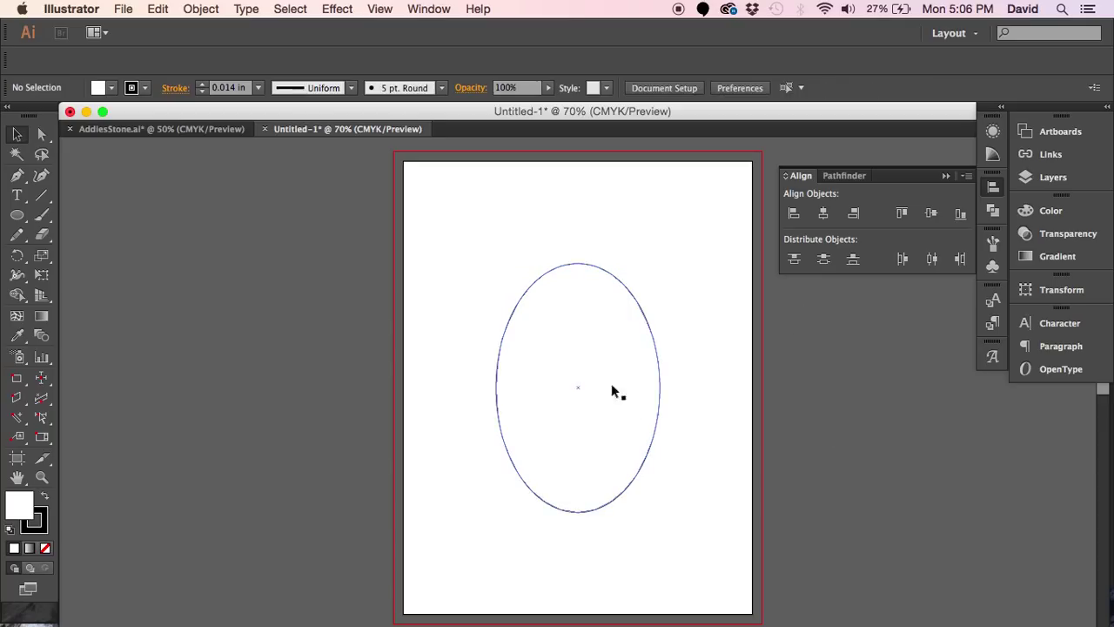
Step: Copy the ellipse and paste the duplicate in front, exactly on top of the original
key("z")
left_click_drag(471, 238, 794, 558)
left_click_drag(495, 422, 472, 398)
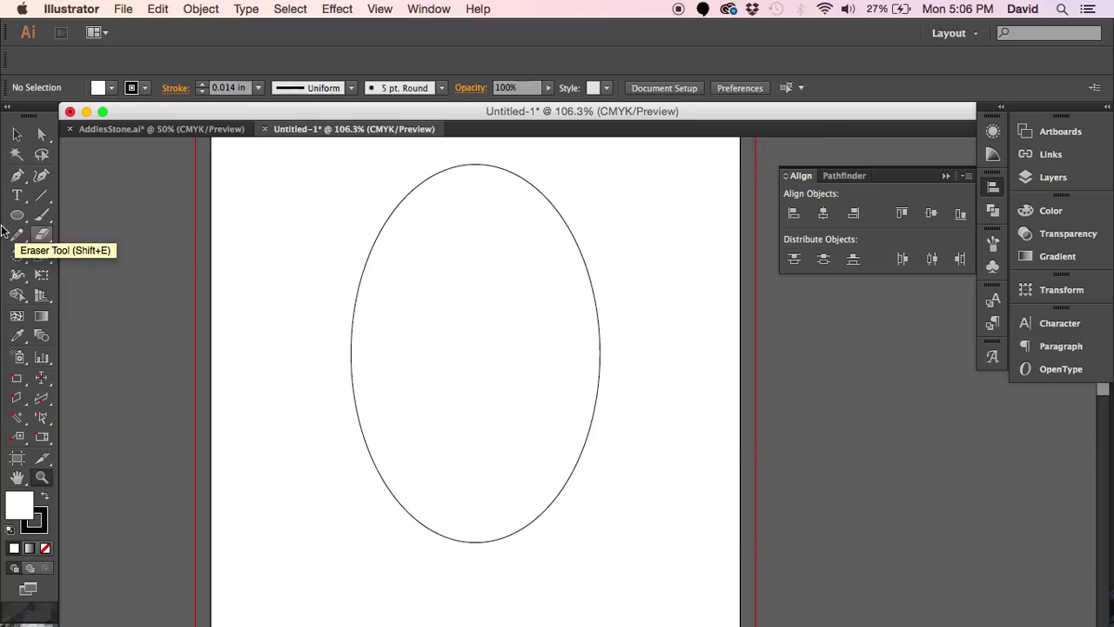
left_click(16, 134)
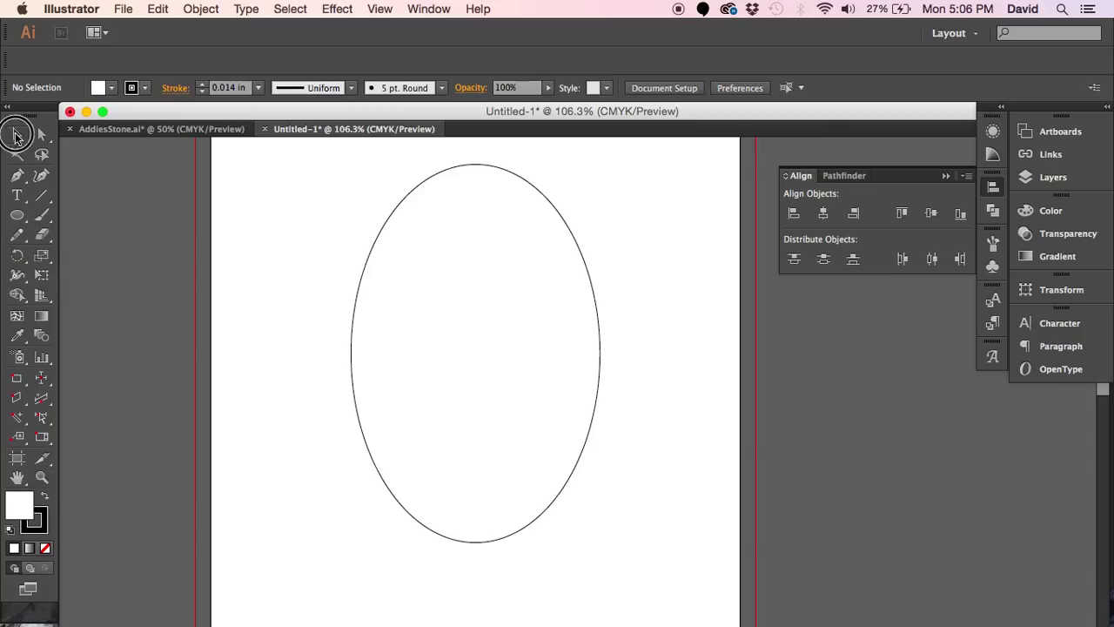
left_click(450, 171)
left_click(450, 173)
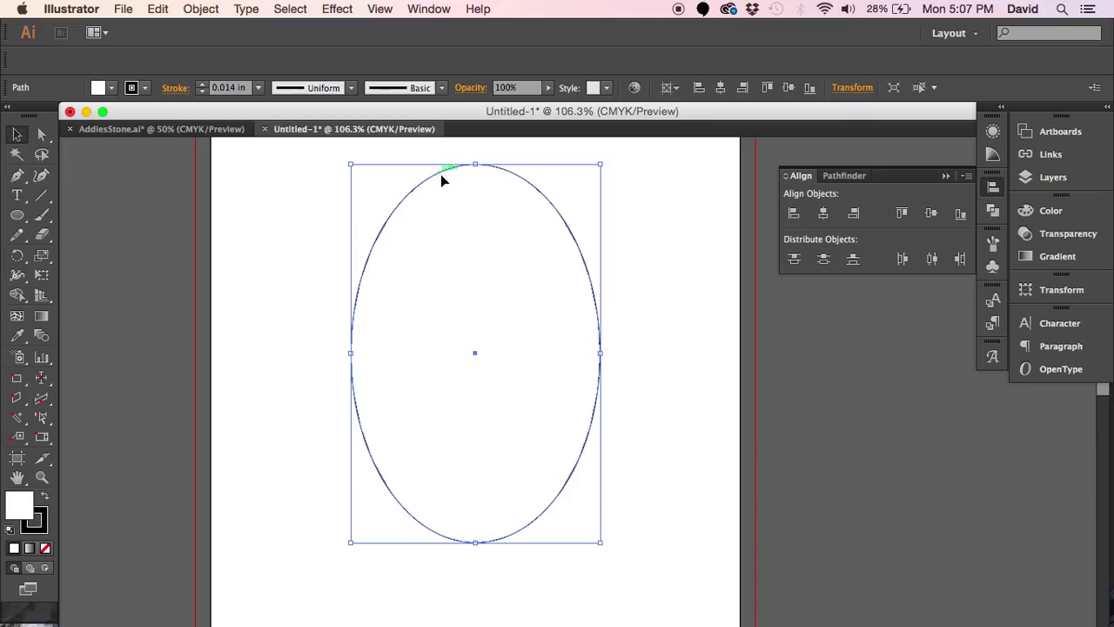
key("super+c")
key("super+f")
key("v")
key("a")
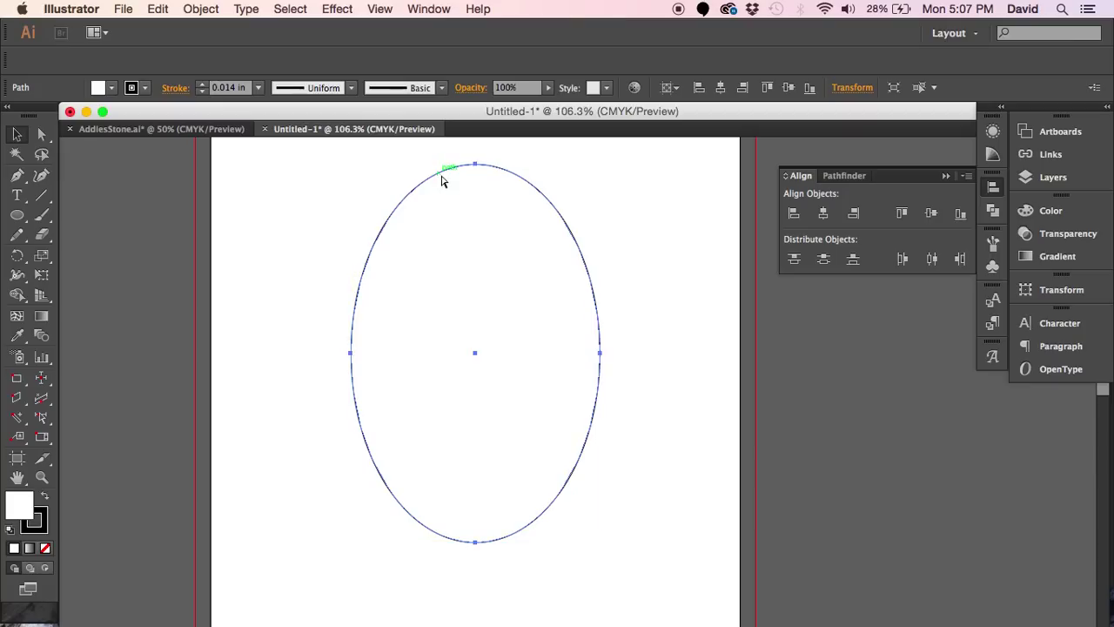
key("v")
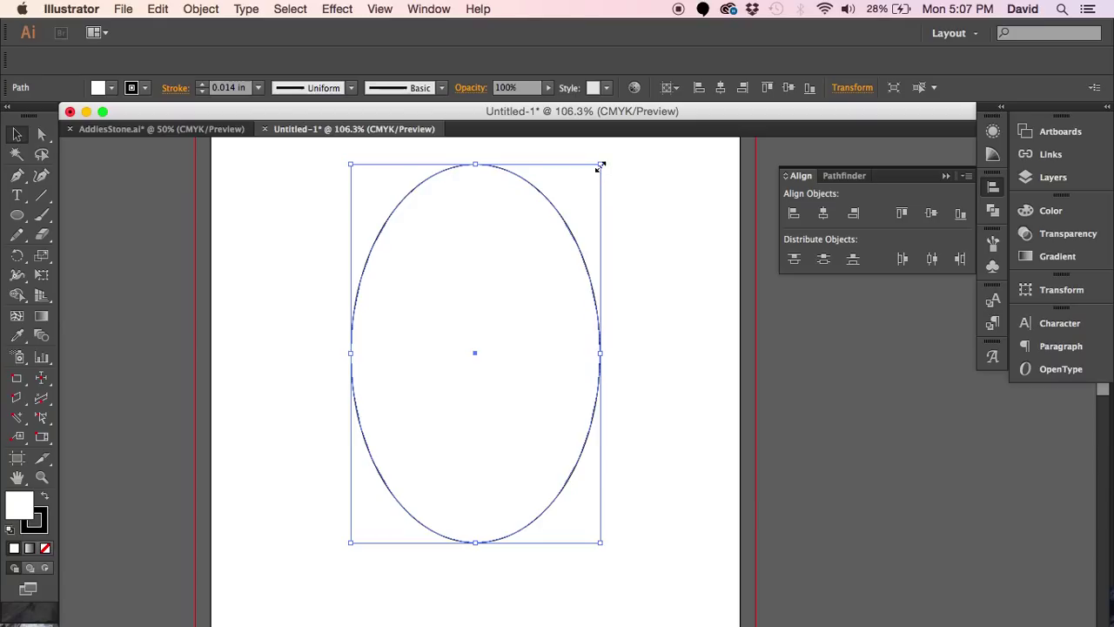
Step: Scale the duplicate ellipse down proportionally about its centre to form a concentric inner ellipse
left_click_drag(599, 166, 573, 206)
left_click(343, 224)
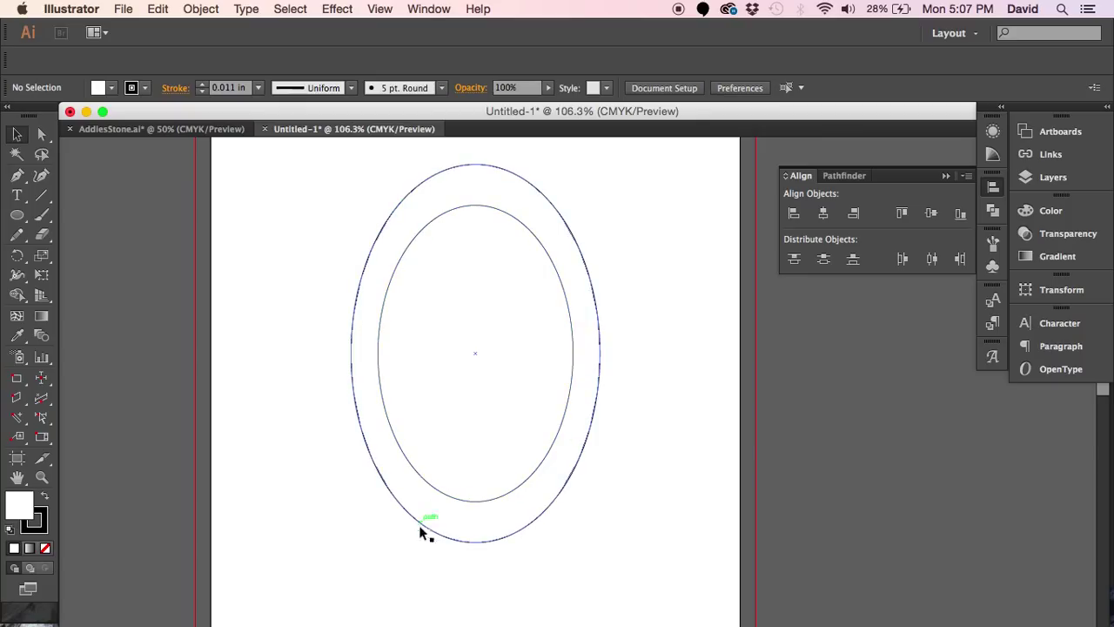
left_click(442, 495)
left_click(571, 534)
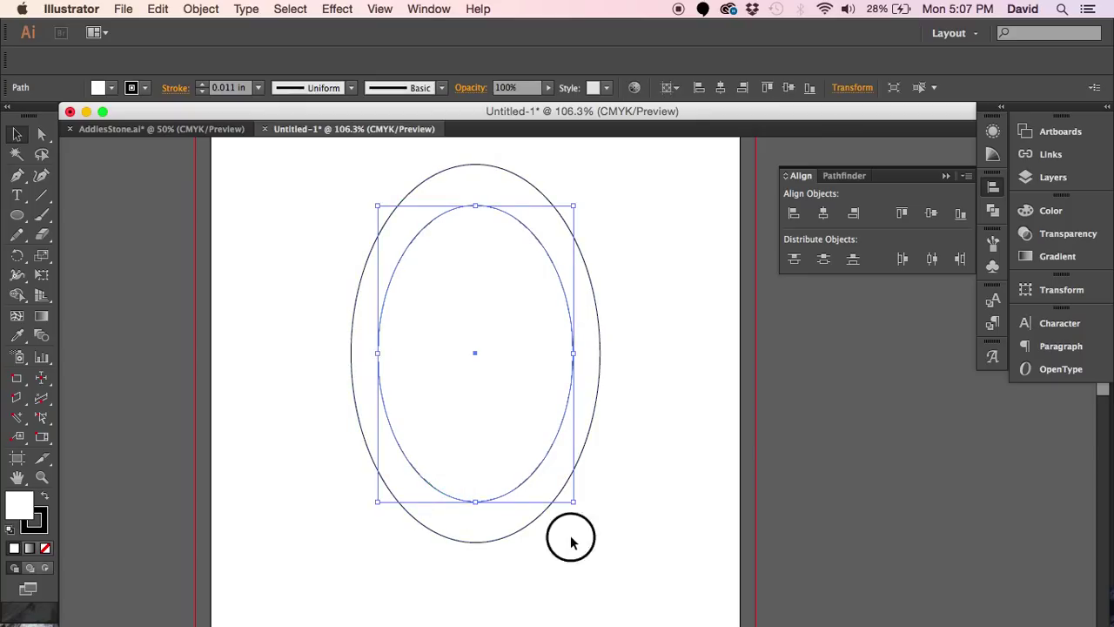
Step: Draw a small, nearly square rectangle on the pasteboard beside the artboard
left_click_drag(665, 421, 527, 450)
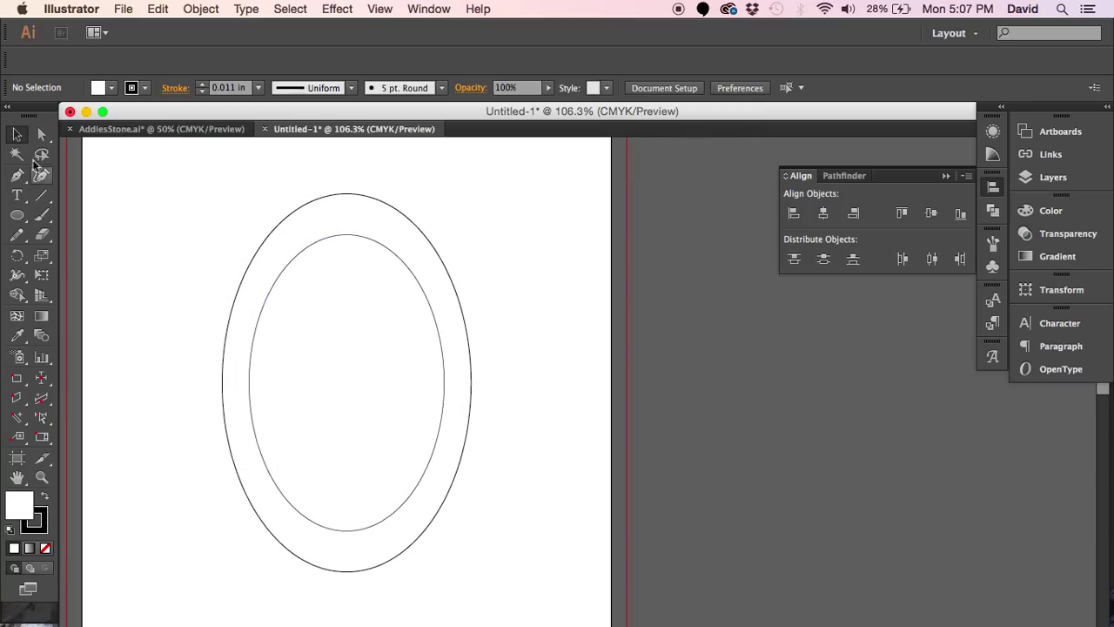
left_click_drag(17, 215, 75, 218)
mouse_move(657, 210)
left_mouse_down()
mouse_move(739, 323)
mouse_move(742, 305)
left_mouse_up()
key("v")
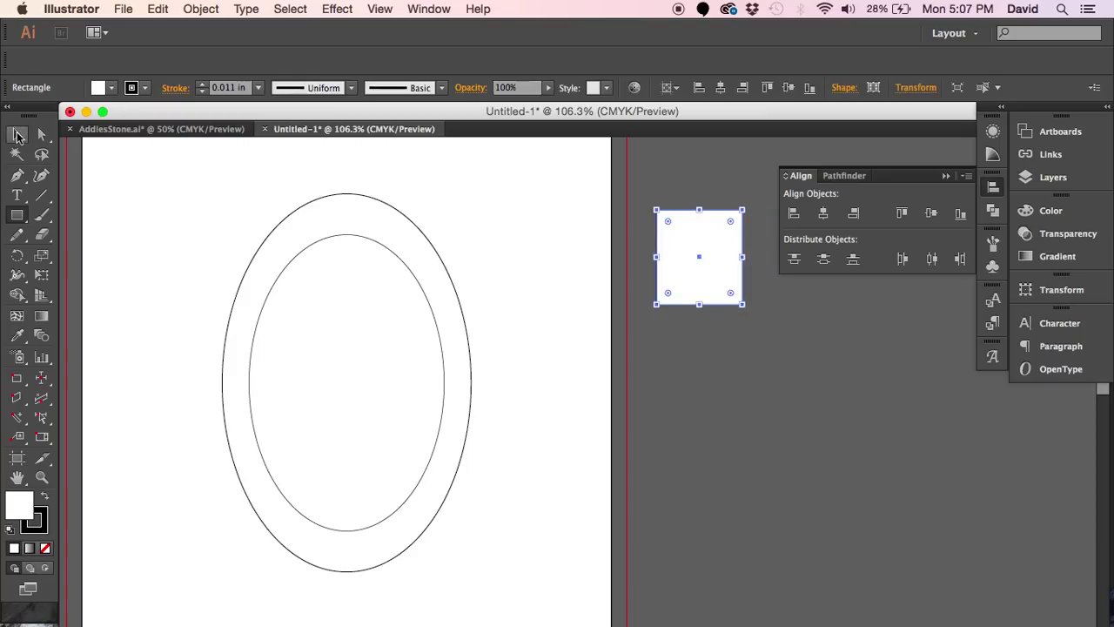
Step: Open the Gems and Jewels gradient swatch library and place it below the Swatches panel
left_click(1063, 261)
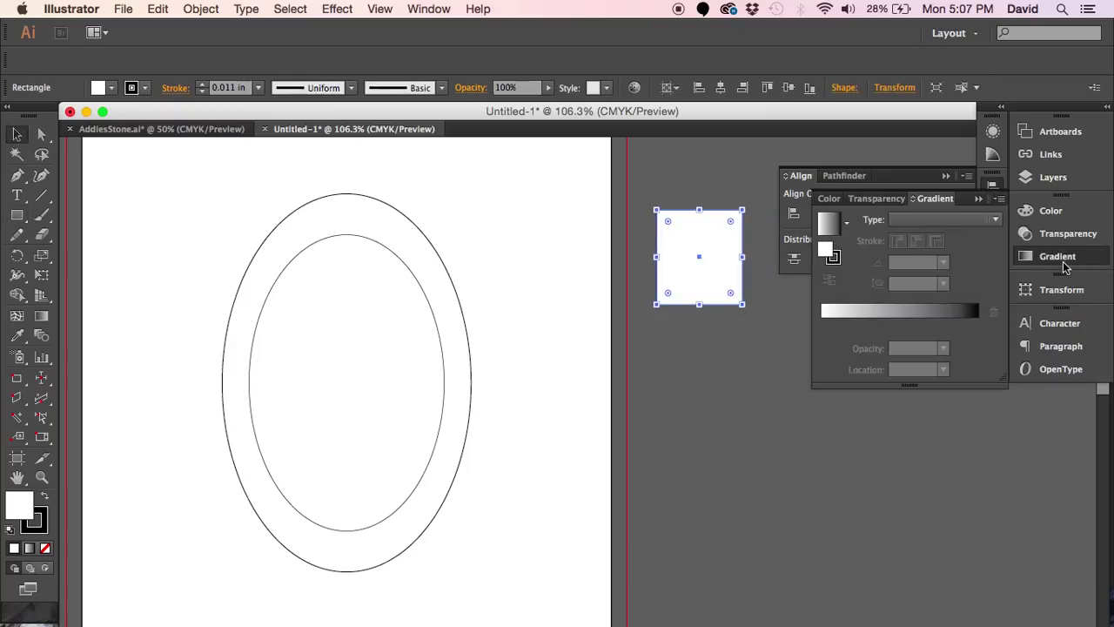
left_click(980, 198)
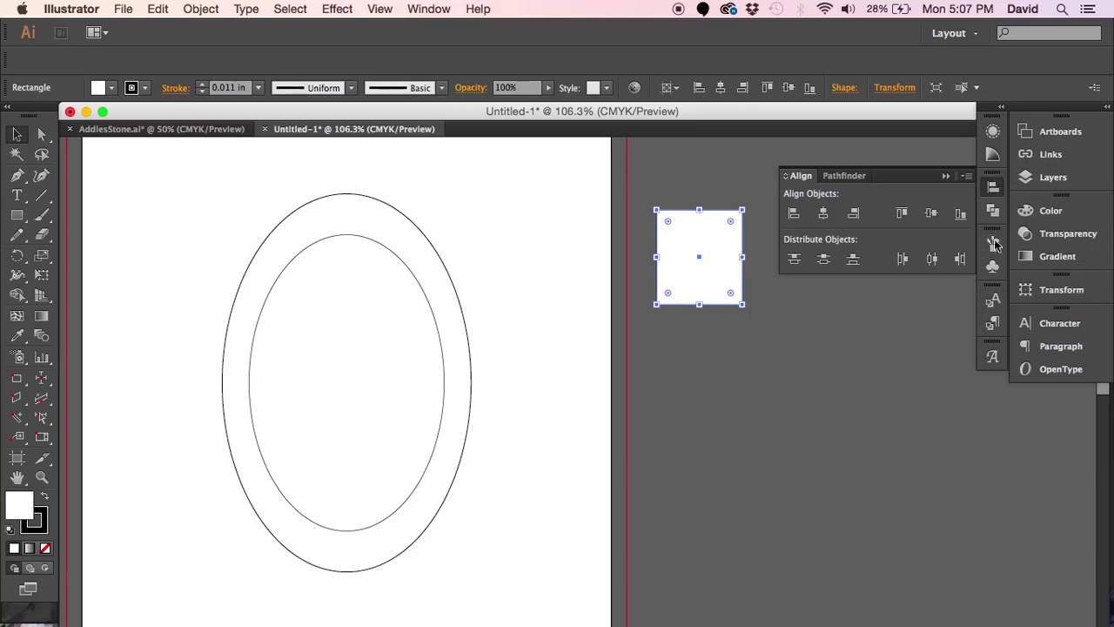
left_click(413, 11)
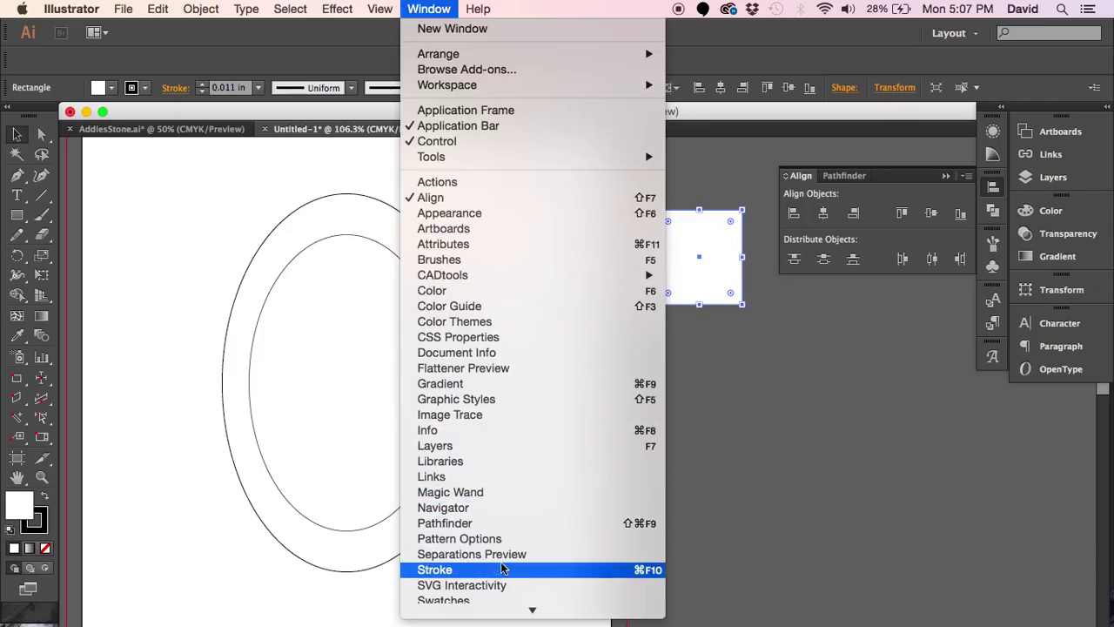
left_click(494, 600)
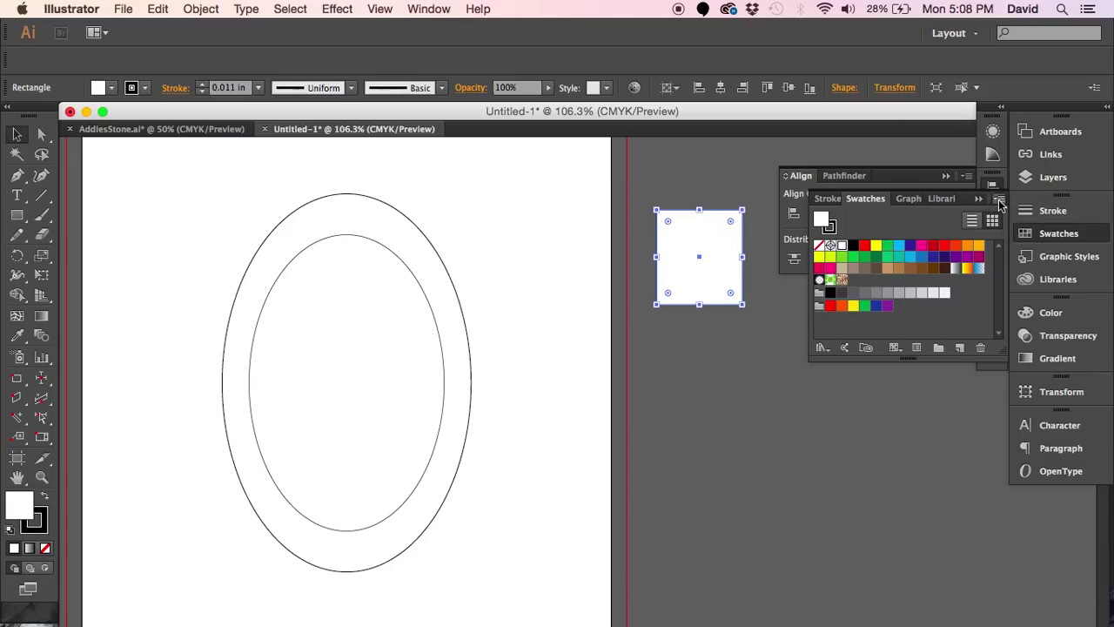
left_click(999, 202)
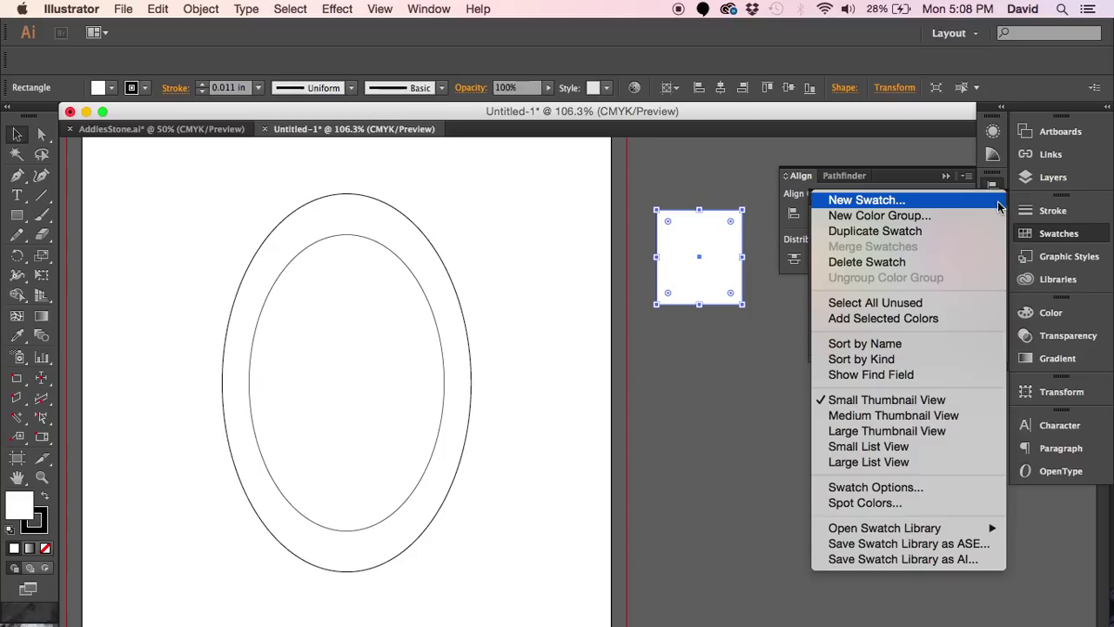
mouse_move(942, 527)
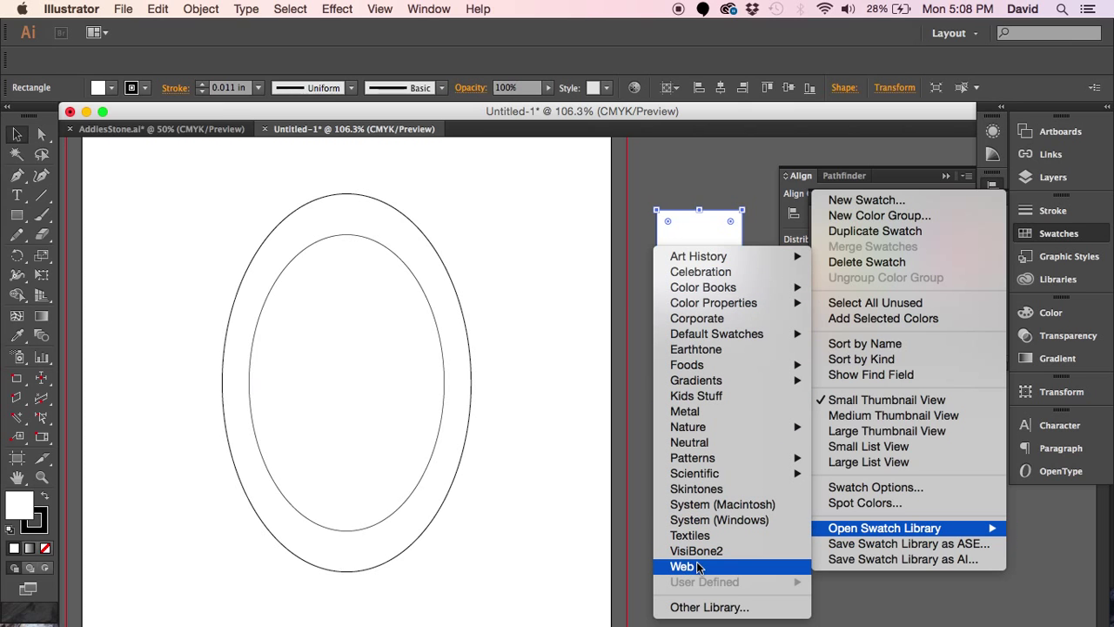
mouse_move(735, 382)
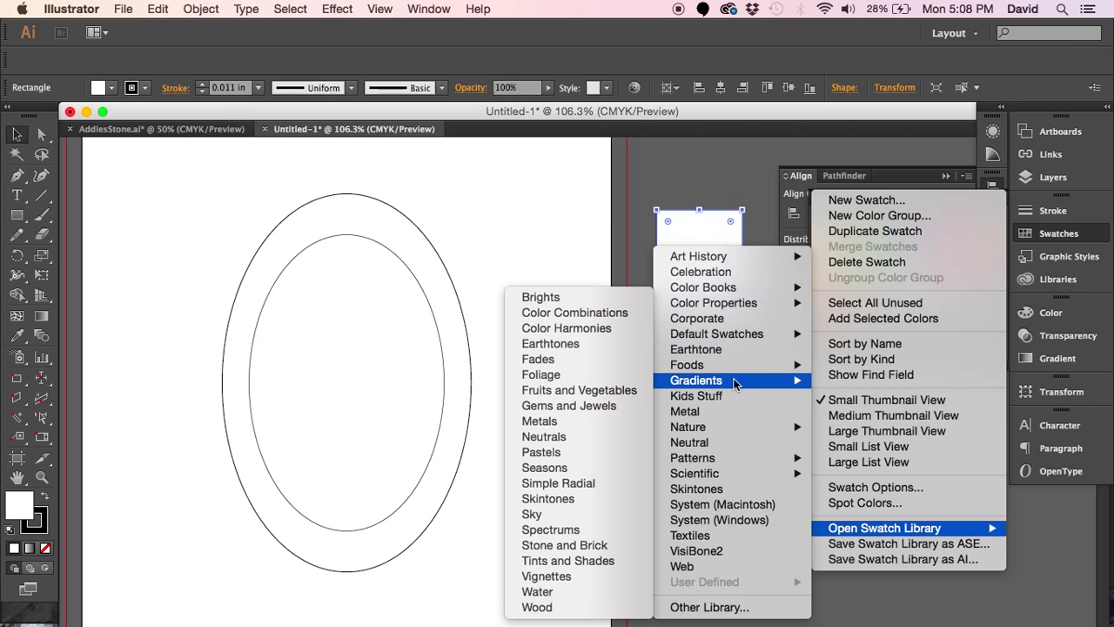
left_click(589, 408)
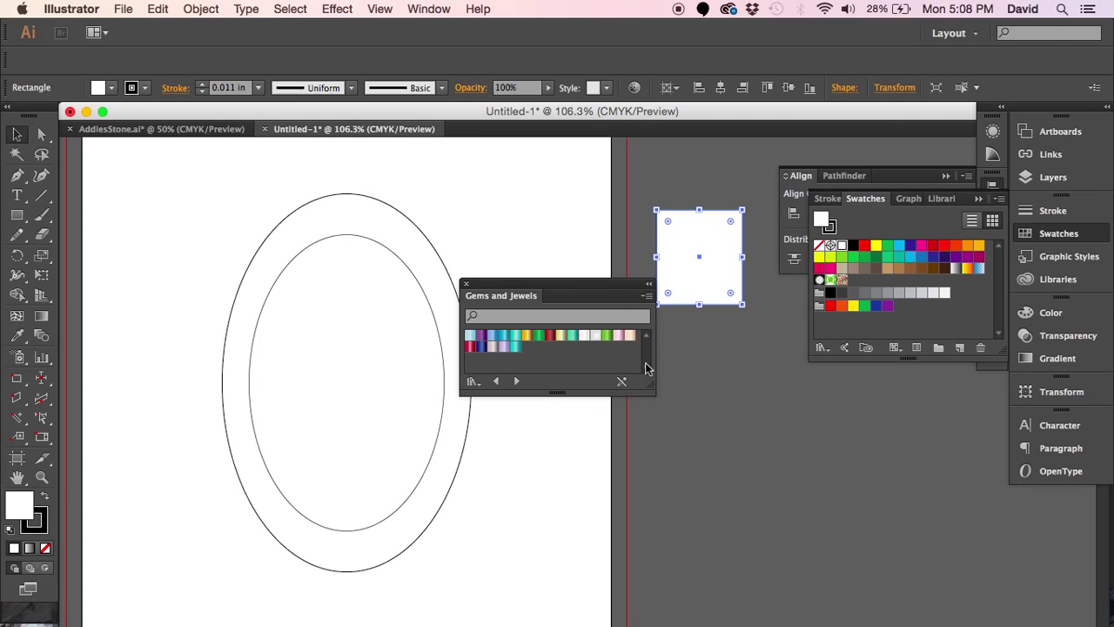
left_click_drag(574, 290, 883, 391)
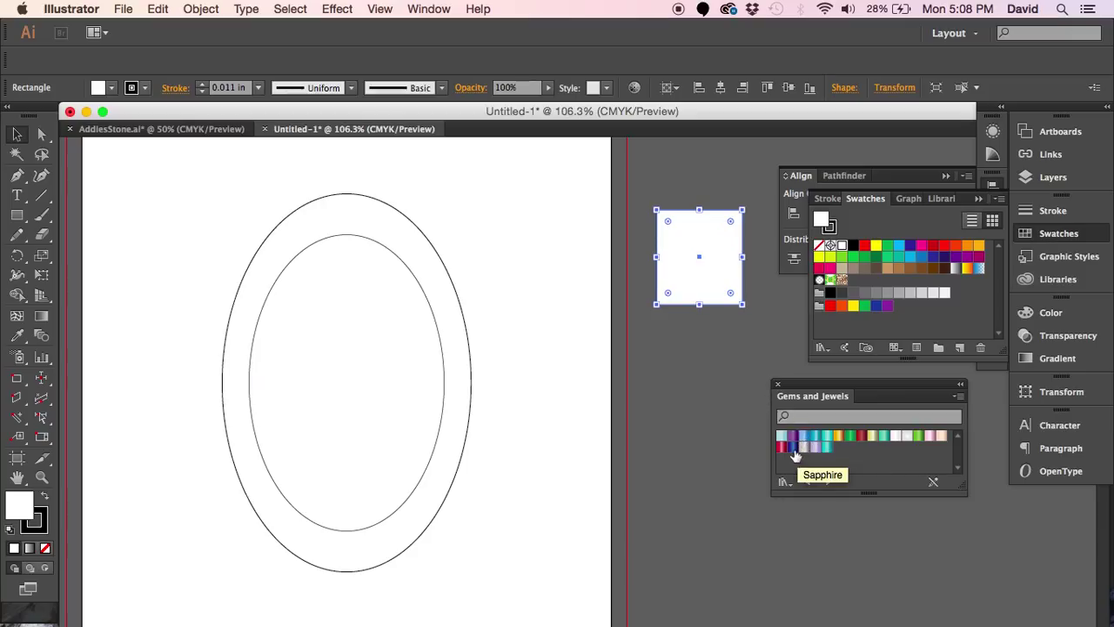
Step: Fill the rectangle with the Sapphire gradient and place a copy directly below it filled with the light blue gem gradient
left_click(793, 447)
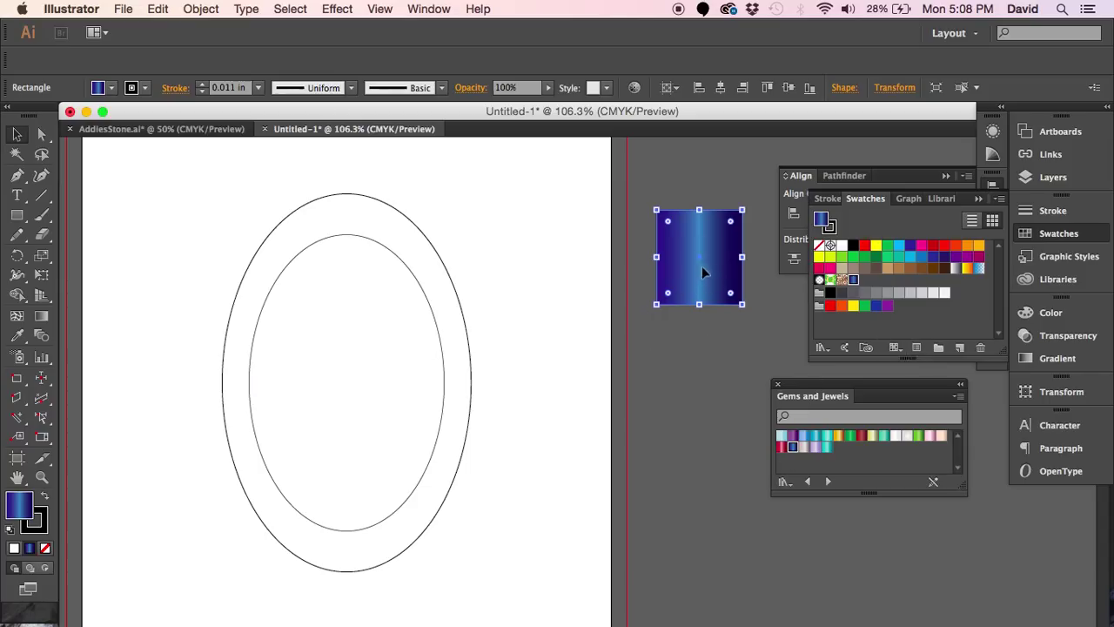
left_click_drag(701, 267, 708, 364)
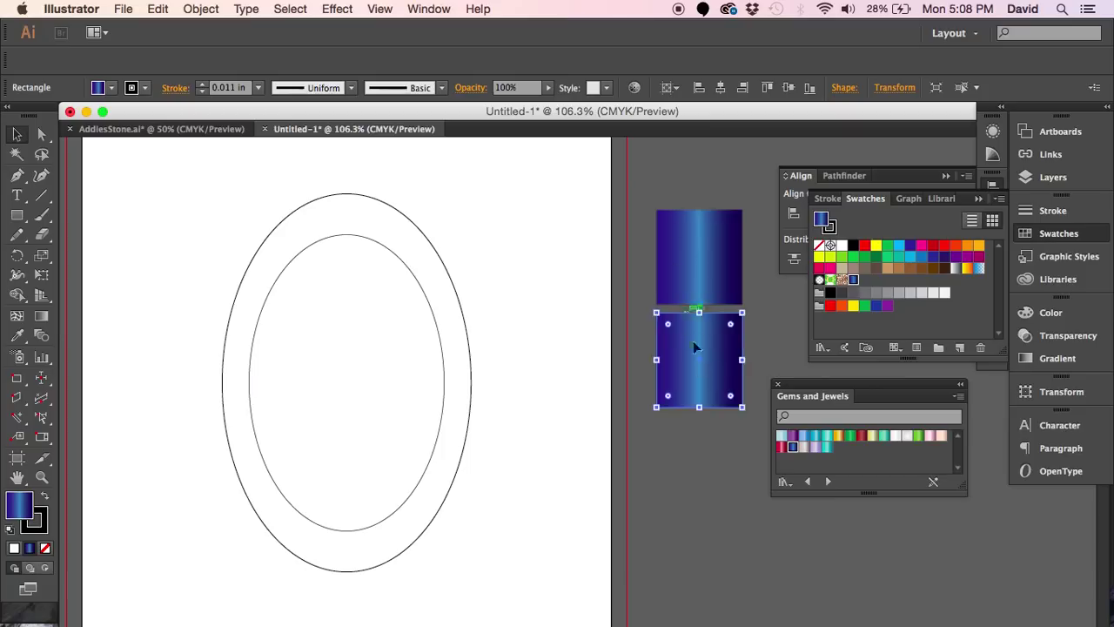
left_click(804, 435)
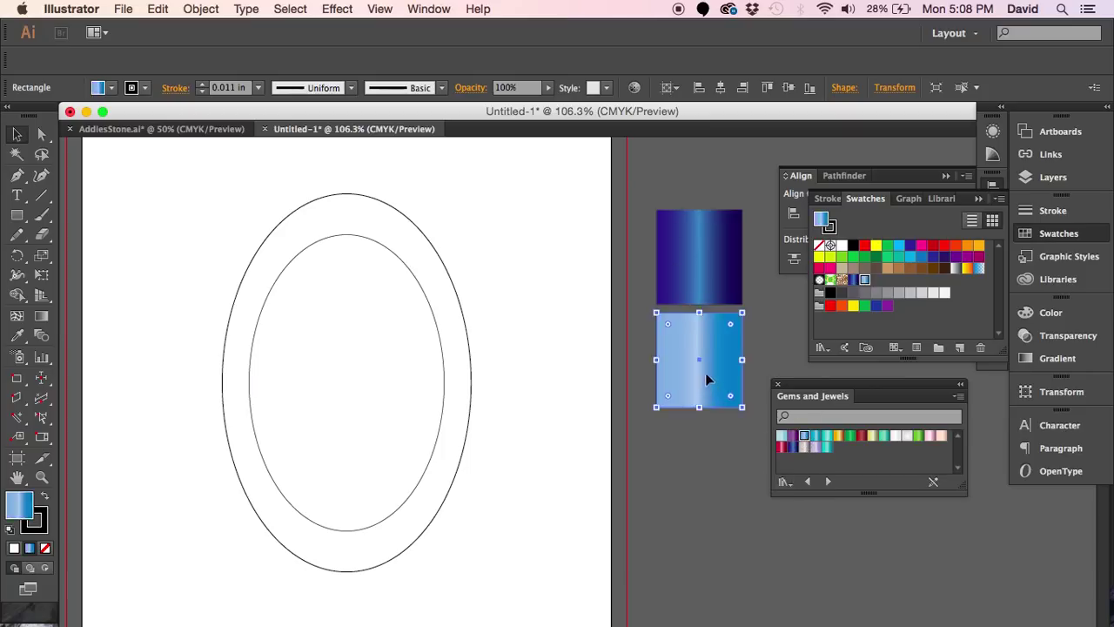
Step: Add two more rectangle copies down the column, filling one with the teal gem gradient and the lowest with the light green gem gradient
left_click_drag(729, 374, 732, 478)
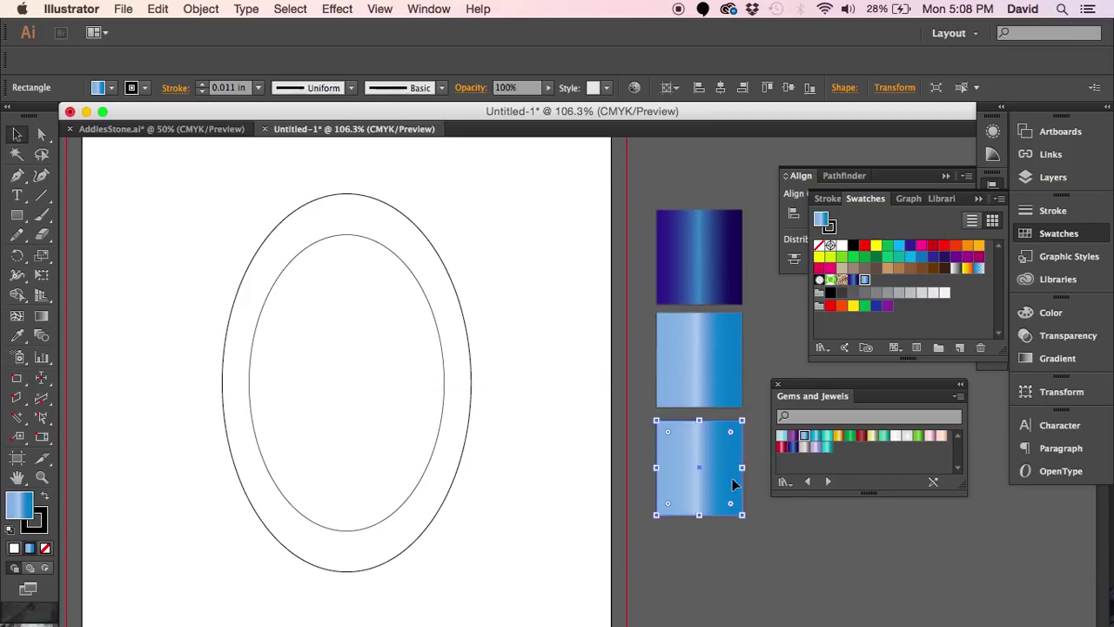
left_click(816, 440)
left_click_drag(729, 467, 726, 578)
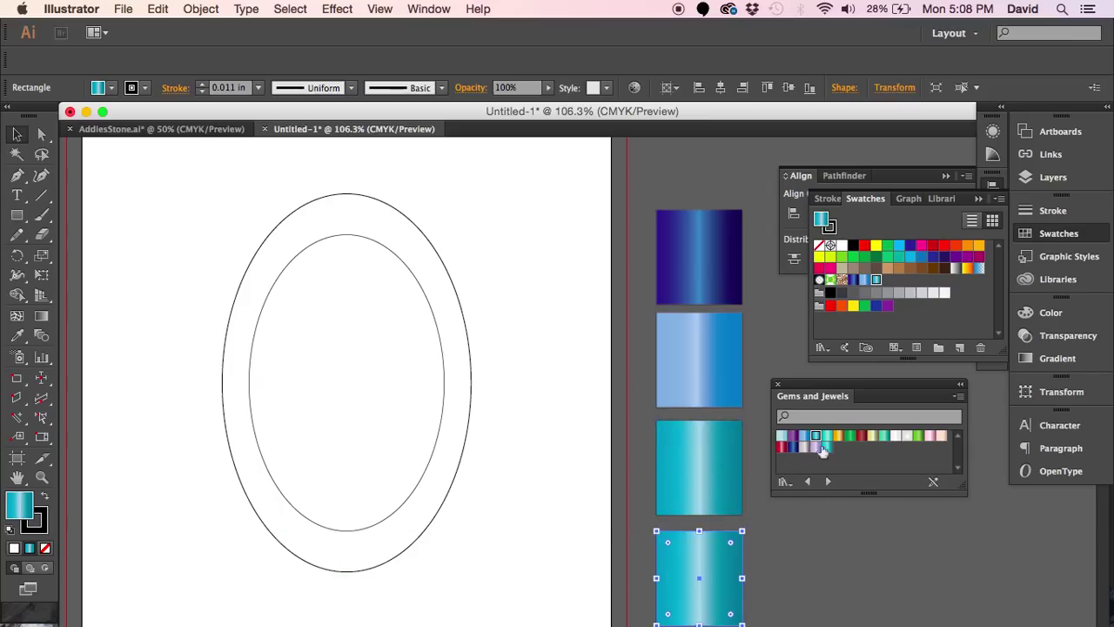
left_click(884, 436)
scroll(722, 373, "down", 2)
scroll(670, 435, "right", 2)
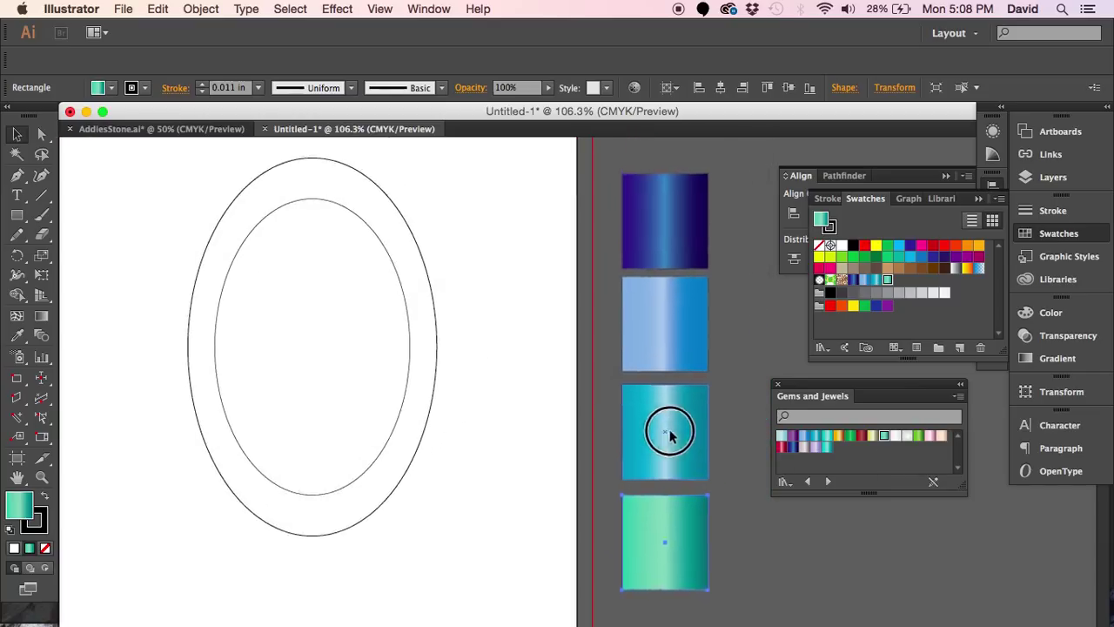
left_click_drag(669, 431, 666, 438)
left_click(15, 133)
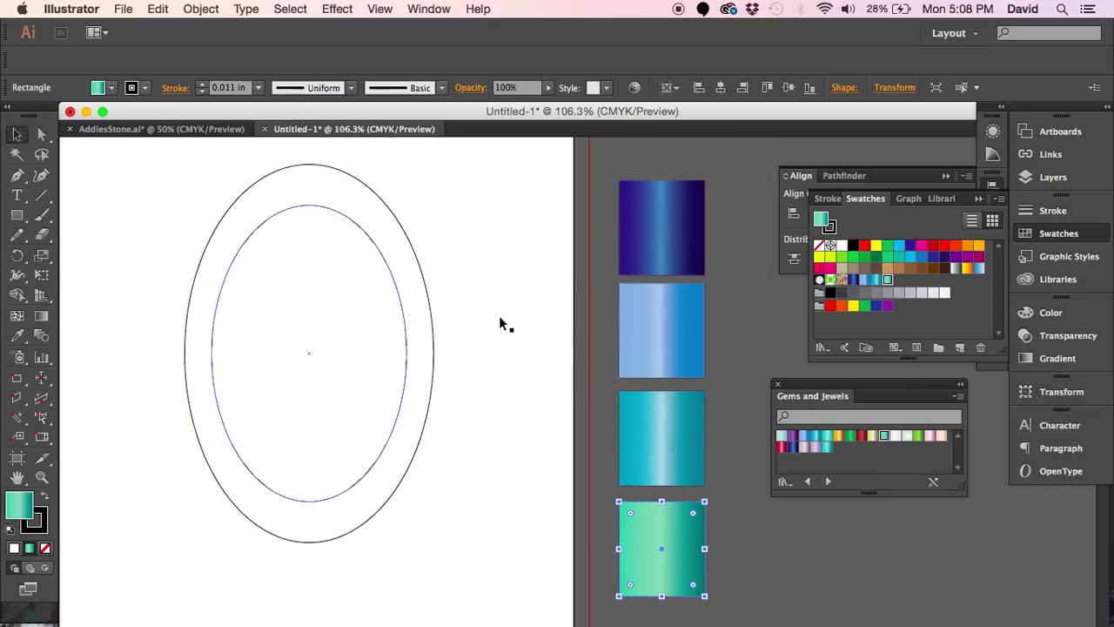
left_click(734, 328)
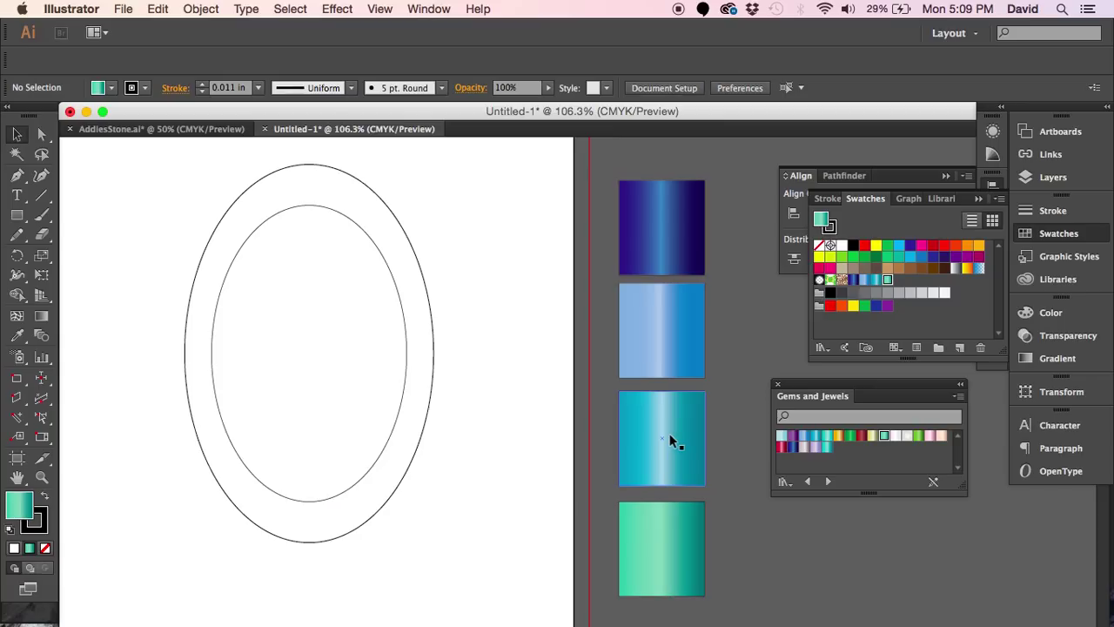
Step: Draw a horizontal and a vertical straight line crossing near the ellipses' centre and extending past the outer ellipse
left_click_drag(331, 321, 351, 348)
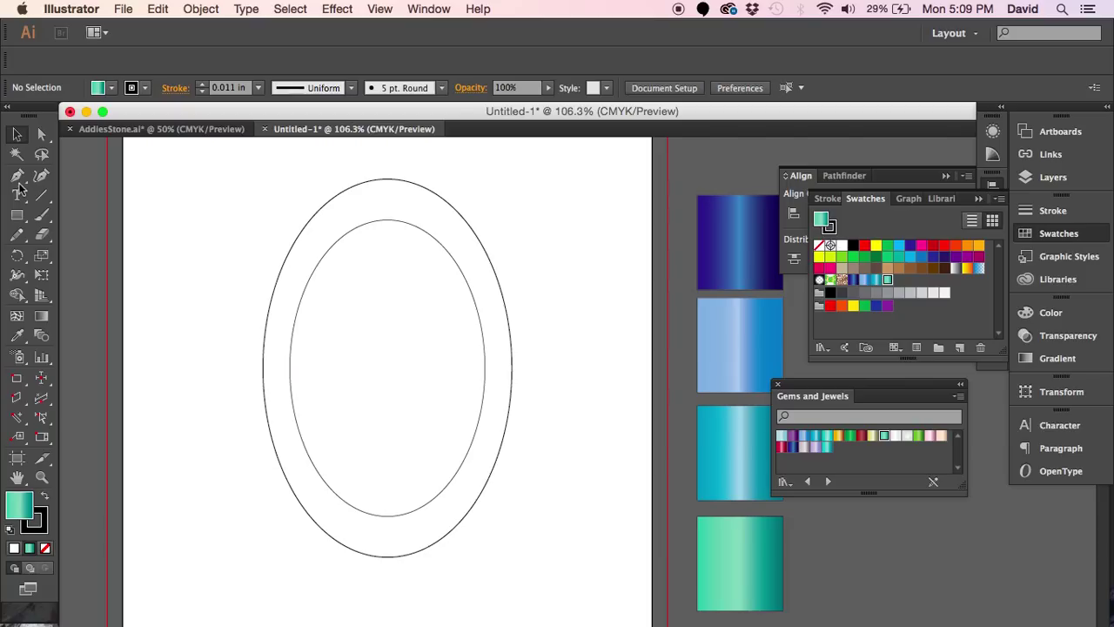
key("backslash")
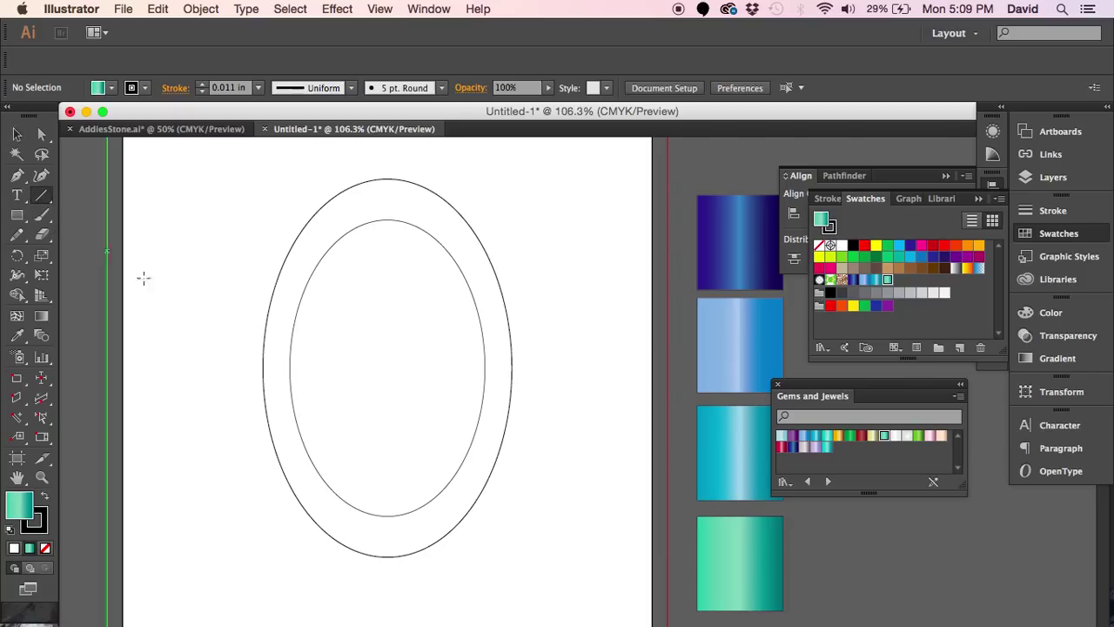
left_click_drag(227, 367, 558, 367)
left_click_drag(383, 161, 383, 585)
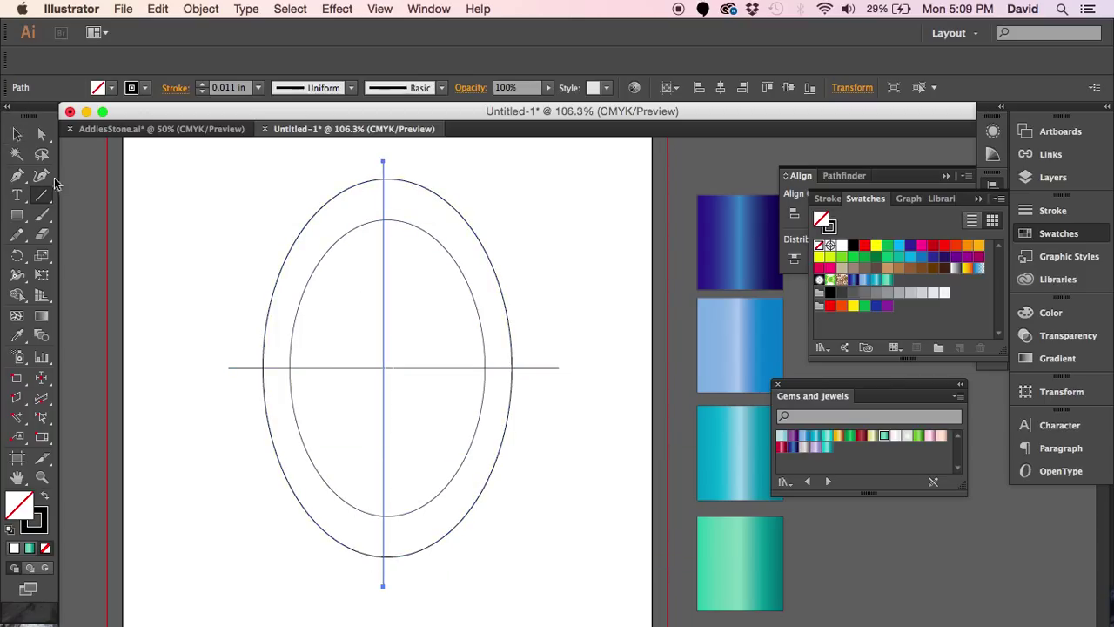
Step: Centre the two lines and the outer ellipse horizontally and vertically on the inner ellipse as the key object
left_click(16, 136)
mouse_move(293, 327)
left_mouse_down()
mouse_move(353, 397)
mouse_move(463, 471)
left_mouse_up()
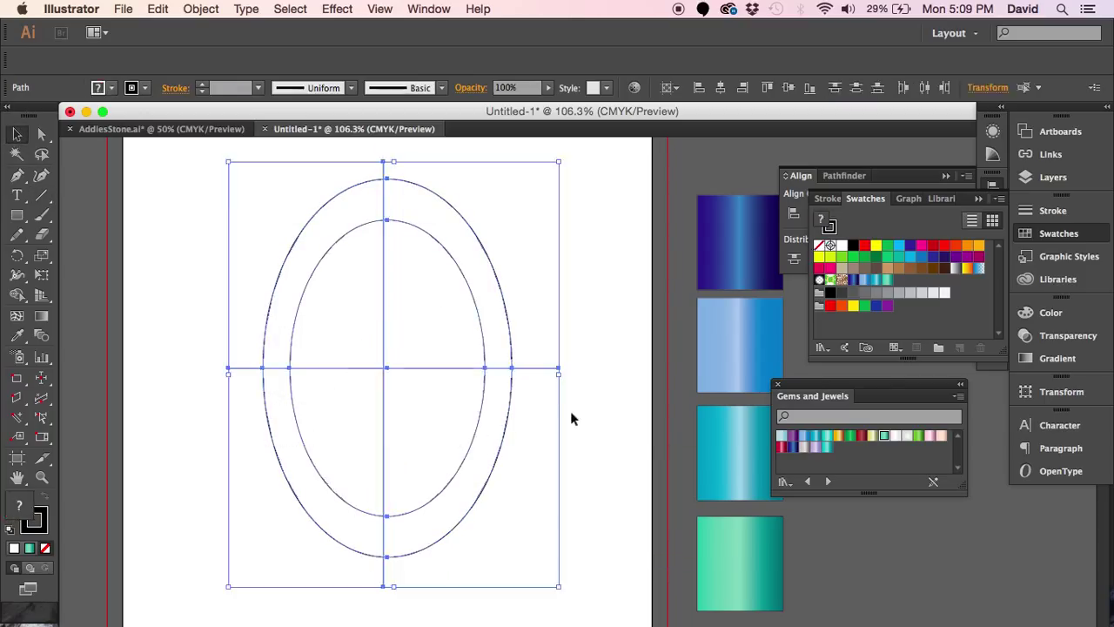
left_click(486, 395)
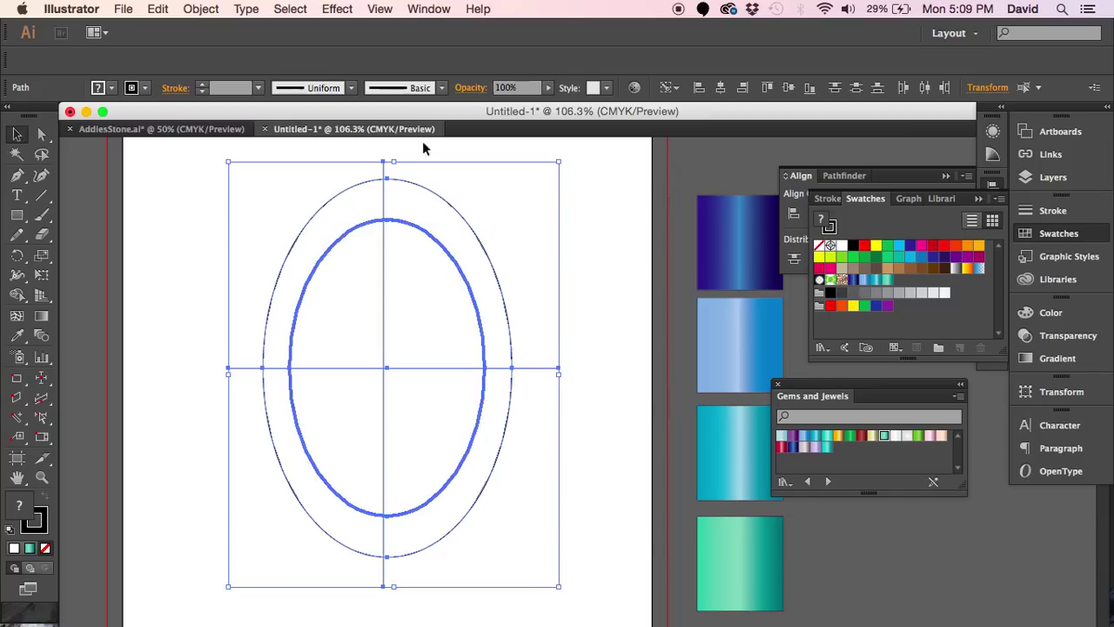
left_click(719, 90)
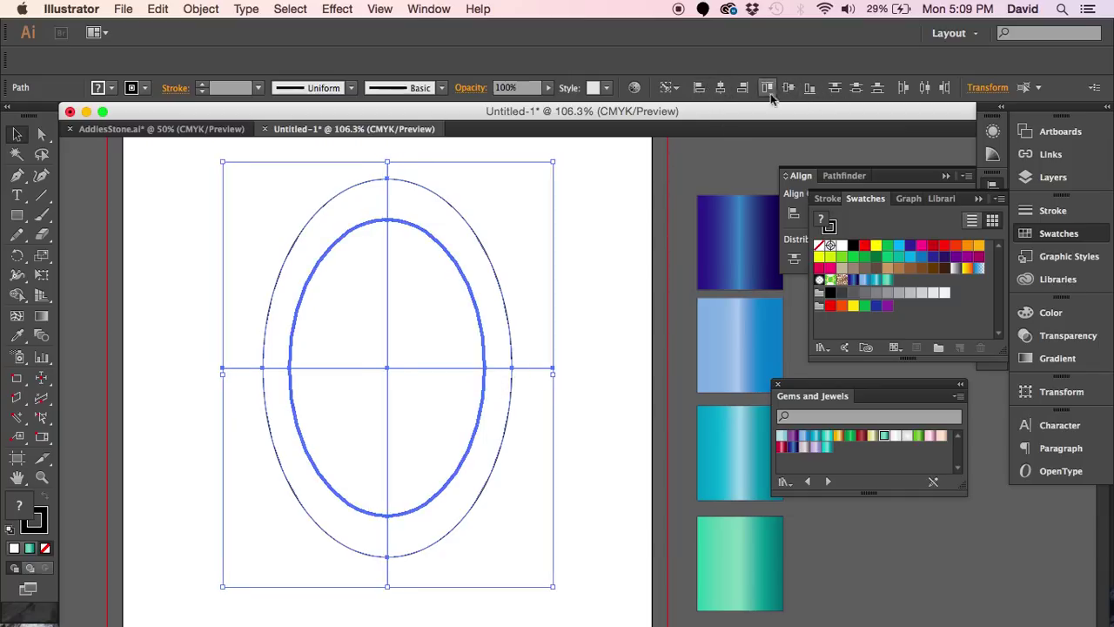
left_click(790, 88)
left_click(601, 209)
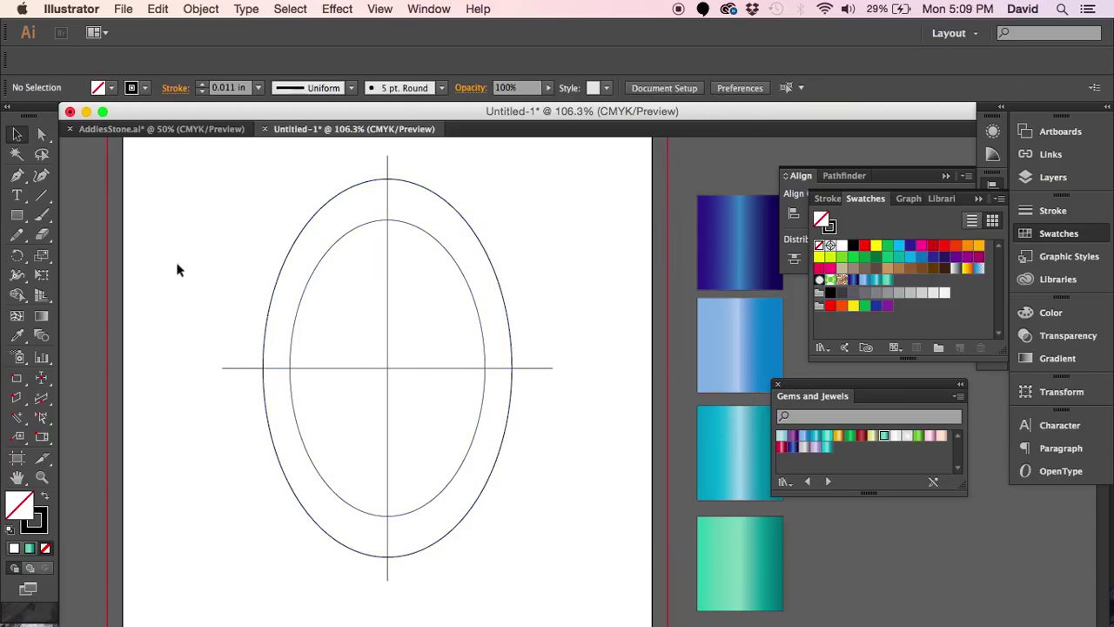
Step: Begin a Pen path with an anchor point just outside the outer ellipse's upper-left edge
key("z")
left_click_drag(194, 205, 552, 465)
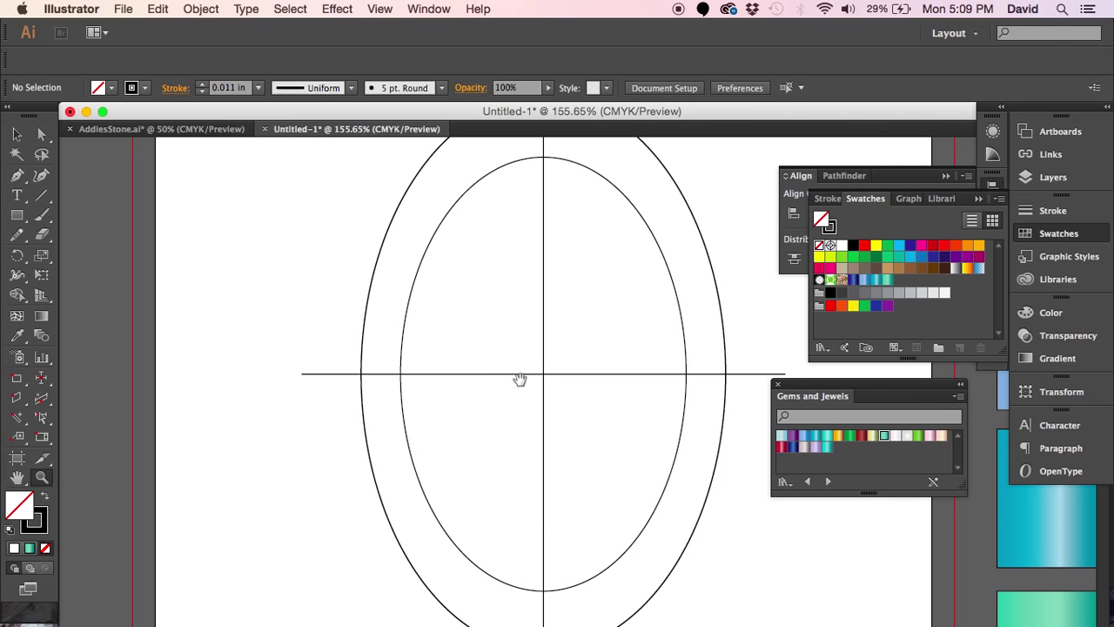
left_click_drag(519, 380, 357, 416)
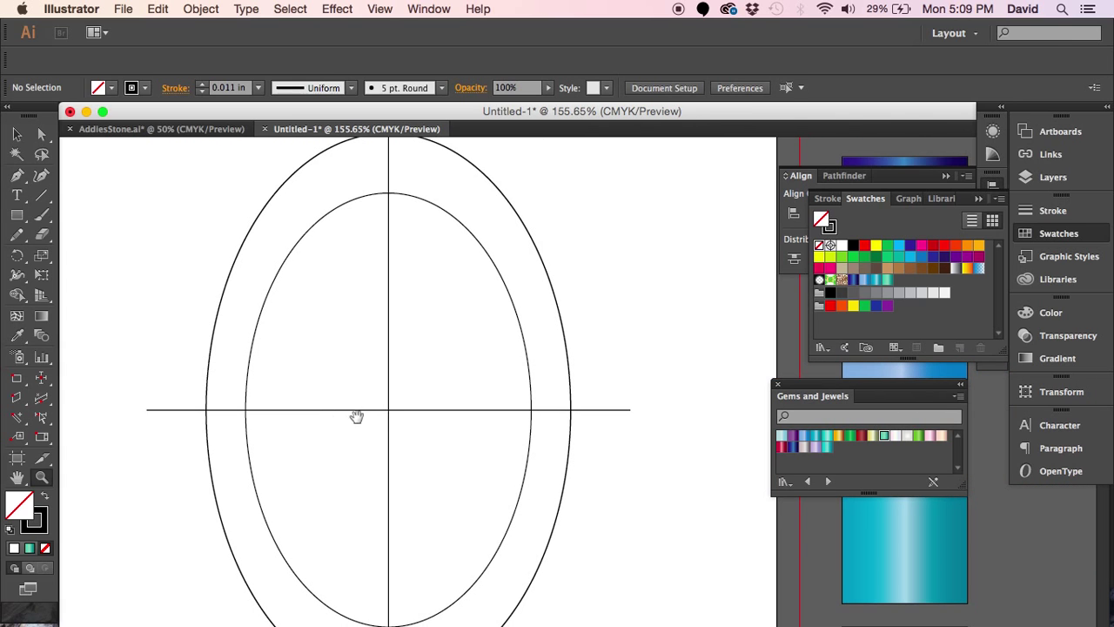
left_click(18, 176)
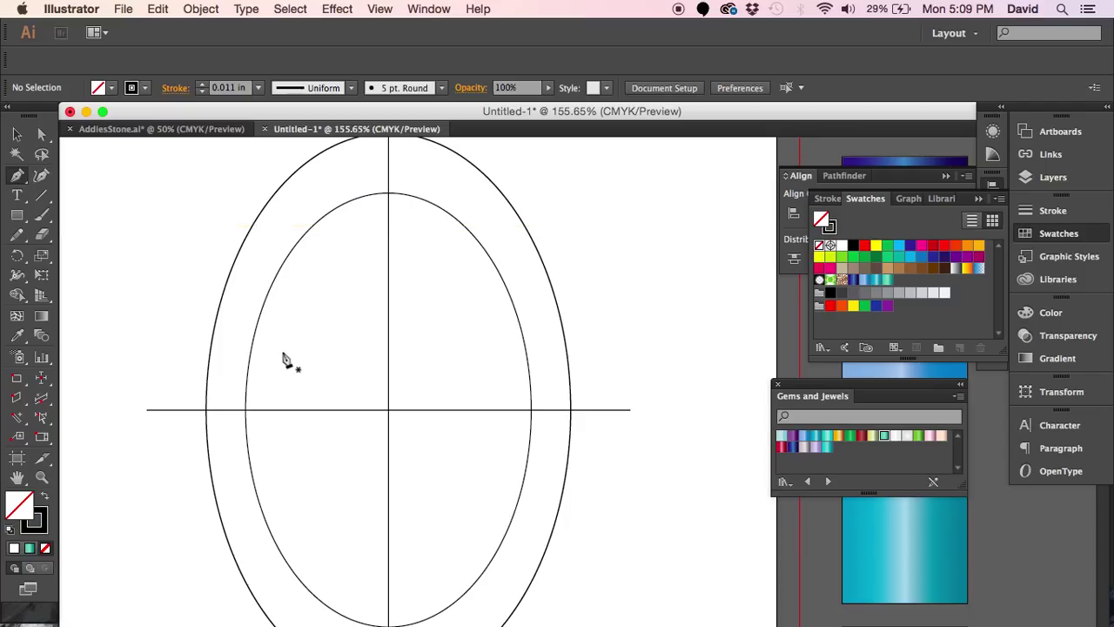
left_click(187, 285)
left_click_drag(272, 361, 284, 353)
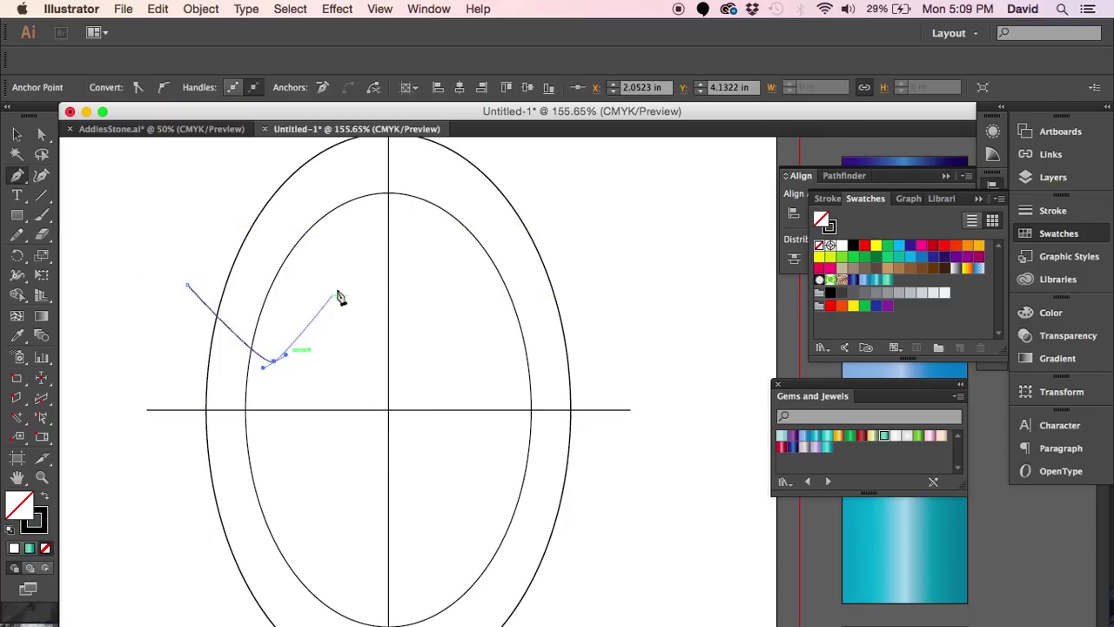
left_click_drag(336, 290, 344, 297)
key("super+z")
key("super+z")
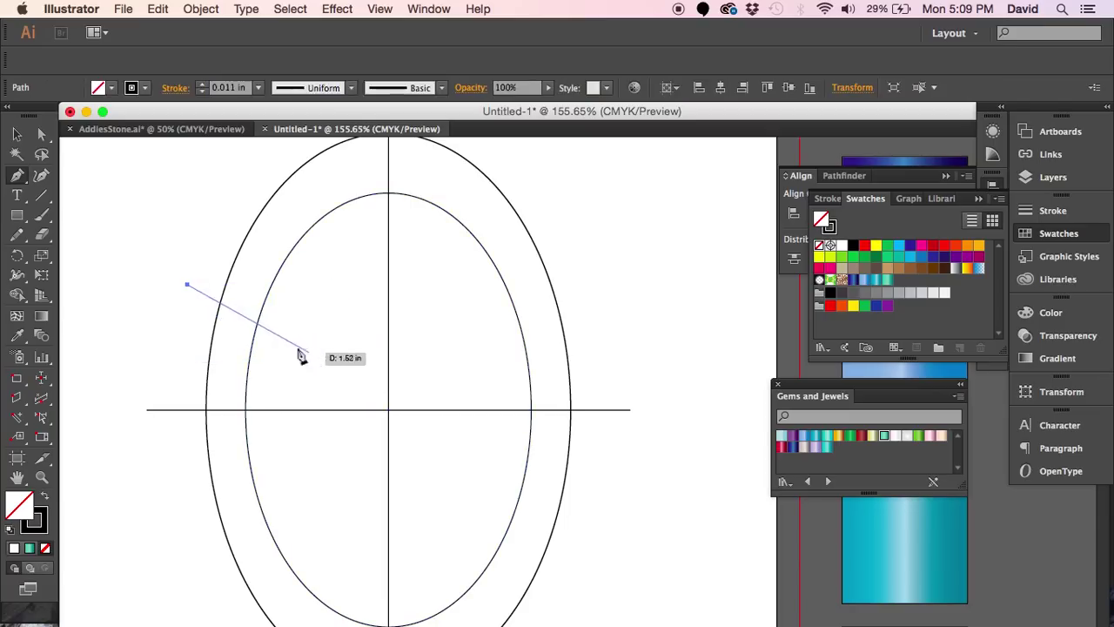
Step: Continue the path as a jagged line stepping diagonally across both ellipses, and end it outside the outer ellipse's lower-right edge
left_click(277, 355)
left_click(335, 311)
left_click(355, 381)
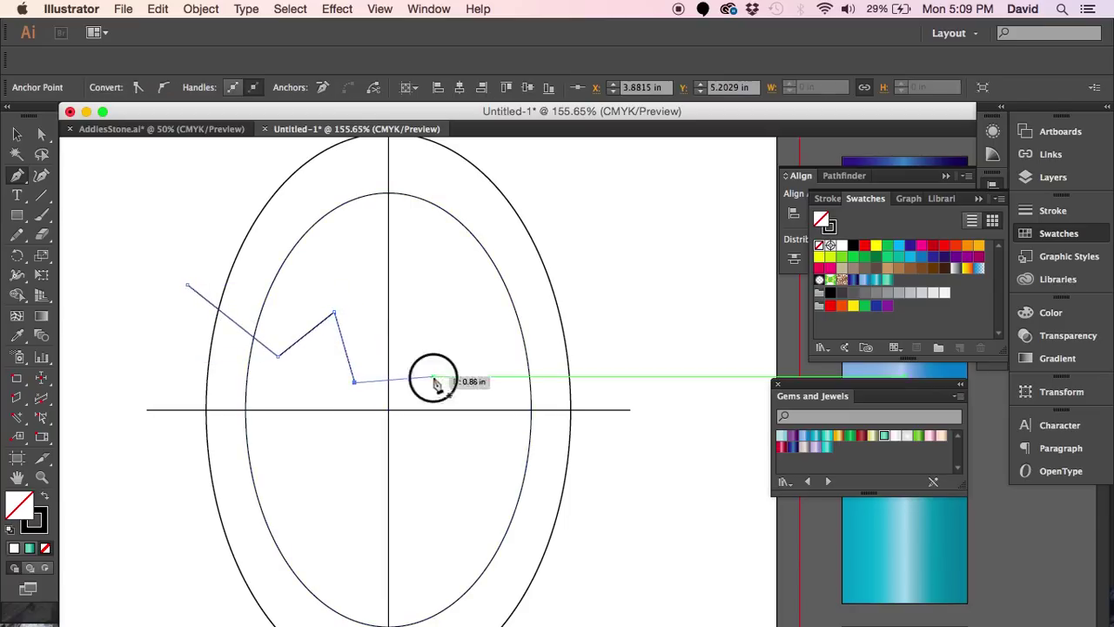
left_click(432, 376)
left_click(433, 446)
left_click(435, 494)
left_click(497, 494)
left_click(497, 527)
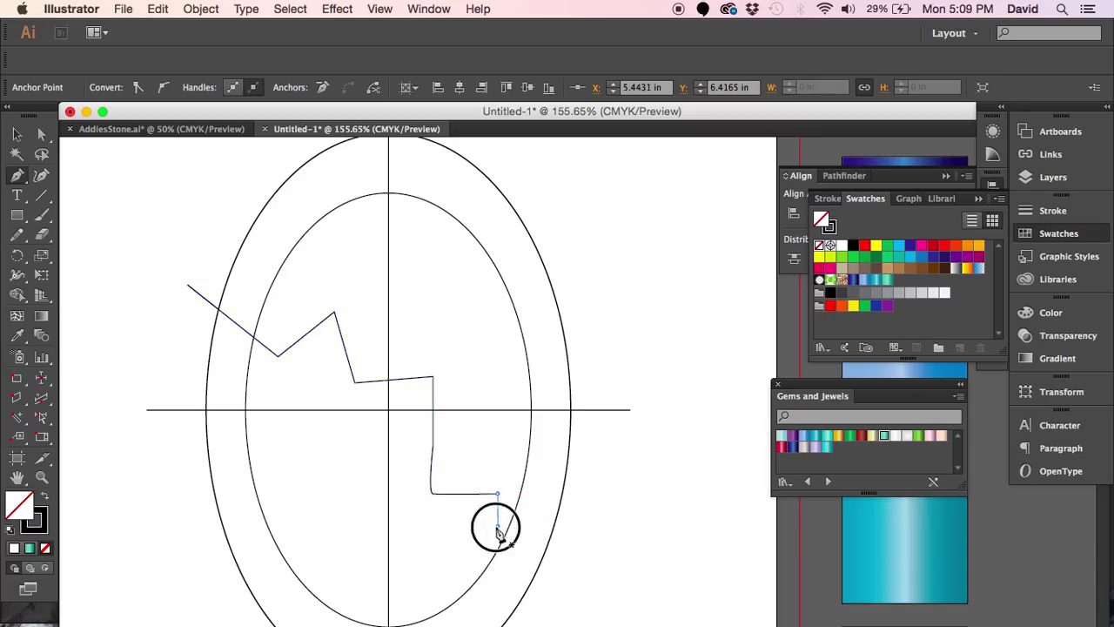
left_click(556, 540)
left_click(579, 578)
left_click(648, 564)
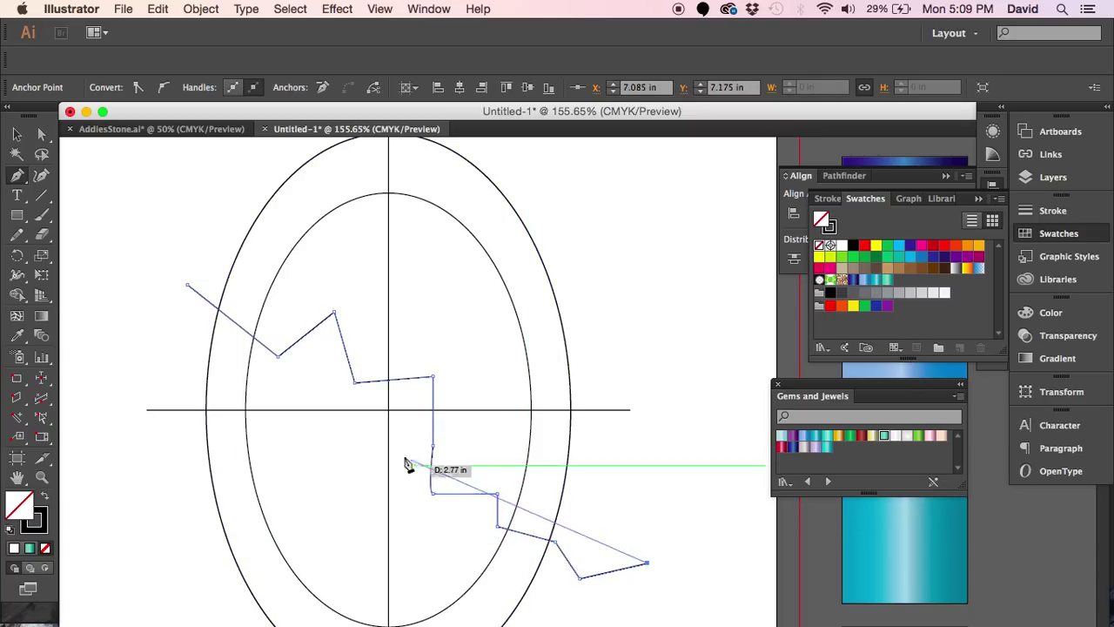
left_click(679, 537)
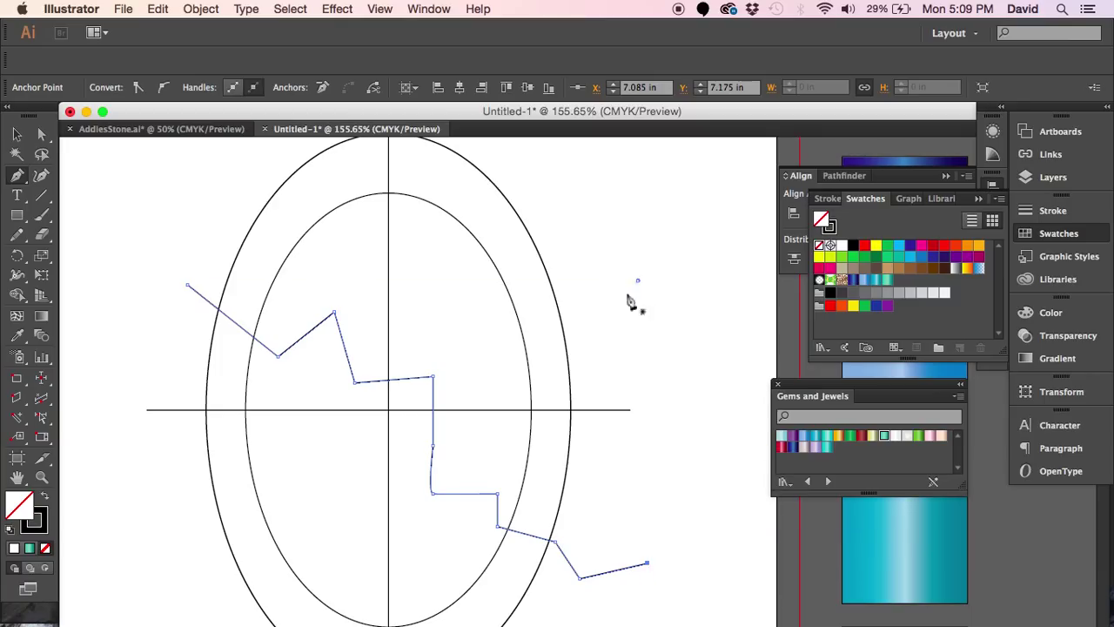
Step: Draw a second jagged path from outside the outer ellipse's upper-right edge, past the centre, to outside its lower-left edge
left_click(512, 346)
left_click(425, 253)
left_click(399, 298)
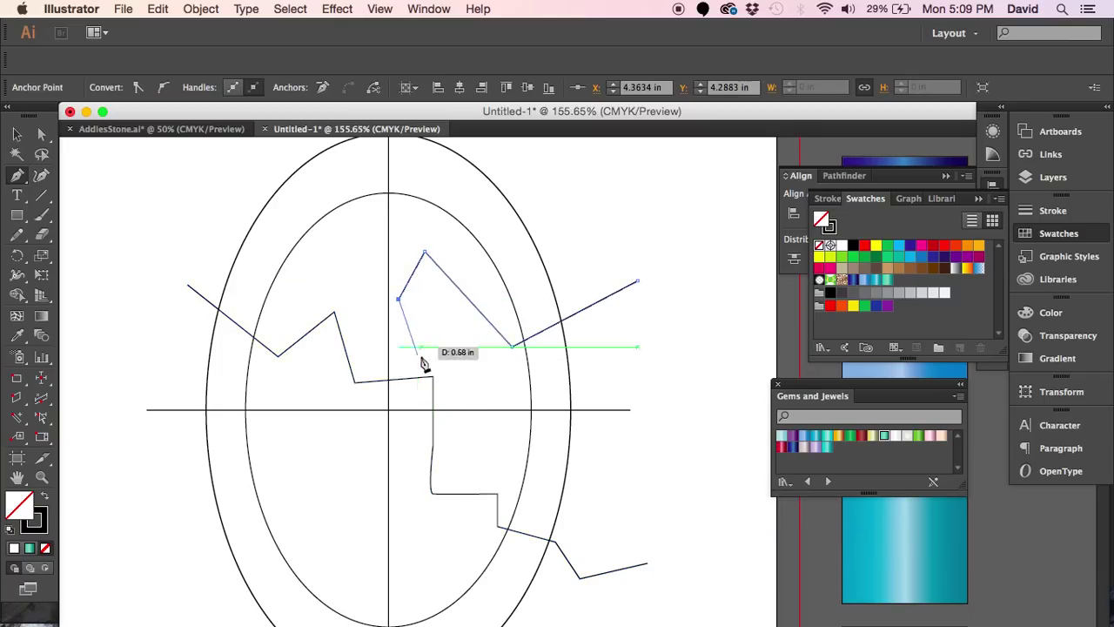
left_click(394, 418)
left_click(335, 468)
left_click(240, 480)
left_click(190, 562)
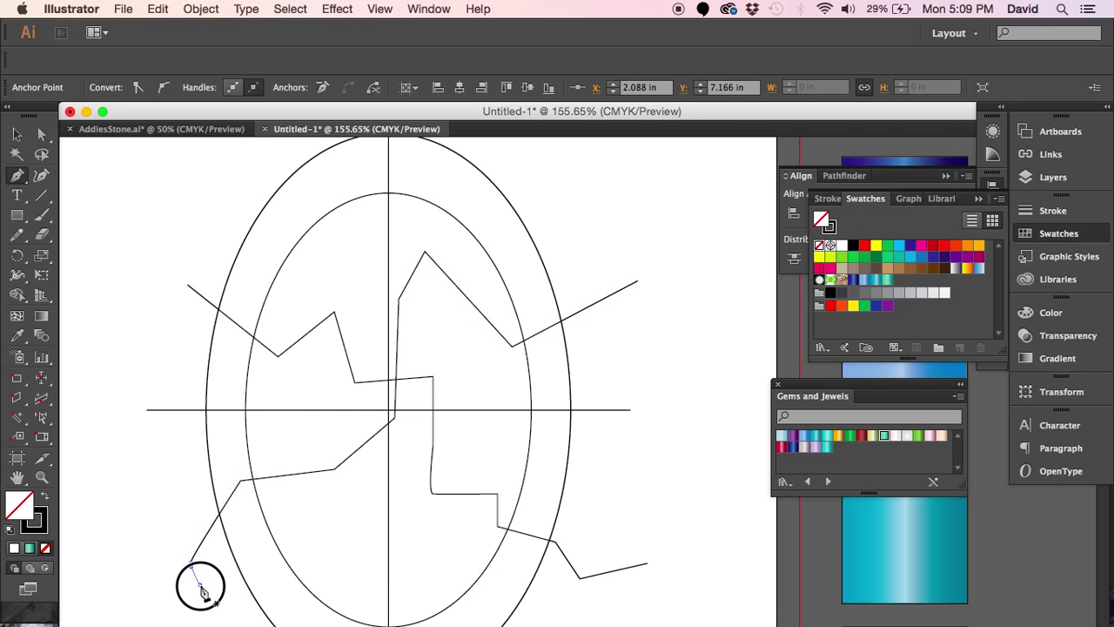
left_click(200, 585)
left_click(148, 514, "super")
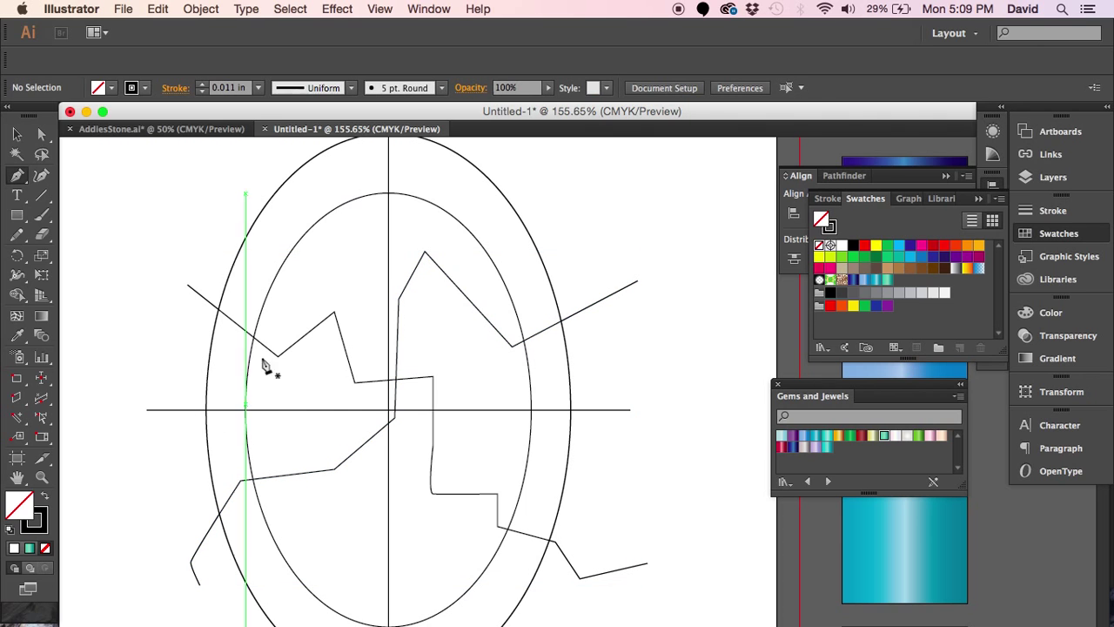
Step: Draw a third jagged path from outside the outer ellipse's upper-left edge, down past the centre, to below the ellipse
left_click(233, 190)
left_click(369, 399)
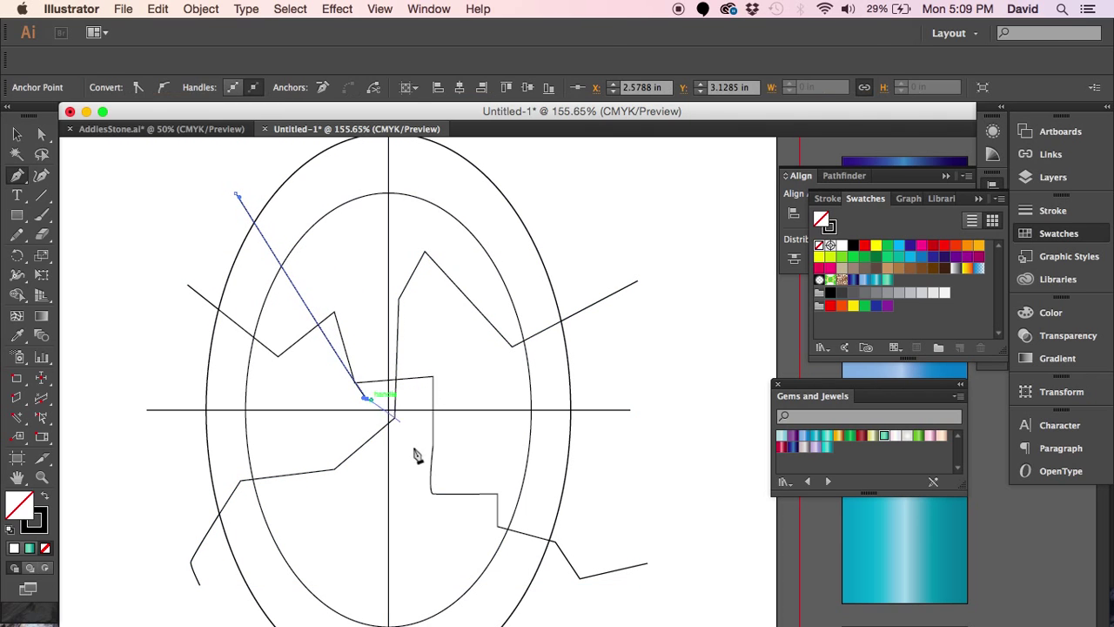
left_click(416, 519)
left_click_drag(317, 557, 323, 566)
left_click(415, 614)
key("space")
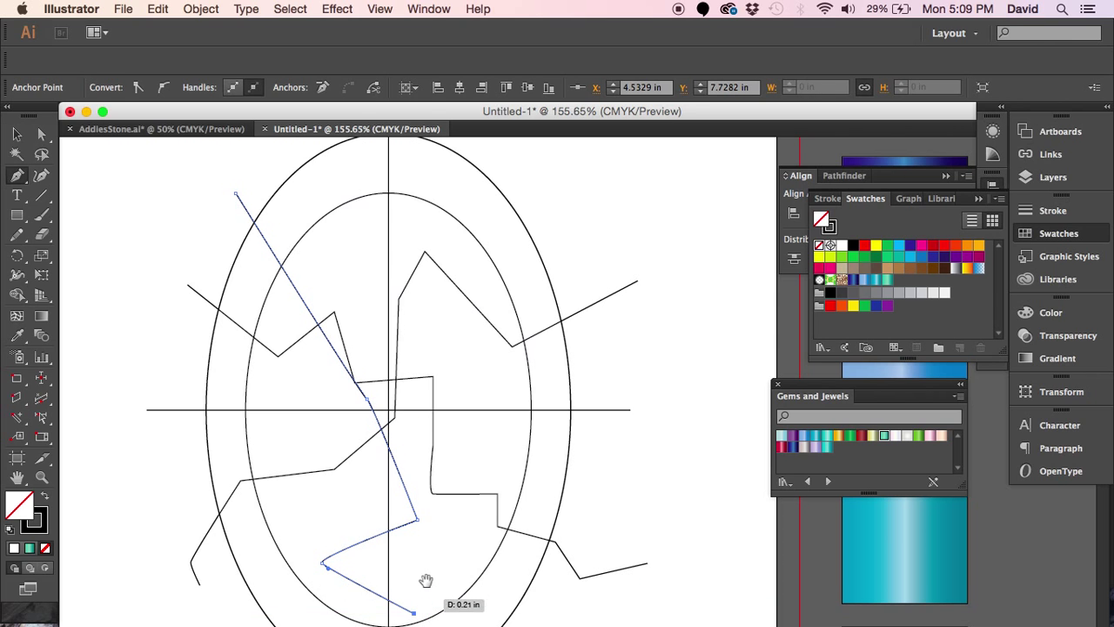
left_click_drag(432, 571, 424, 382)
left_click(433, 541)
left_click(358, 562)
left_click(358, 562)
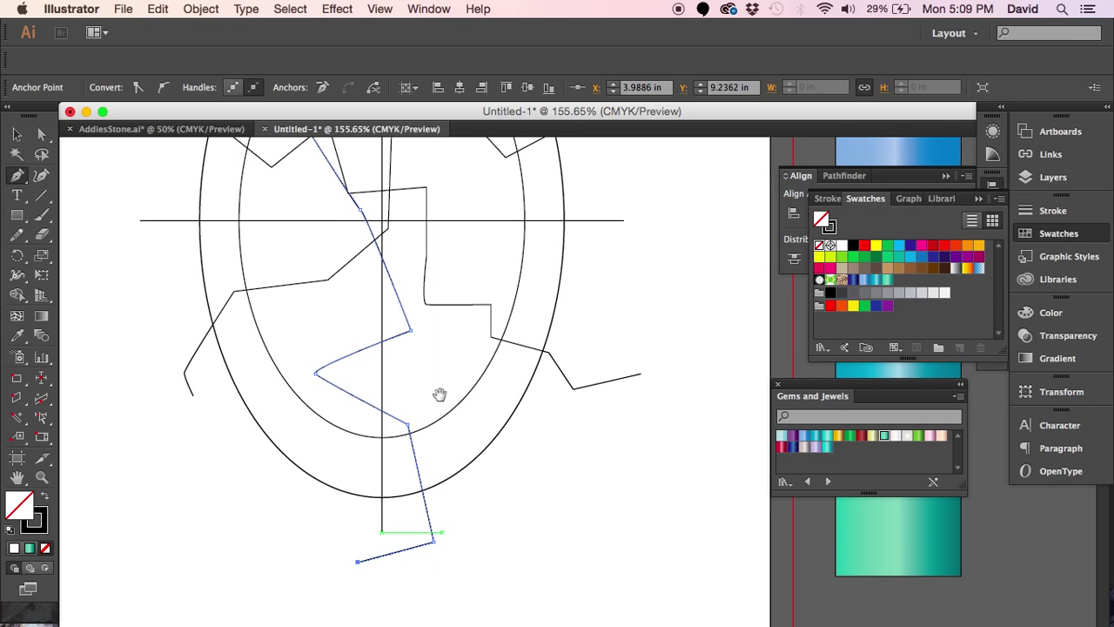
Step: Extend the third path up to the outer ellipse's right side and across the upper half to just outside its left edge
scroll(441, 392, "up", 6)
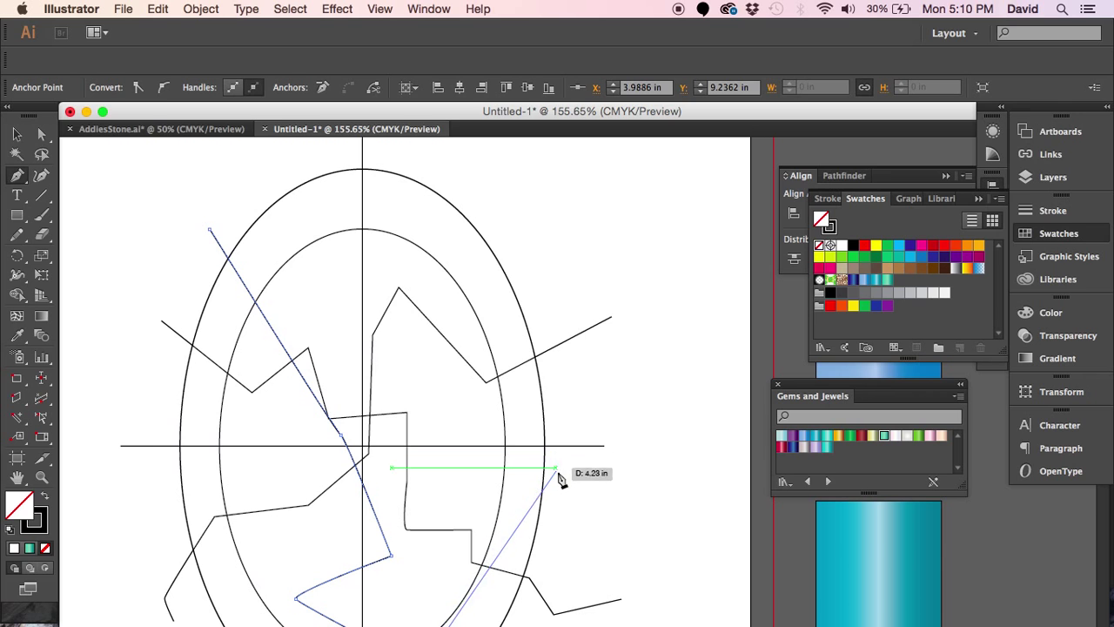
left_click(510, 418)
left_click(576, 391)
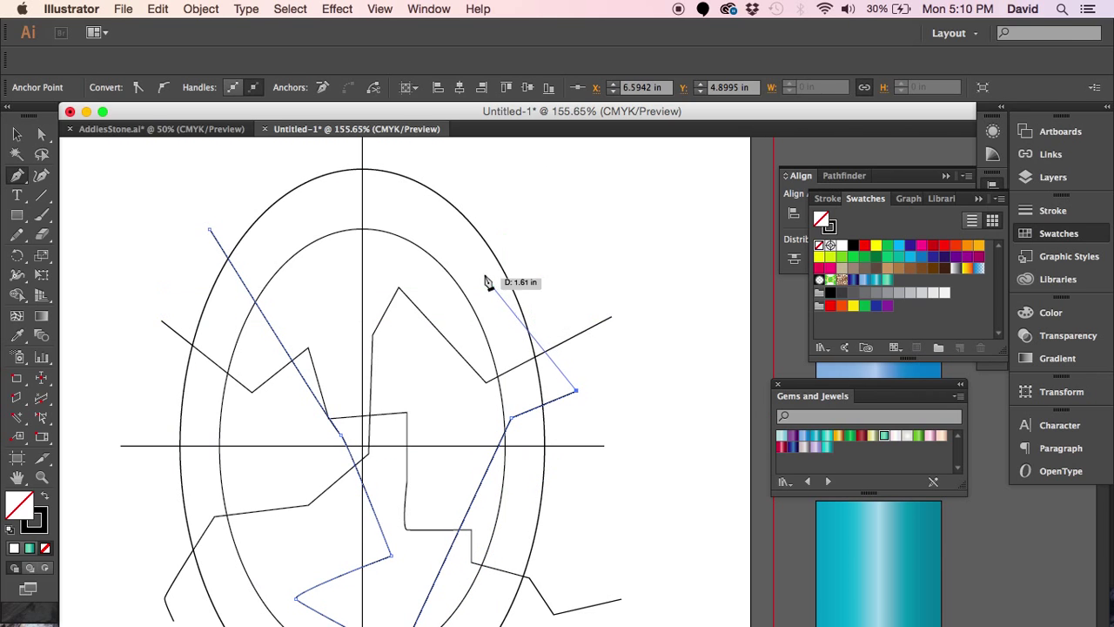
left_click(484, 276)
left_click(339, 357)
left_click(186, 372)
left_click(165, 433)
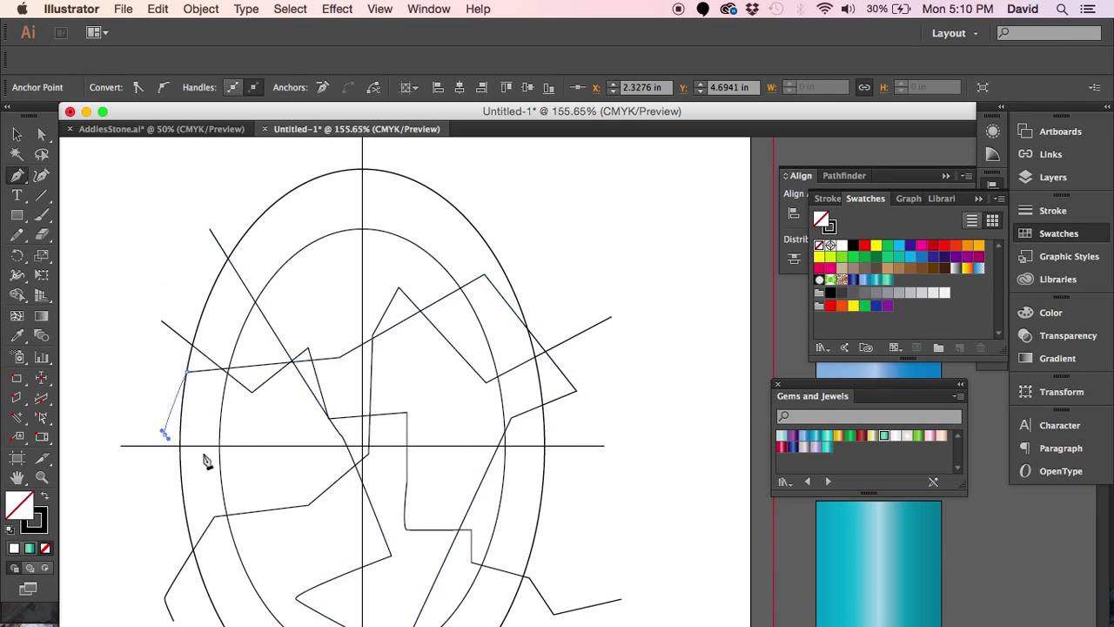
Step: Extend the path back across the lower half to the right edge, into the centre, and out past the ellipse's upper-right edge
left_click(327, 524)
left_click(460, 488)
left_click(545, 533)
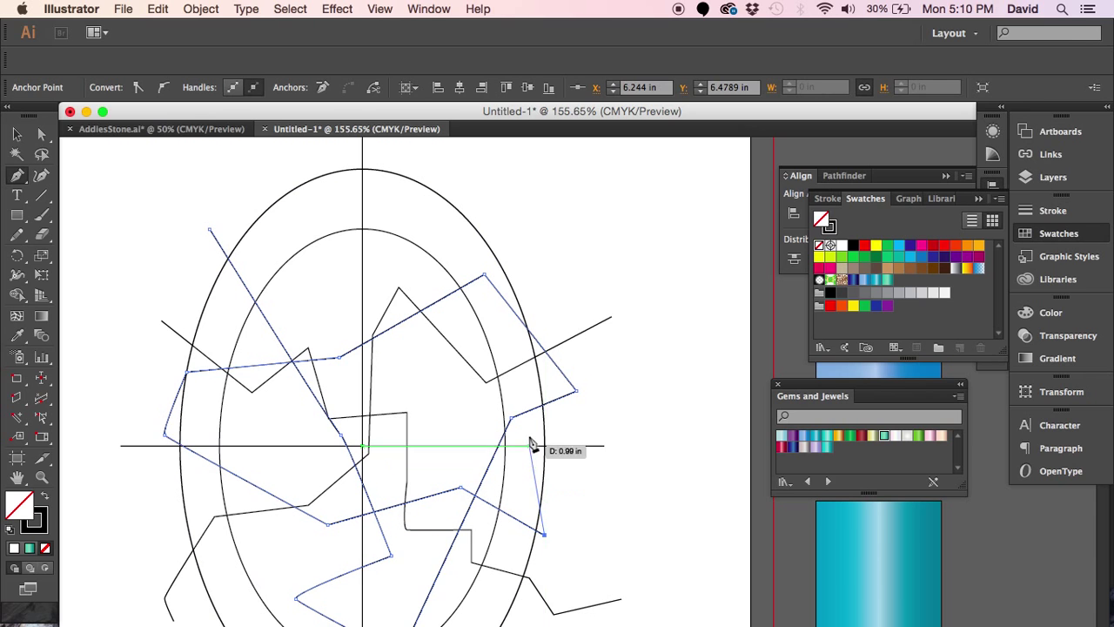
left_click(528, 435)
left_click(362, 442)
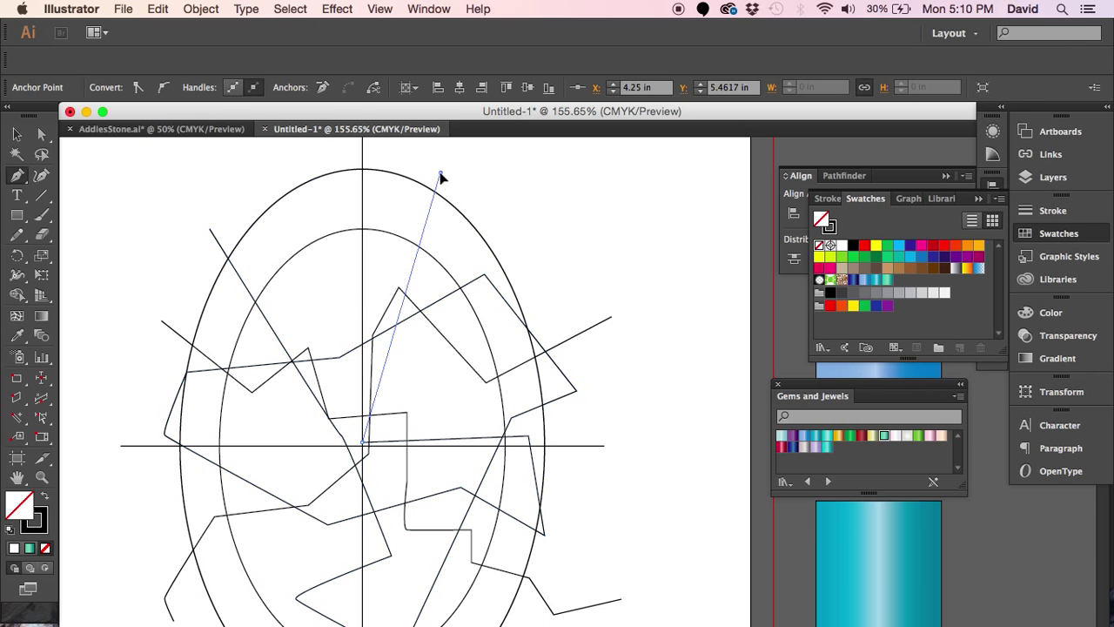
left_click(440, 174)
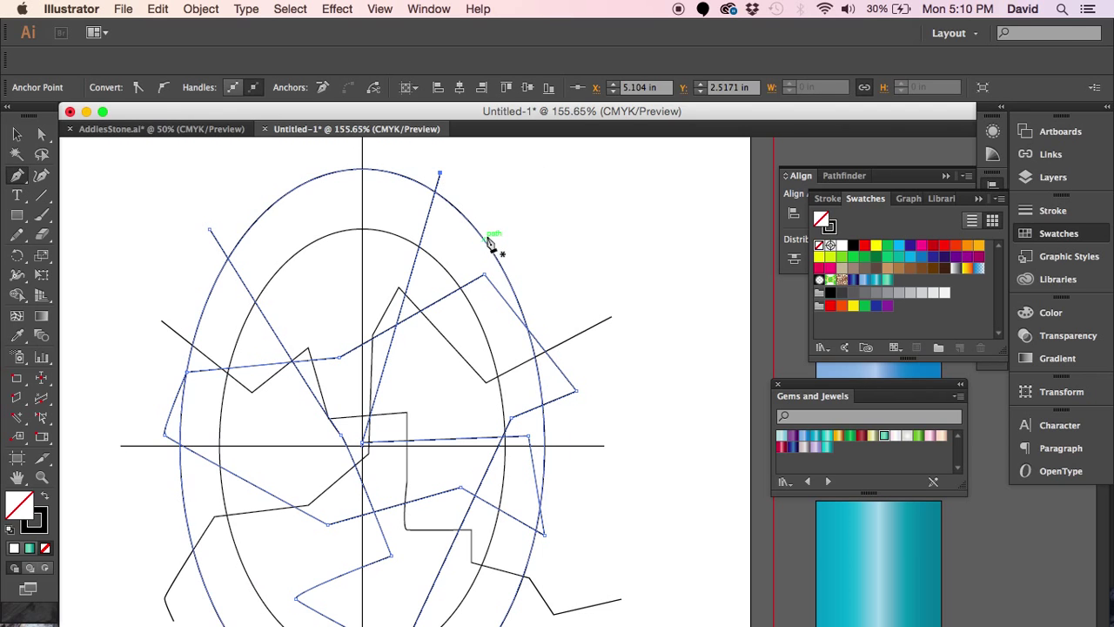
Step: Draw a fourth jagged path from above the outer ellipse to the centre, zigzagging through the lower half to outside its lower-right edge
left_click(392, 158)
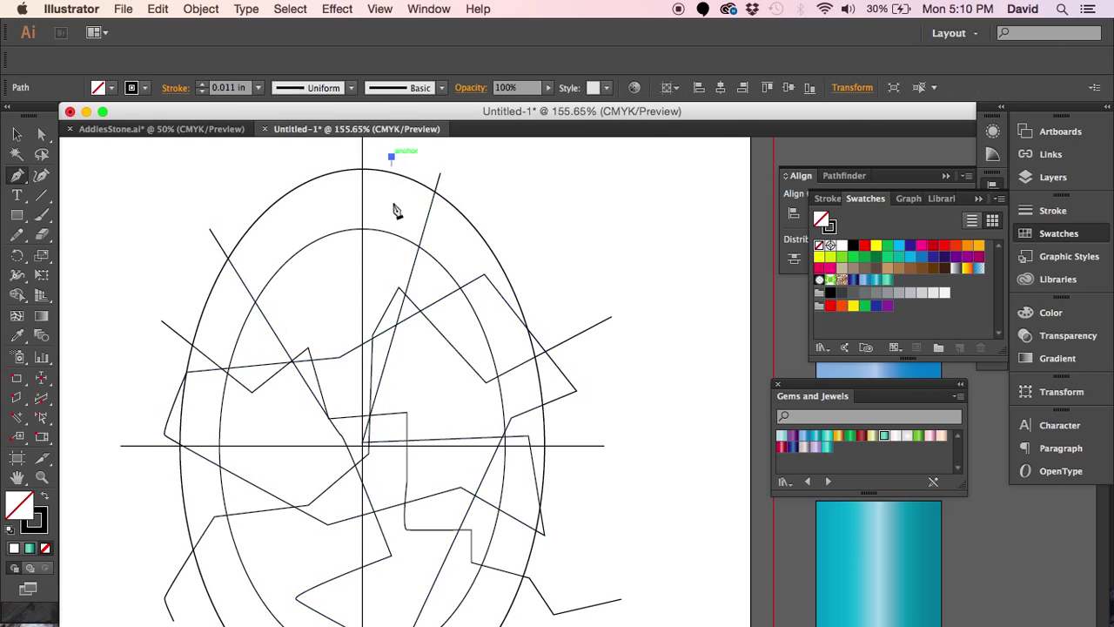
left_click(363, 446)
scroll(398, 455, "down", 5)
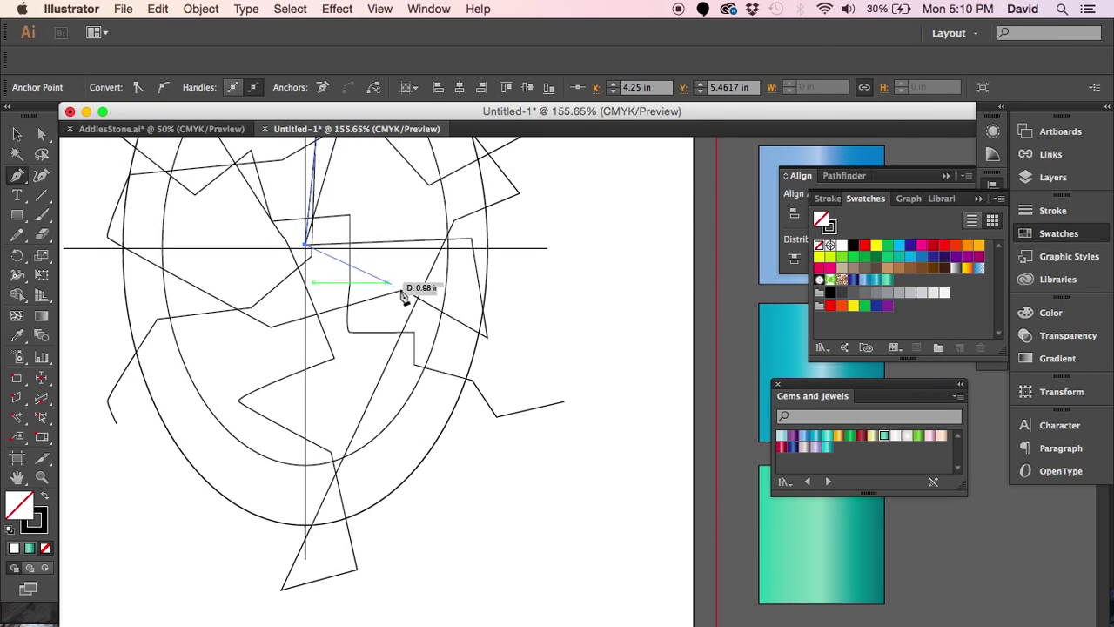
left_click(402, 291)
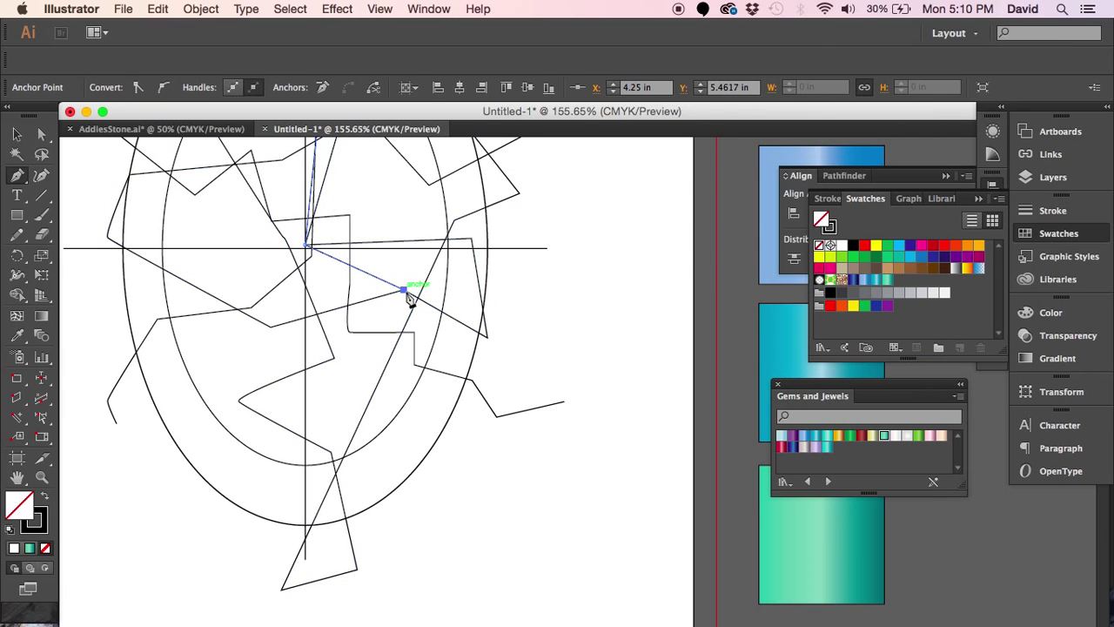
left_click(240, 401)
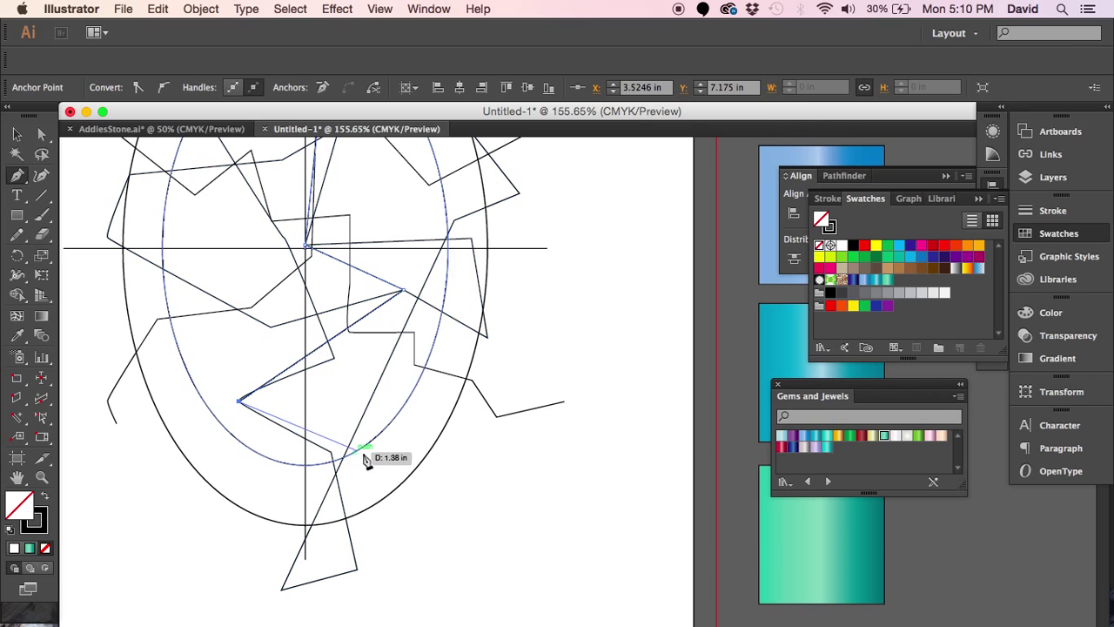
left_click(414, 365)
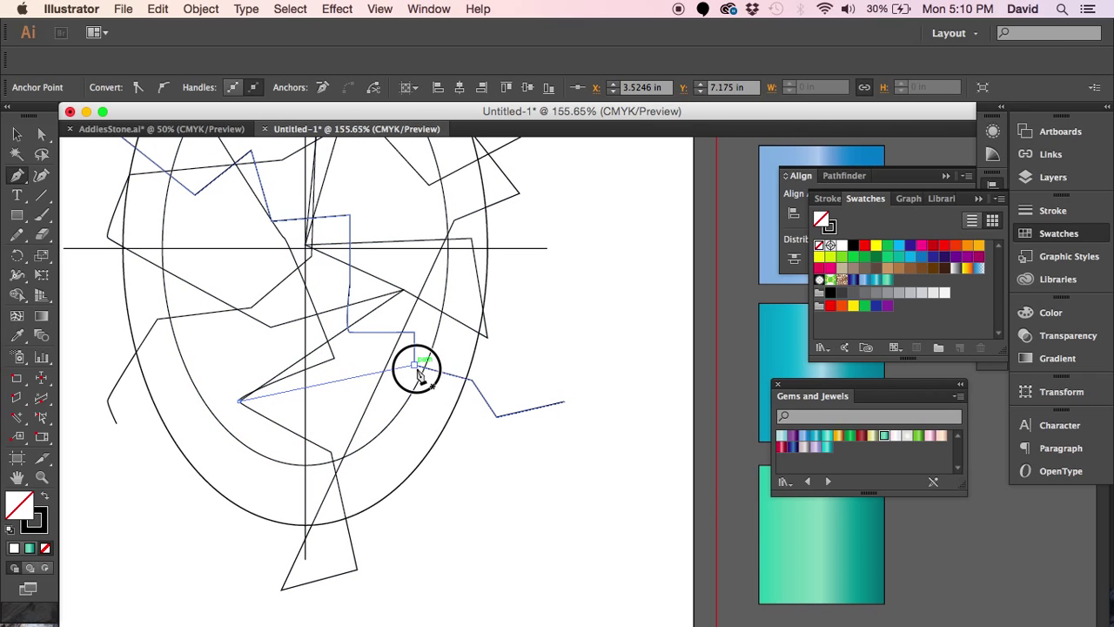
left_click(357, 569)
left_click(432, 577)
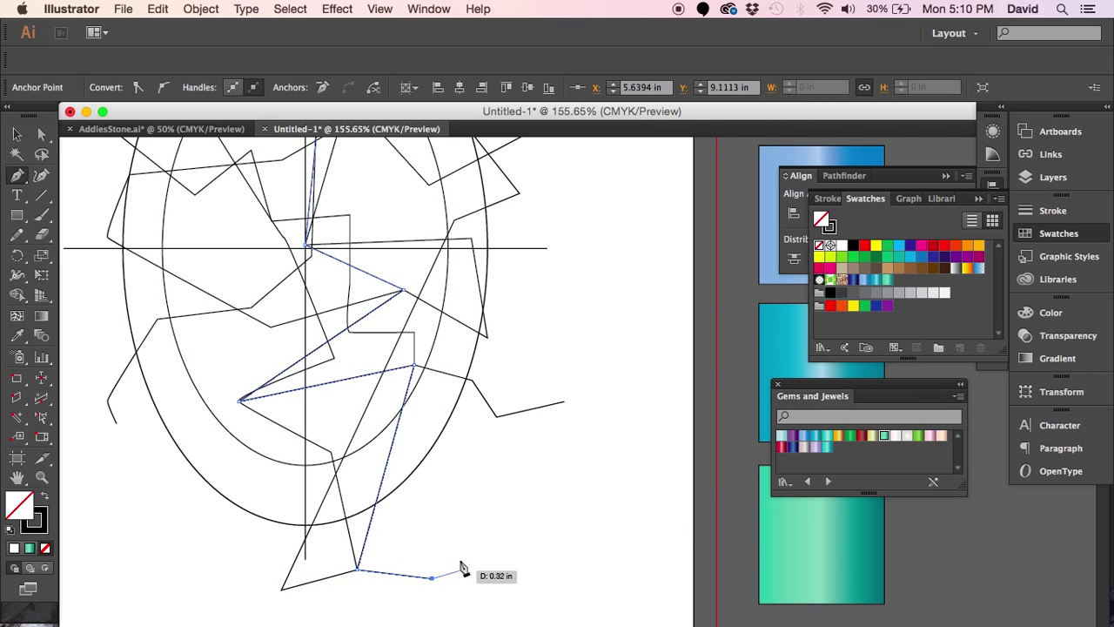
left_click_drag(439, 483, 544, 574)
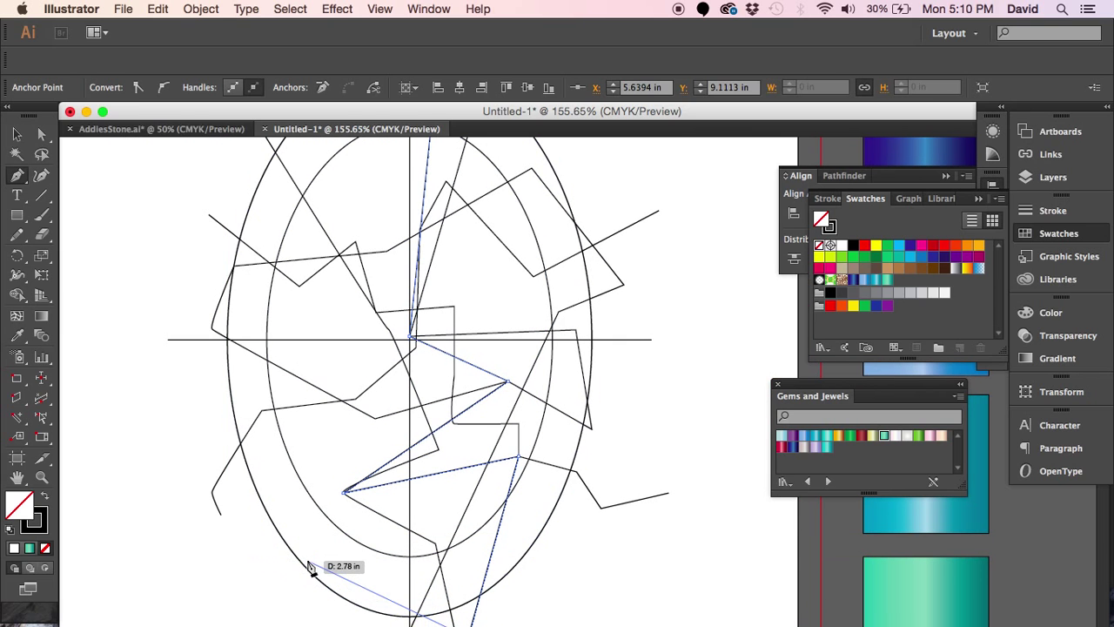
left_click(240, 563, "alt")
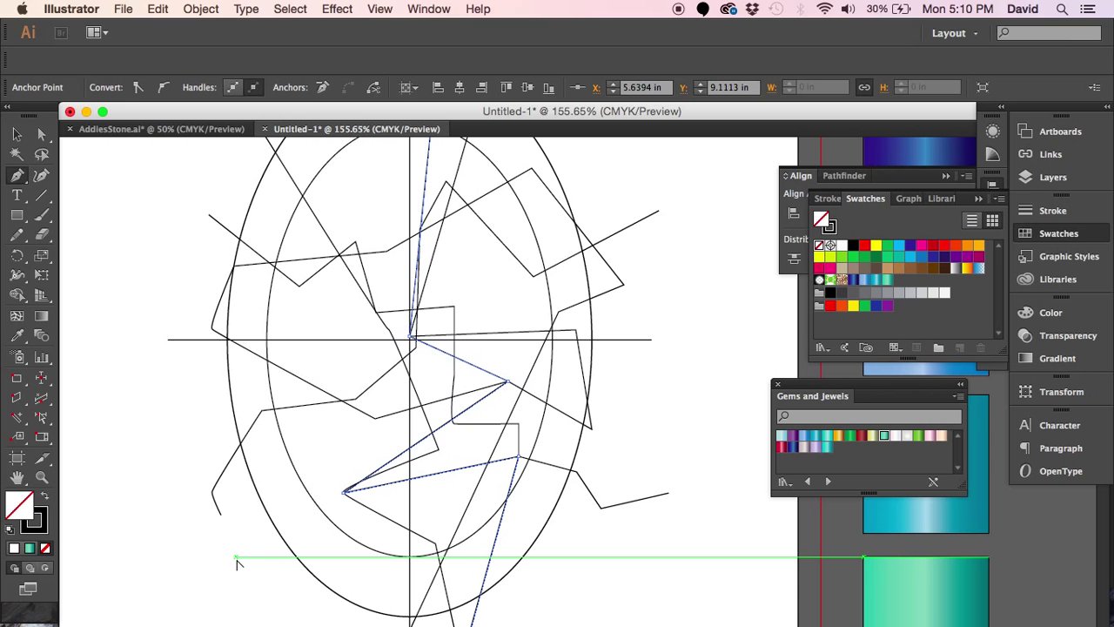
Step: Draw a fifth jagged path from outside the outer ellipse's left edge, zigzagging through existing facet corners to outside its upper-right edge
left_click(186, 408)
left_click(262, 409)
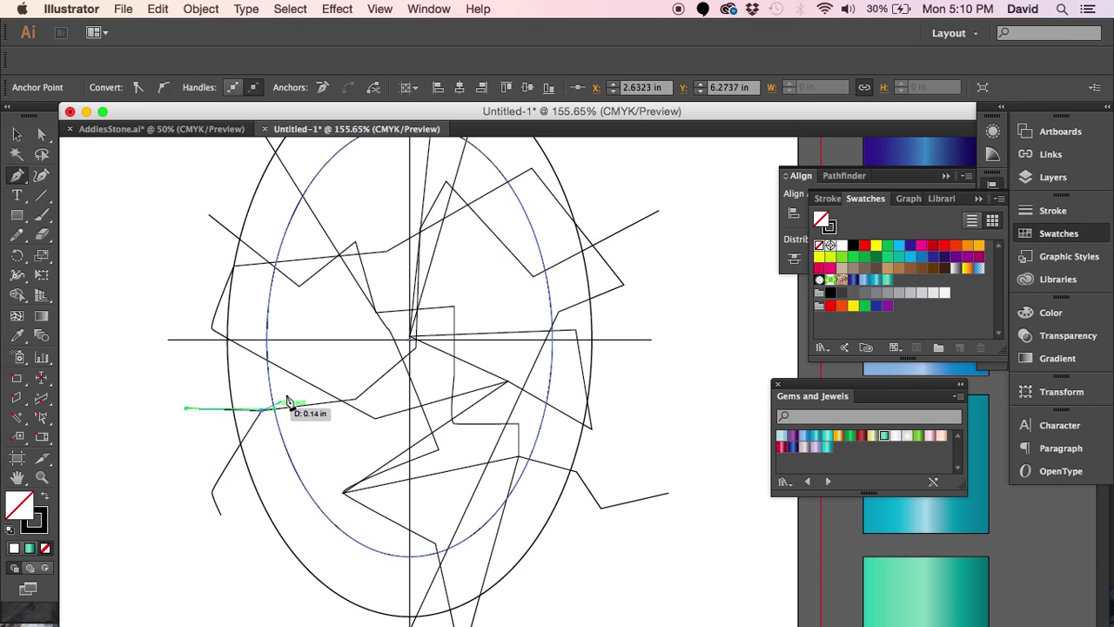
left_click(298, 286)
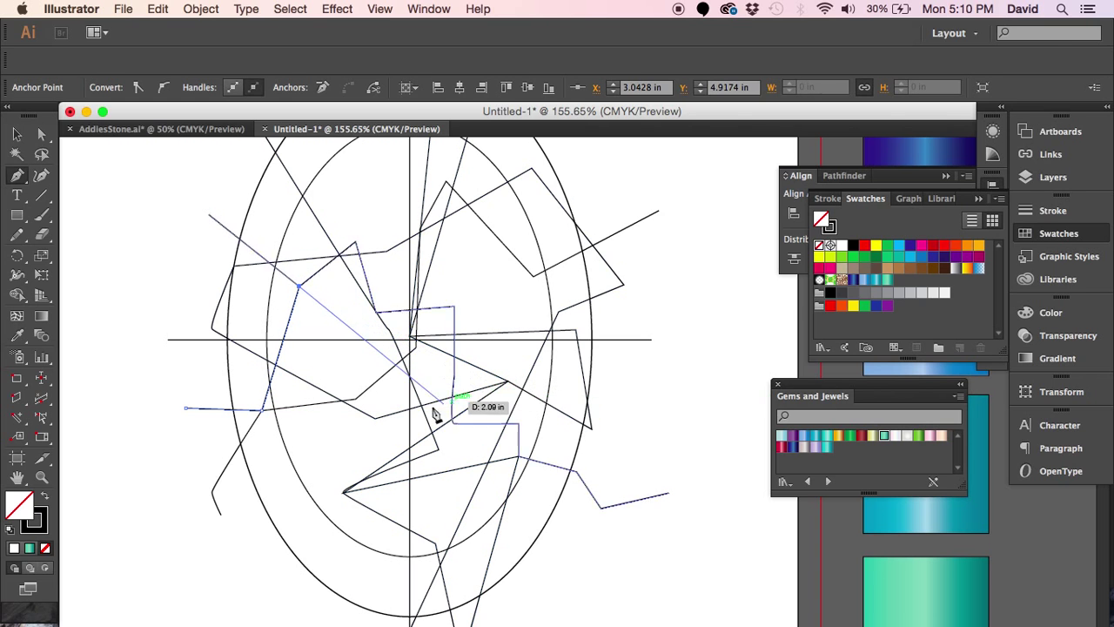
left_click(376, 419)
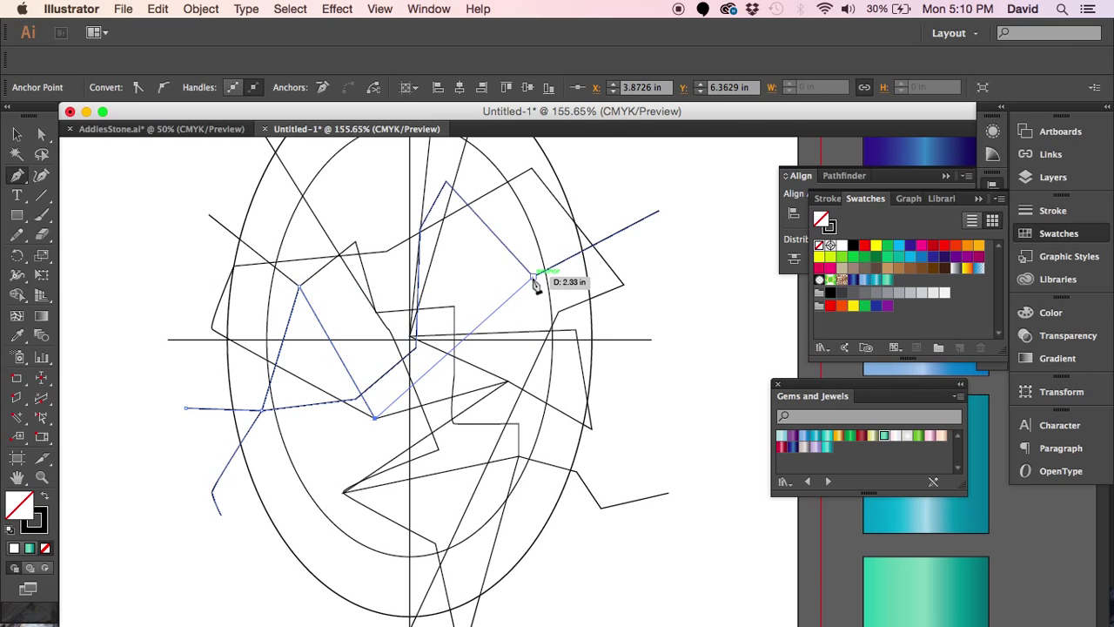
left_click(559, 310)
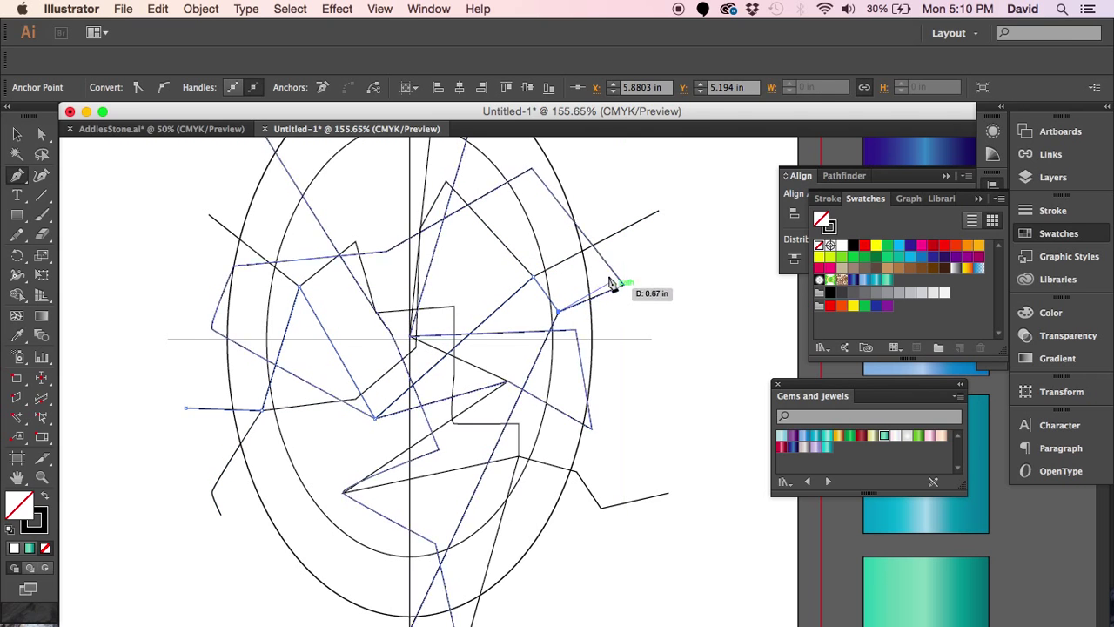
left_click(592, 247)
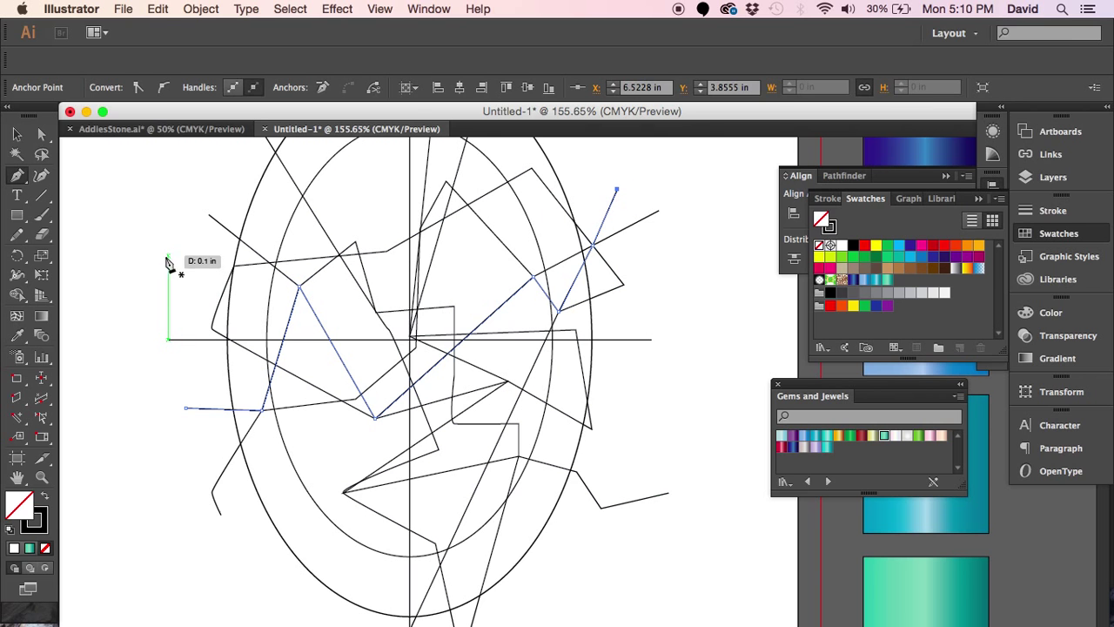
Step: Draw a sixth jagged path from outside the outer ellipse's lower-left edge, up past the centre, and out through its upper-left edge
left_click_drag(427, 395, 230, 280)
left_click_drag(219, 403, 433, 467)
left_click(213, 570)
left_click(363, 437)
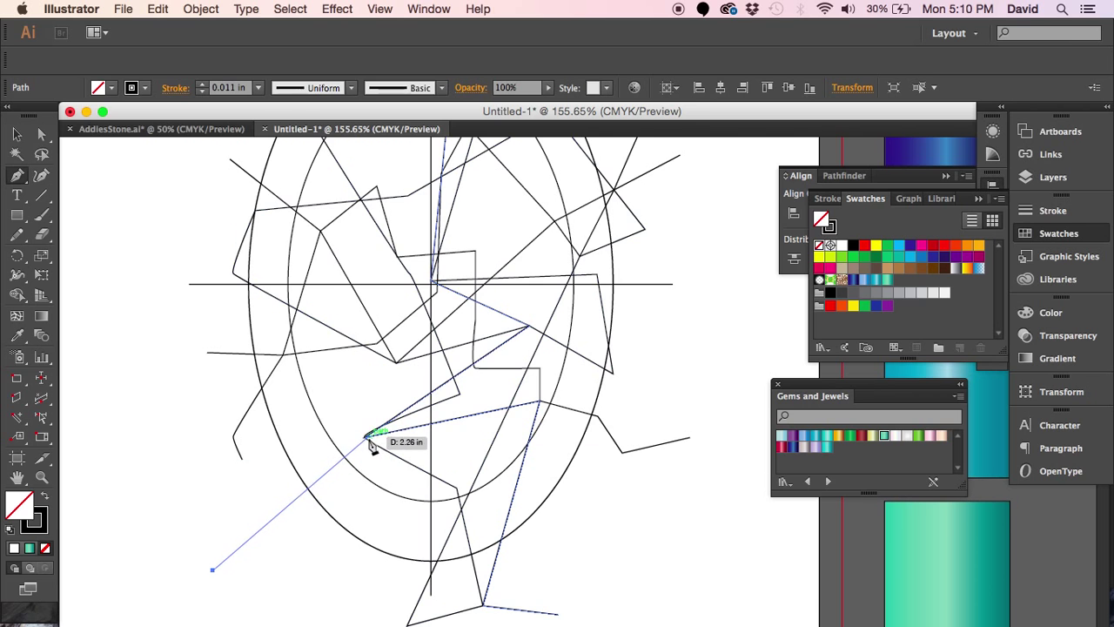
left_click_drag(324, 404, 204, 517)
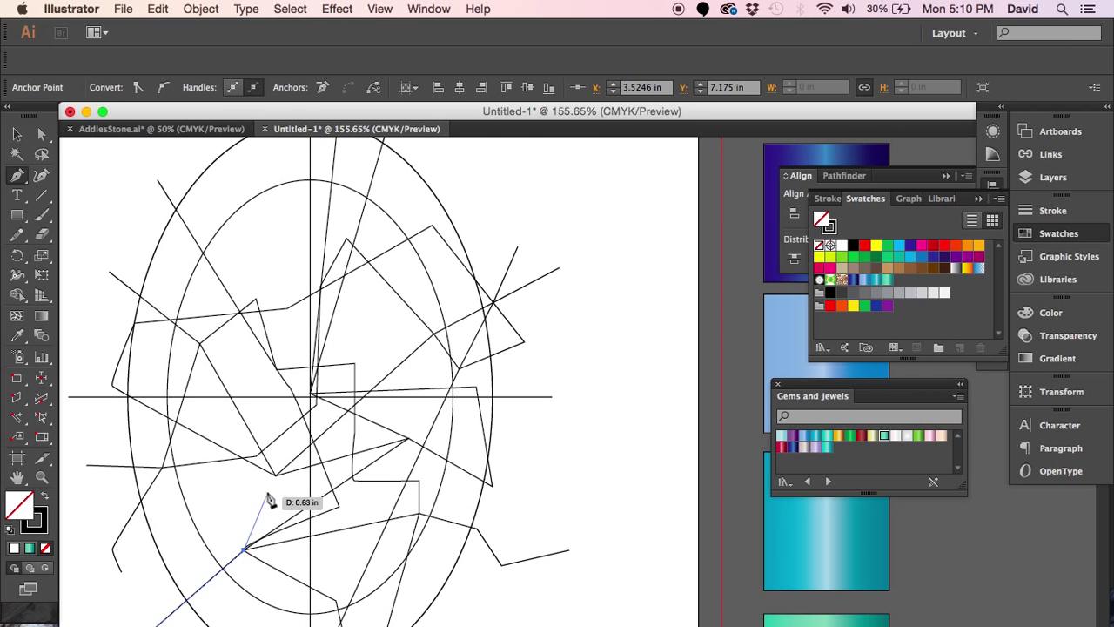
left_click(347, 241)
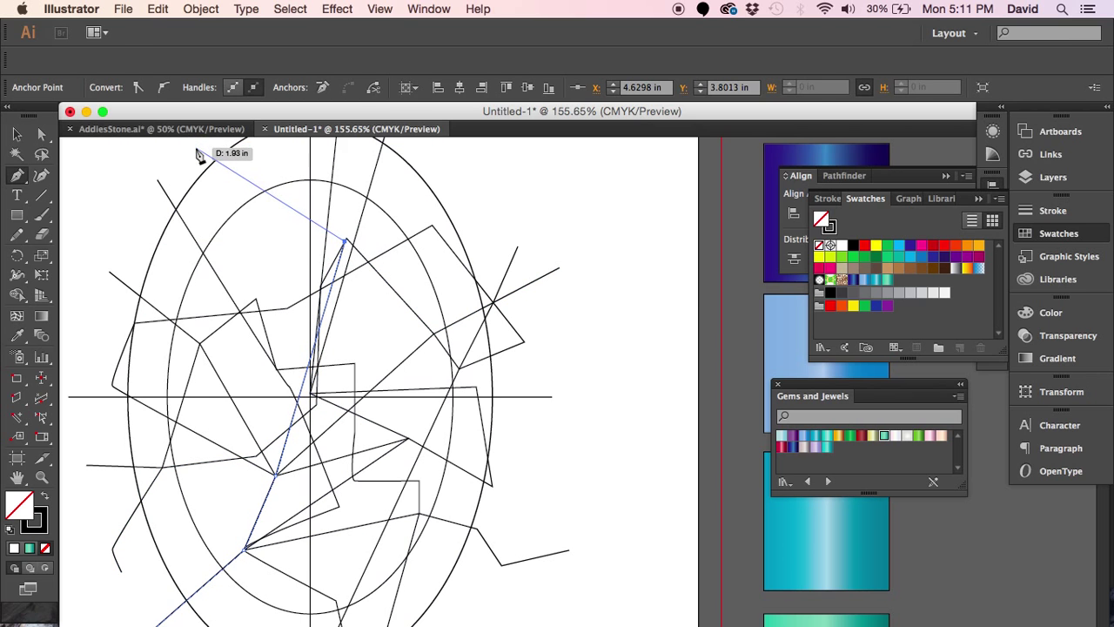
scroll(200, 154, "up", 2)
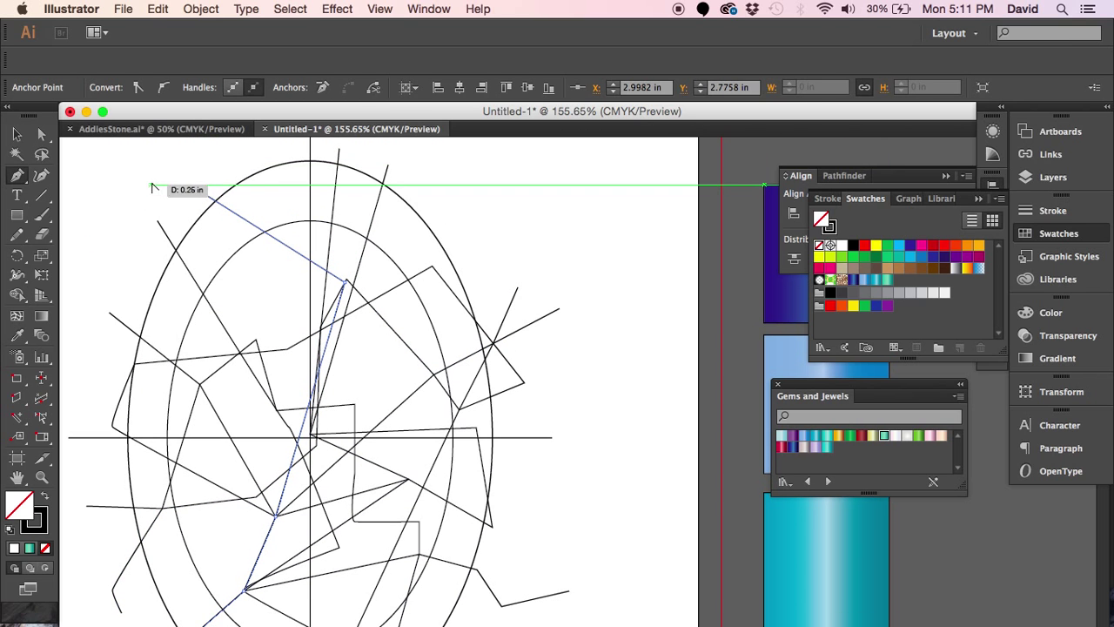
Step: Draw a seventh jagged path from outside the outer ellipse's left edge, across the lower half through existing corners, to outside its lower-right edge
left_click_drag(164, 338, 349, 184)
left_click(230, 297)
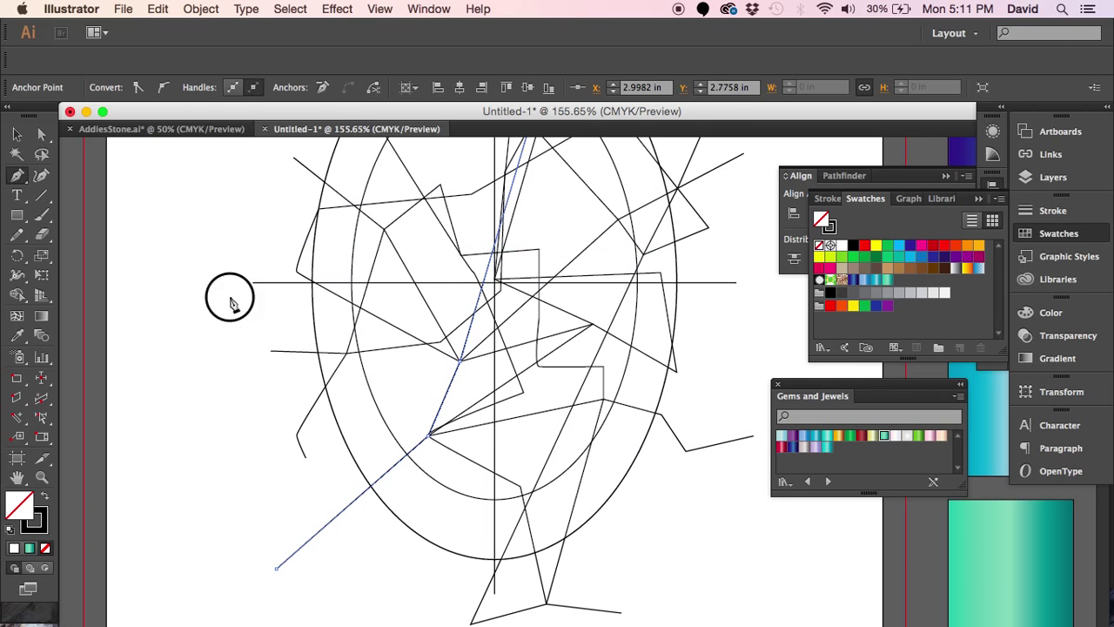
left_click_drag(231, 298, 130, 330)
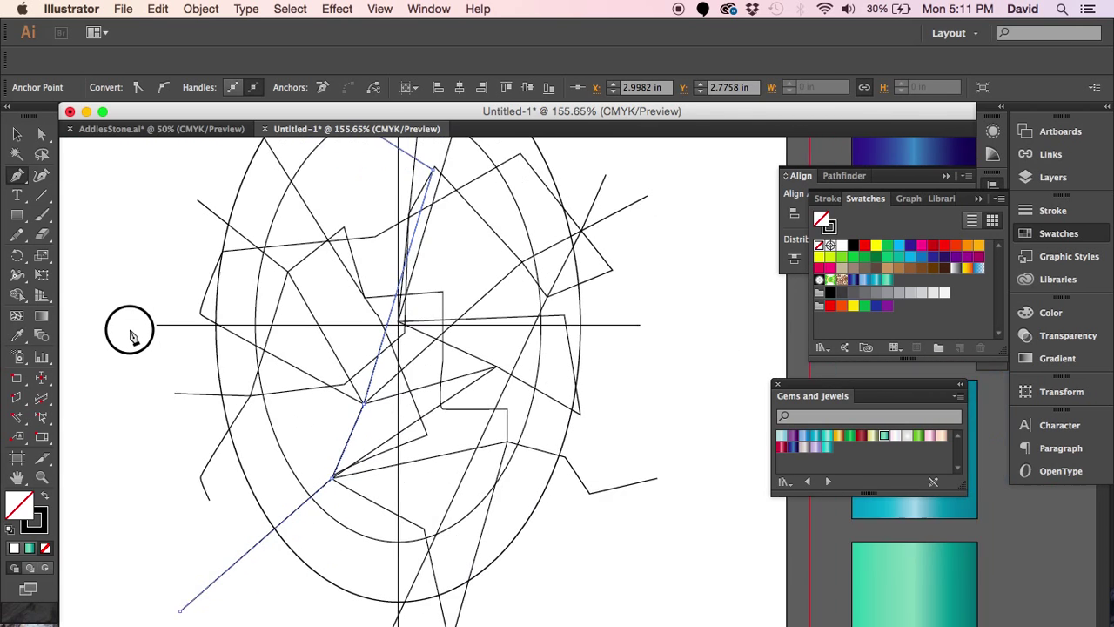
scroll(131, 335, "down", 2)
left_click(136, 432)
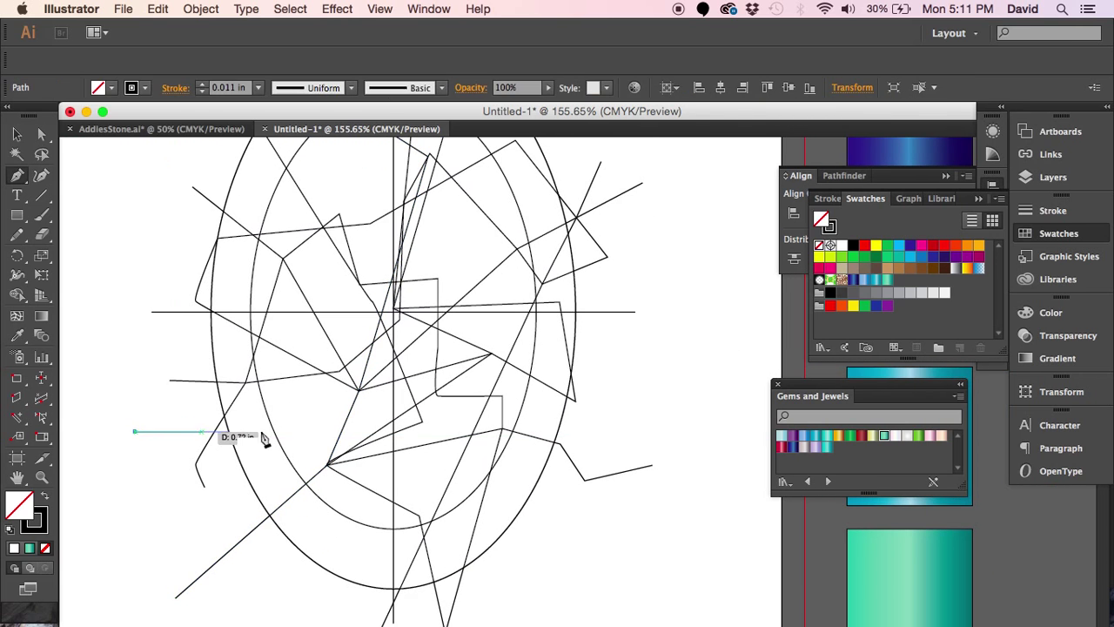
left_click(359, 390)
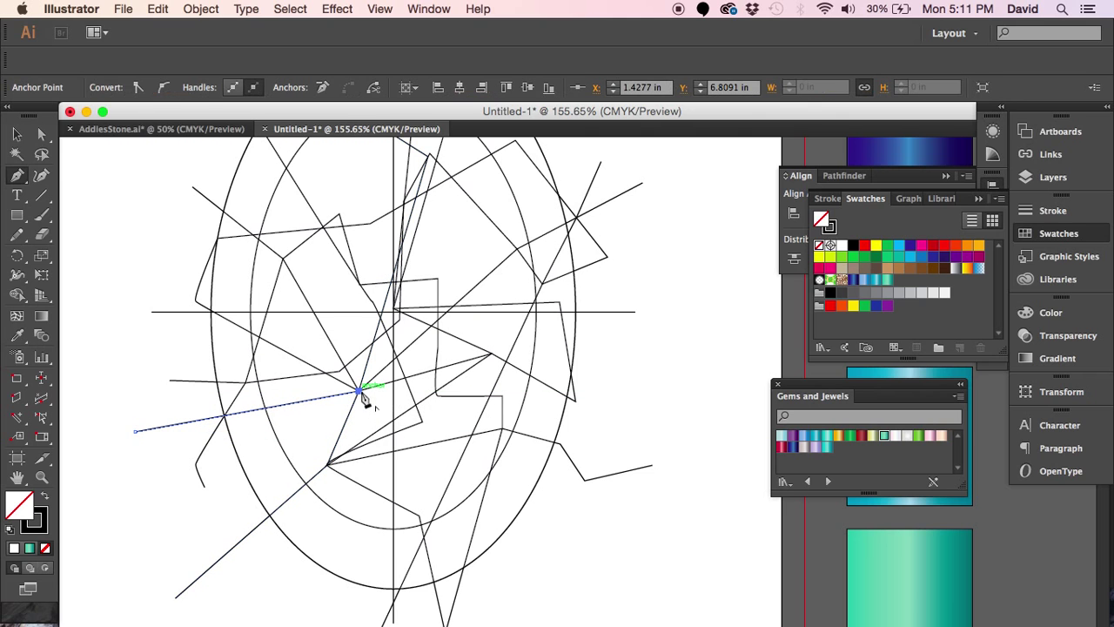
left_click(504, 430)
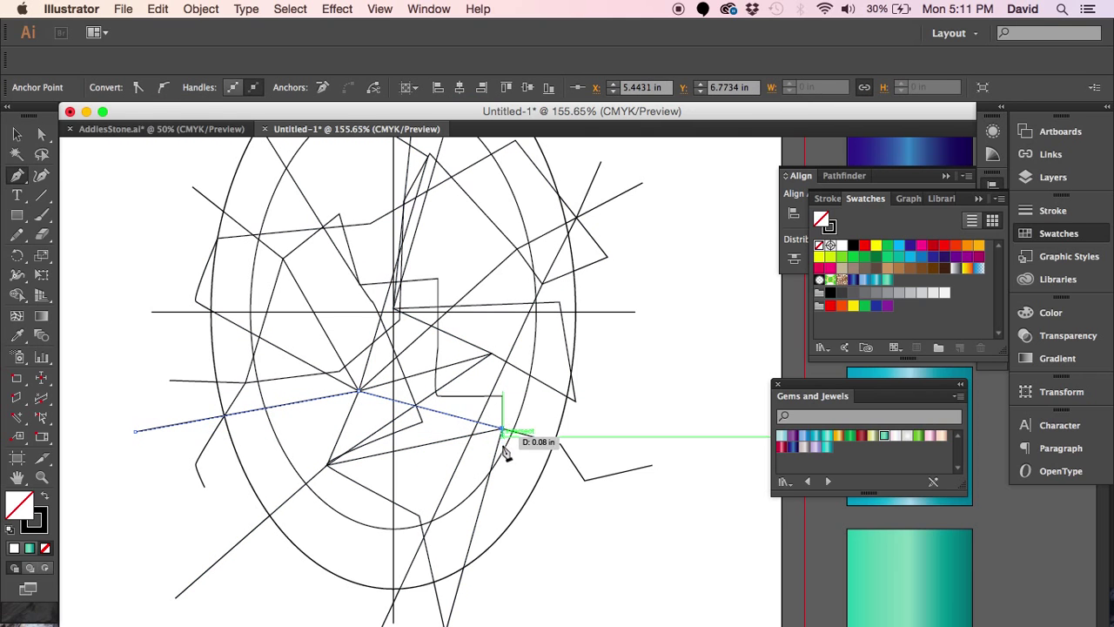
left_click(541, 544)
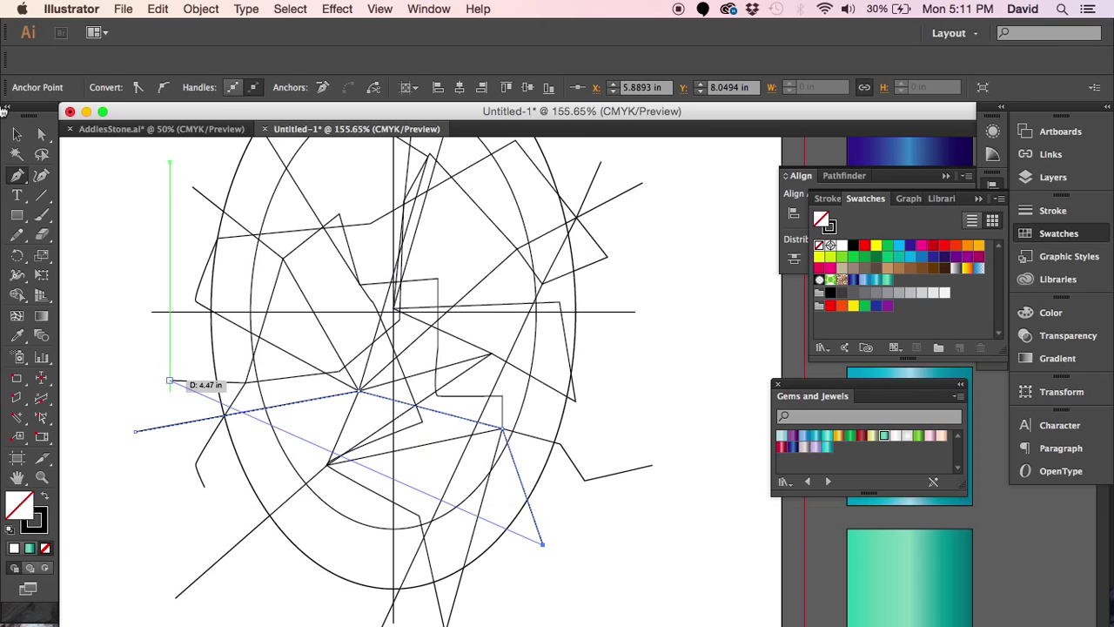
Step: Select both ellipses with all centred lines and facet paths, and split them into separate pieces with Pathfinder Divide
left_click(19, 134)
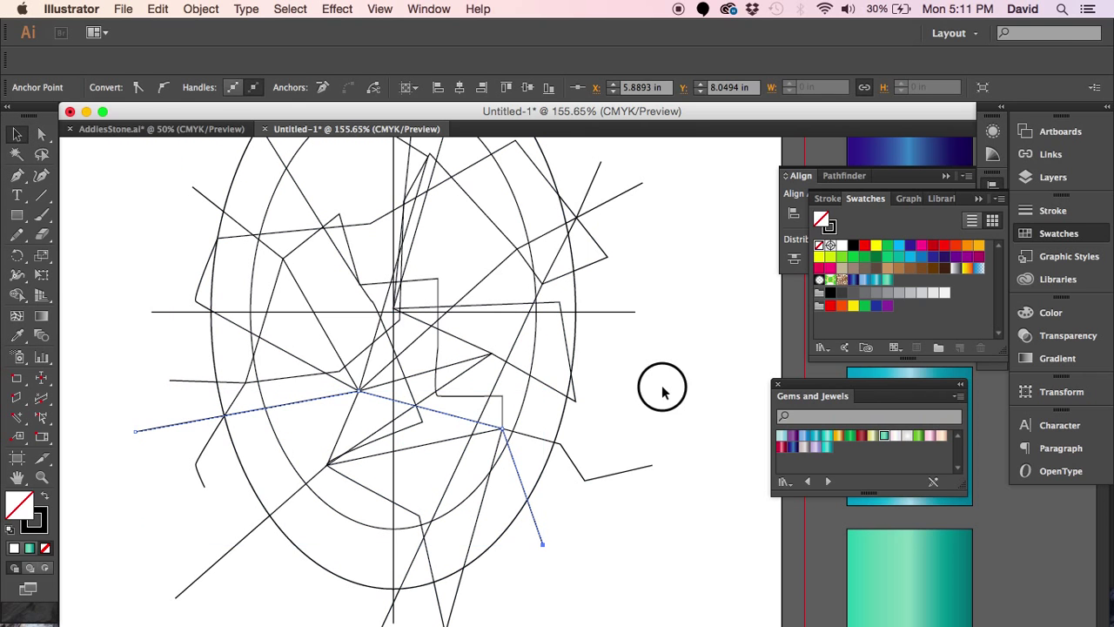
key("super+1")
key("super+minus")
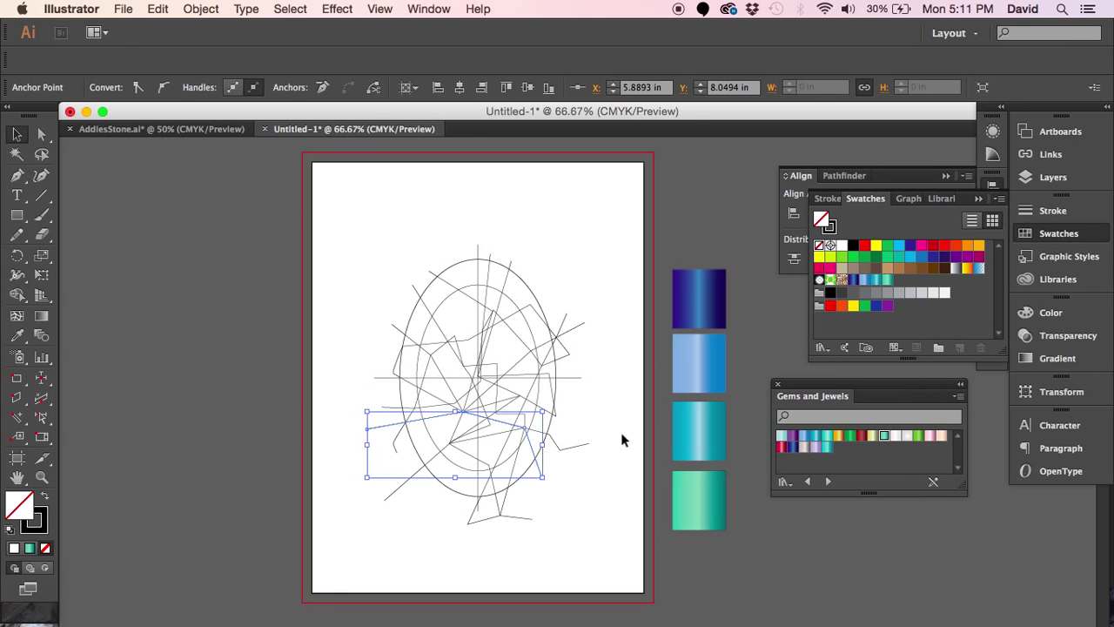
left_click_drag(522, 386, 444, 311)
mouse_move(312, 171)
left_mouse_down()
mouse_move(500, 367)
mouse_move(525, 455)
left_mouse_up()
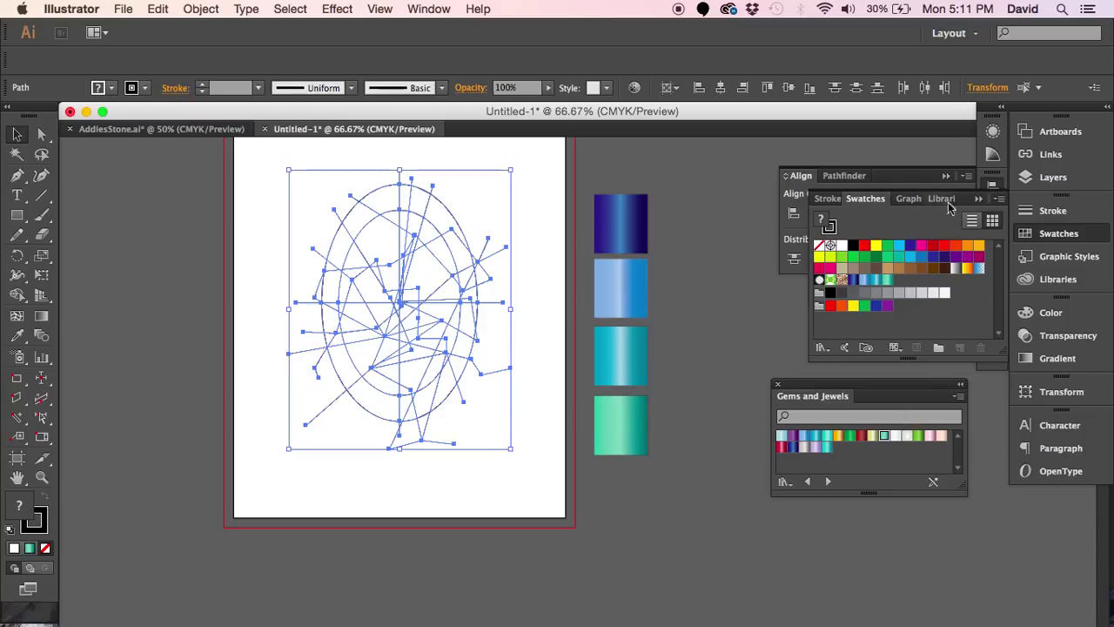
left_click(982, 201)
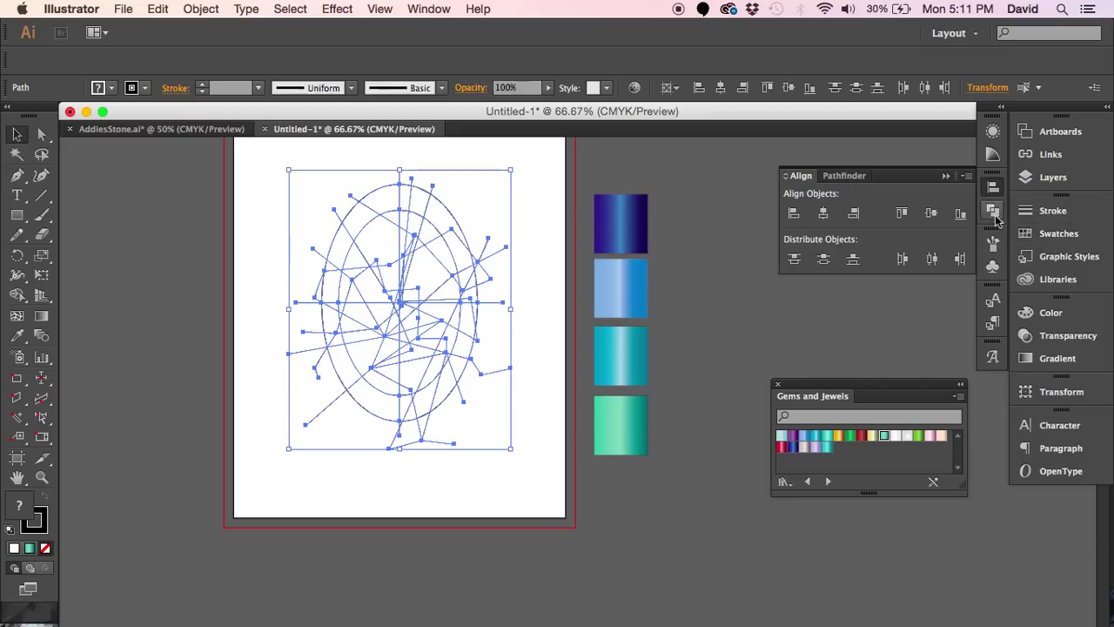
left_click(995, 214)
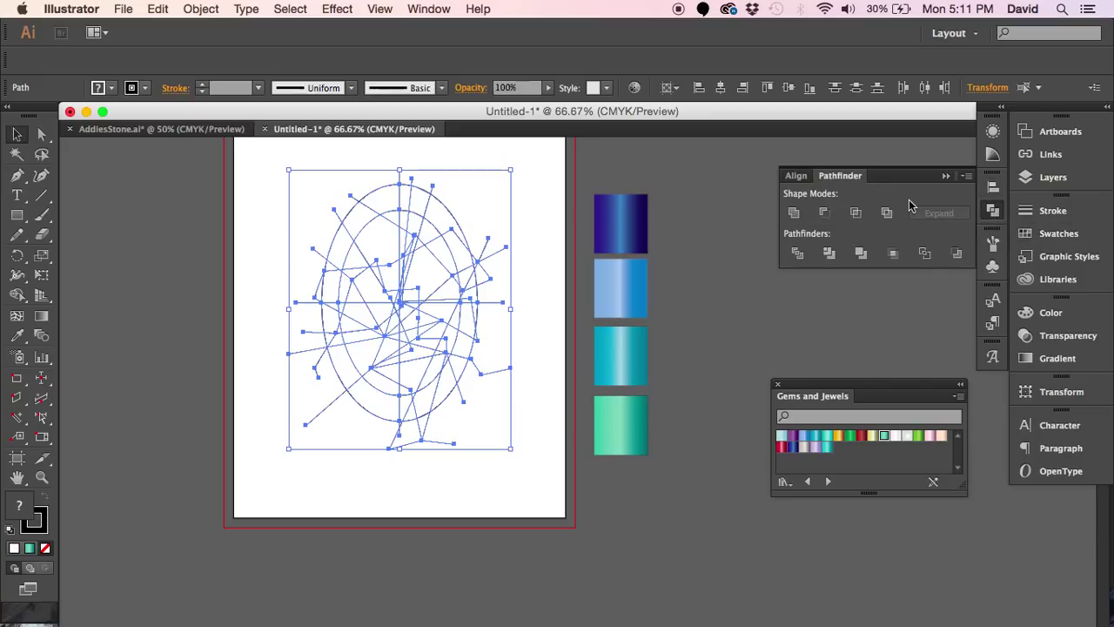
left_click(798, 253)
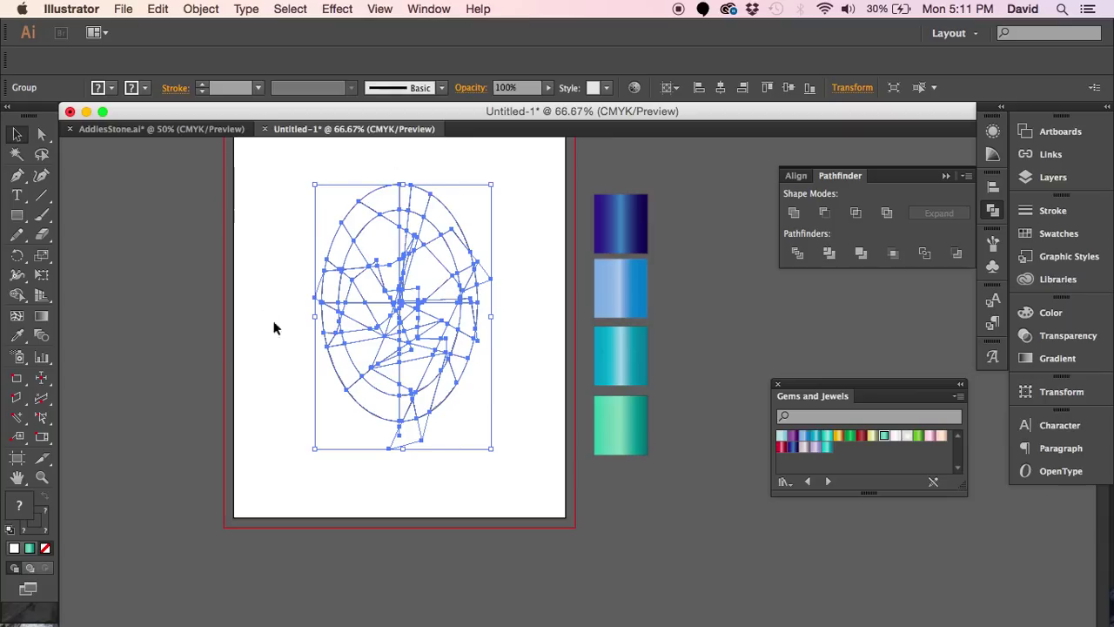
left_click(279, 251)
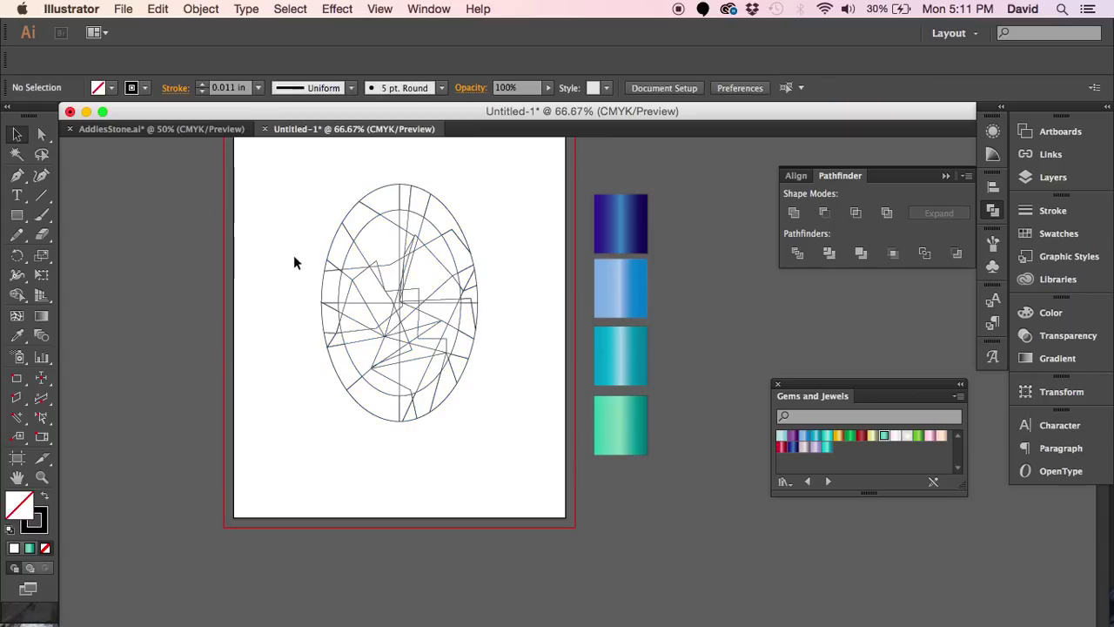
Step: Ungroup the divided gem artwork so each facet becomes a separately selectable piece, and clear the selection
left_click_drag(284, 177, 534, 398)
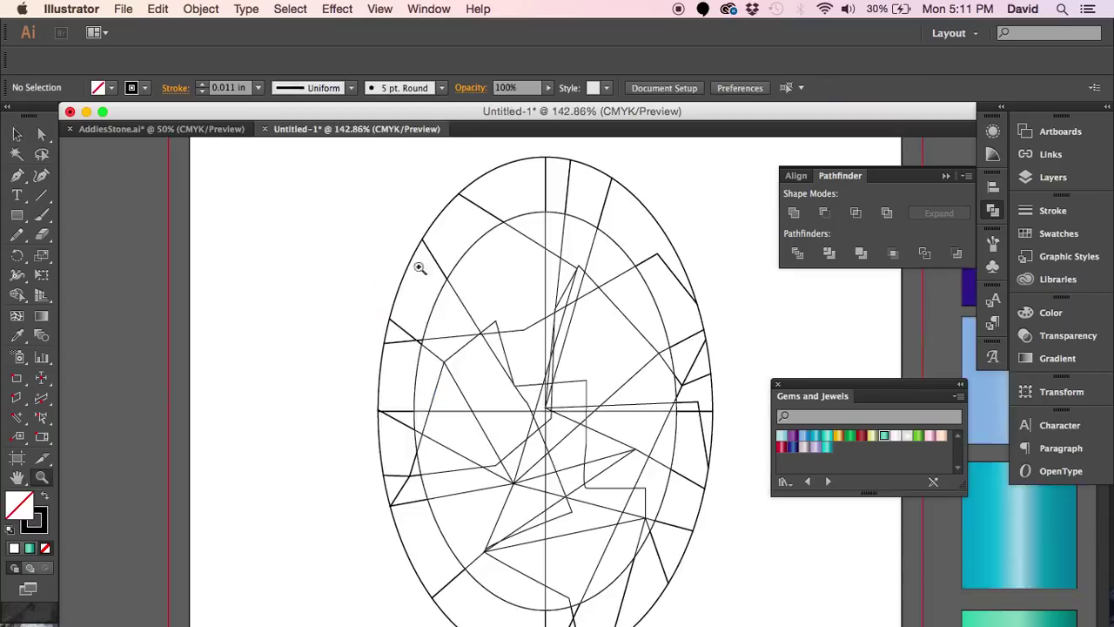
left_click_drag(496, 245, 696, 392)
left_click_drag(510, 386, 527, 494)
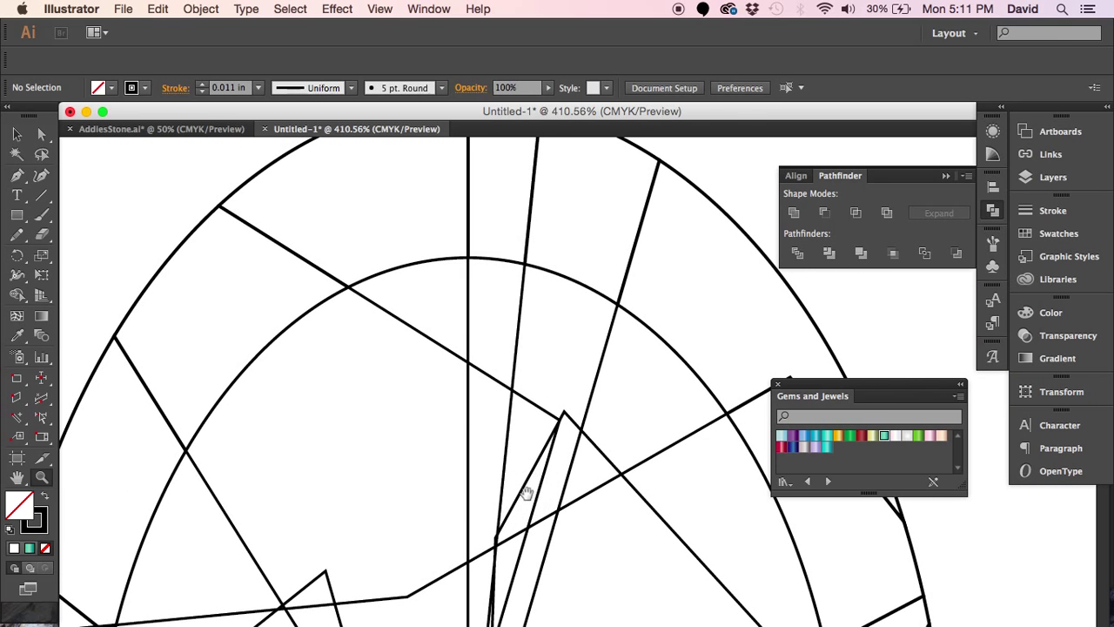
left_click(17, 135)
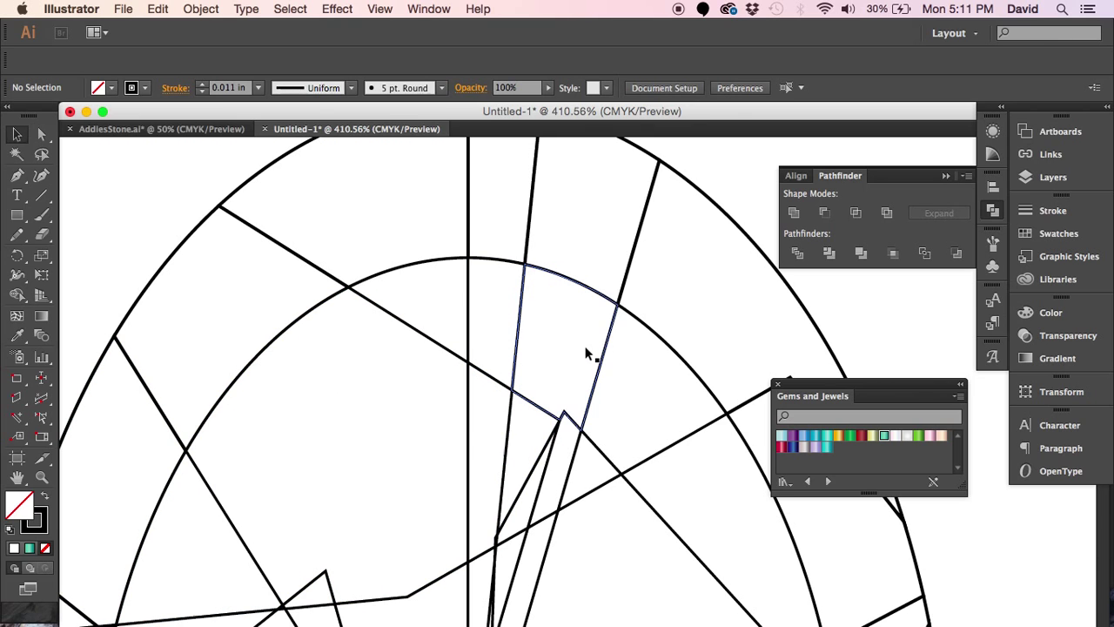
left_click(400, 233)
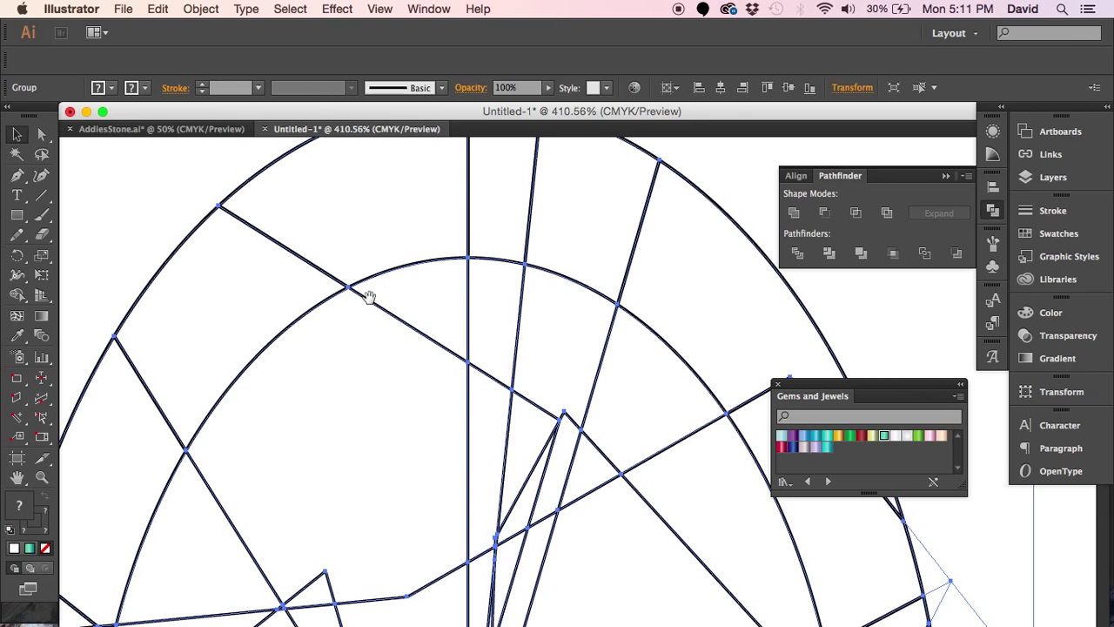
left_click_drag(338, 254, 328, 336)
right_click(210, 288)
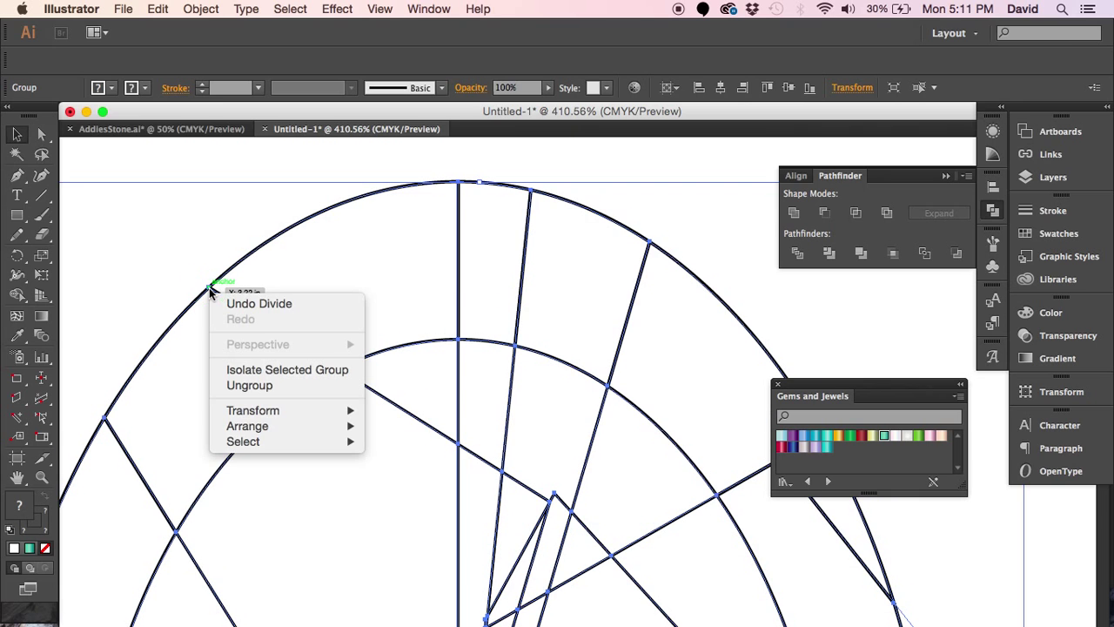
left_click(261, 383)
left_click(187, 243)
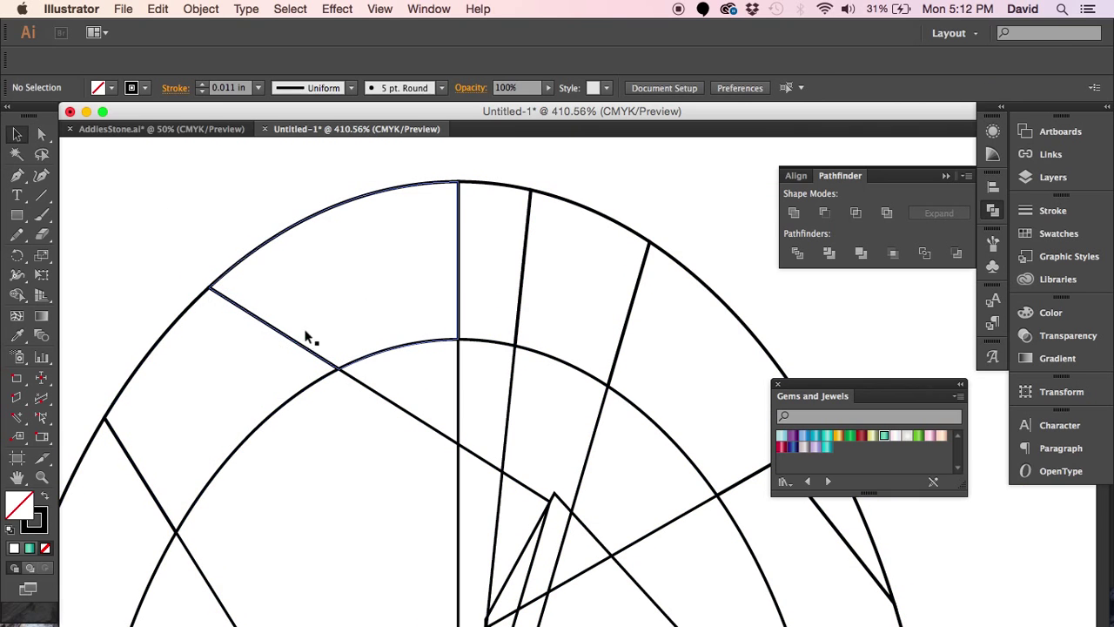
Step: Check the divided pieces by selecting individual facets in the gem's upper half and along its right edge
left_click(331, 310)
left_click_drag(398, 306, 321, 306)
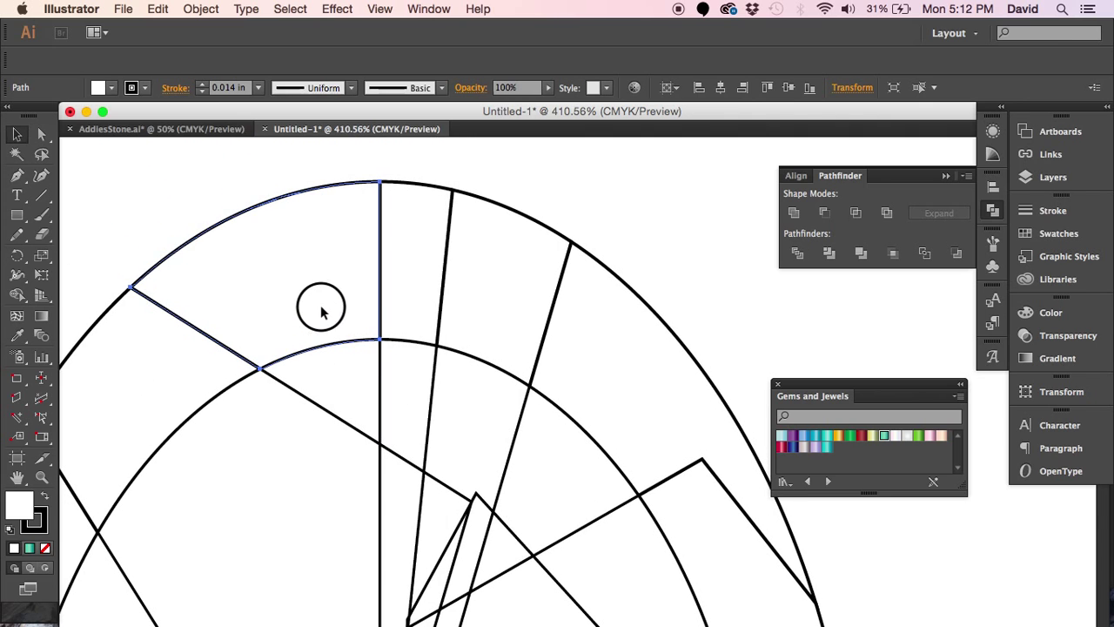
left_click(407, 283)
left_click(511, 307)
left_click(480, 386)
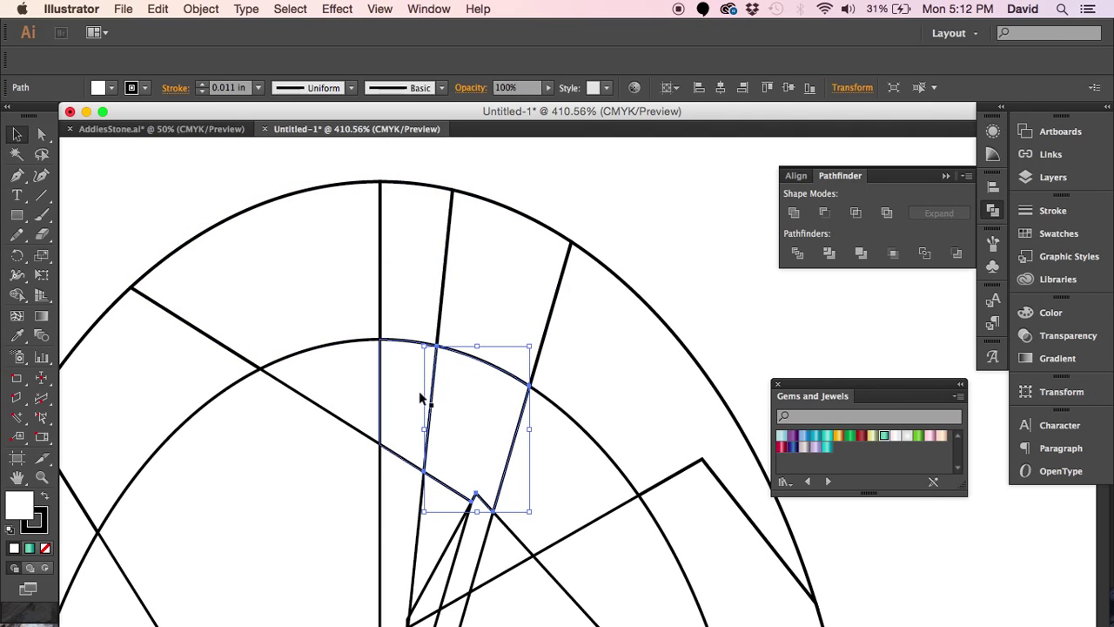
left_click(422, 398)
left_click(344, 404)
left_click(312, 450)
left_click_drag(398, 493, 439, 216)
left_click_drag(557, 468, 200, 179)
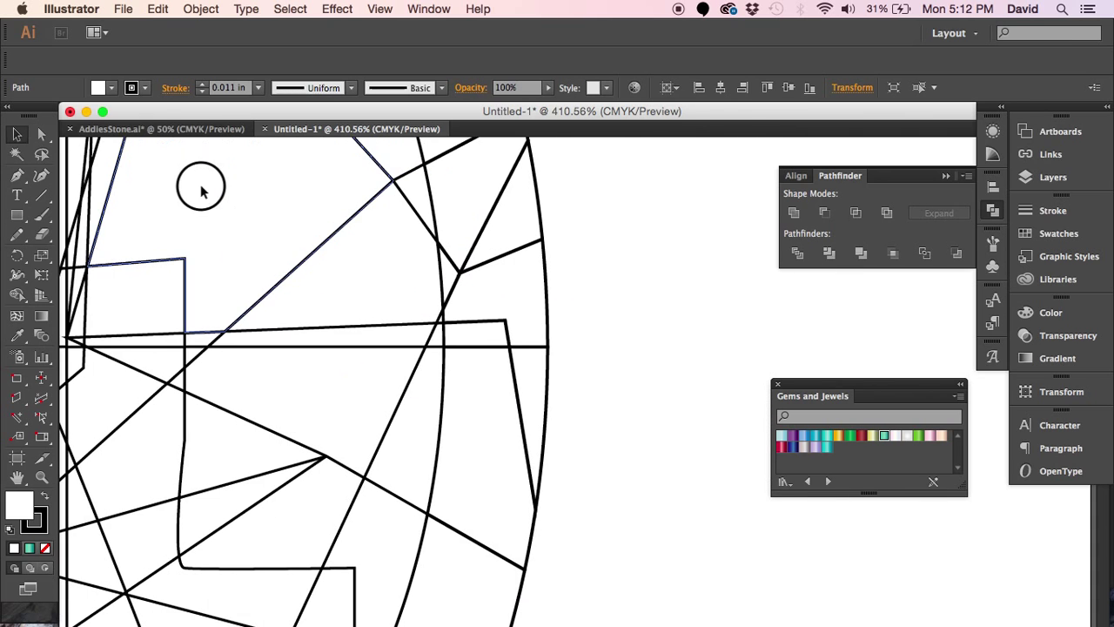
left_click(445, 304)
left_click(492, 295)
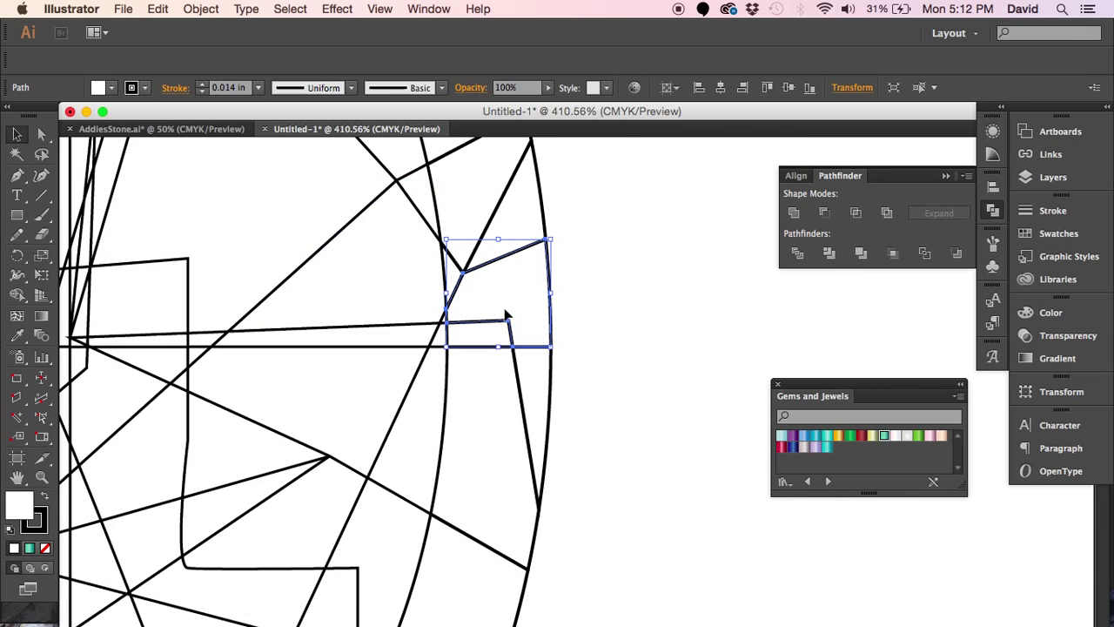
Step: Lasso the gem's lower-right, upper-right and left-side facets and fill them with the dark blue gradient from the top color sample
left_click_drag(510, 313, 554, 335)
key("super+minus")
key("super+minus")
key("super+minus")
key("super+minus")
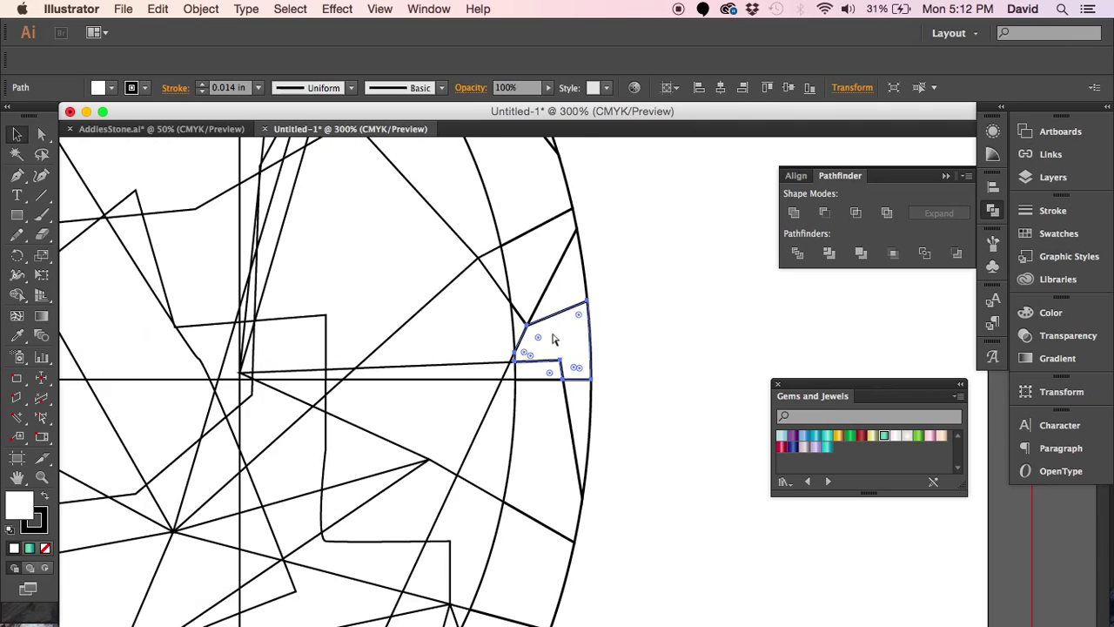
left_click(553, 339, "alt+super")
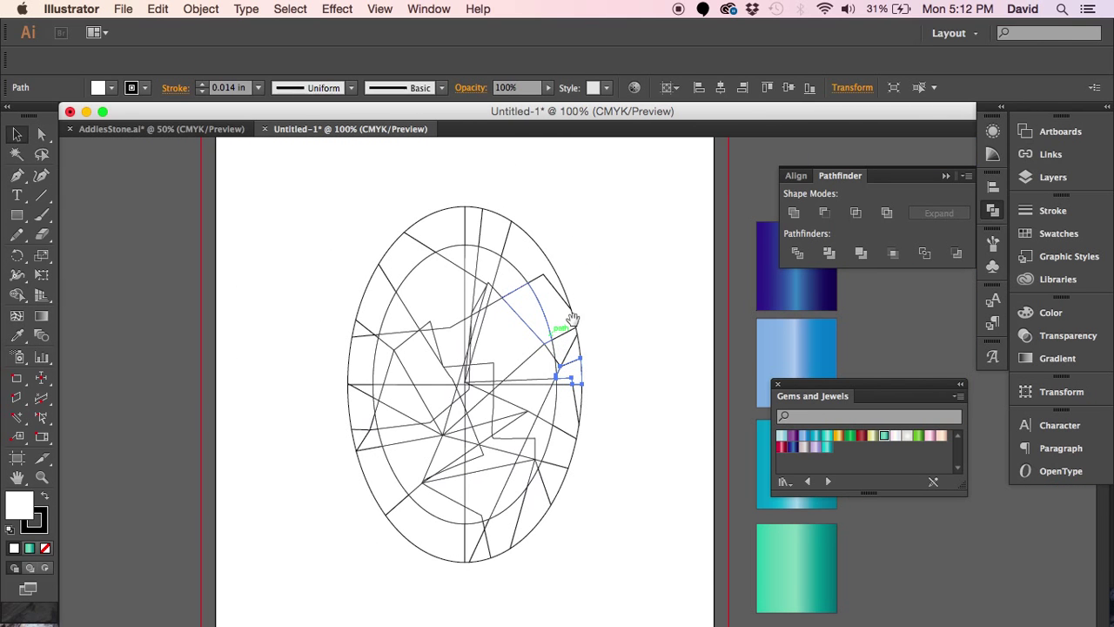
left_click_drag(573, 318, 505, 297)
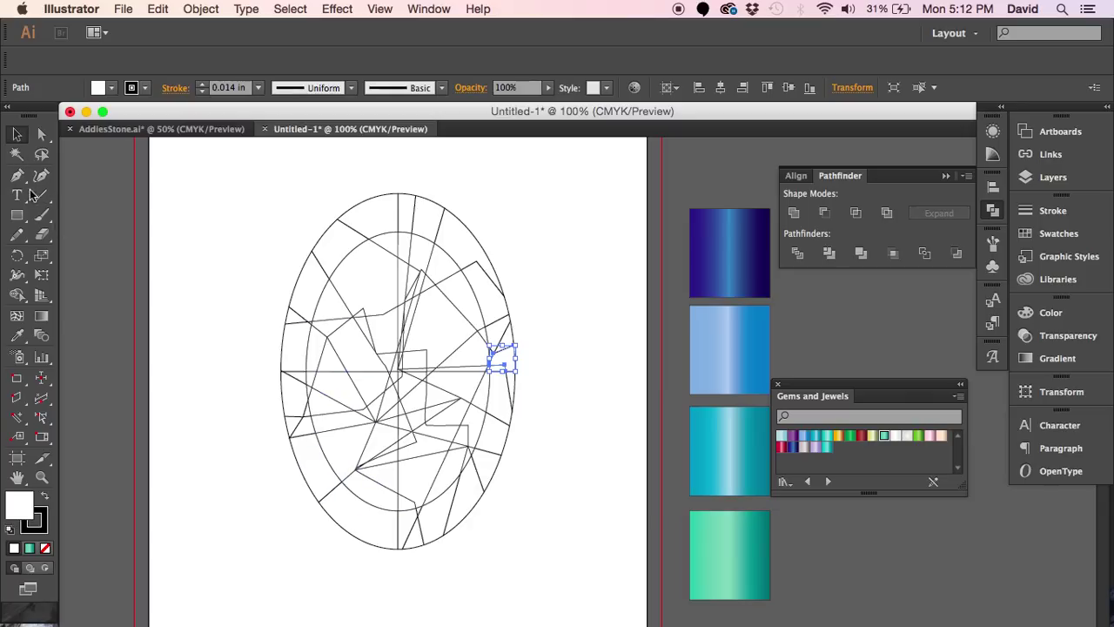
left_click(40, 160)
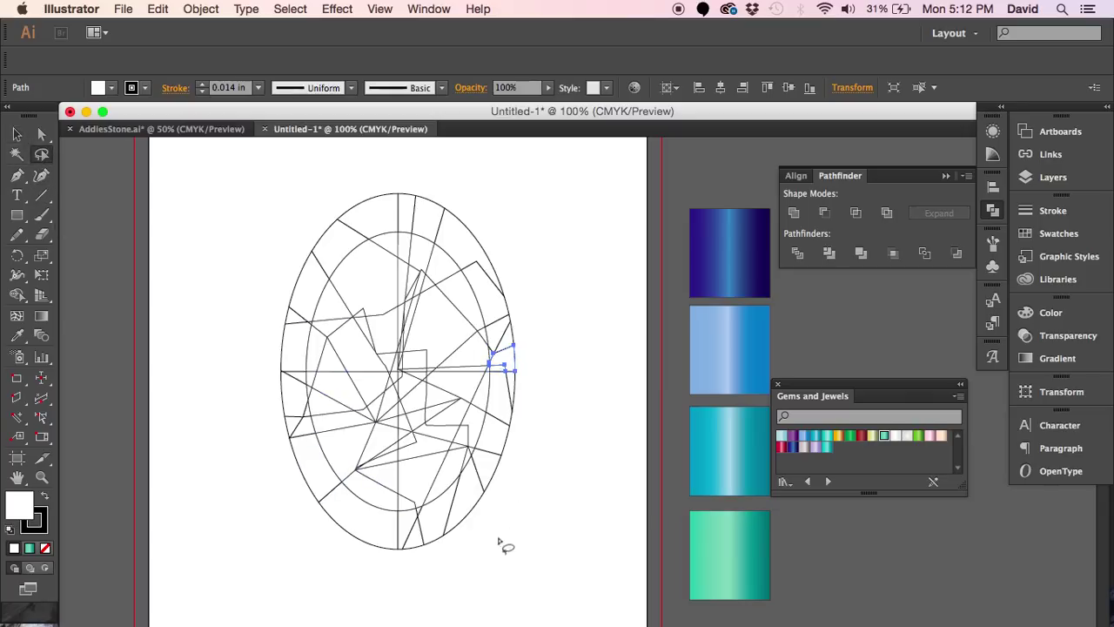
mouse_move(477, 546)
left_mouse_down()
mouse_move(420, 428)
mouse_move(526, 471)
mouse_move(552, 524)
left_mouse_up()
mouse_move(544, 306)
left_mouse_down()
mouse_move(482, 263)
mouse_move(427, 207)
left_mouse_up()
mouse_move(266, 220)
left_mouse_down()
mouse_move(307, 355)
mouse_move(272, 364)
left_mouse_up()
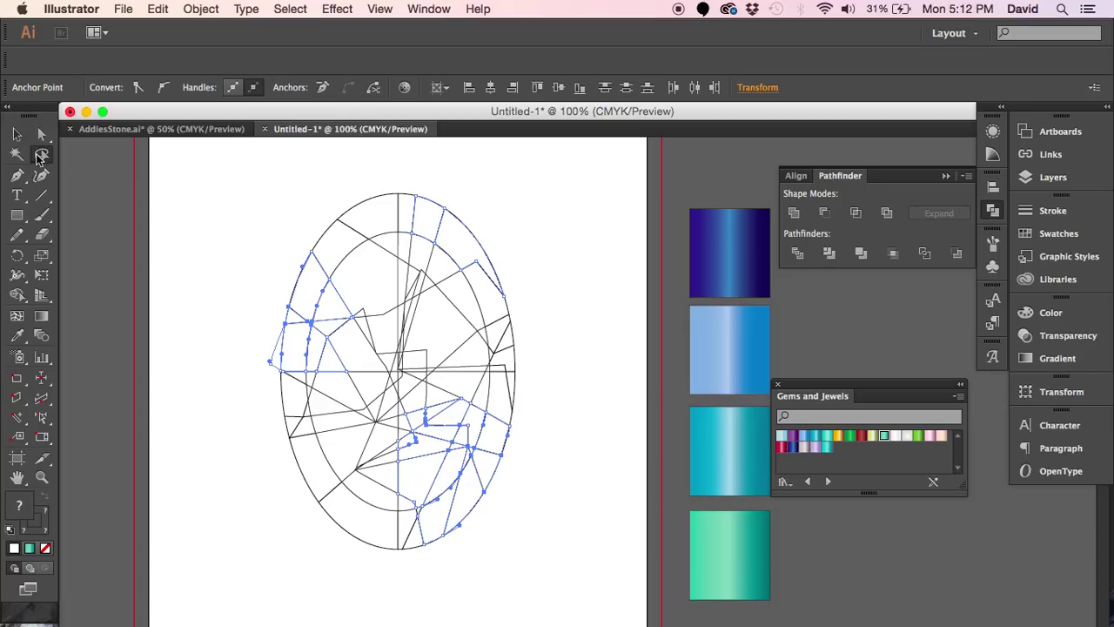
left_click(21, 337)
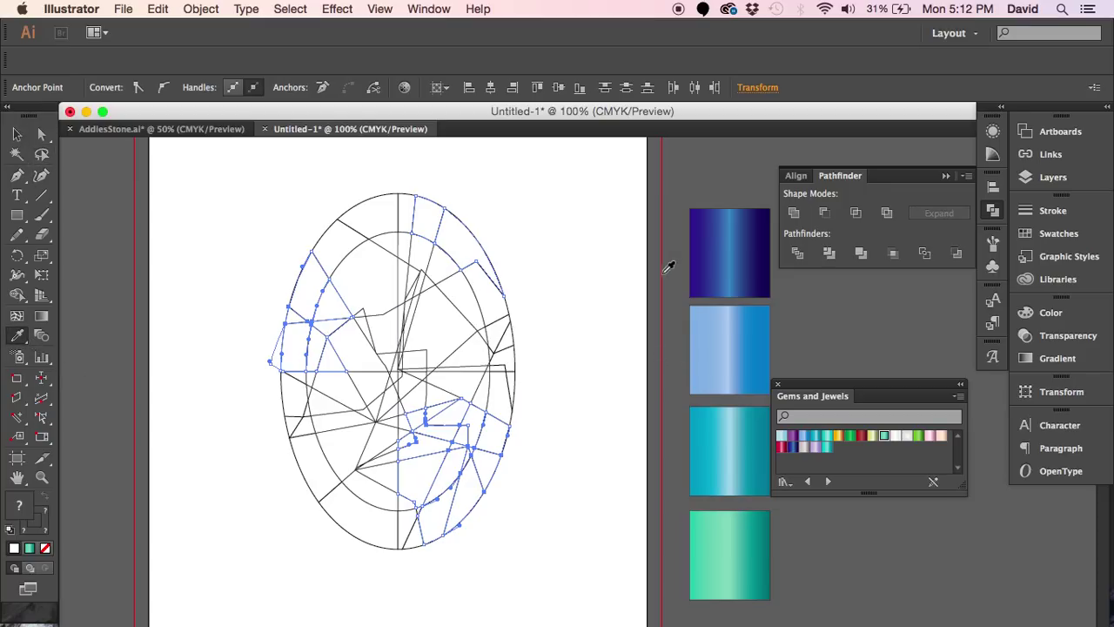
left_click(720, 242)
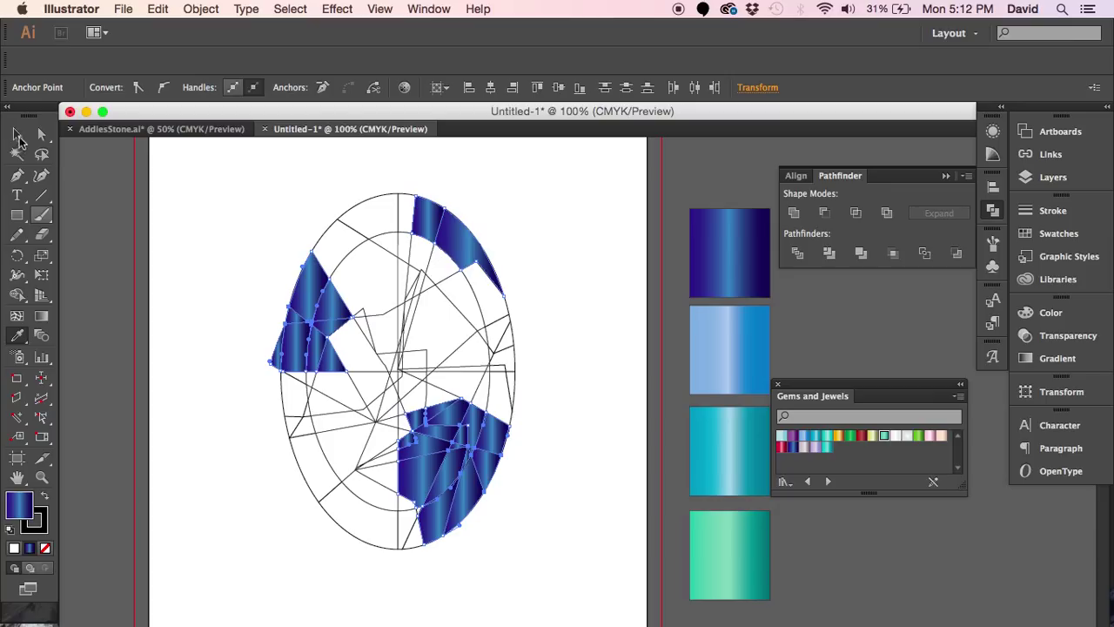
Step: Lasso the lower-left, right-side and upper-centre facets and fill them with the light blue gradient sampled from the second swatch square
left_click(19, 136)
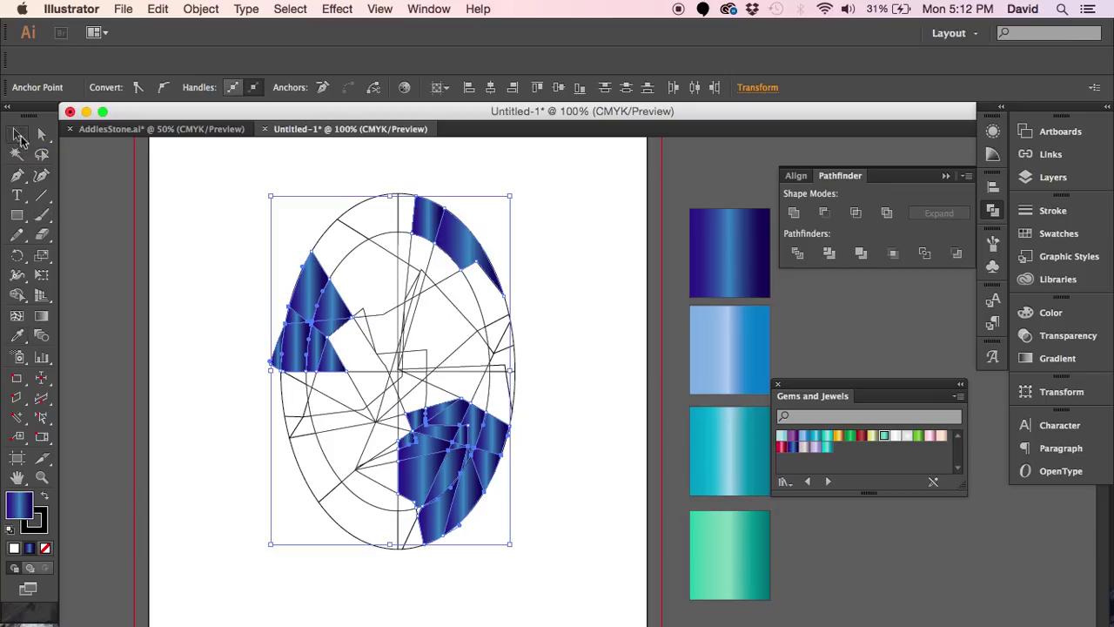
left_click(41, 155)
mouse_move(243, 400)
left_mouse_down()
mouse_move(318, 498)
mouse_move(291, 509)
left_mouse_up()
left_click_drag(531, 374, 486, 349)
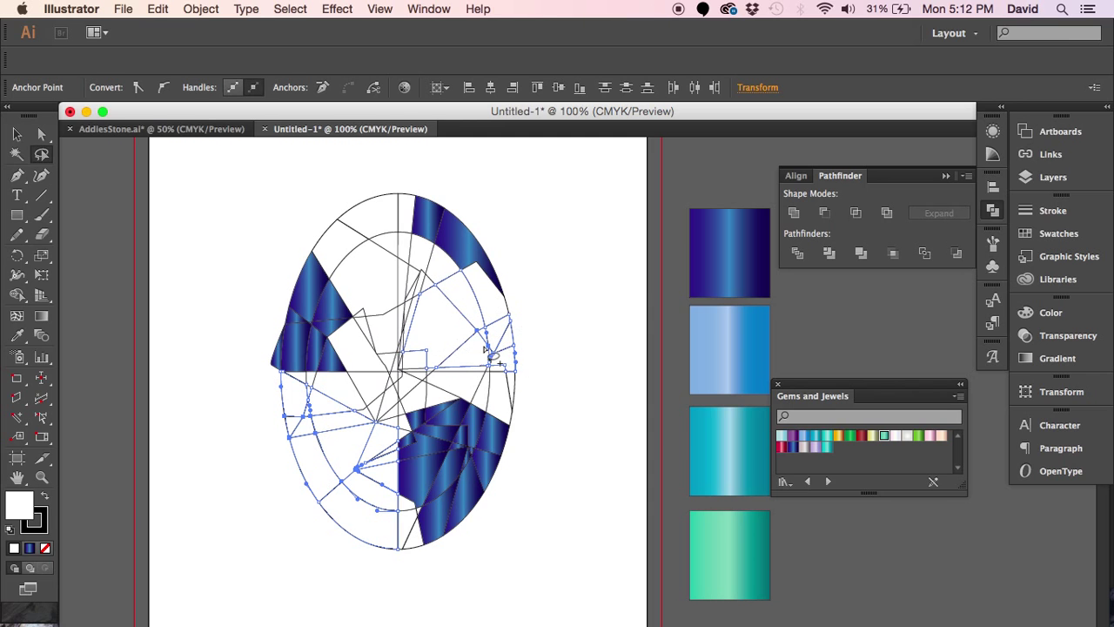
mouse_move(389, 279)
left_mouse_down()
mouse_move(414, 308)
mouse_move(382, 280)
left_mouse_up()
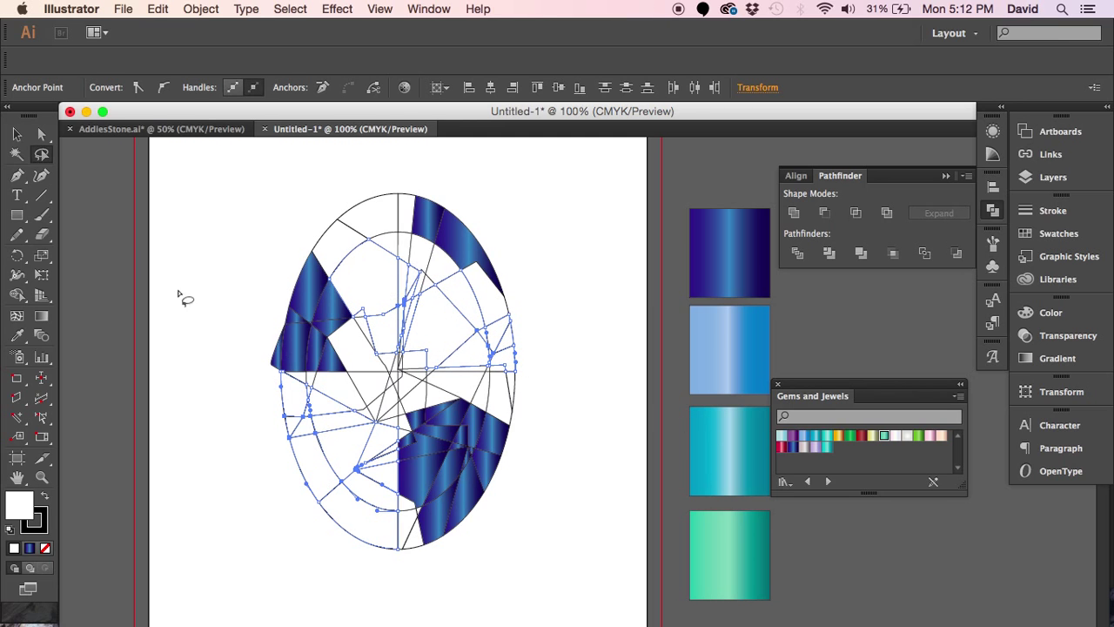
left_click(17, 335)
left_click(746, 359)
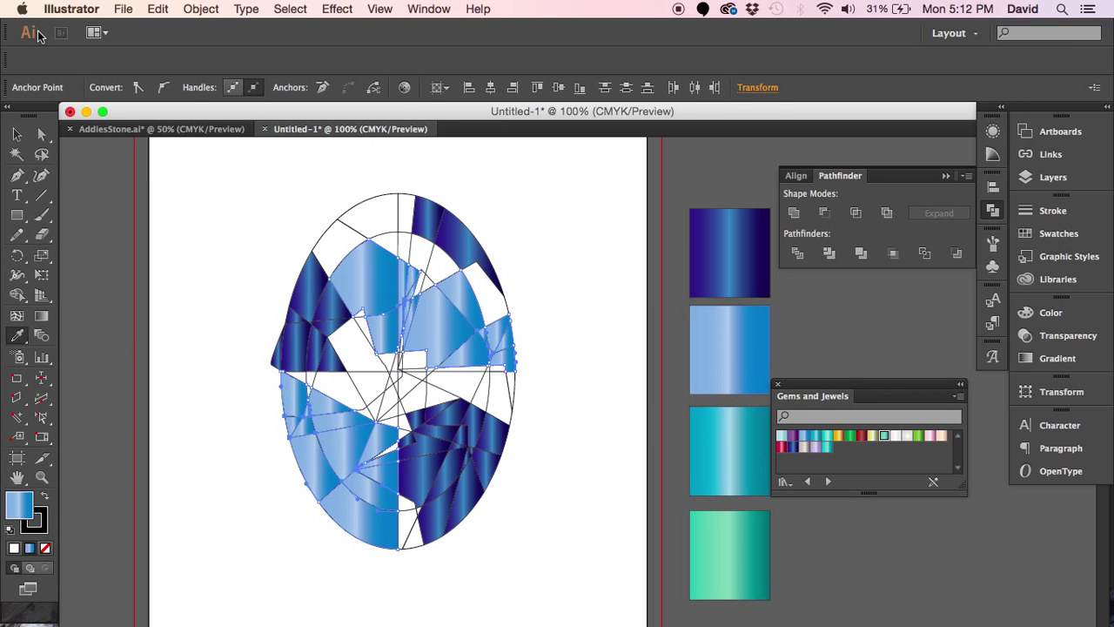
Step: Lasso the facets along the gem's lower-left and lower-right rim and fill them with the turquoise gradient from the third sample
left_click(43, 155)
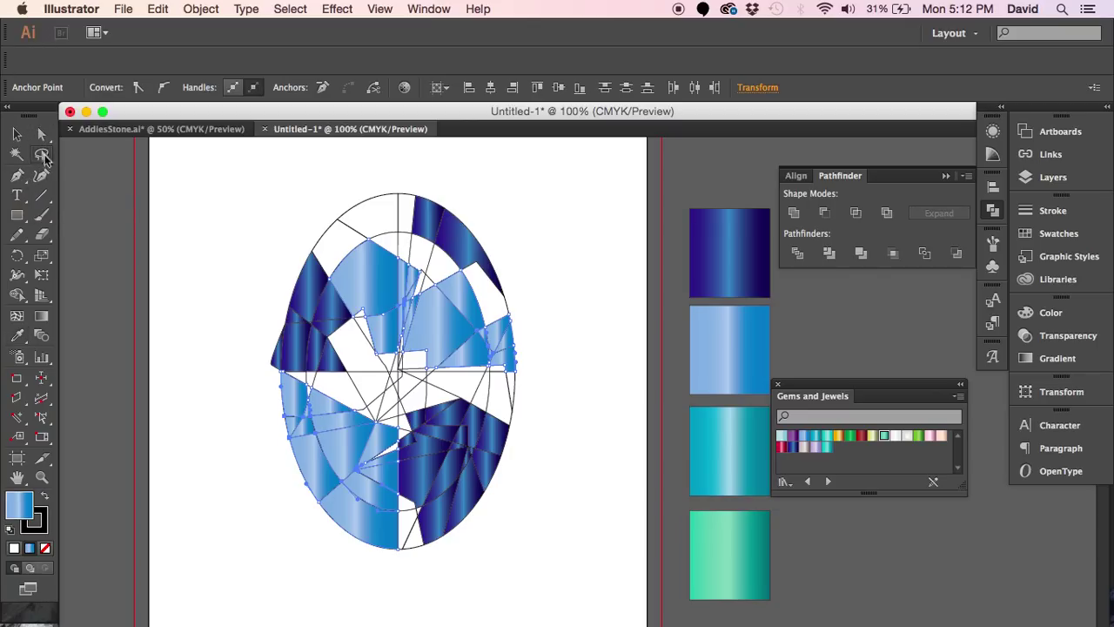
mouse_move(548, 533)
left_mouse_down()
mouse_move(448, 470)
mouse_move(552, 557)
left_mouse_up()
mouse_move(317, 568)
left_mouse_down()
mouse_move(291, 464)
mouse_move(266, 513)
left_mouse_up()
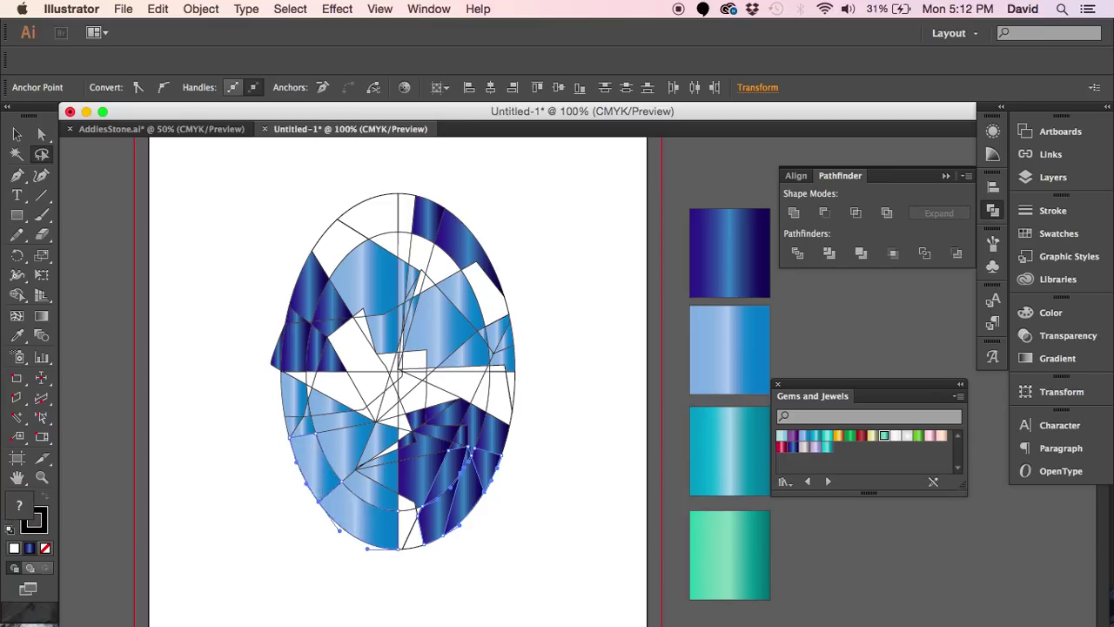
left_click(12, 340)
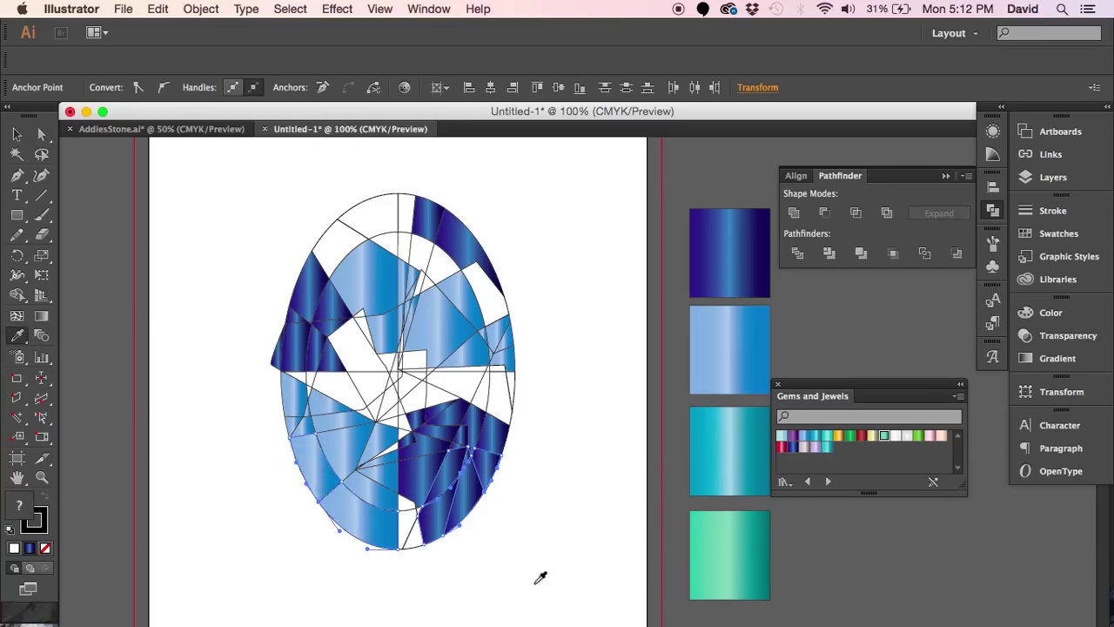
left_click(725, 448)
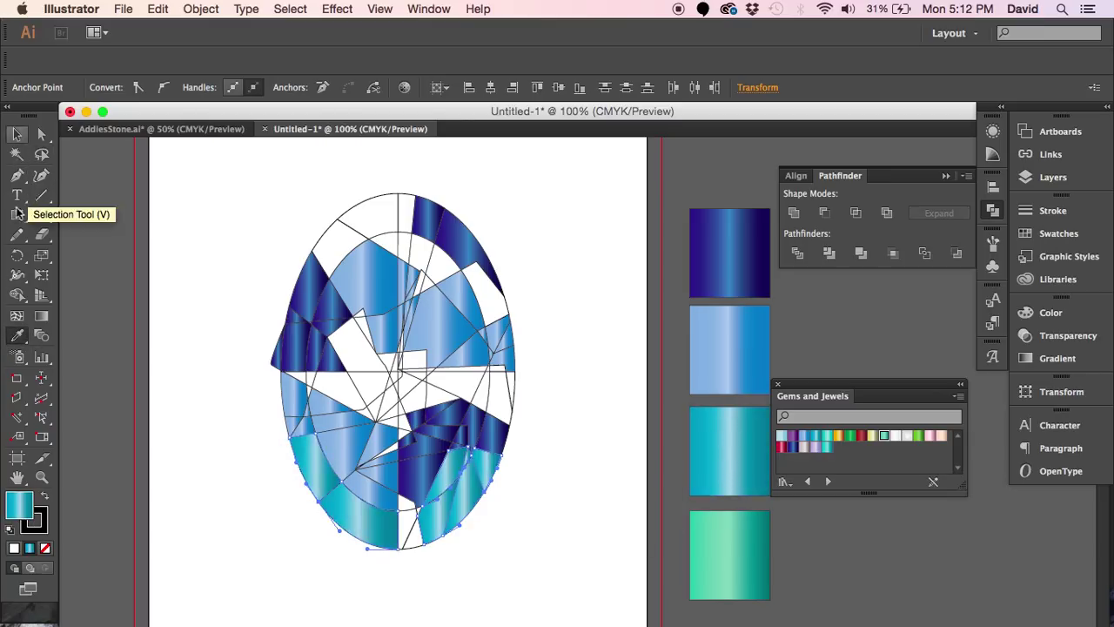
Step: Lasso the facets across the top of the gem and fill them with the green gradient from the bottom sample
left_click(41, 155)
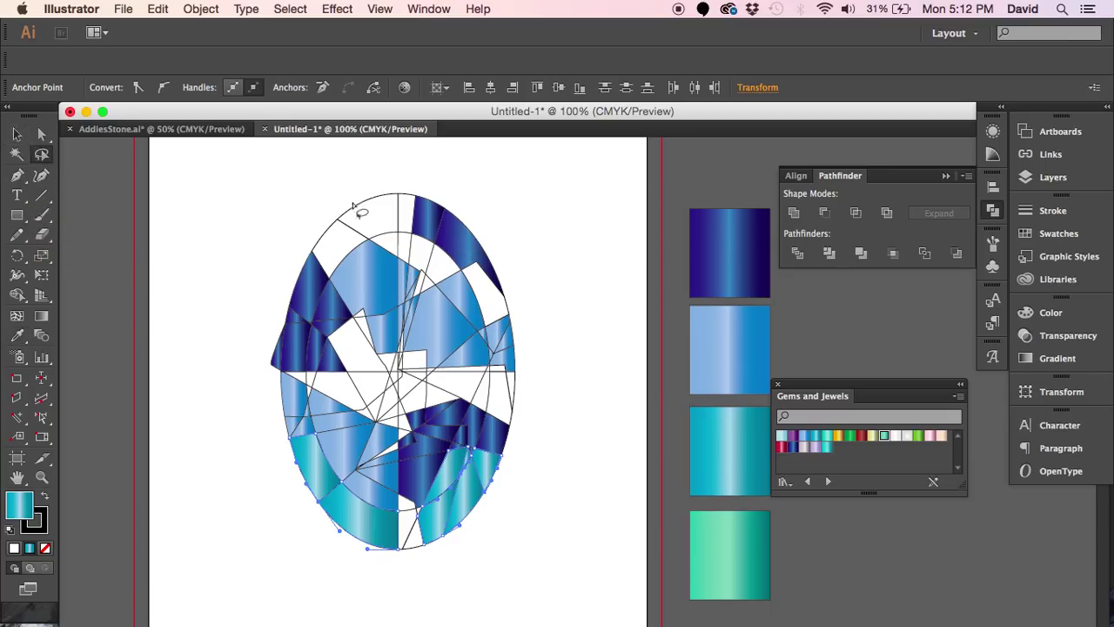
mouse_move(353, 206)
left_mouse_down()
mouse_move(380, 204)
mouse_move(377, 256)
mouse_move(283, 199)
mouse_move(348, 200)
left_mouse_up()
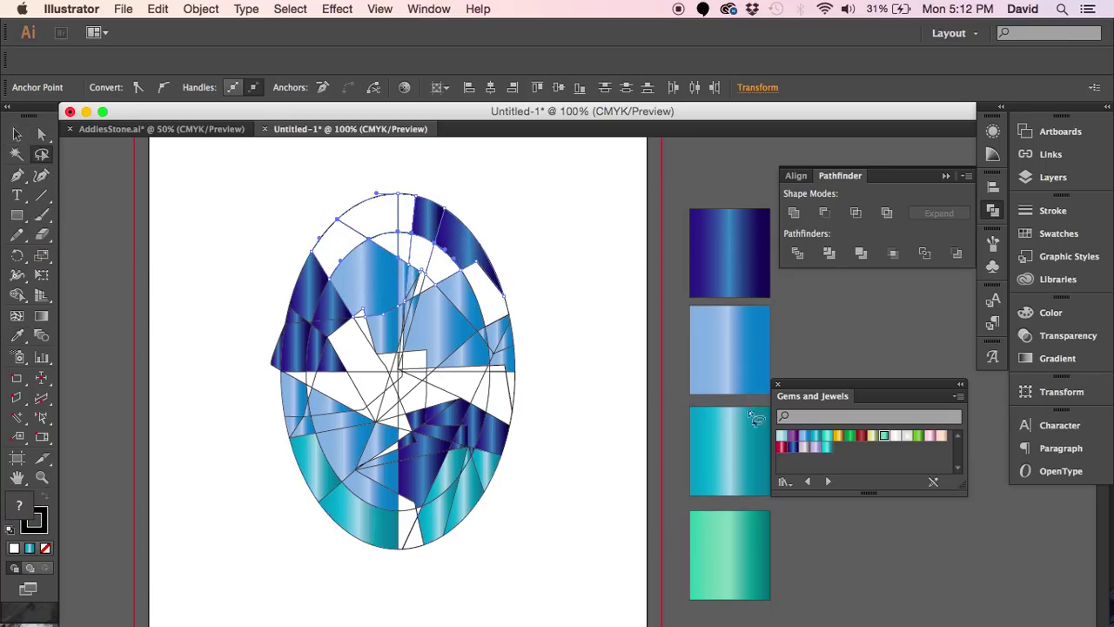
left_click(19, 338)
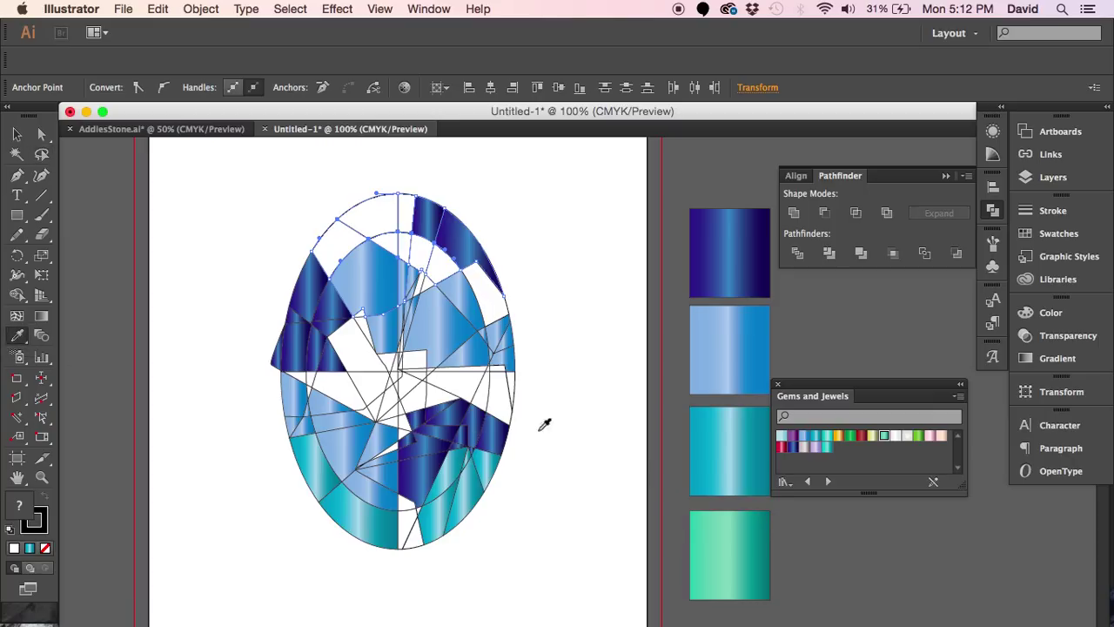
left_click(737, 536)
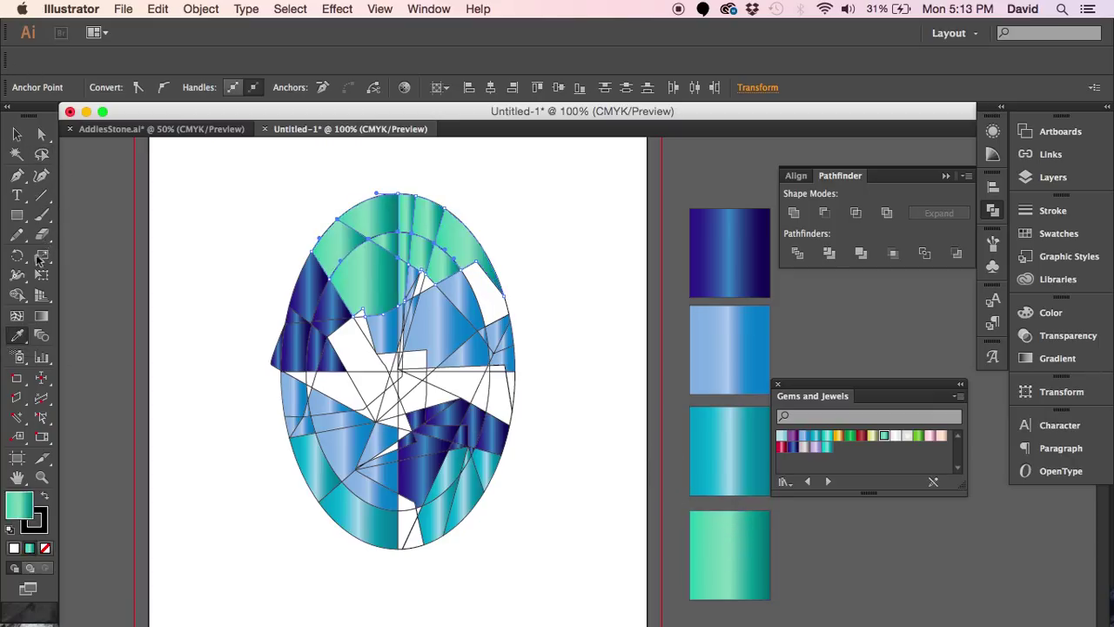
left_click(38, 316)
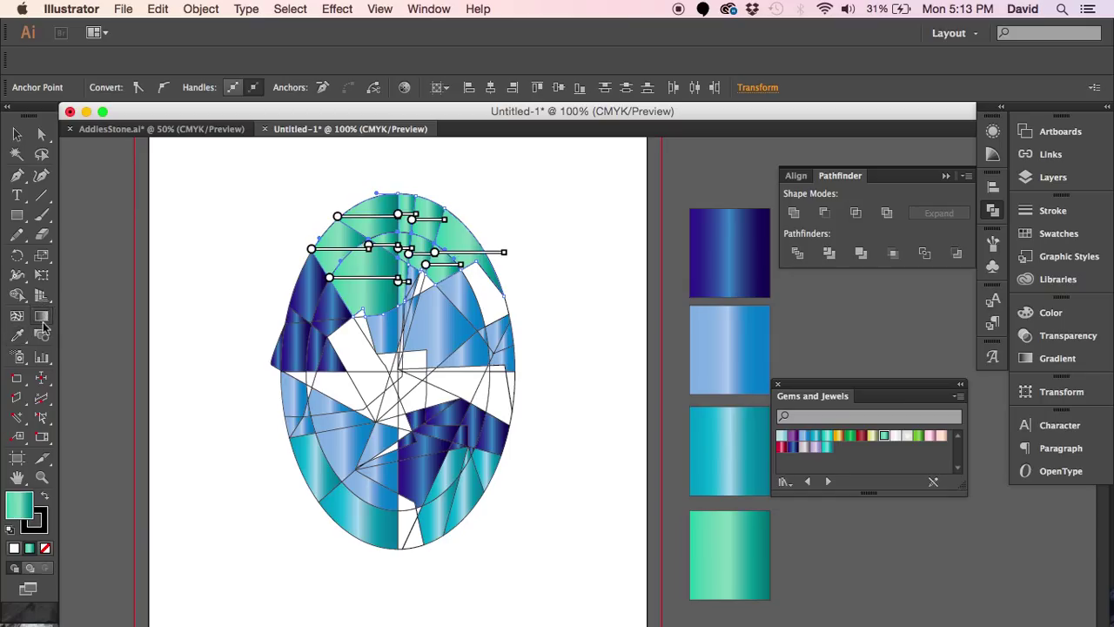
Step: Lasso the white facets just below the horizontal centre line in the right half and apply the light blue sample's gradient
left_click(41, 154)
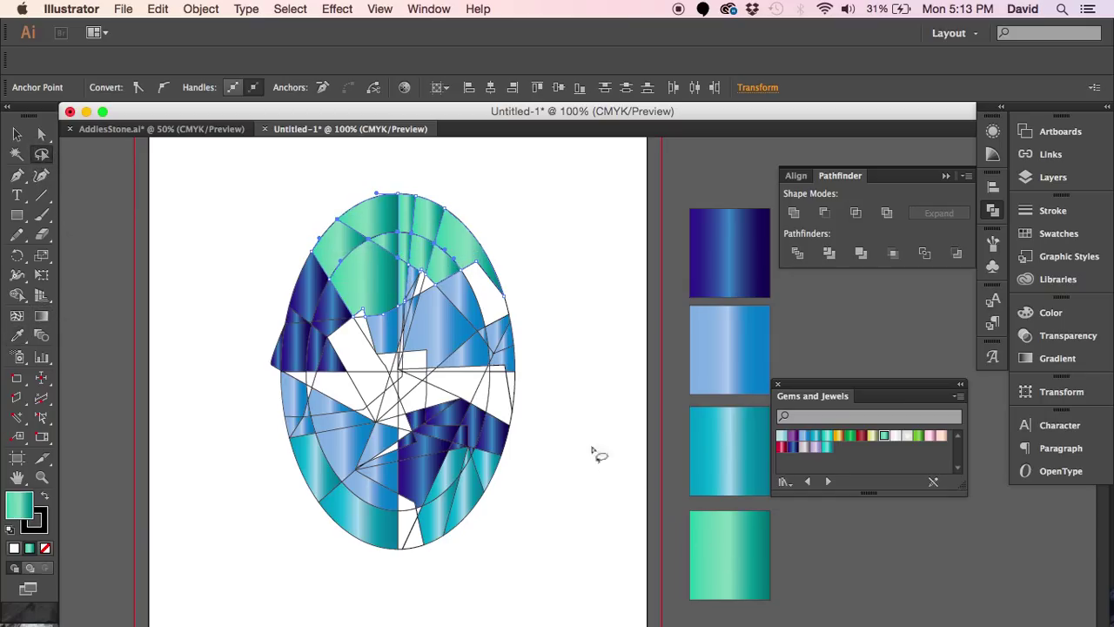
mouse_move(593, 451)
left_mouse_down()
mouse_move(473, 385)
mouse_move(427, 386)
mouse_move(563, 402)
left_mouse_up()
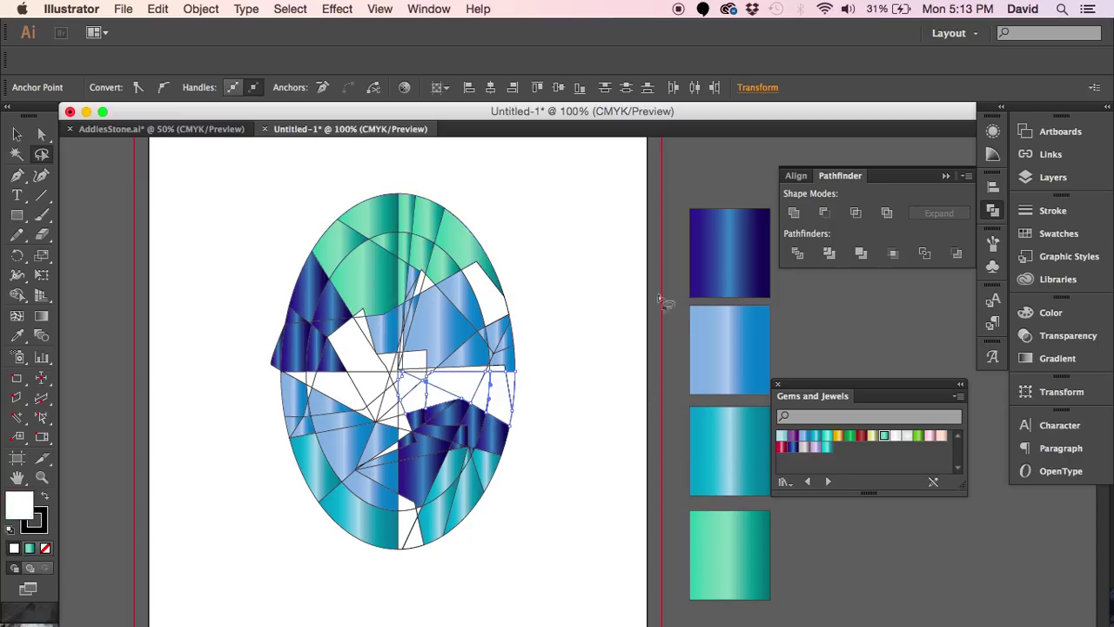
left_click(15, 337)
left_click(723, 355)
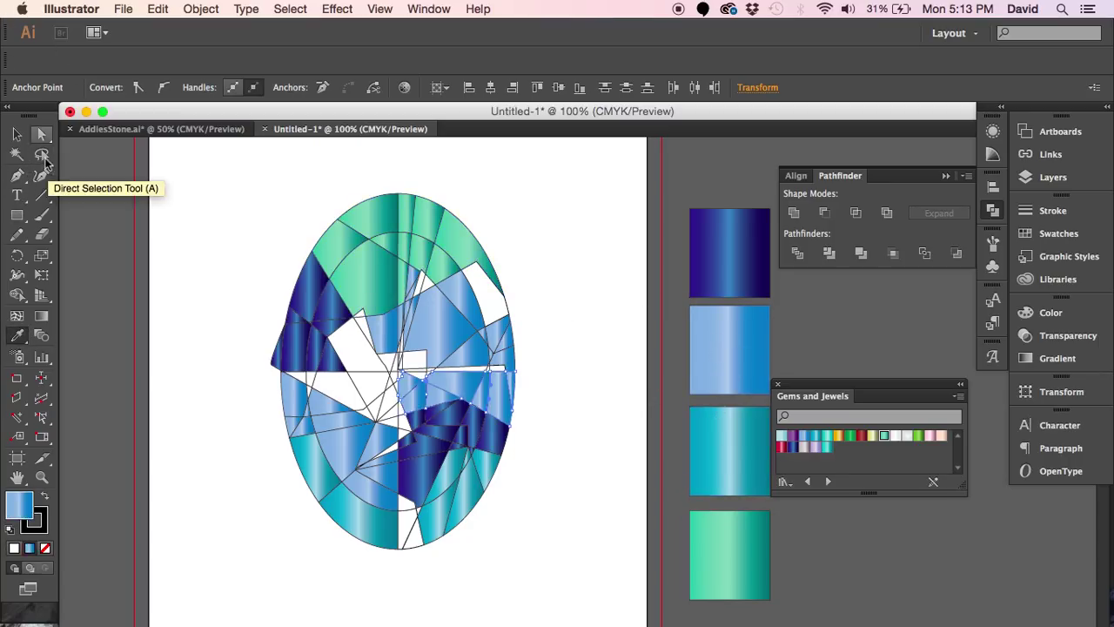
Step: Lasso the white facets just left of the gem's centre and apply the dark blue sample's gradient
left_click(41, 154)
mouse_move(348, 347)
left_mouse_down()
mouse_move(351, 393)
mouse_move(391, 413)
mouse_move(383, 372)
mouse_move(358, 351)
left_mouse_up()
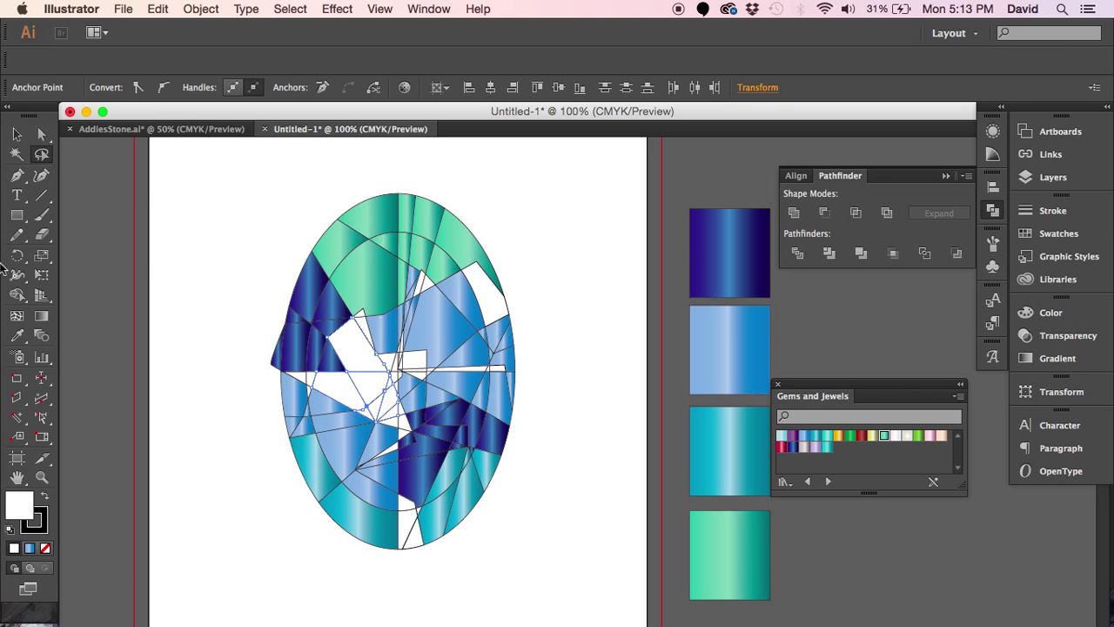
left_click(19, 337)
left_click(738, 265)
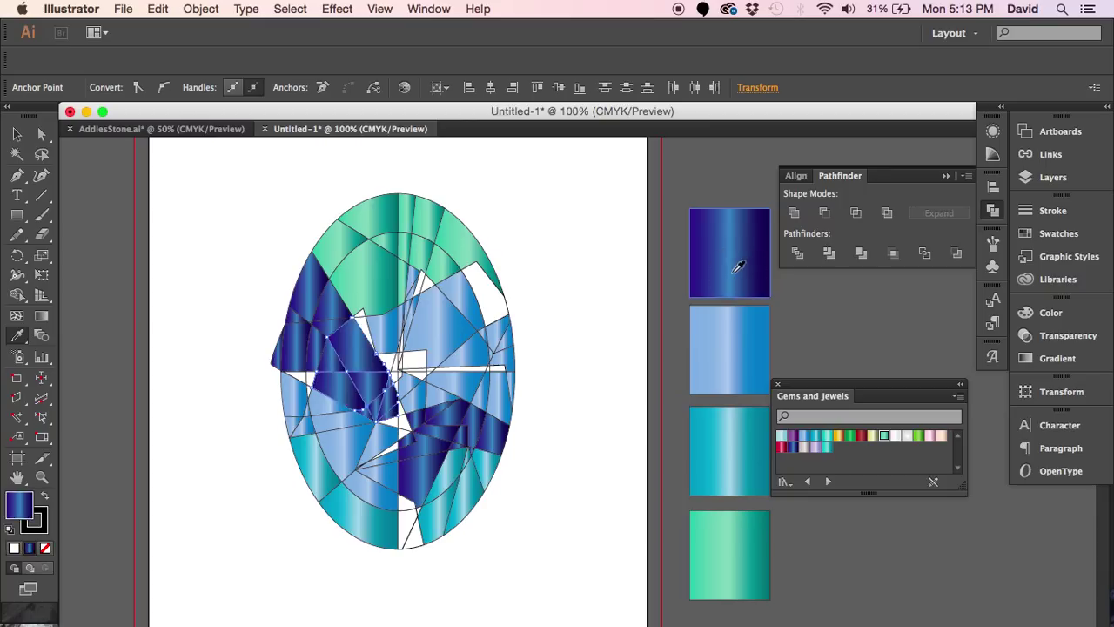
Step: Change the fill of the selected facets just left of the gem's centre to the turquoise gradient from the third sample
left_click(738, 532)
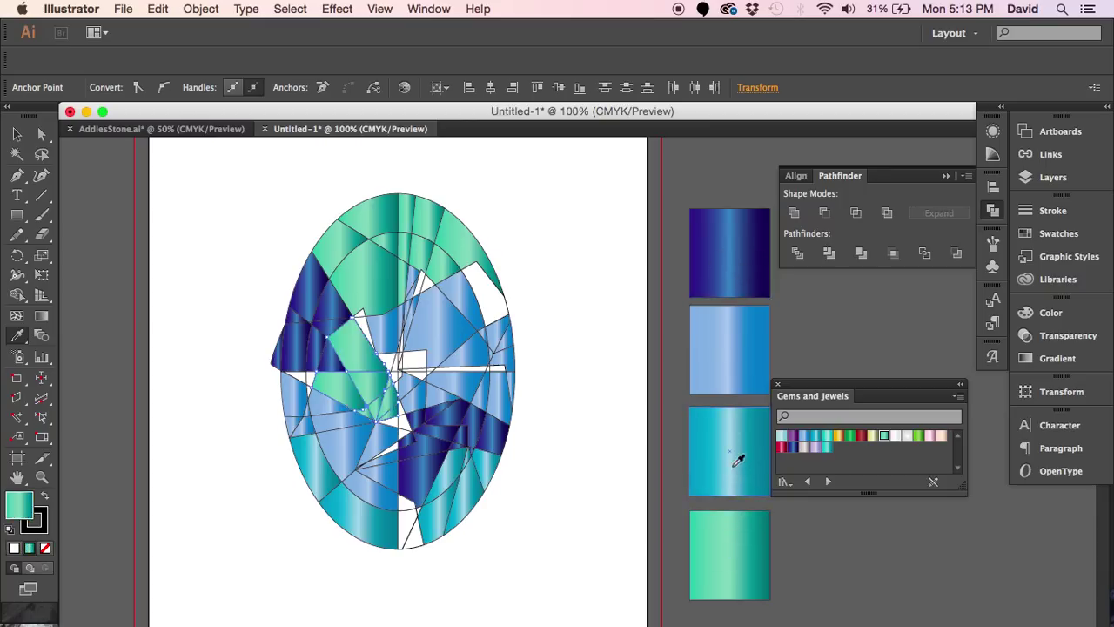
left_click(737, 459)
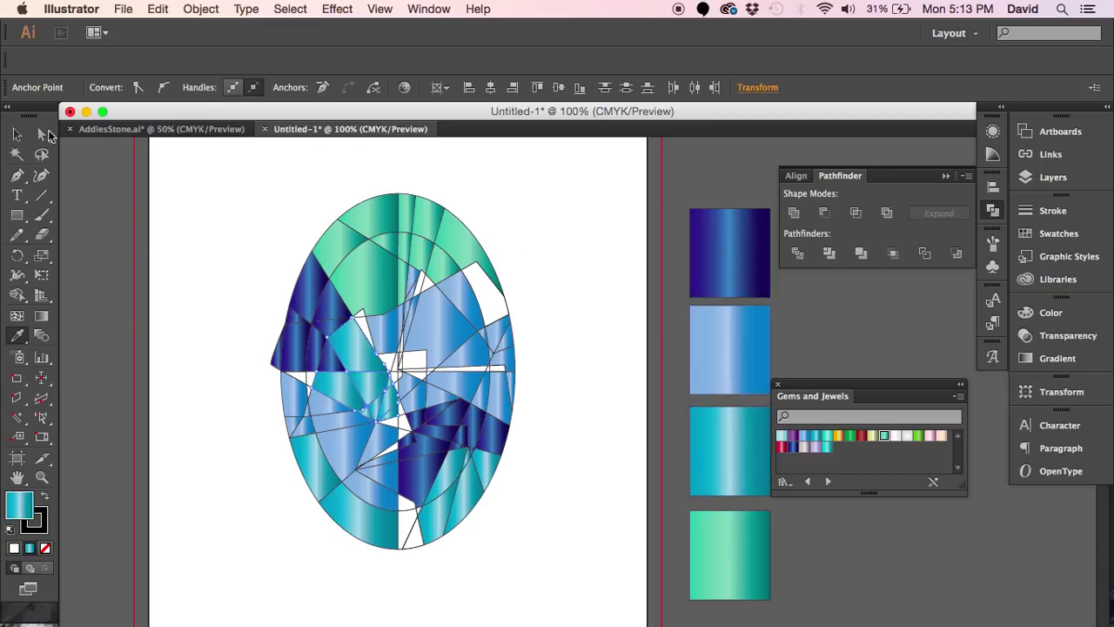
left_click(47, 135)
left_click(88, 193)
Step: Fill the white facets near the upper centre, on the upper-right rim and just above the horizontal centre line with the dark blue gradient
key("z")
left_click_drag(241, 212, 595, 499)
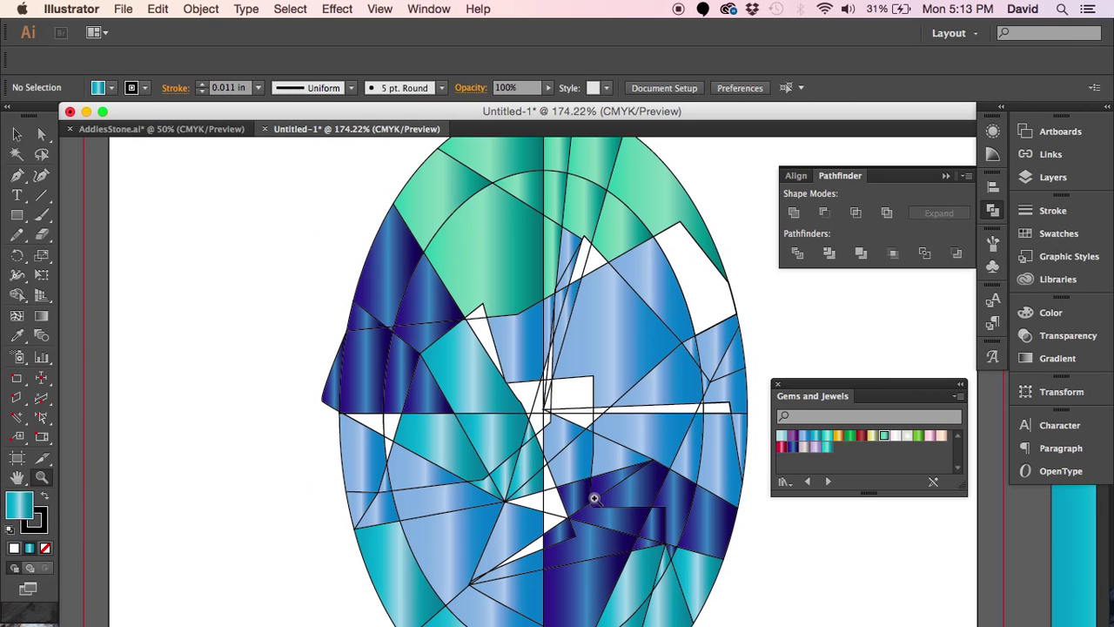
left_click_drag(618, 214, 283, 198)
left_click(16, 132)
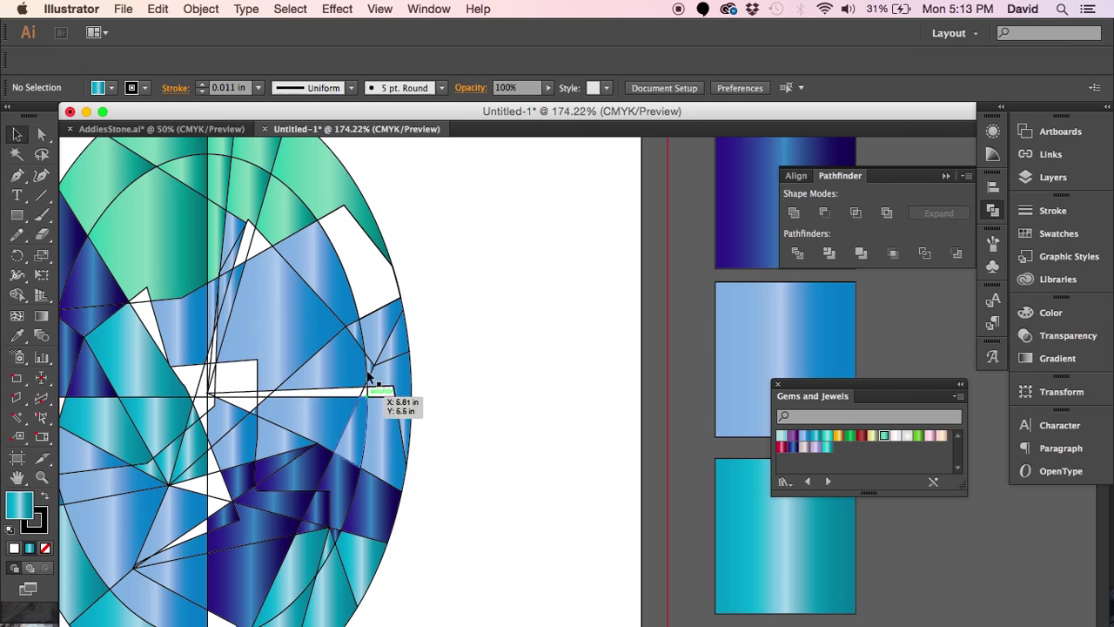
left_click(255, 245)
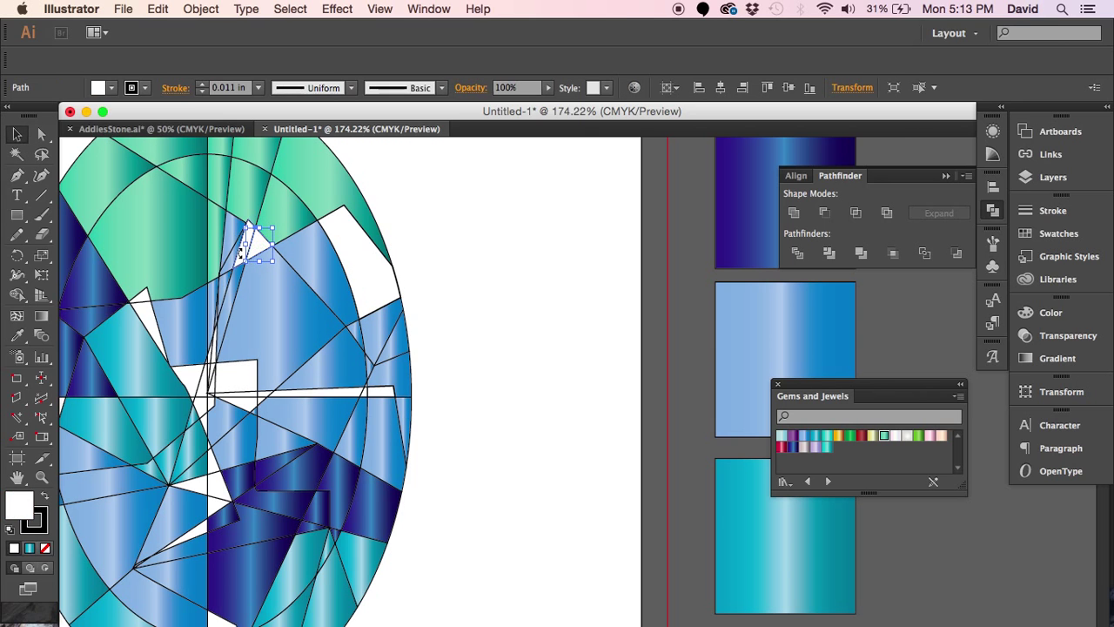
left_click(372, 277, "shift")
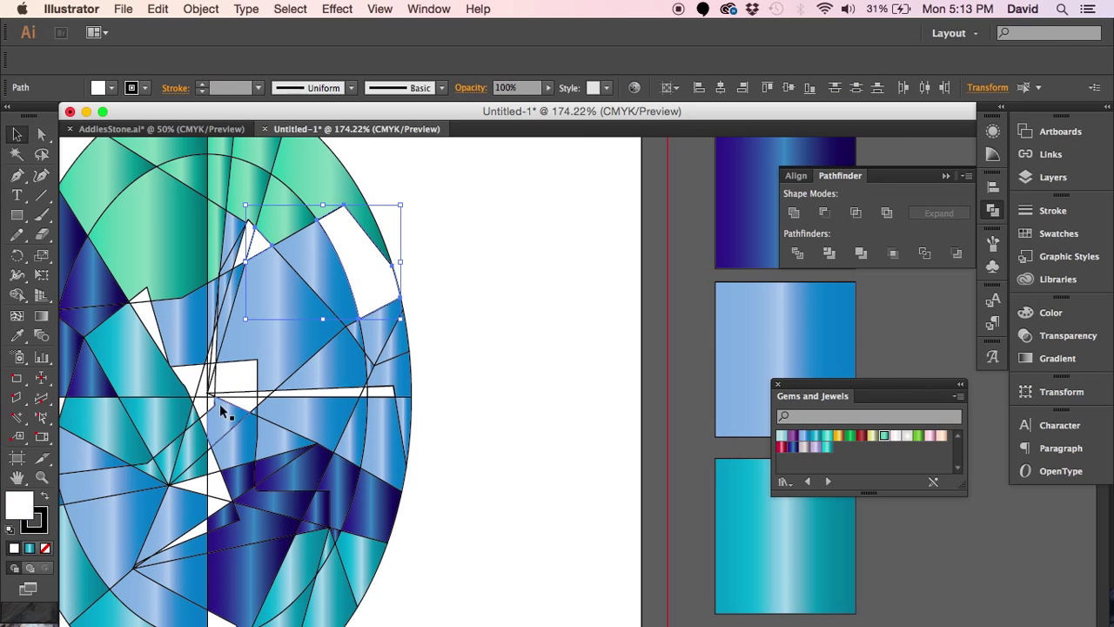
left_click(313, 395, "shift")
left_click(16, 335)
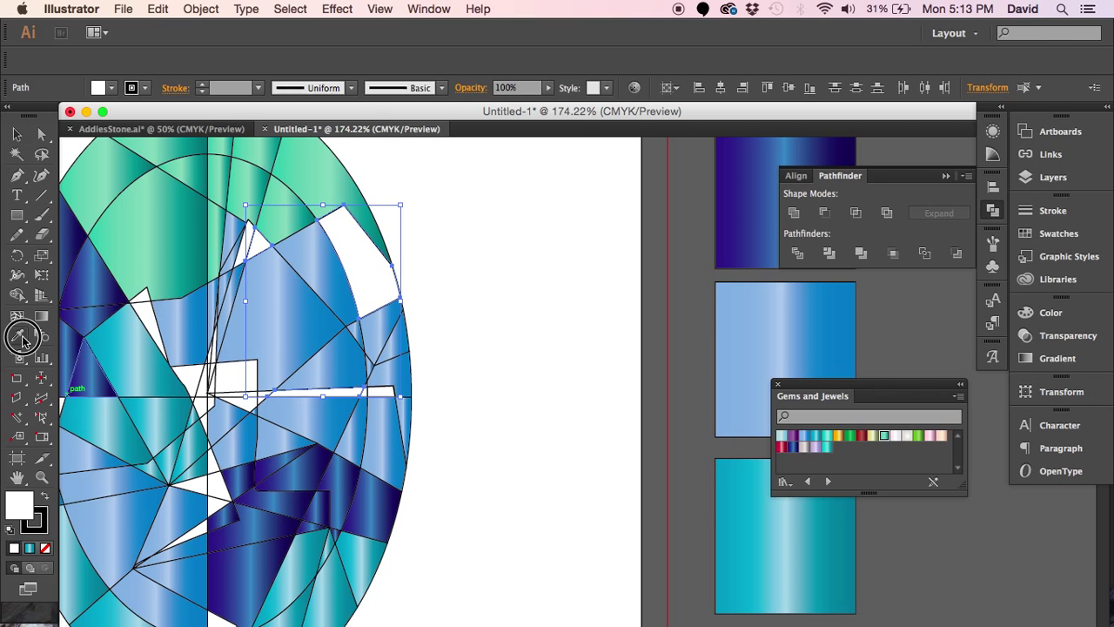
left_click(714, 242)
left_click_drag(404, 435, 612, 310)
left_click(18, 137)
left_click(155, 313)
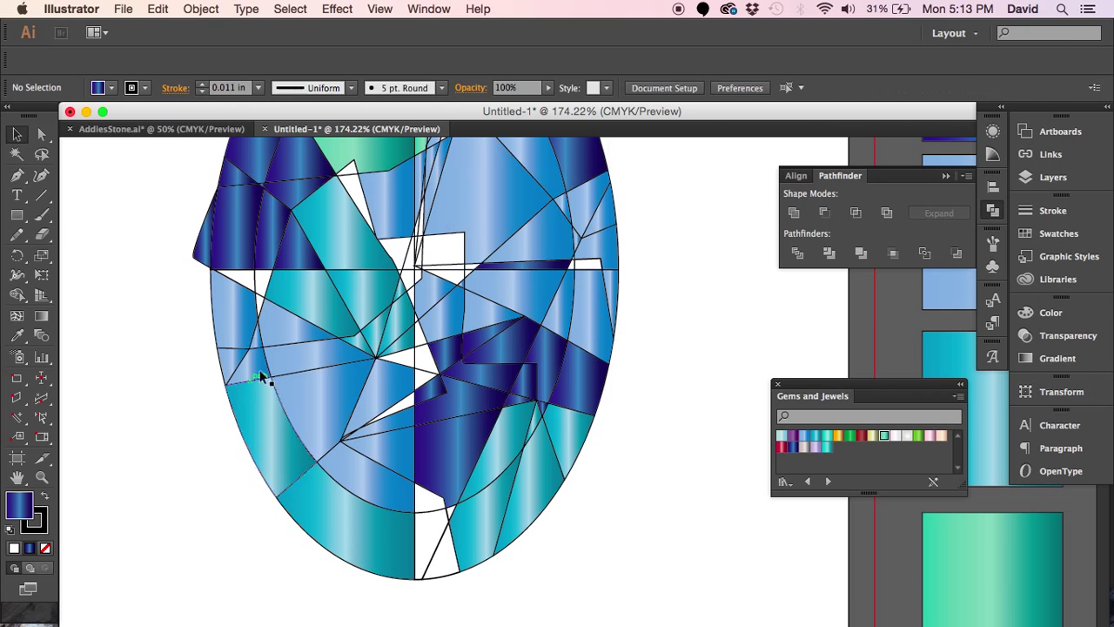
Step: Fill the small white facets at the left of the centre line, below the gem's centre and near its base with the turquoise gradient
left_click(424, 376)
left_click(439, 522, "shift")
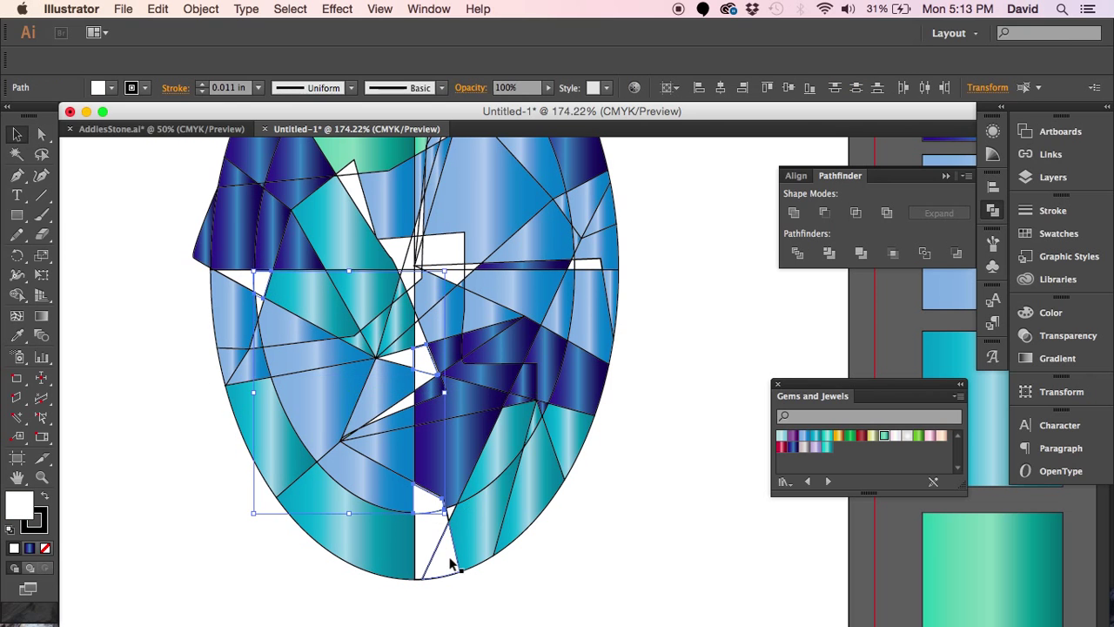
scroll(497, 484, "right", 5)
scroll(497, 484, "up", 3)
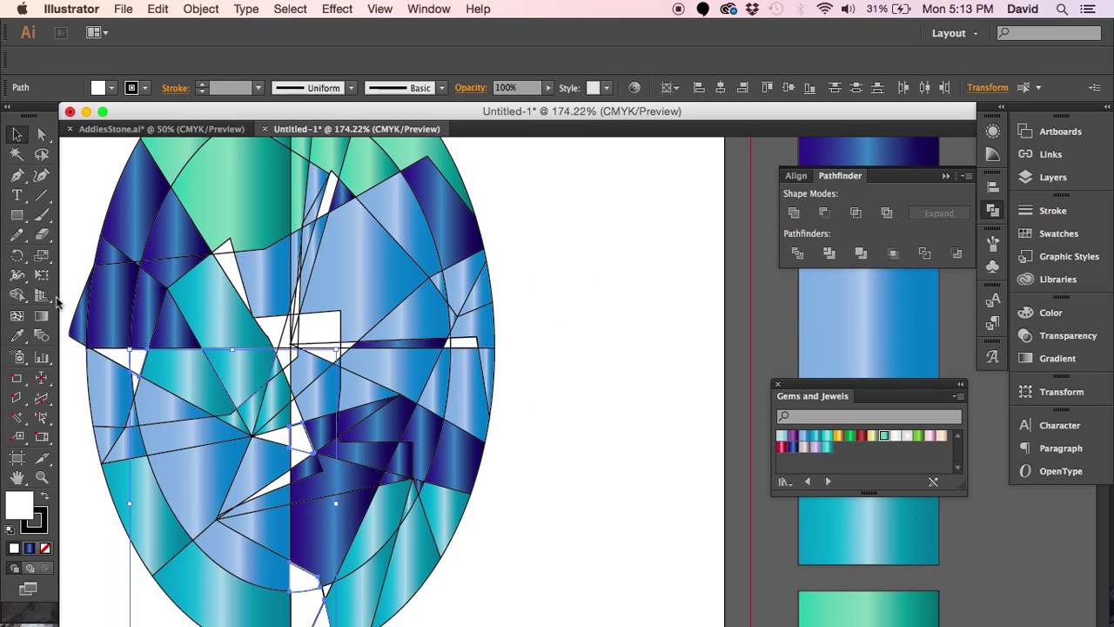
left_click(16, 334)
left_click(862, 336)
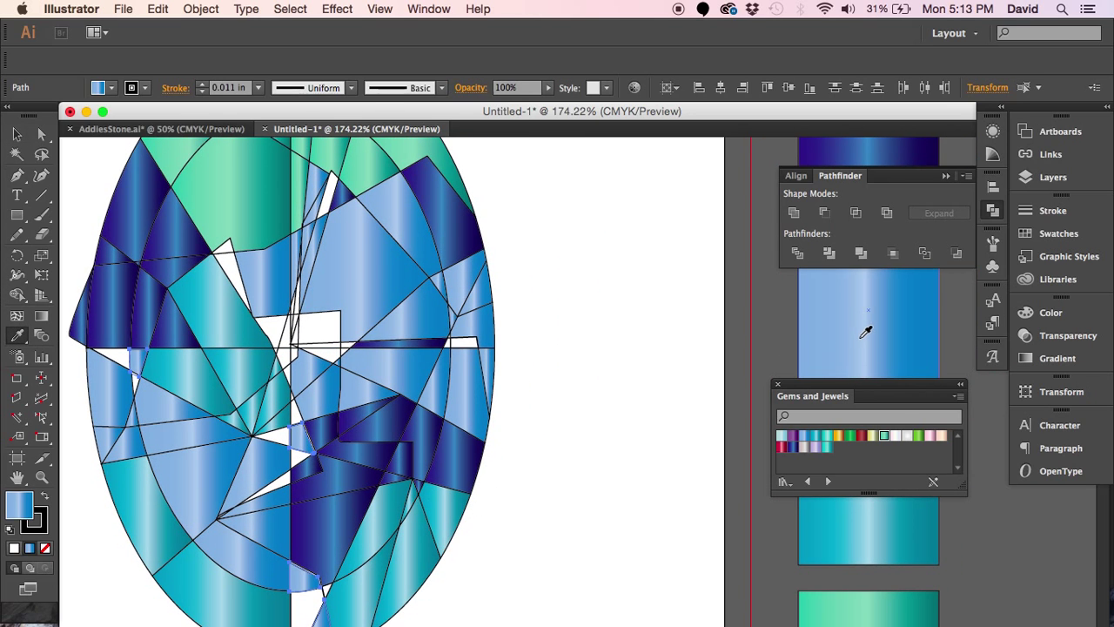
left_click(860, 524)
left_click(857, 594)
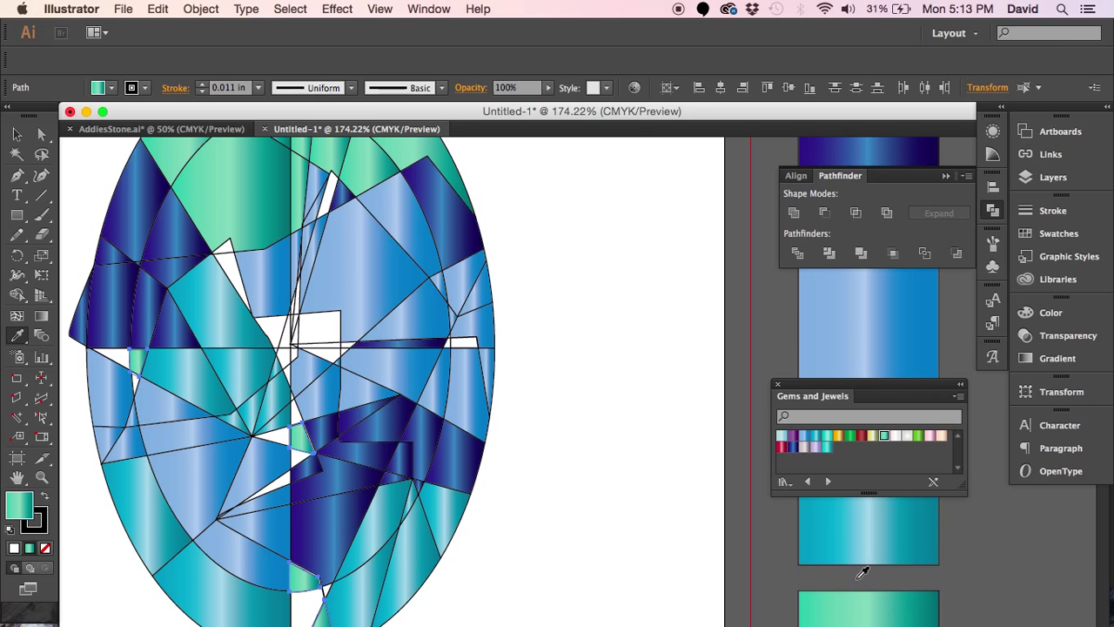
left_click(861, 525)
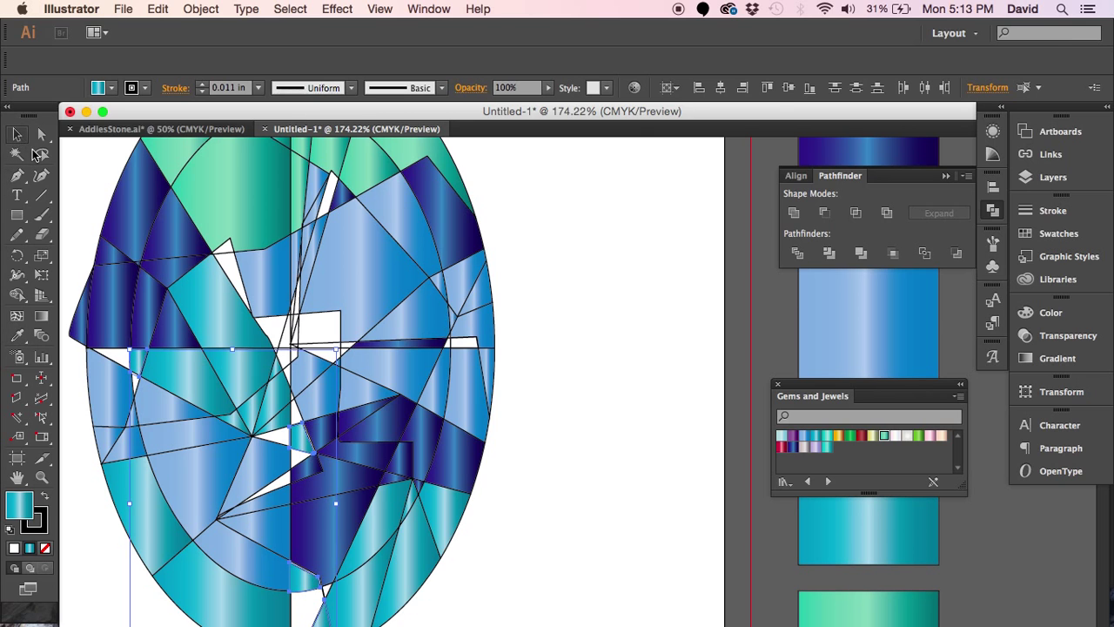
left_click(41, 195)
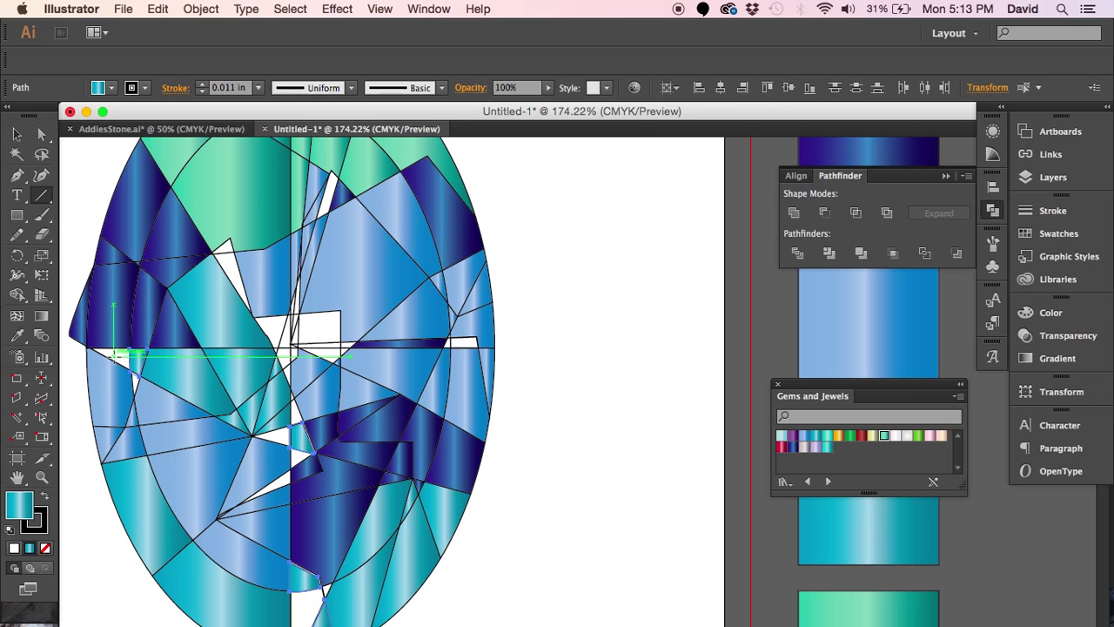
left_click(121, 355)
left_click(514, 363)
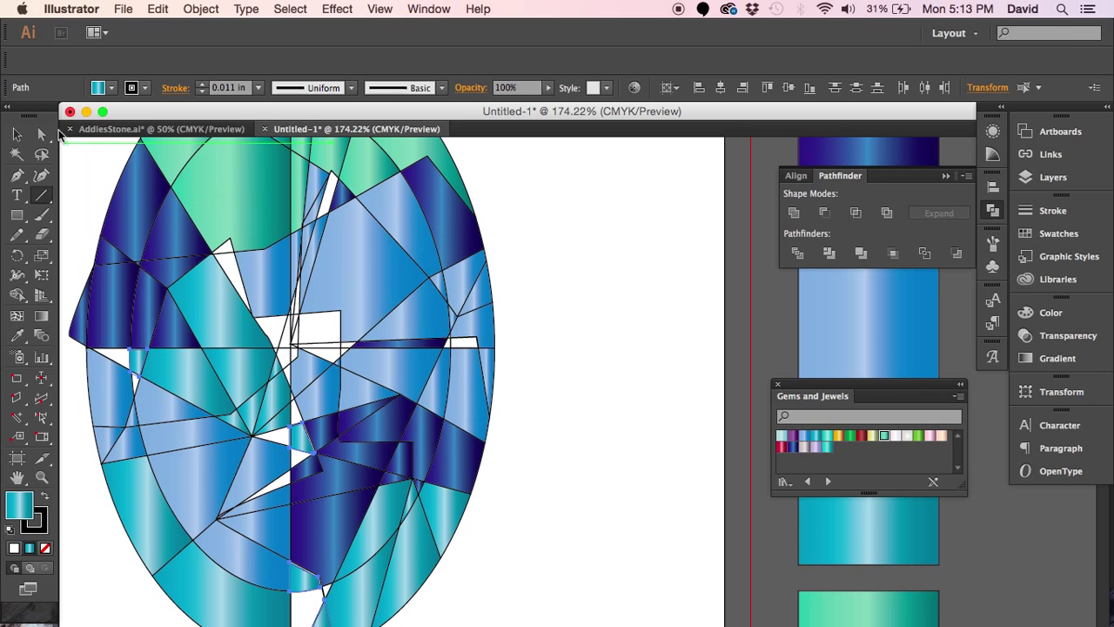
Step: Select the white facets left of, around and below the gem's centre, near its top and at its base, and apply the dark blue gradient
left_click(42, 134)
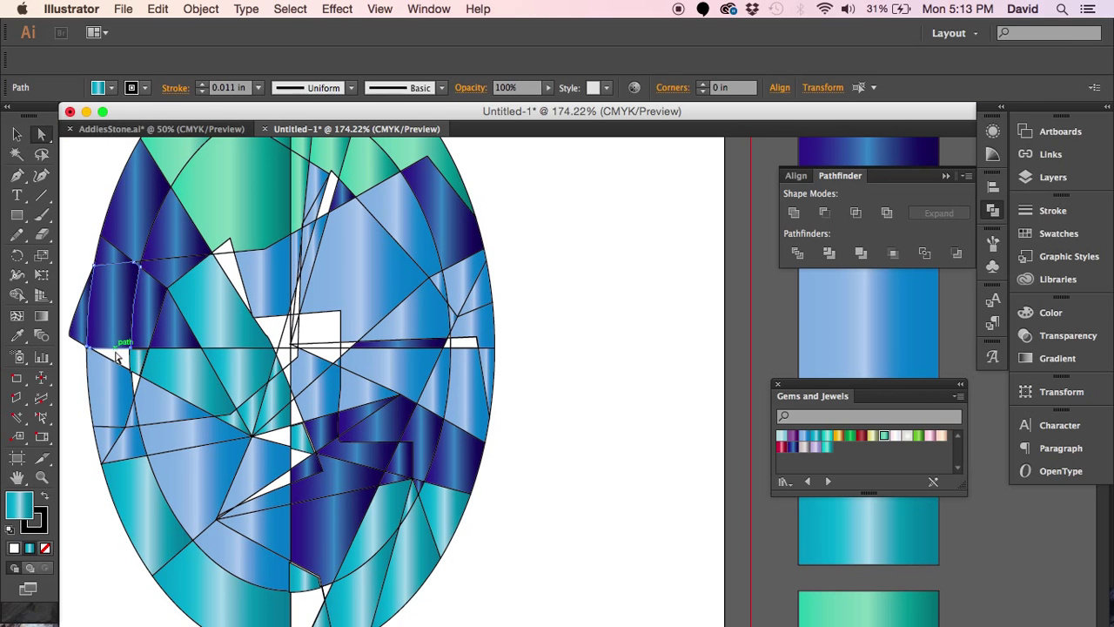
left_click(119, 359)
left_click(119, 356)
left_click(229, 256, "shift")
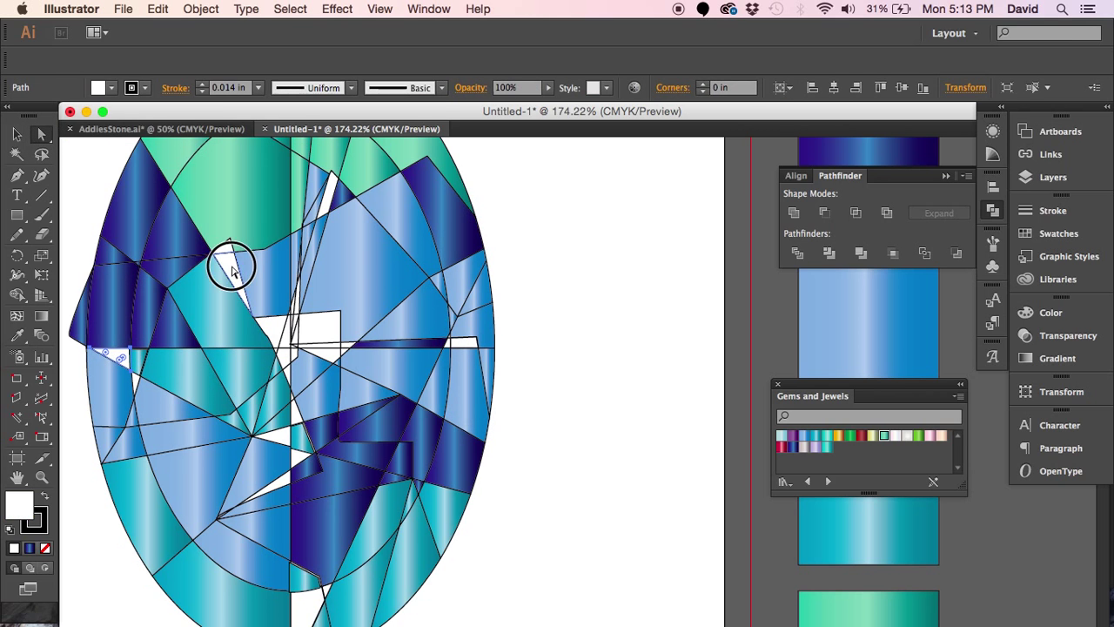
left_click(339, 195, "shift")
left_click(294, 334, "shift")
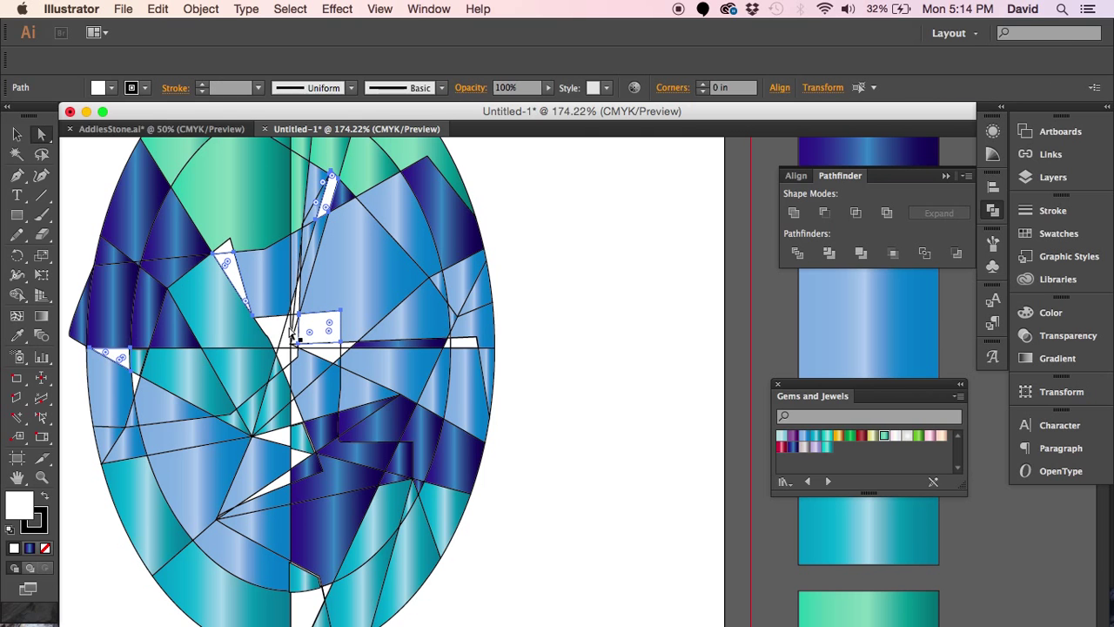
left_click(279, 341, "shift")
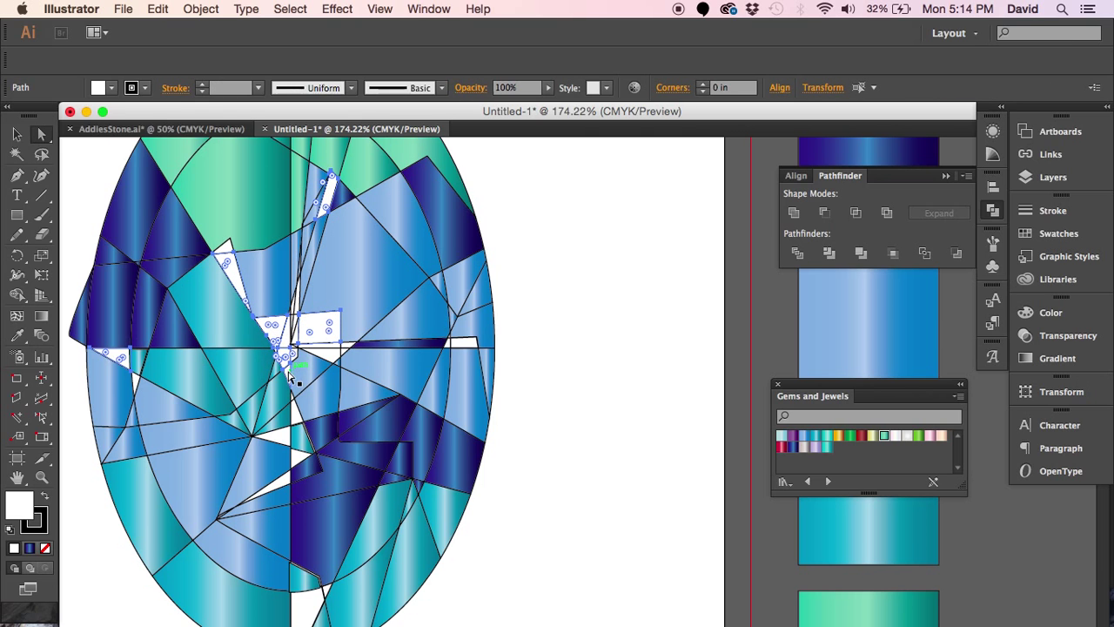
left_click(288, 374, "shift")
left_click(281, 435, "shift")
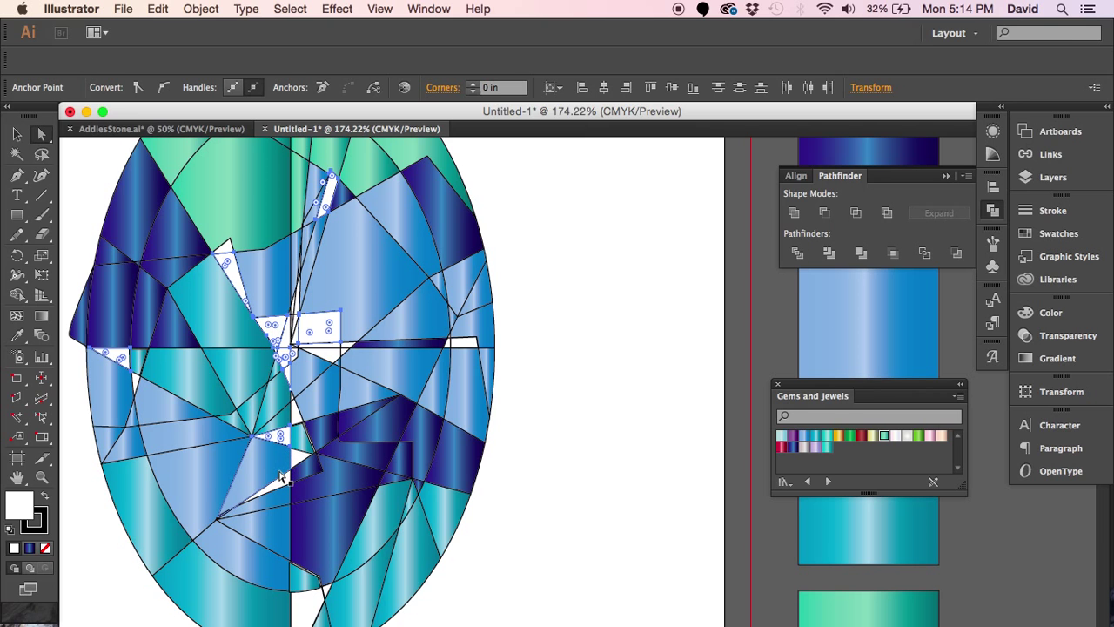
left_click(281, 477, "shift")
left_click_drag(329, 460, 303, 278)
left_click(253, 298, "shift")
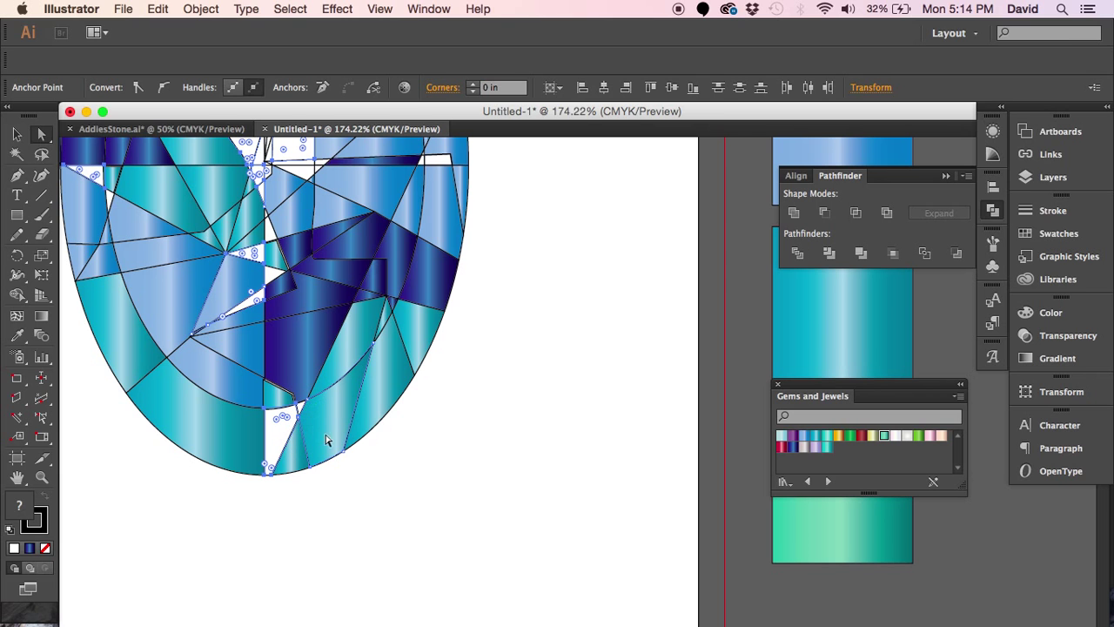
scroll(461, 417, "up", 5)
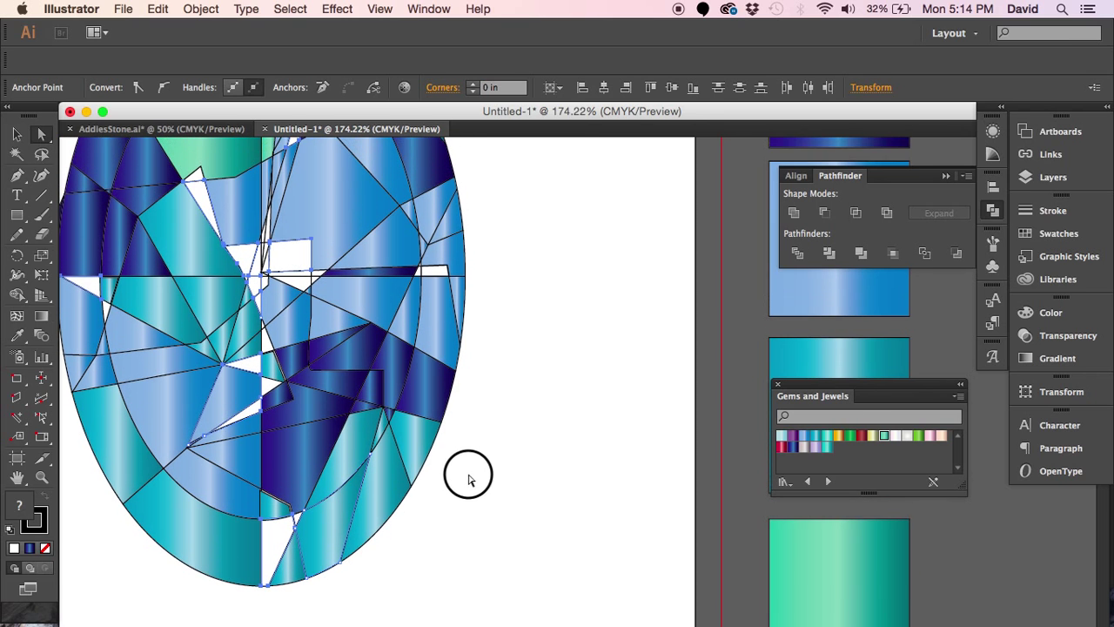
left_click(296, 519, "shift")
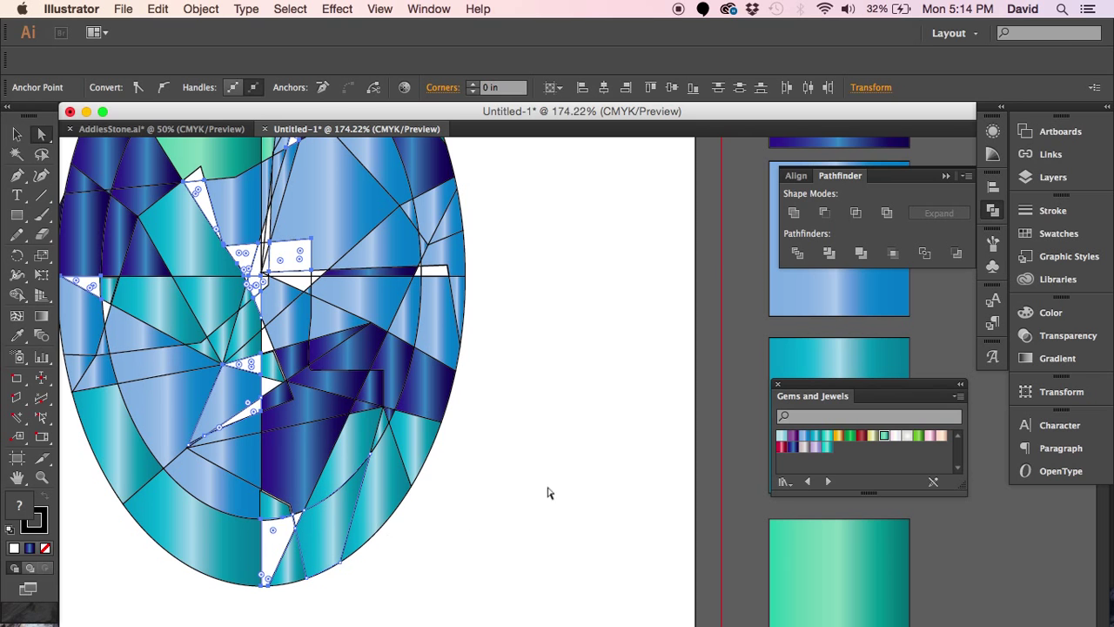
left_click(36, 337)
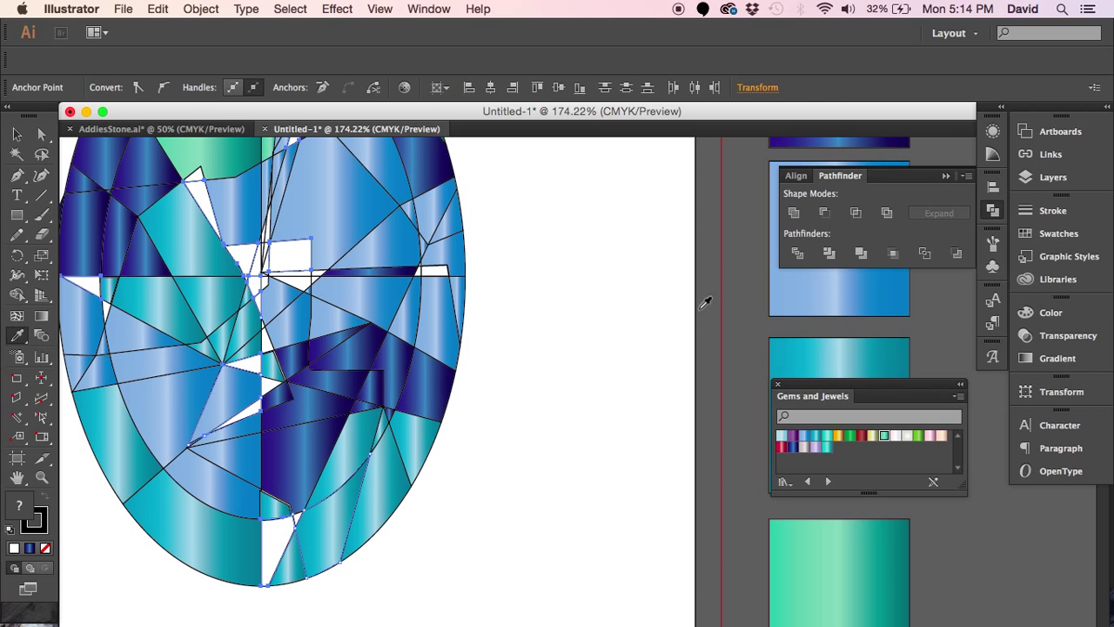
left_click(787, 351)
left_click_drag(242, 324, 334, 403)
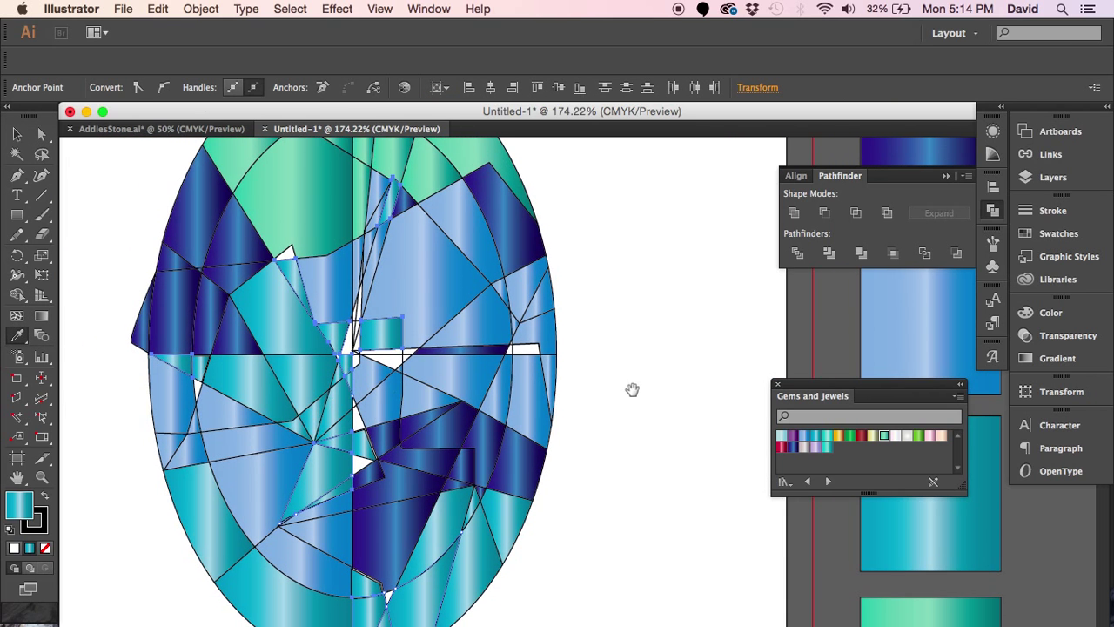
left_click_drag(632, 389, 452, 334)
left_click(738, 202)
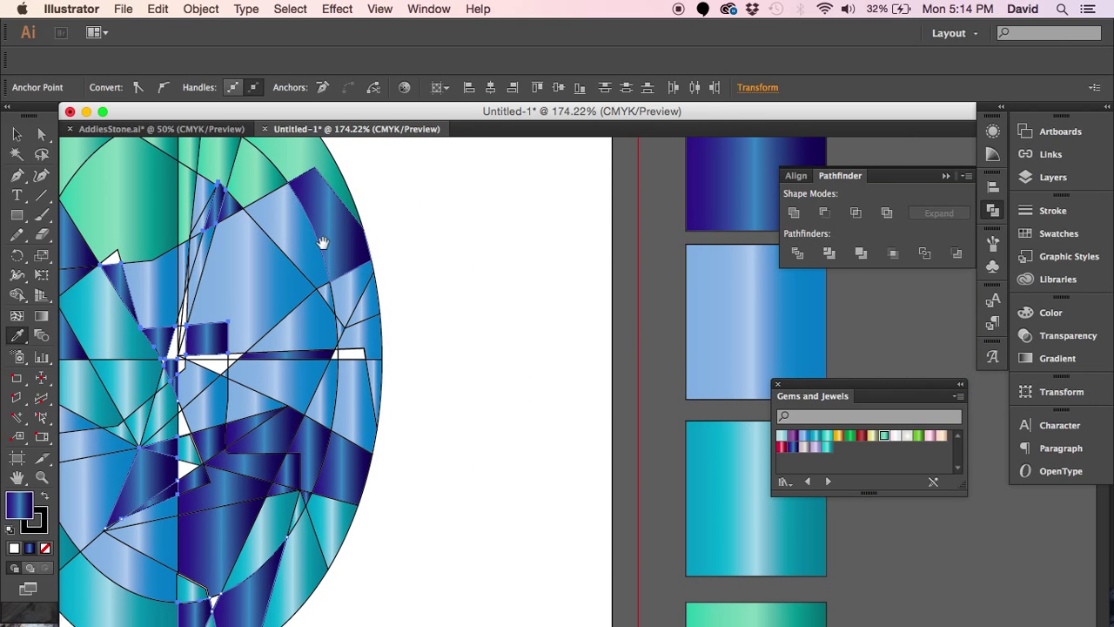
Step: Delete the stray dark blue piece that sticks out beyond the gem's left edge
left_click_drag(322, 242, 397, 225)
key("z")
left_click_drag(163, 210, 556, 481)
left_click_drag(358, 414, 448, 376)
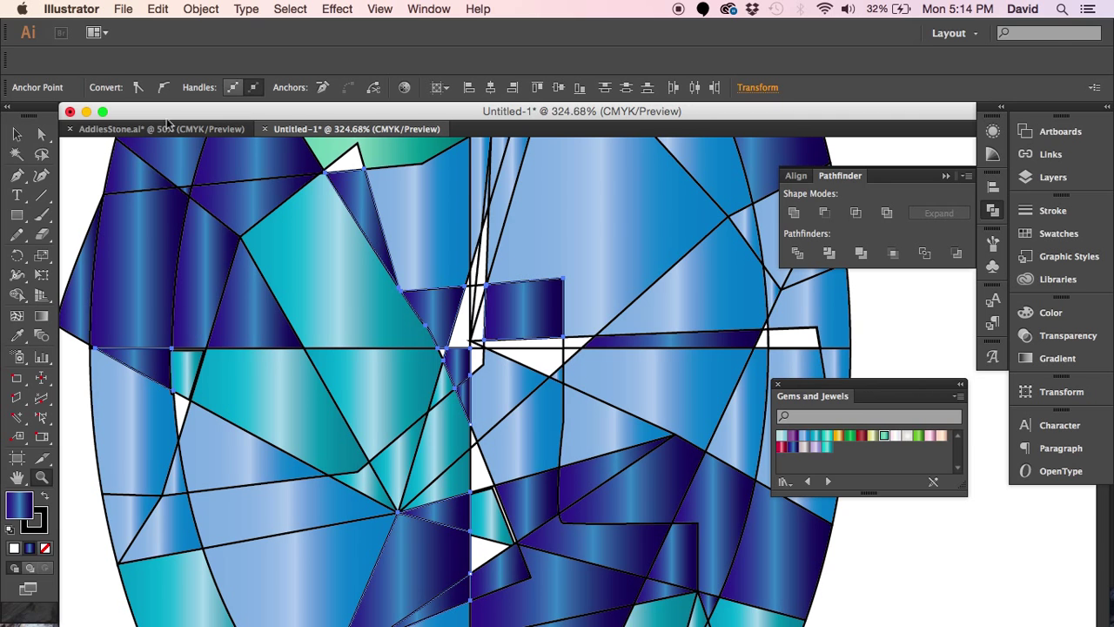
left_click(17, 136)
left_click(72, 205)
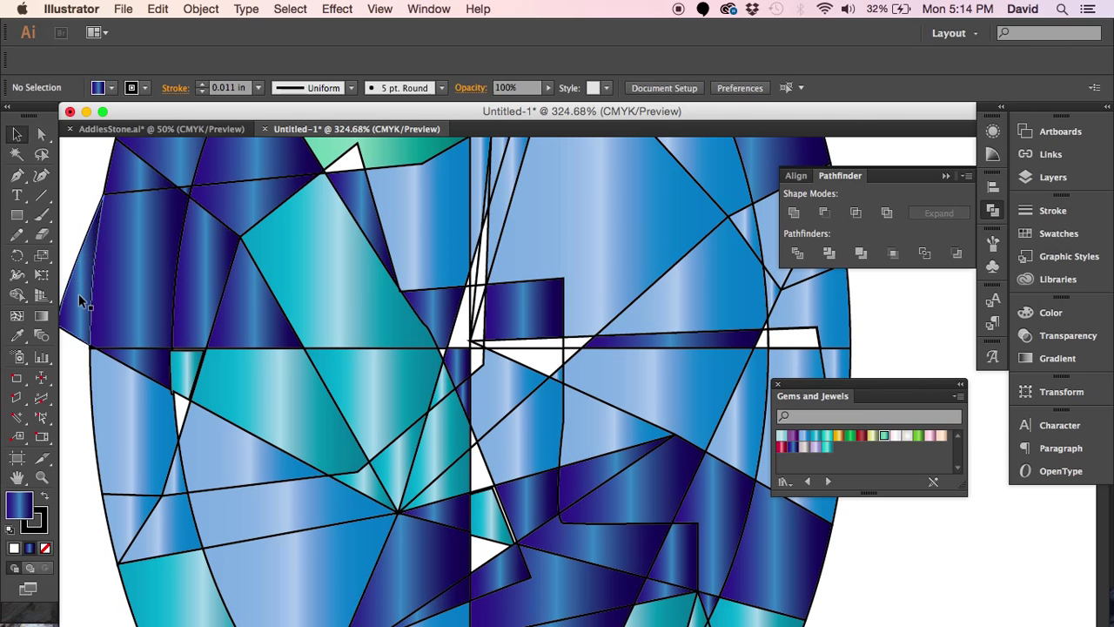
left_click(79, 294)
key("Delete")
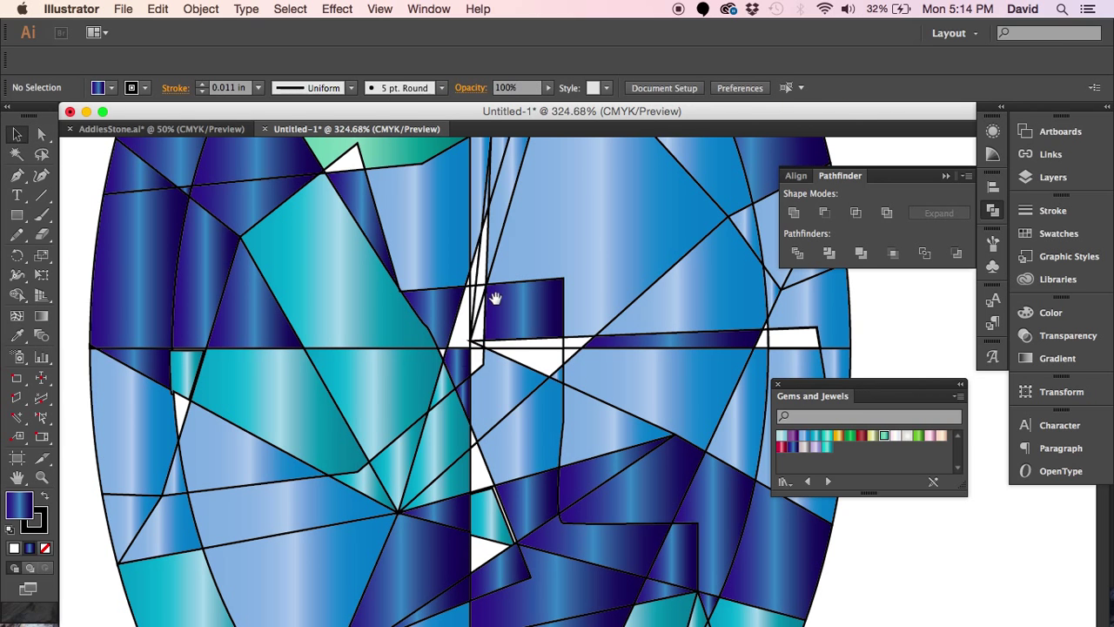
Step: Move the small turquoise facet near the gem's base flush against the neighbouring facets to close the white gap
left_click_drag(463, 322, 483, 623)
left_click_drag(443, 350, 206, 124)
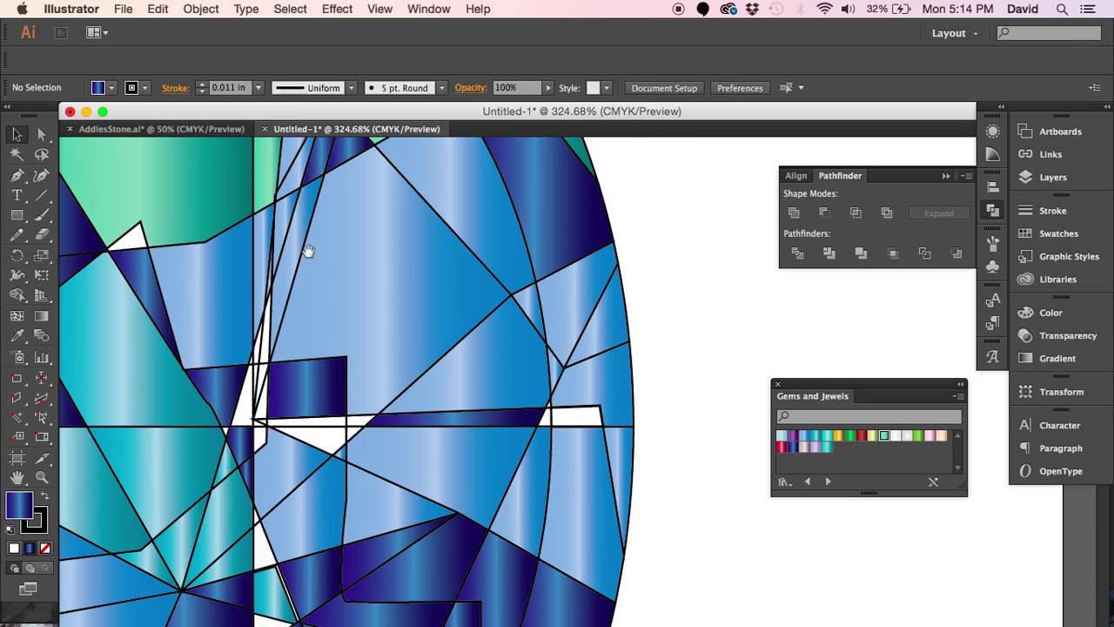
left_click_drag(317, 271, 243, 69)
left_click_drag(304, 367, 400, 148)
left_click_drag(310, 271, 409, 406)
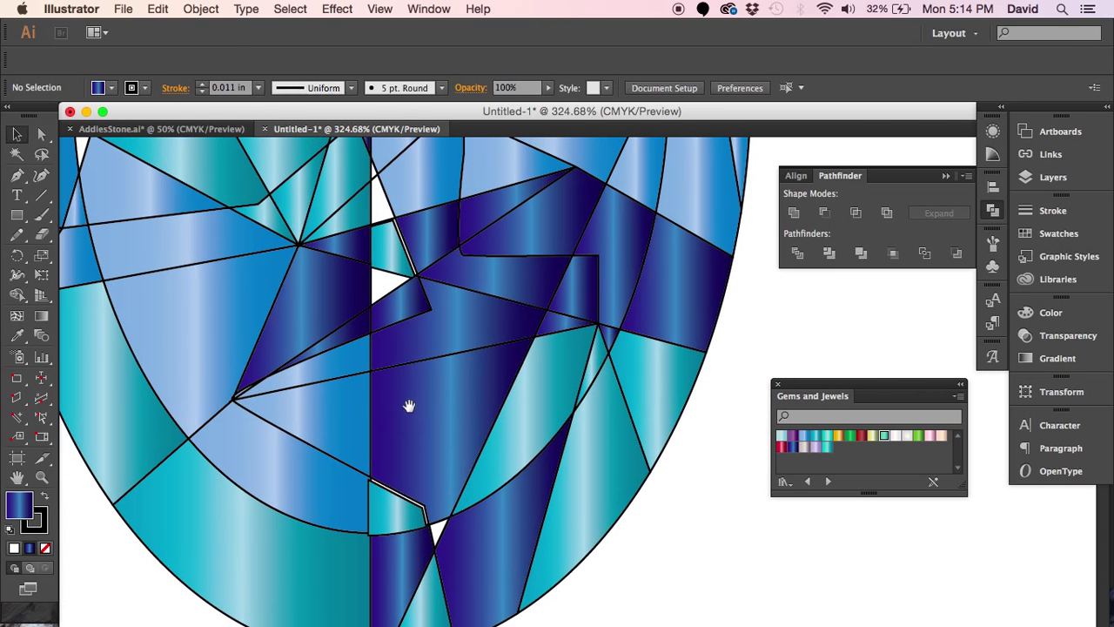
left_click(384, 522)
key("z")
left_click_drag(378, 490, 502, 599)
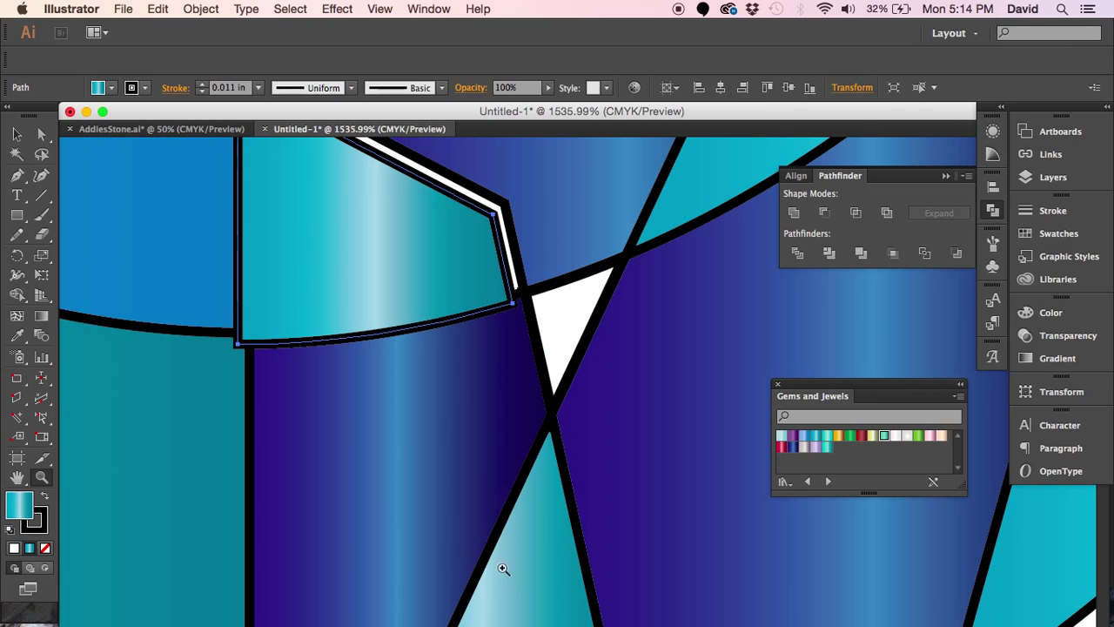
left_click_drag(294, 423, 284, 532)
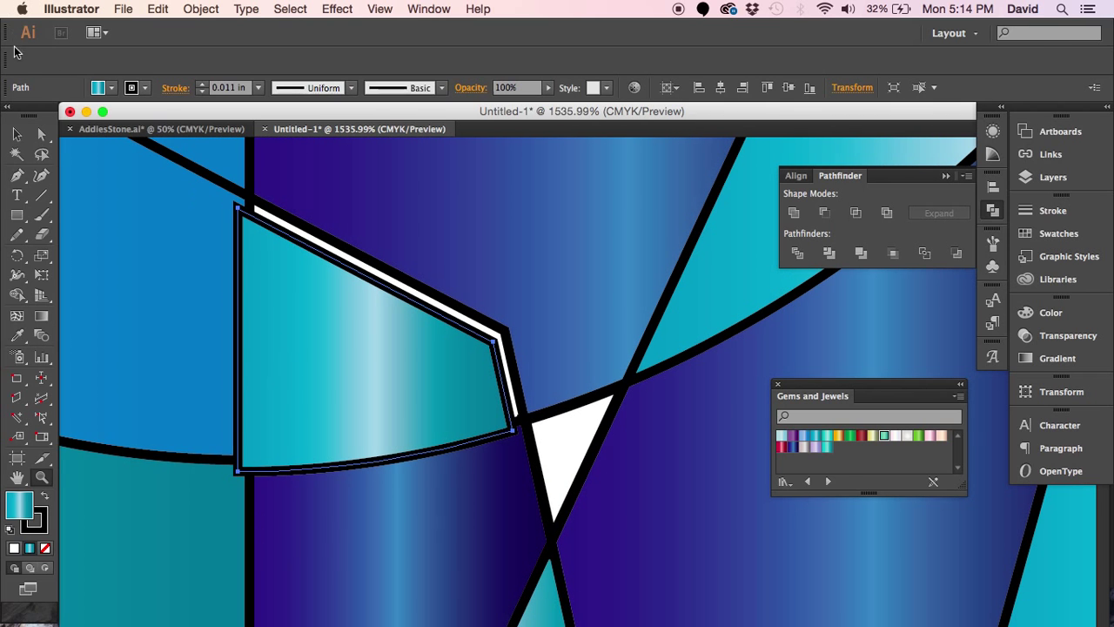
left_click(16, 135)
left_click_drag(273, 365, 299, 355)
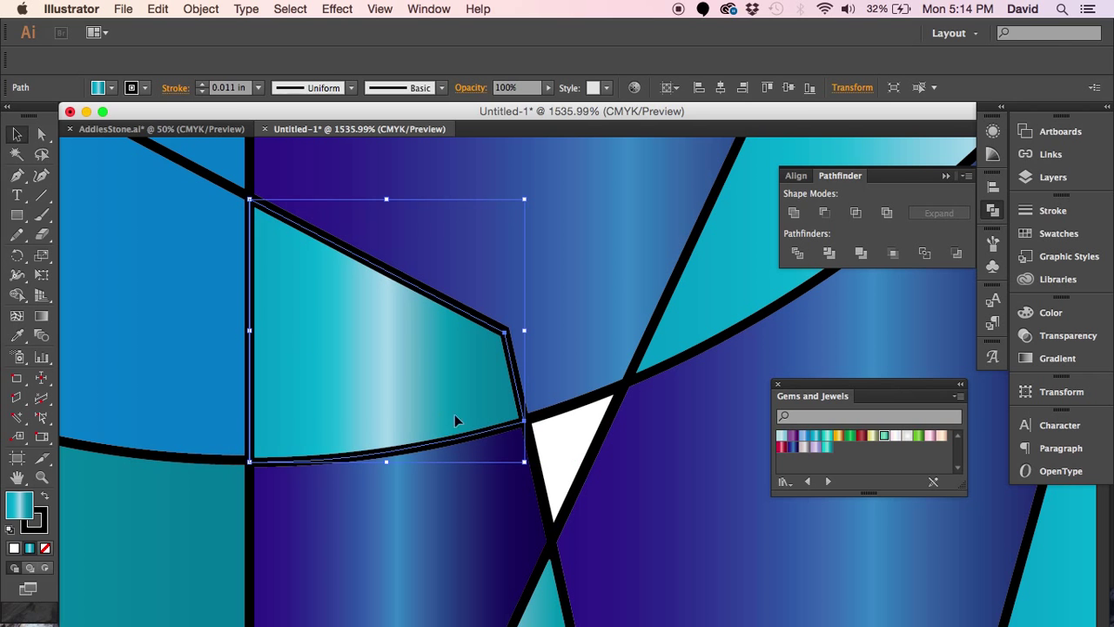
Step: Fill the white facets near the gem's base, along the centre line, right of centre and near the right edge with the light blue gradient
left_click(560, 455)
key("super+minus")
key("super+minus")
key("super+minus")
key("super+minus")
key("super+minus")
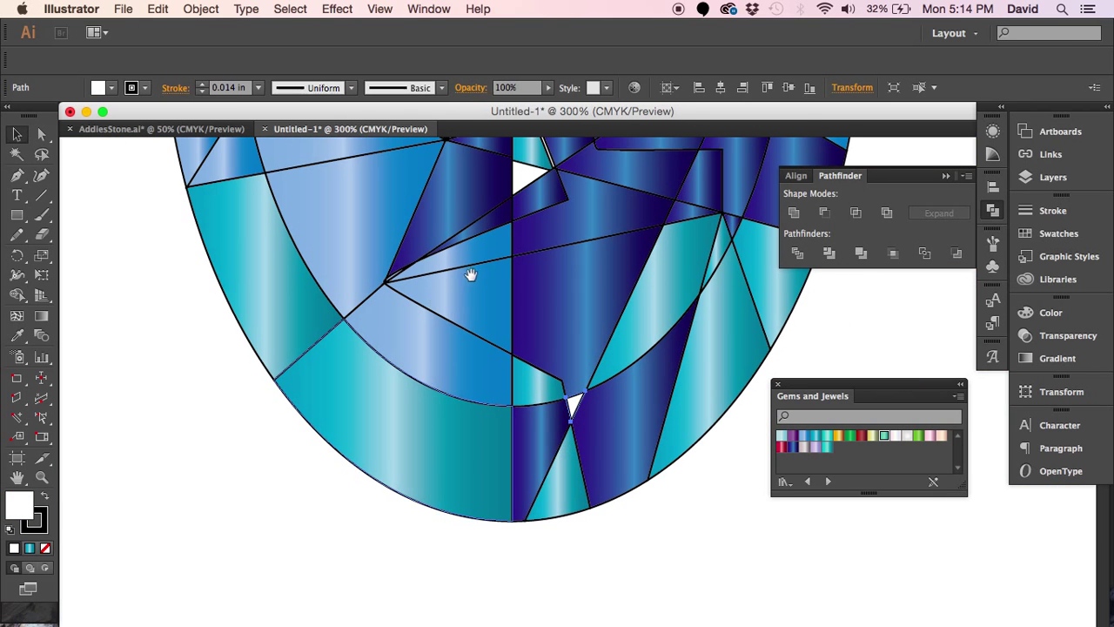
left_click_drag(470, 275, 296, 488)
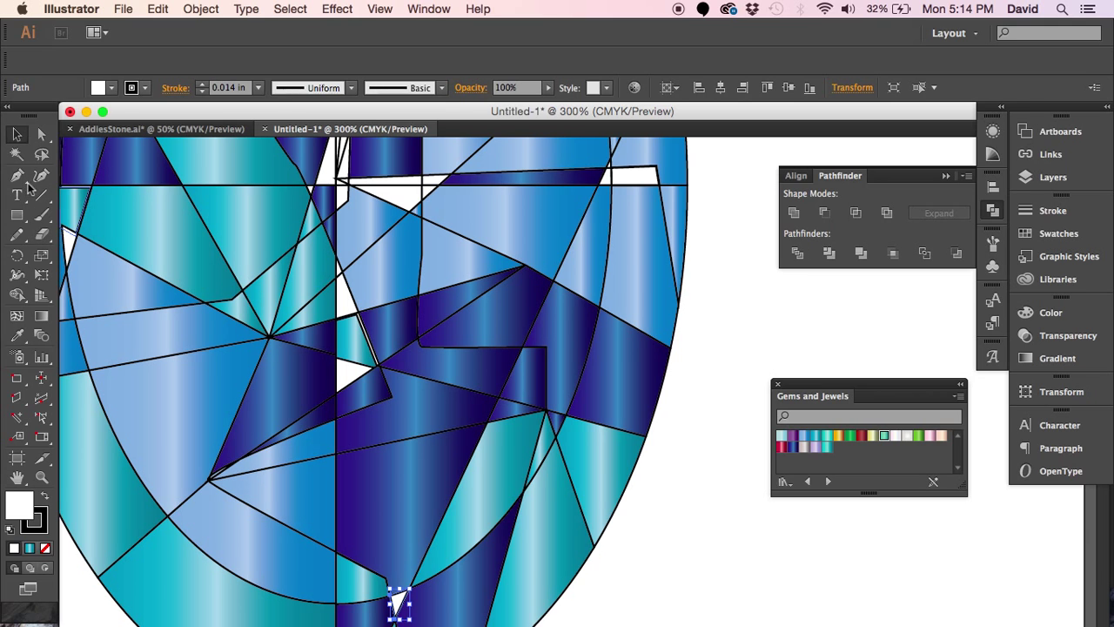
left_click(41, 134)
left_click(353, 370)
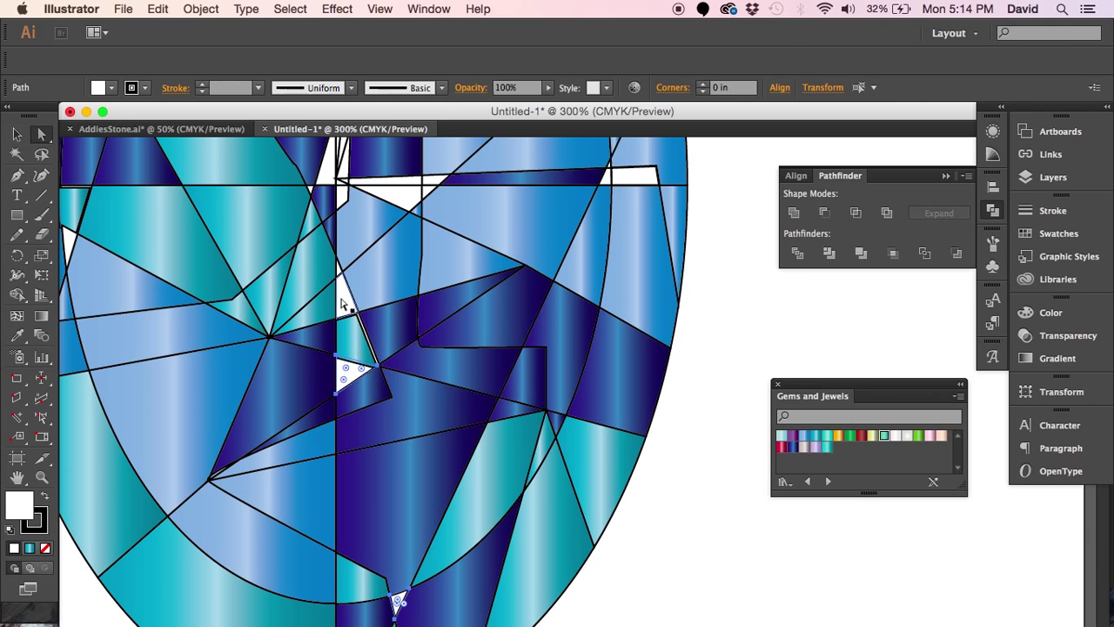
left_click(383, 193, "shift")
left_click(637, 178, "shift")
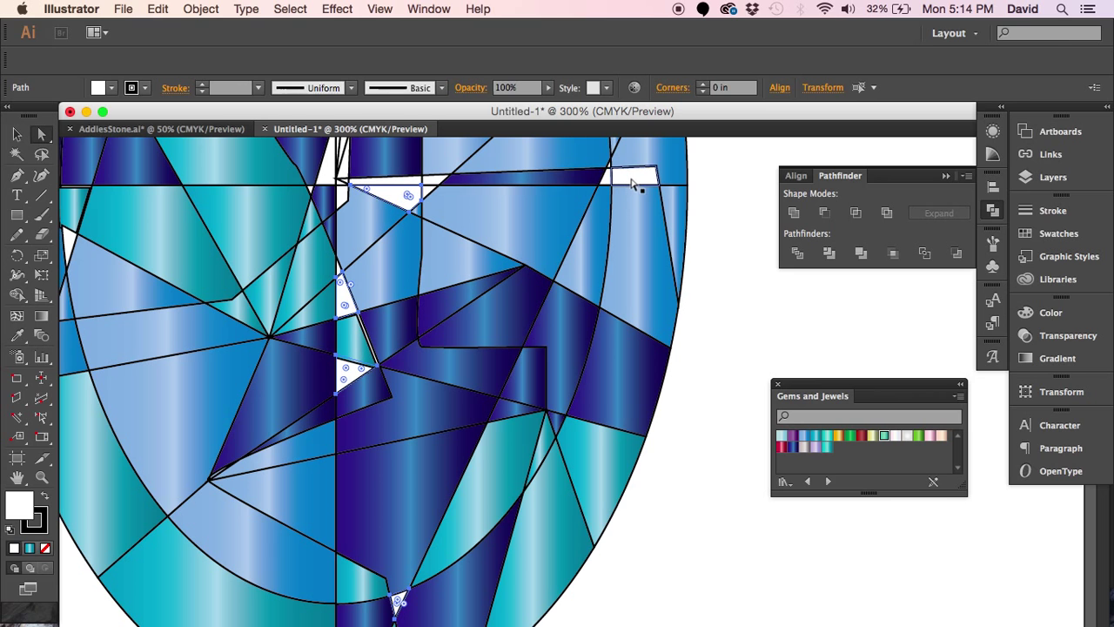
left_click(608, 180, "shift")
scroll(724, 310, "left", 2)
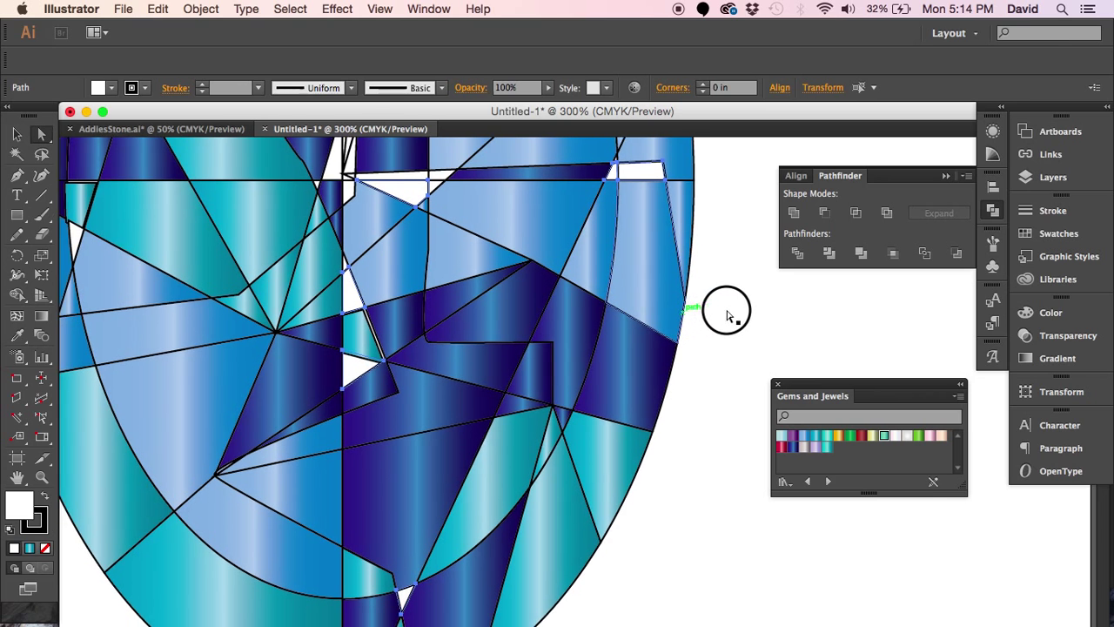
left_click(17, 336)
left_click(95, 329)
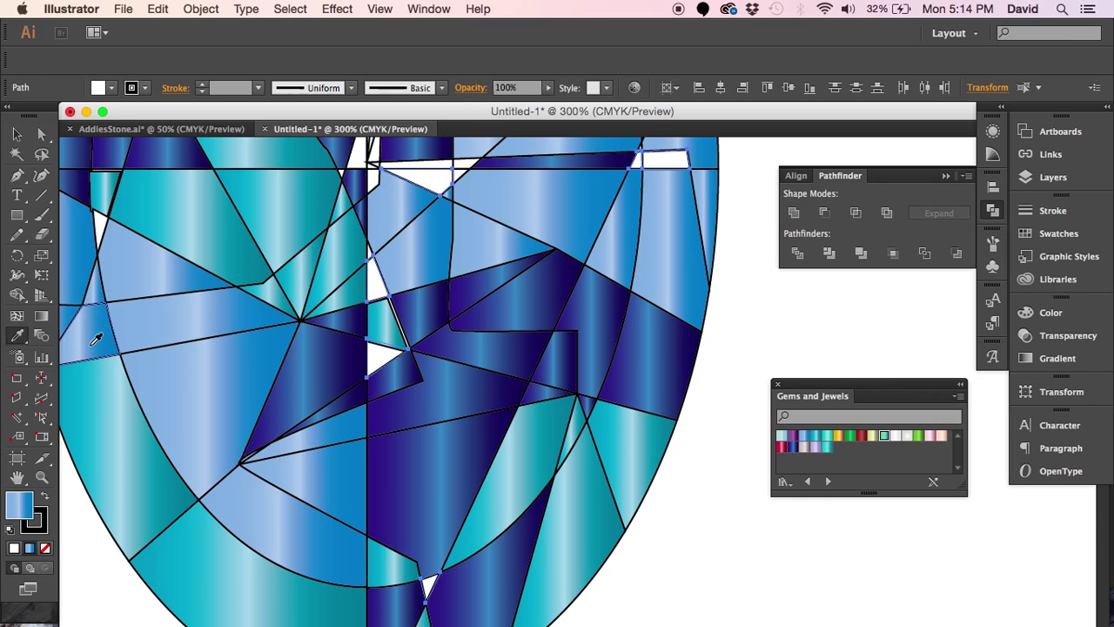
Step: Fill the white facets near the gem's left edge, upper left of centre and around the centre with the dark blue gradient
left_click(42, 136)
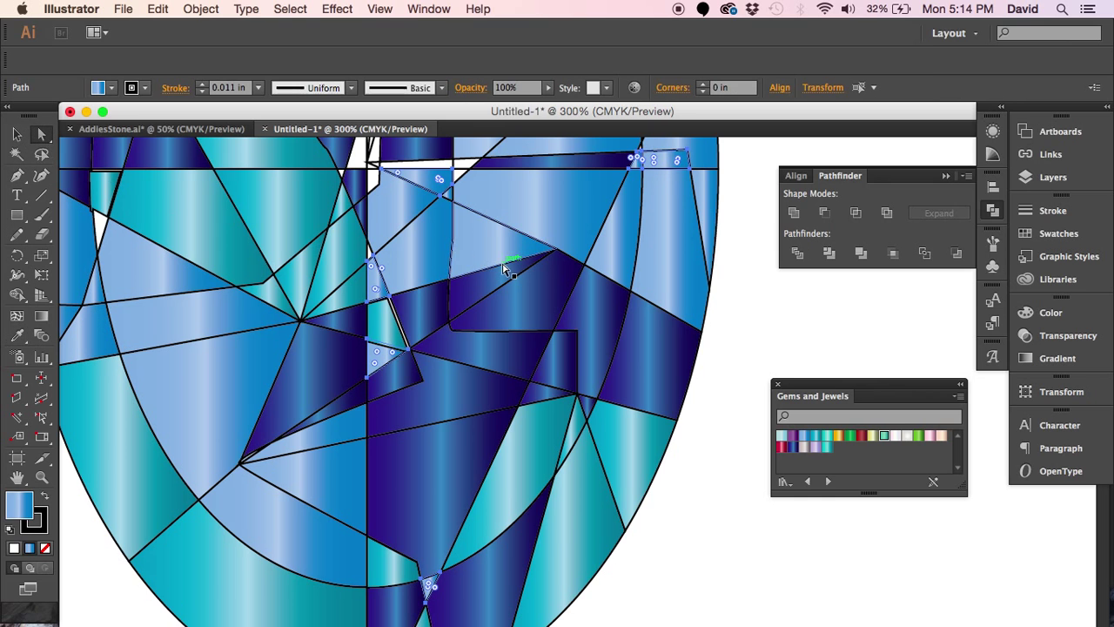
left_click(99, 225)
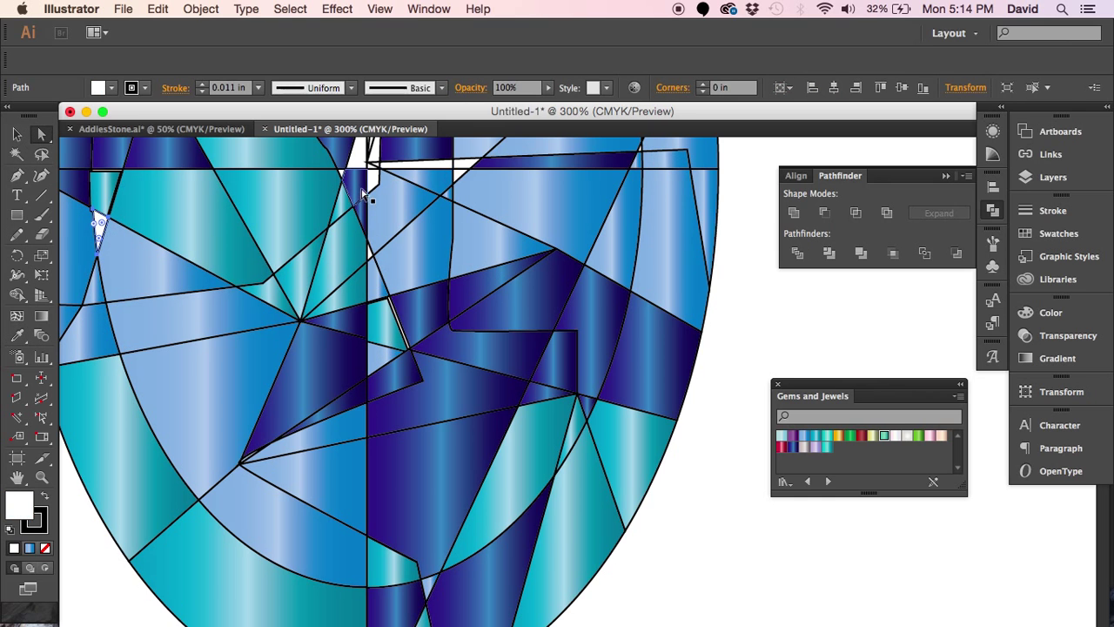
left_click(361, 165, "shift")
scroll(361, 168, "up", 10)
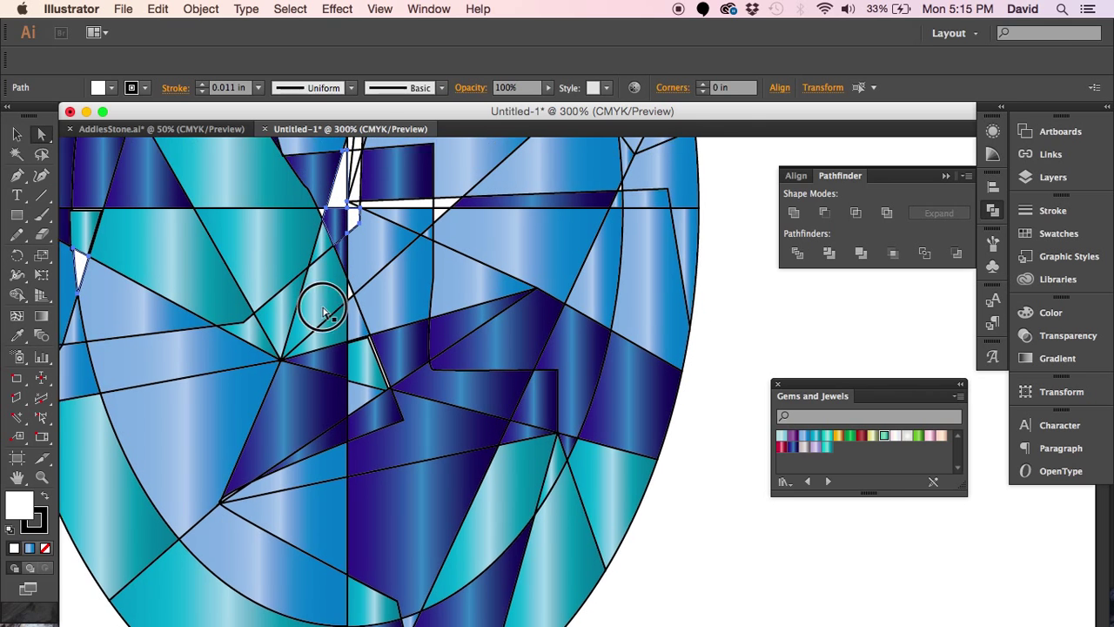
left_click(312, 418, "shift")
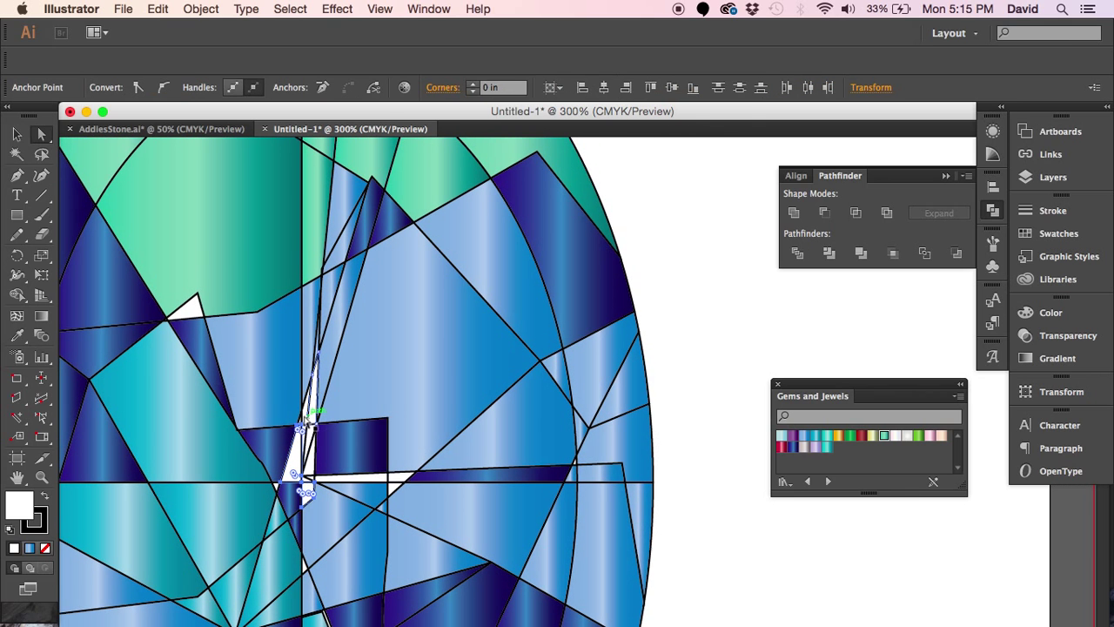
scroll(195, 315, "left", 10)
scroll(195, 315, "down", 3)
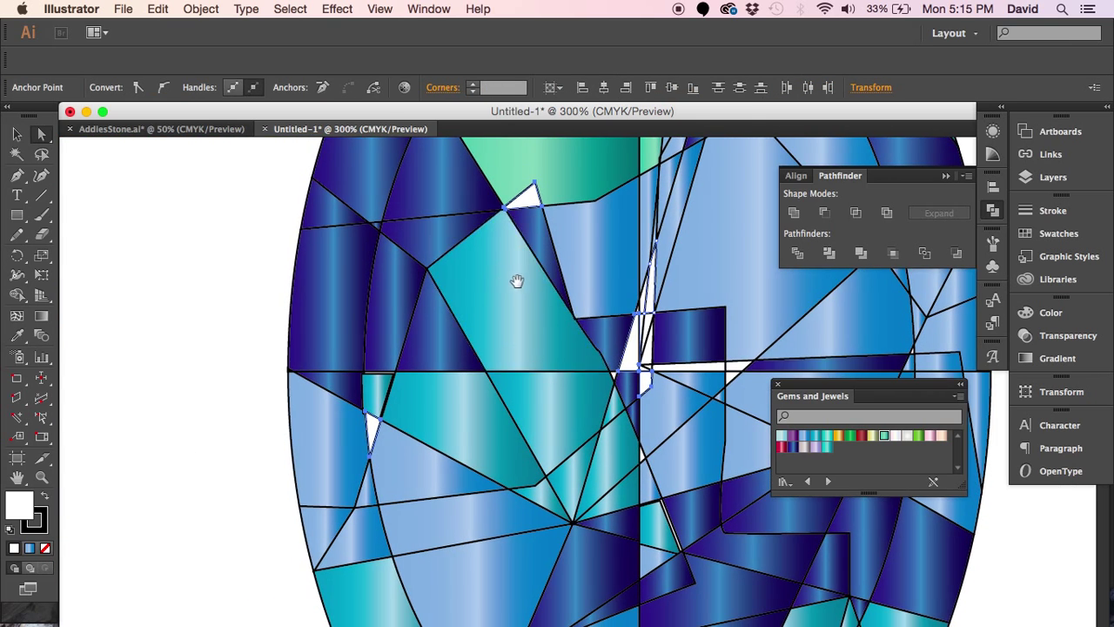
left_click(16, 335)
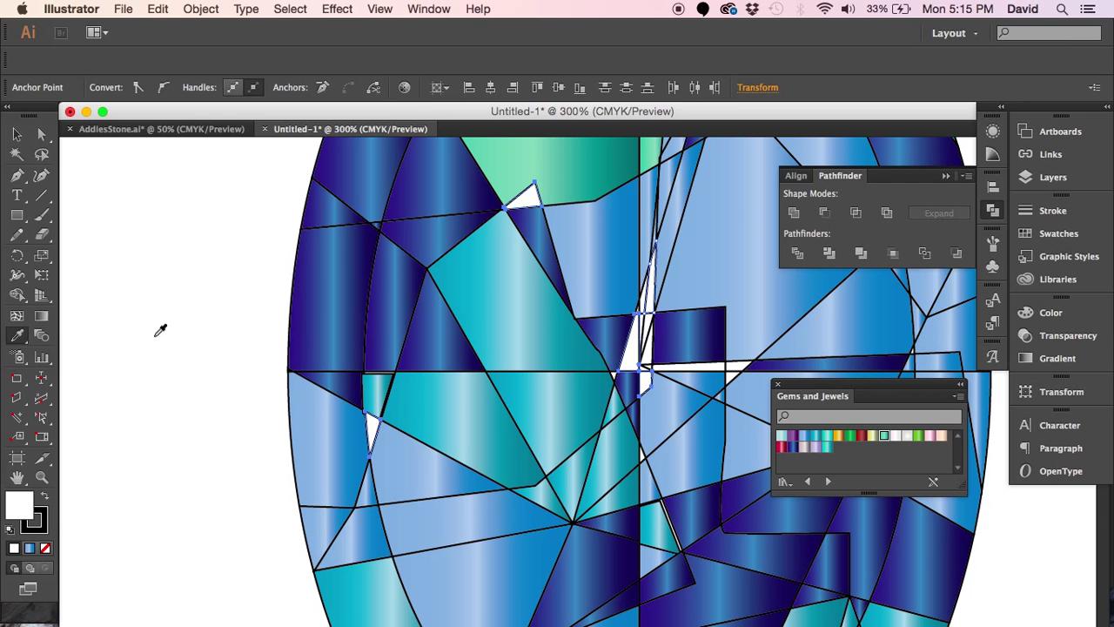
left_click(344, 287)
left_click(16, 134)
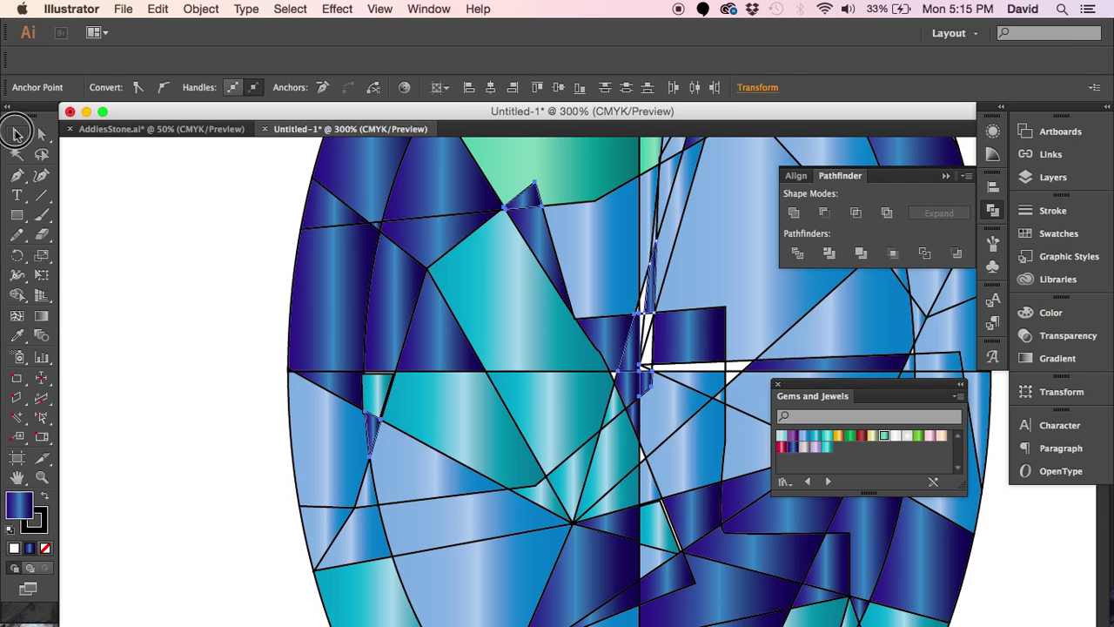
left_click(127, 293)
Step: Move the small turquoise facet near the gem's left edge flush against the neighbouring facets to close the gap
key("z")
left_click_drag(327, 359, 473, 485)
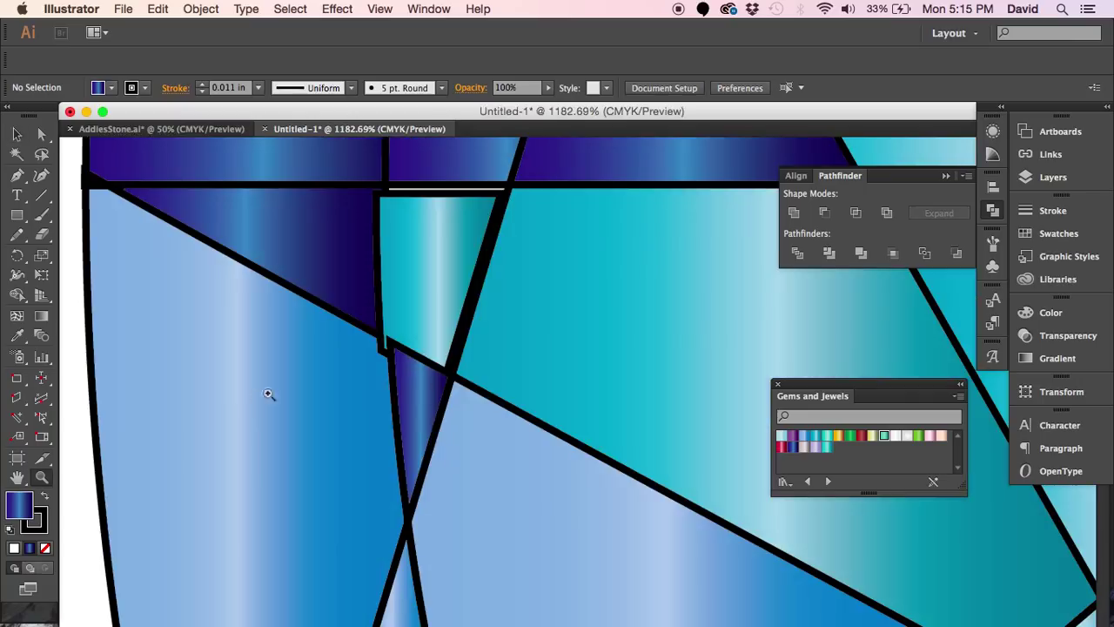
left_click(16, 134)
left_click_drag(425, 280, 426, 278)
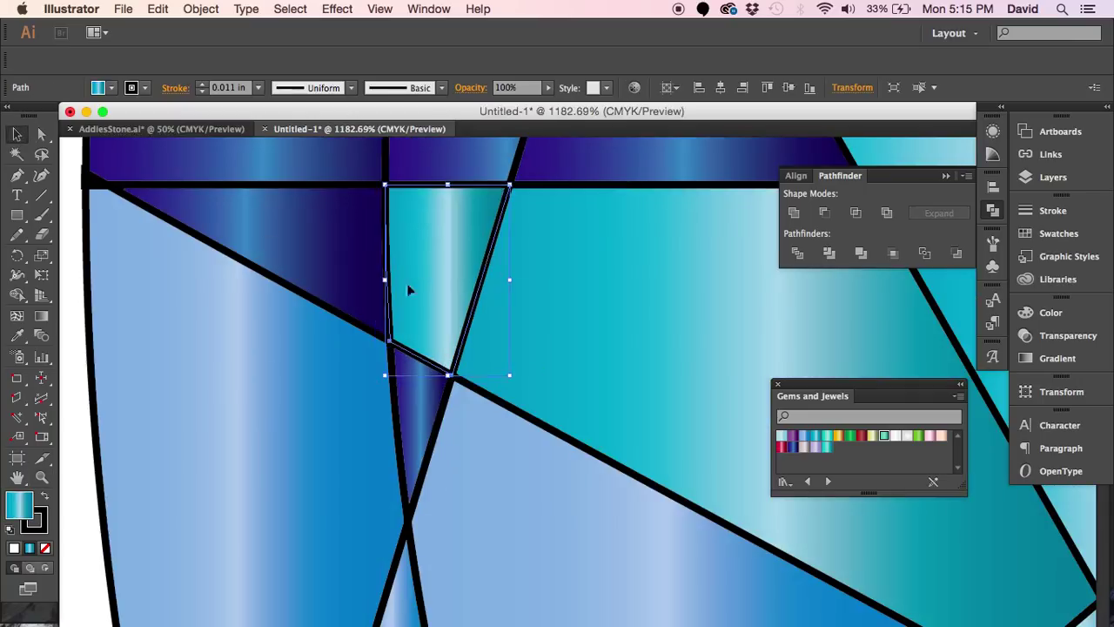
Step: Examine in Outline mode how the small turquoise facet's edges line up with the neighbouring facets
key("super+minus")
key("super+minus")
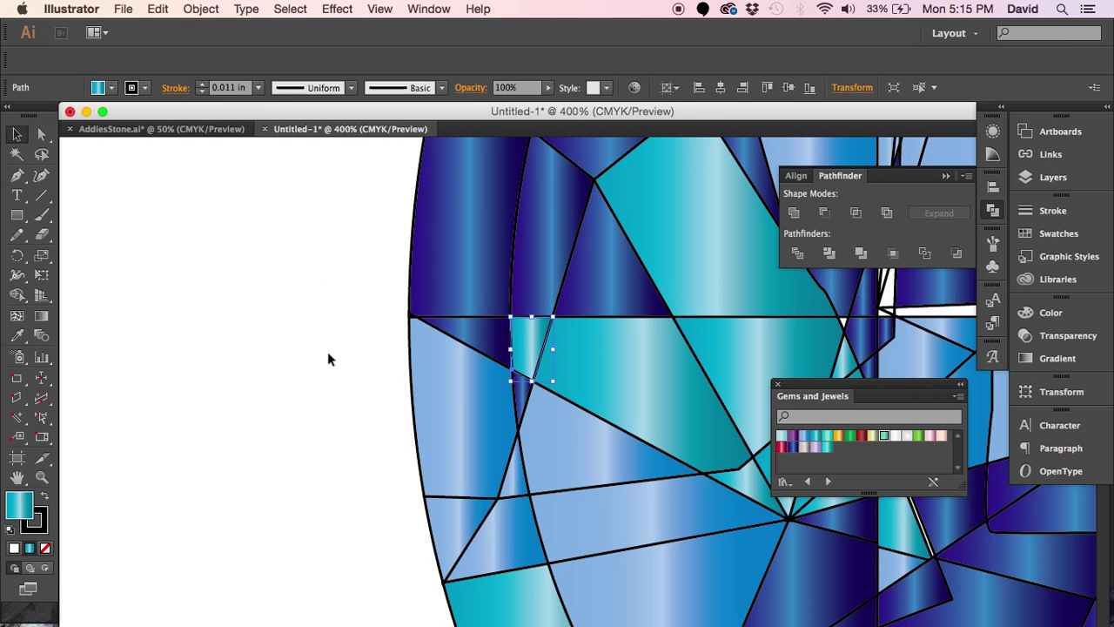
left_click_drag(616, 388, 565, 437)
key("z")
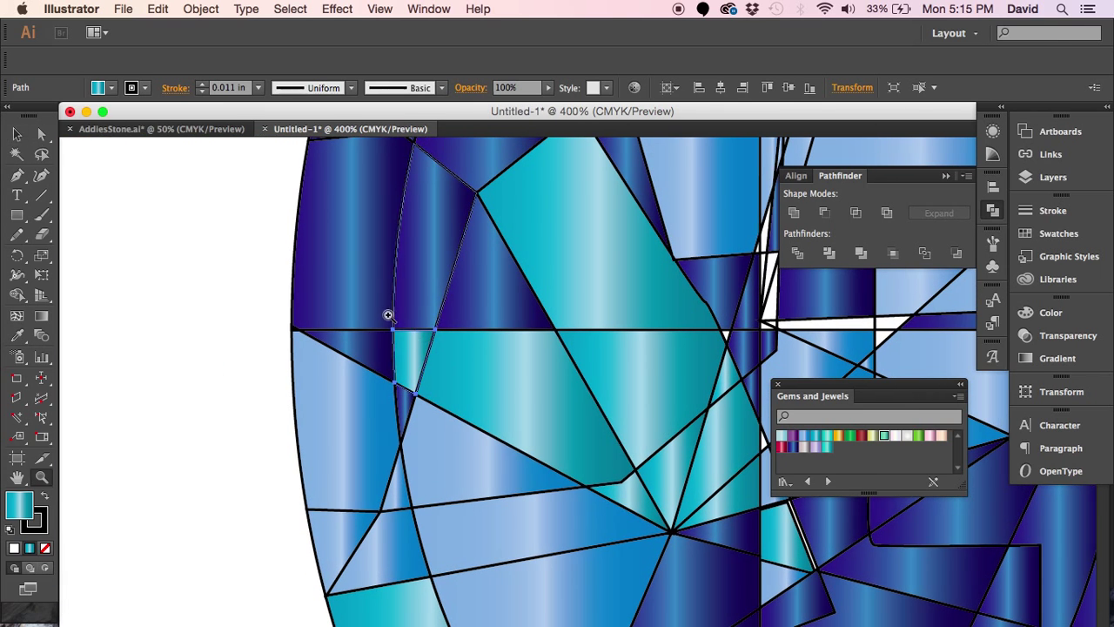
left_click_drag(381, 319, 512, 434)
left_click_drag(421, 308, 367, 387)
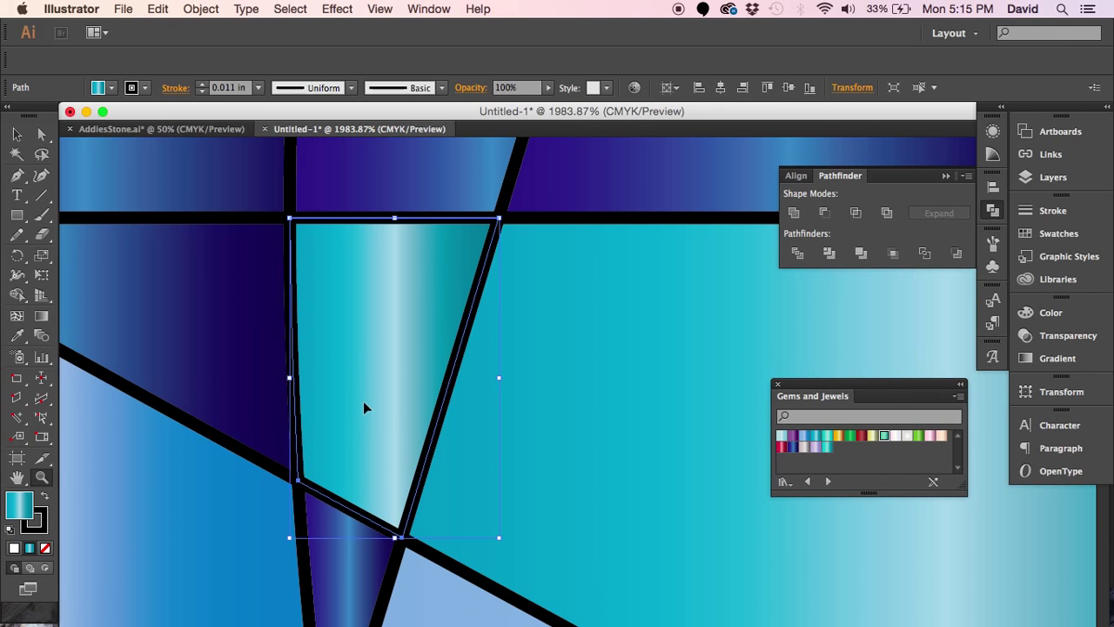
key("super+y")
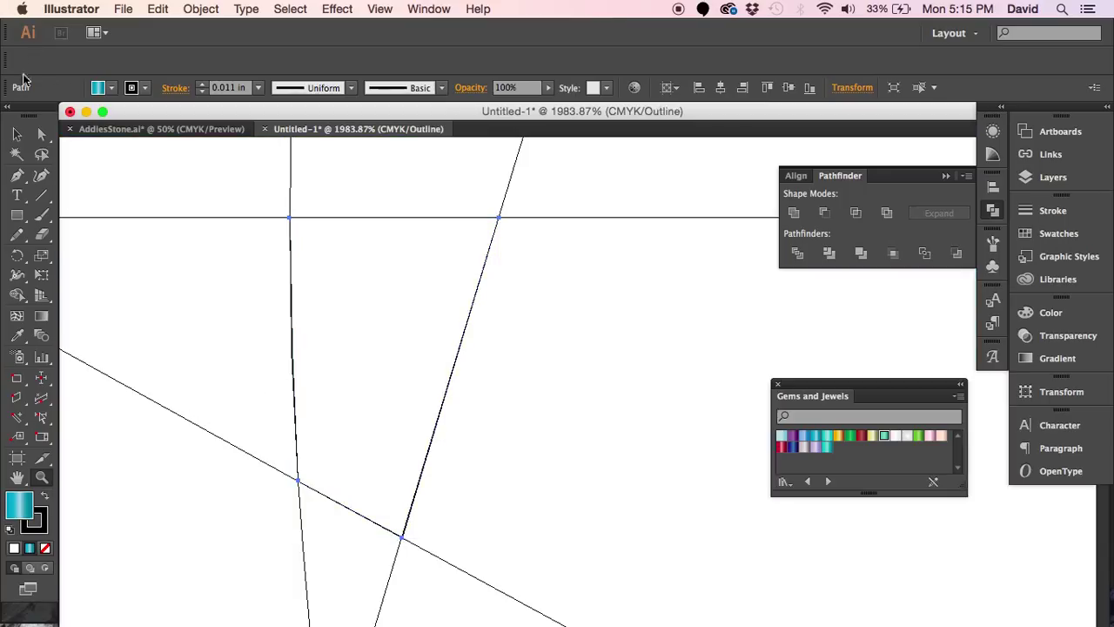
key("v")
left_click(533, 402)
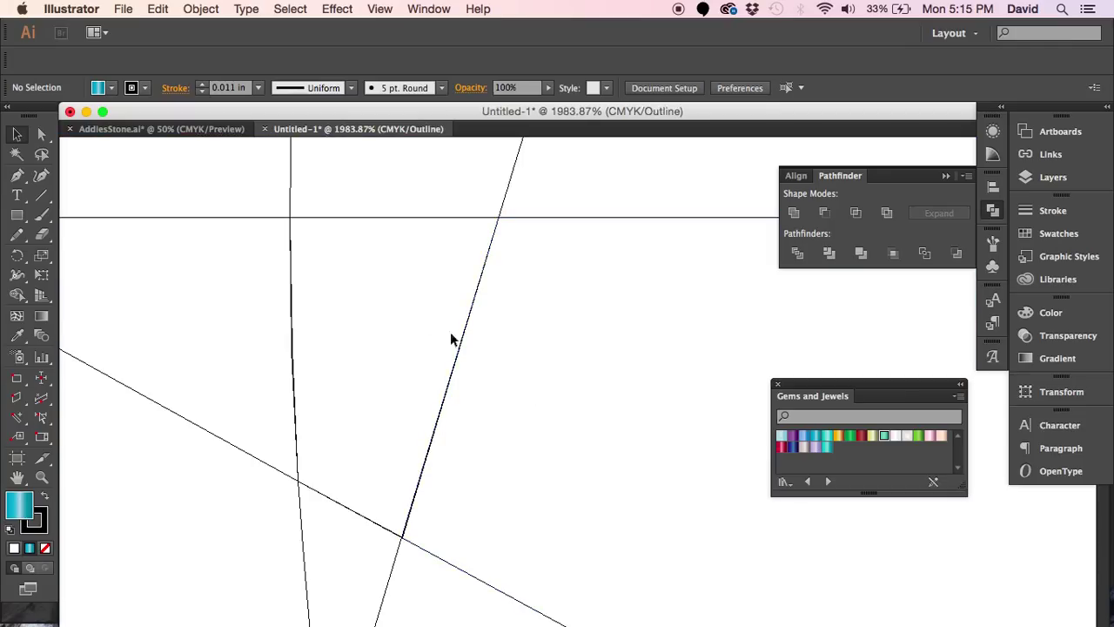
Step: Move the small facet's outline away from its neighbours and snap it back onto the surrounding lines
left_click(432, 217)
left_click_drag(427, 218, 593, 292)
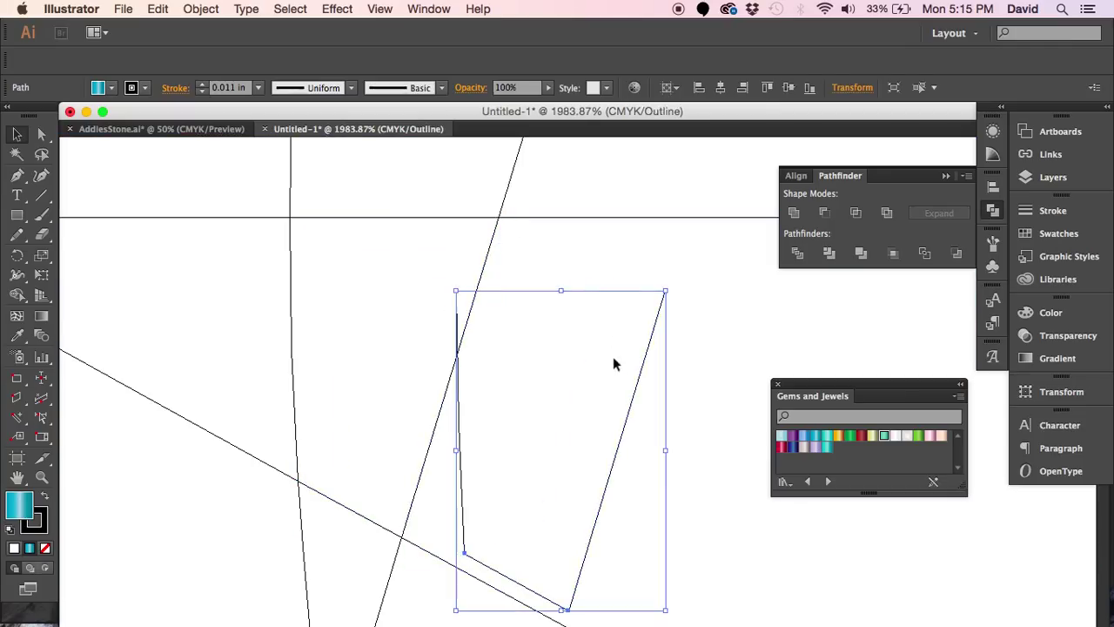
left_click(598, 303)
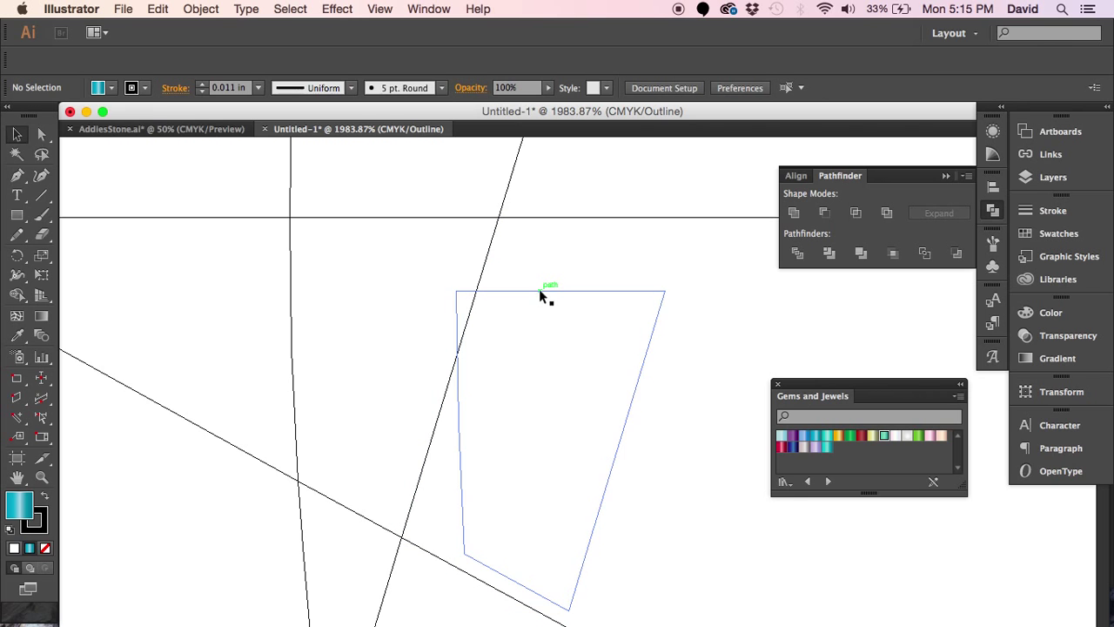
left_click_drag(543, 290, 379, 218)
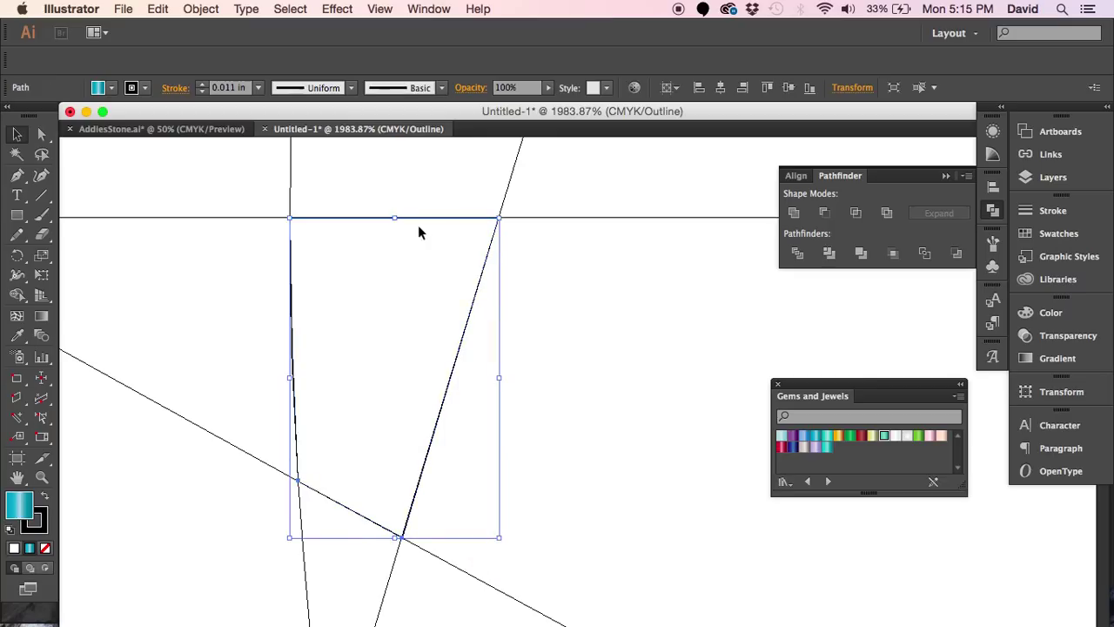
Step: Check the Smart Guides setting and return the artwork to Preview mode
left_click(379, 10)
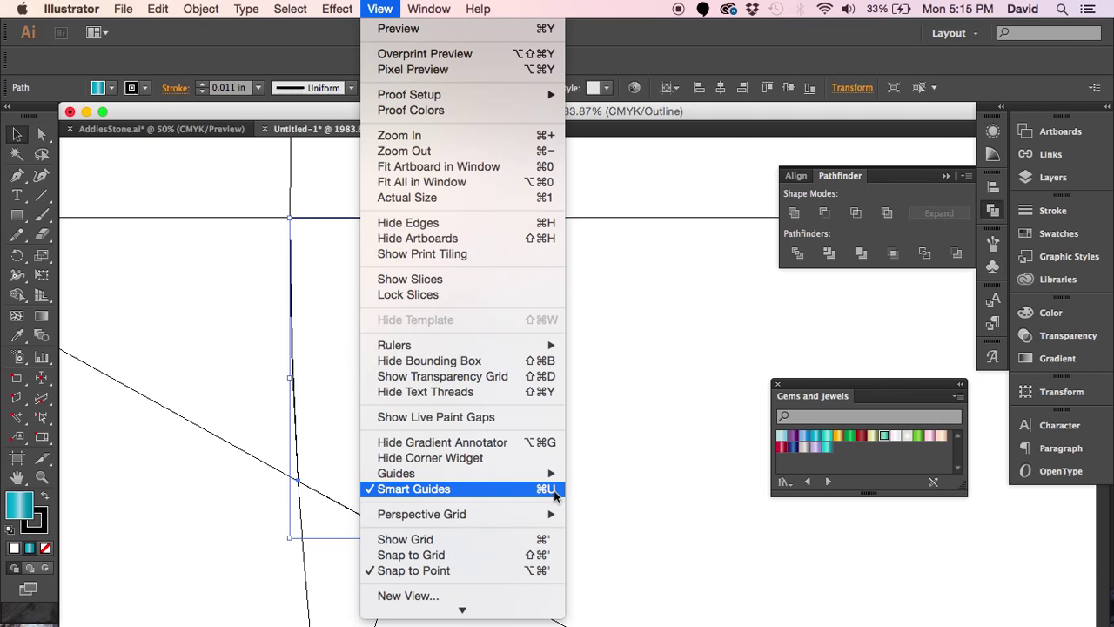
left_click(657, 478)
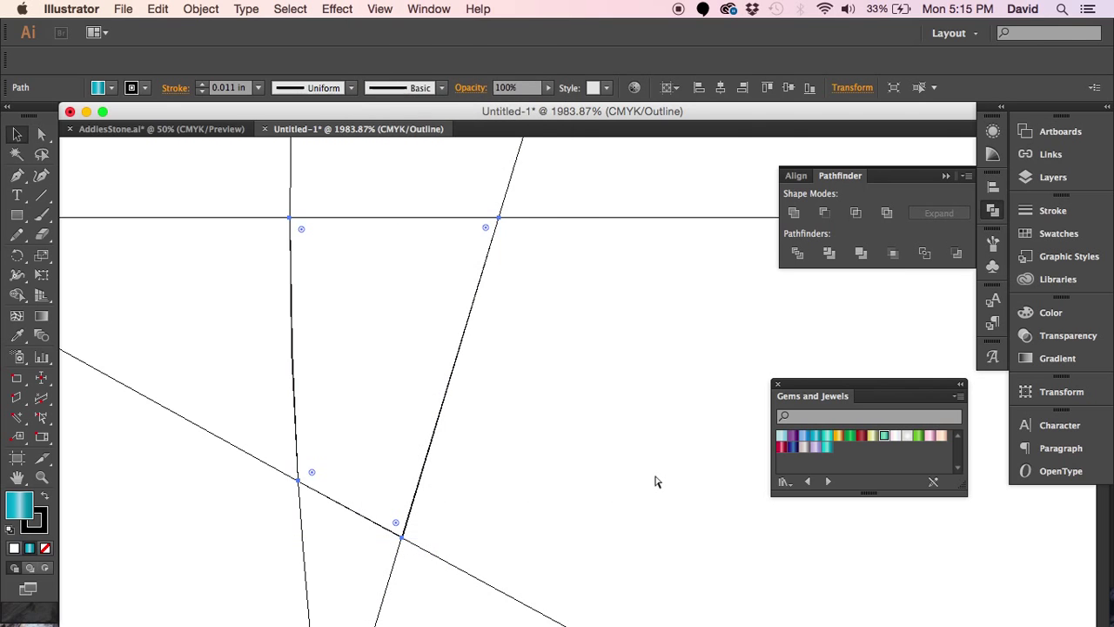
key("super+minus")
key("super+minus")
key("super+minus")
key("super+y")
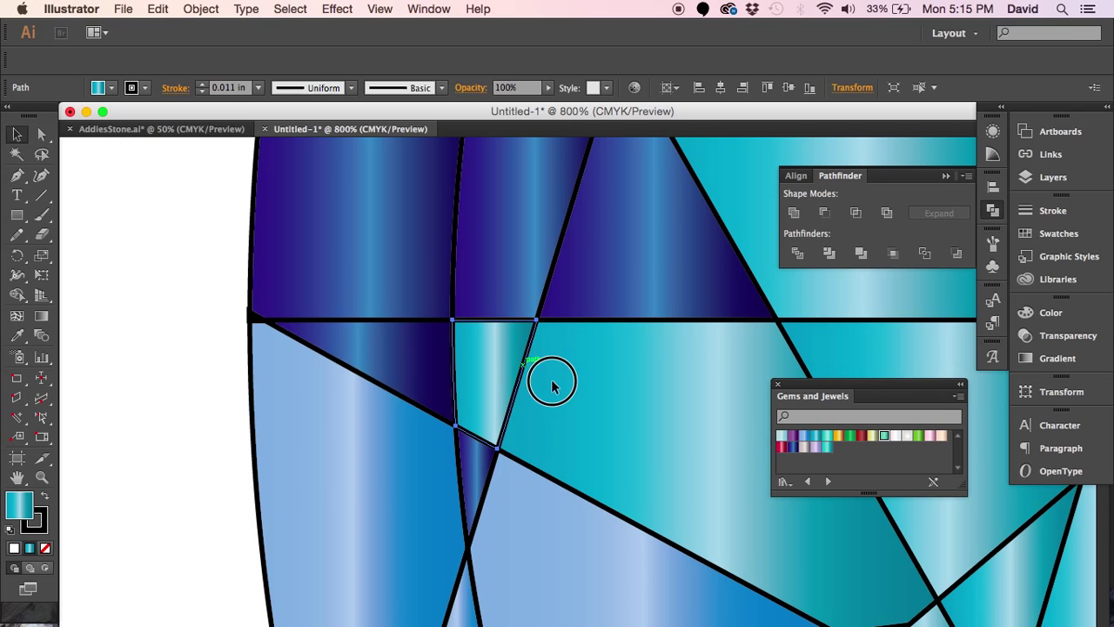
Step: Fill the white slivers around the gem's centre and the tiny one near its right edge with the light blue gradient swatch
left_click_drag(552, 380, 359, 526)
key("super+0")
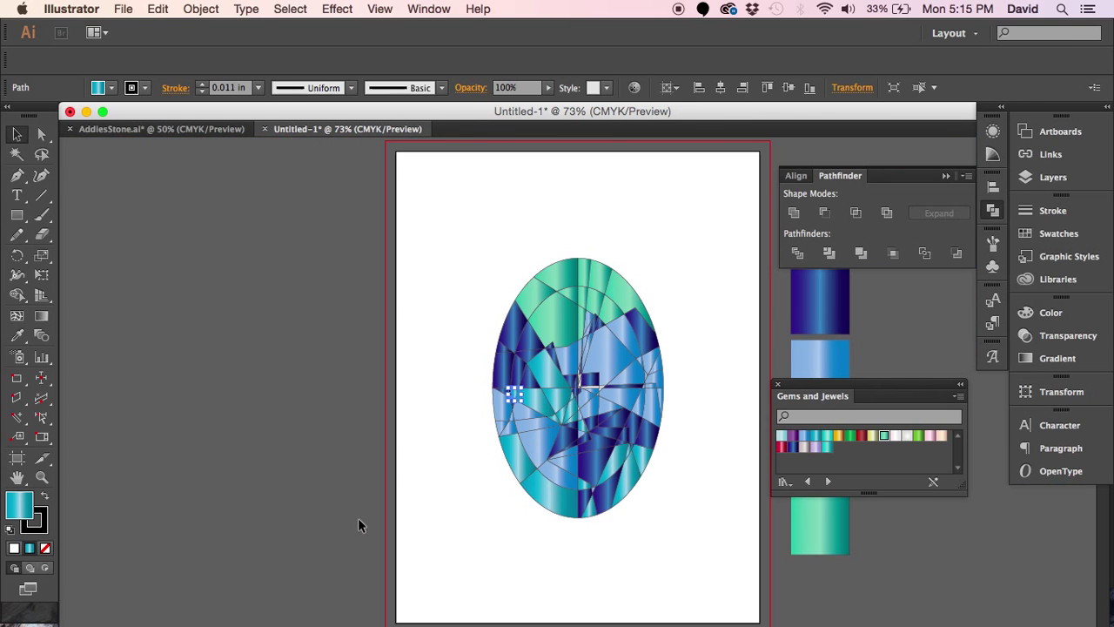
key("z")
left_click_drag(549, 324, 696, 489)
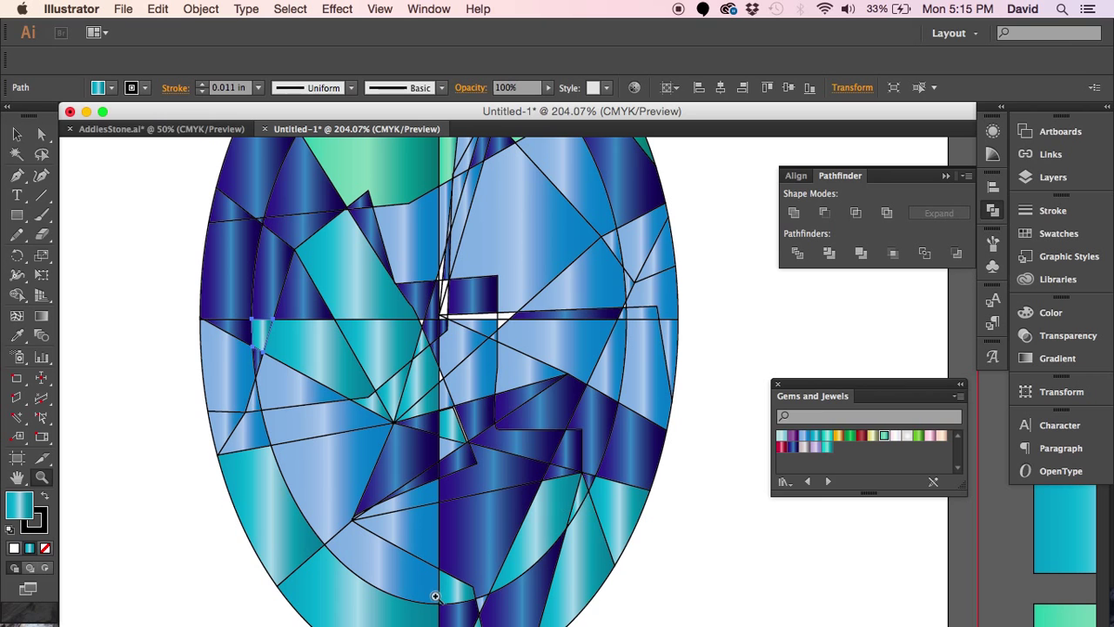
left_click_drag(399, 235, 575, 406)
left_click_drag(519, 326, 535, 375)
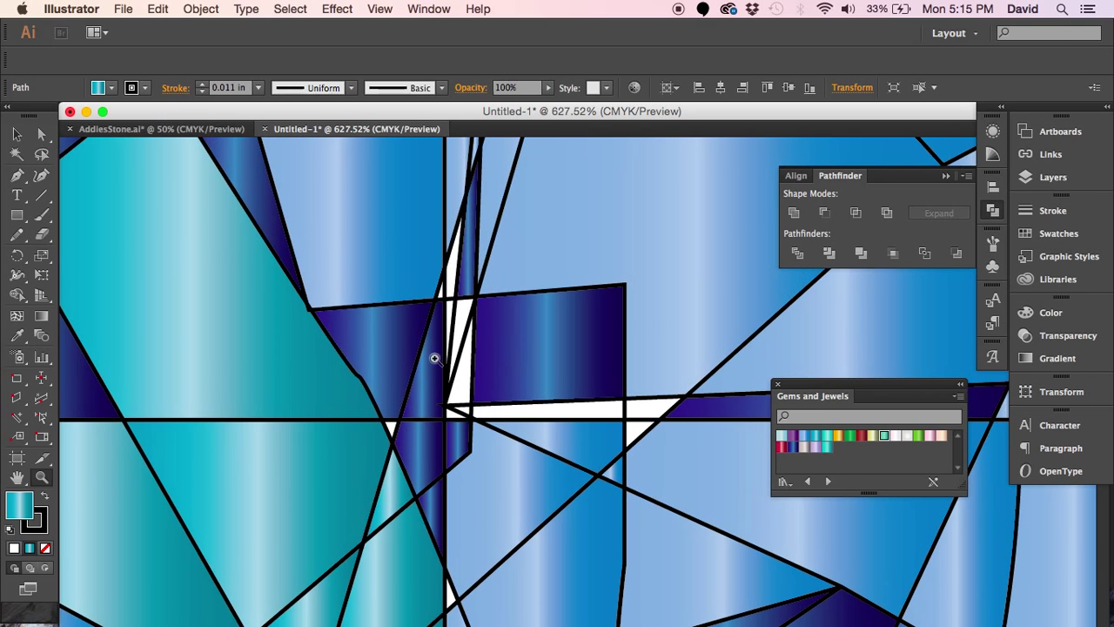
left_click(41, 134)
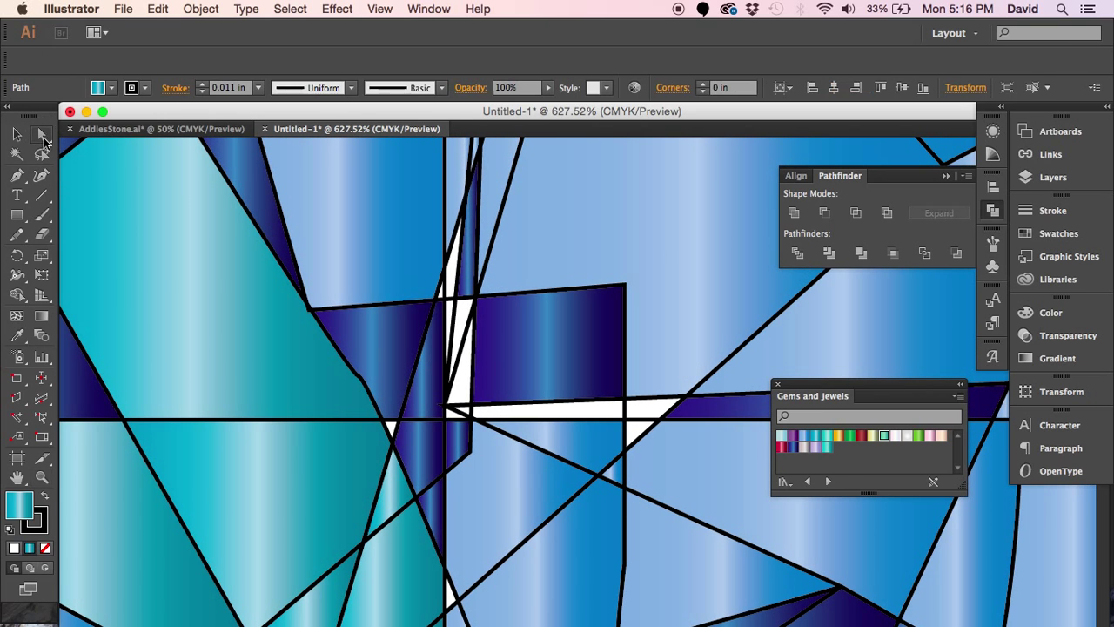
left_click(392, 432)
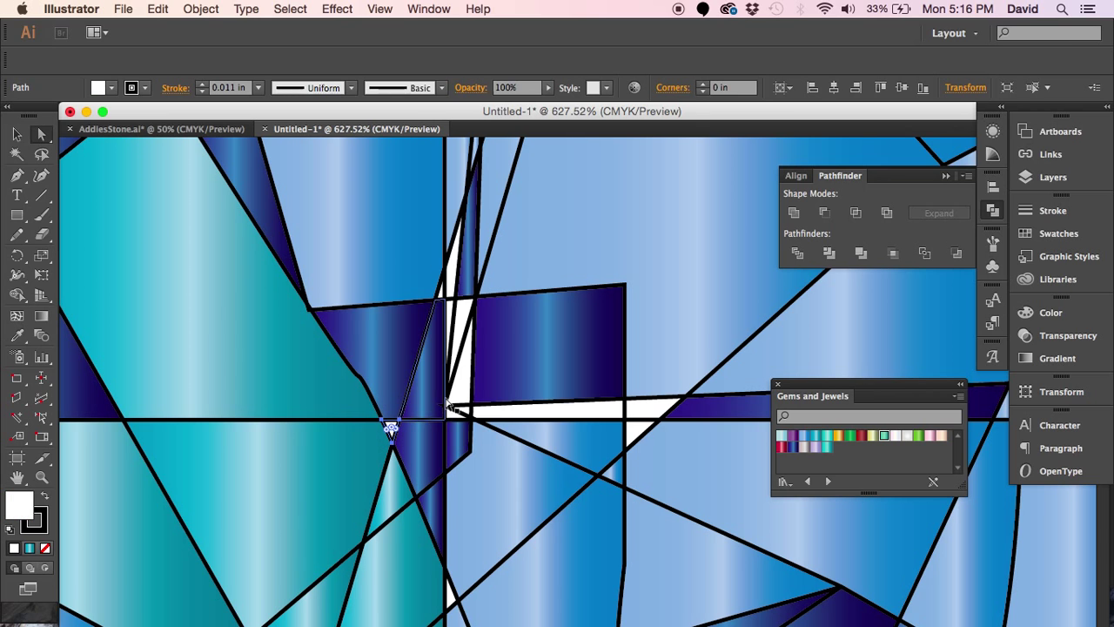
left_click(460, 388, "shift")
left_click(462, 317, "shift")
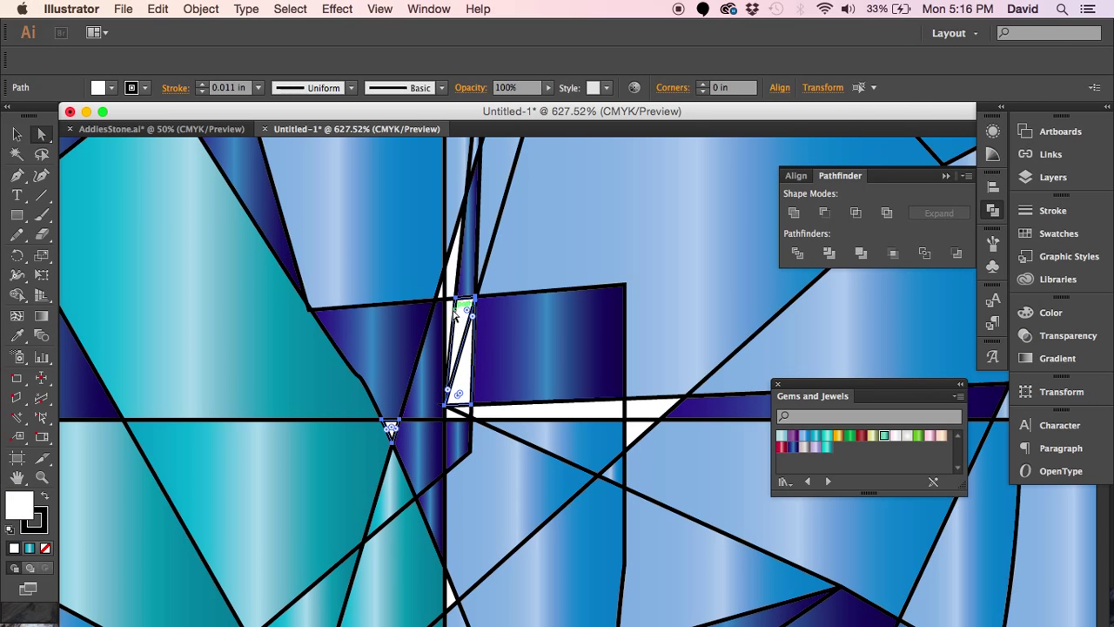
left_click(452, 310, "shift")
left_click(444, 298, "shift")
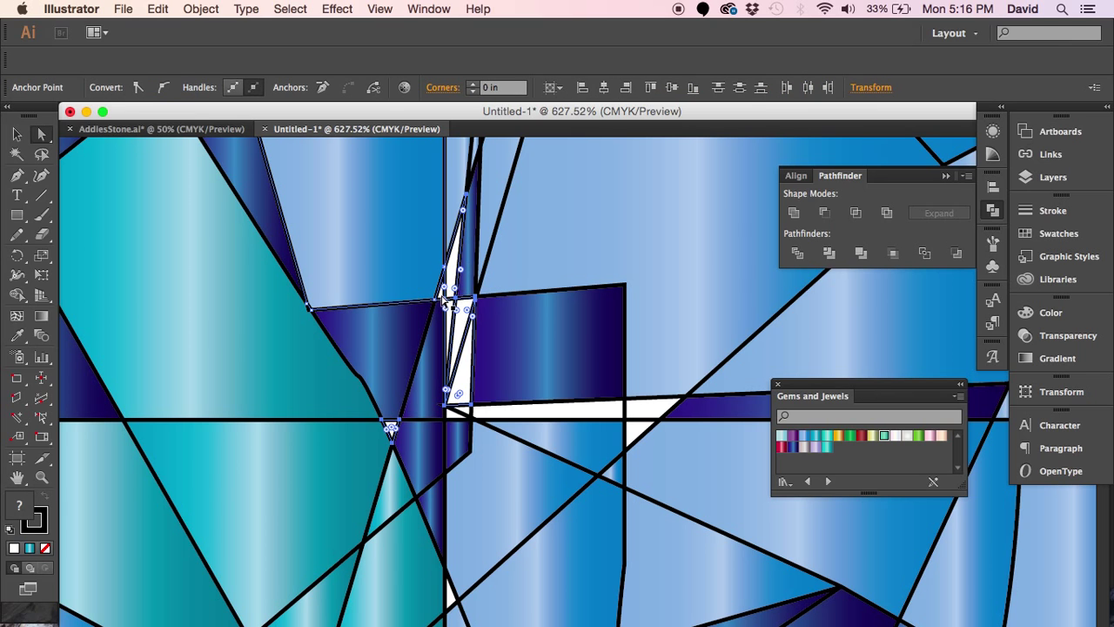
left_click(517, 421, "shift")
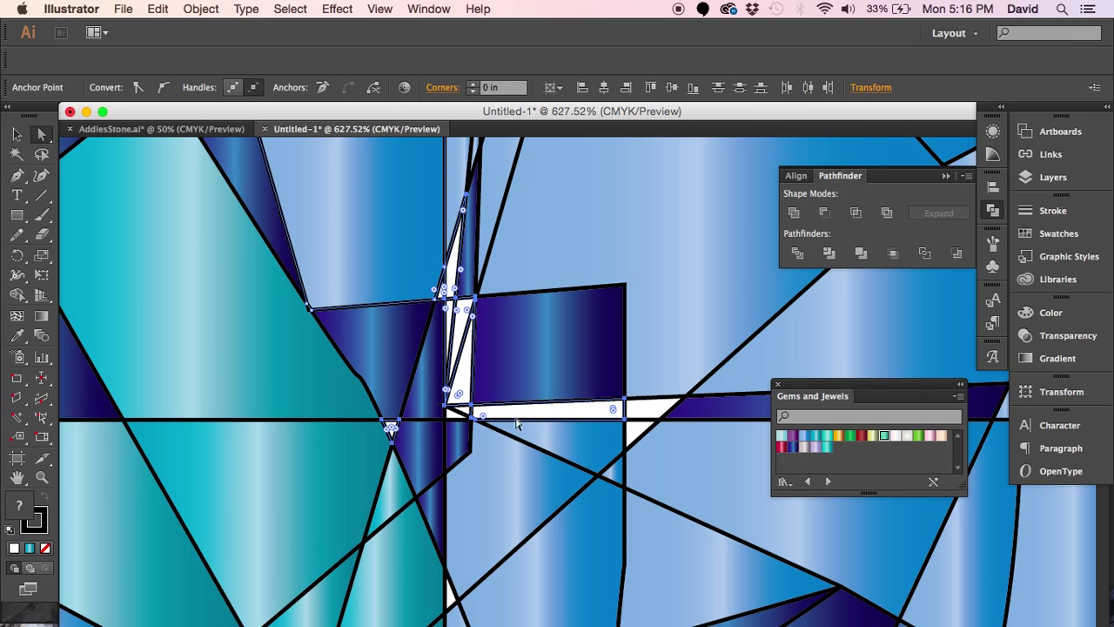
left_click(466, 414, "shift")
left_click(641, 409, "shift")
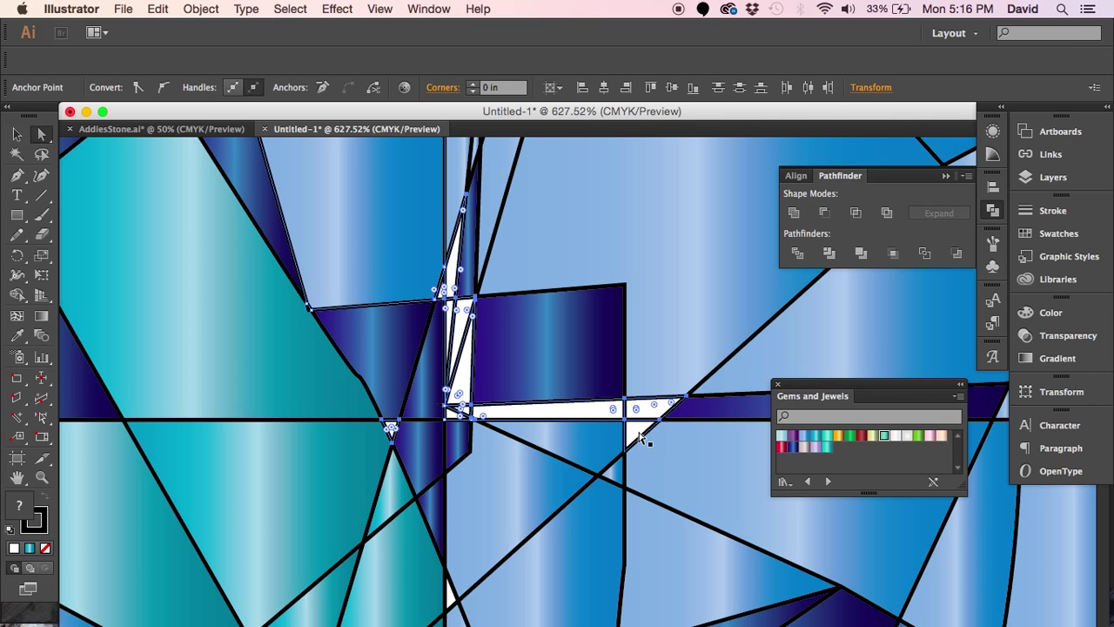
scroll(622, 386, "right", 10)
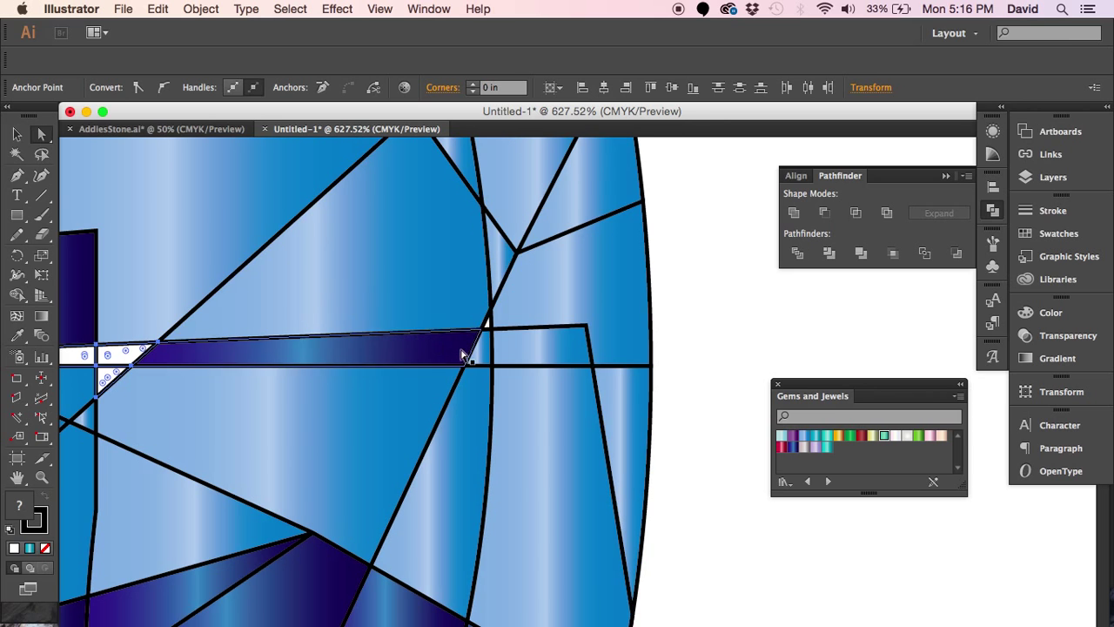
left_click_drag(464, 356, 488, 327)
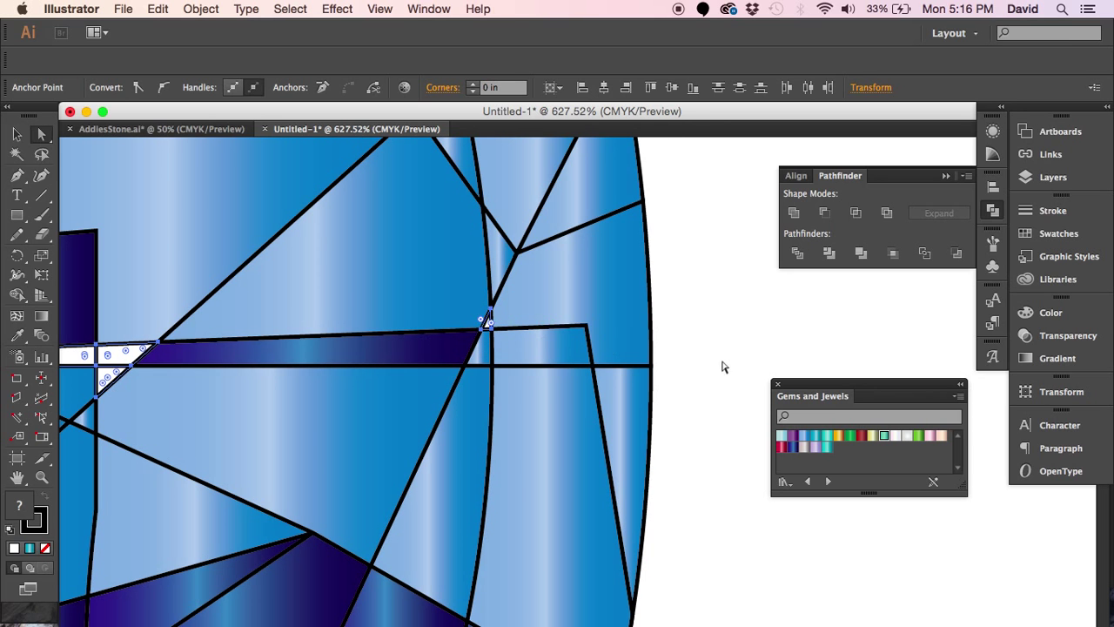
left_click(804, 436)
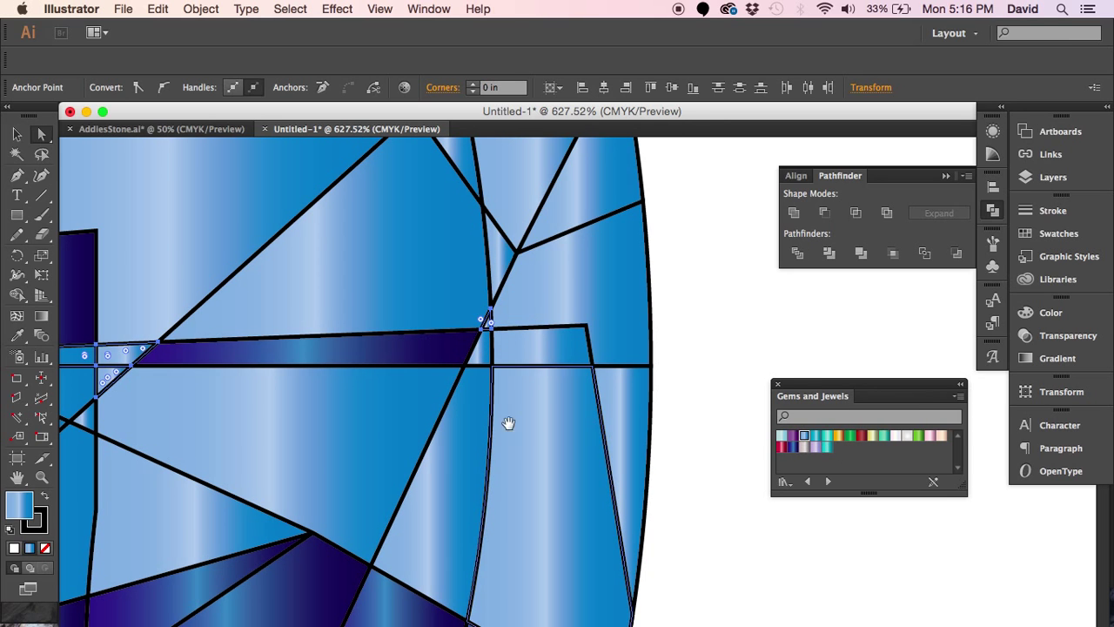
Step: Fill the remaining white sliver on the vertical centre line below the gem's middle with the dark blue gradient sampled from a nearby facet
left_click_drag(300, 433, 857, 432)
left_click(635, 461)
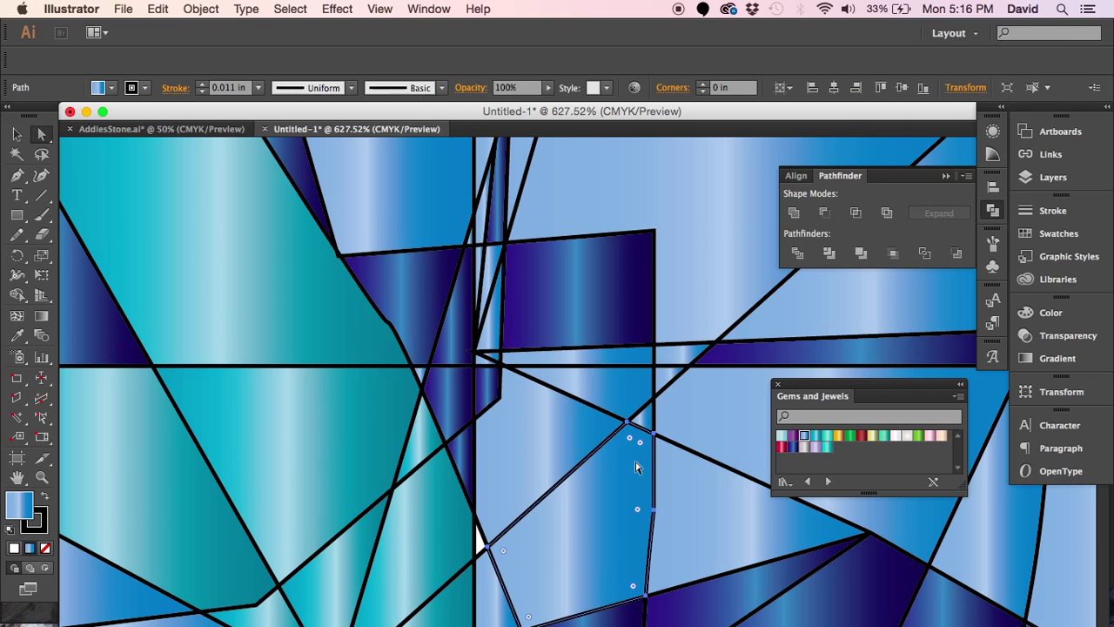
left_click(480, 549)
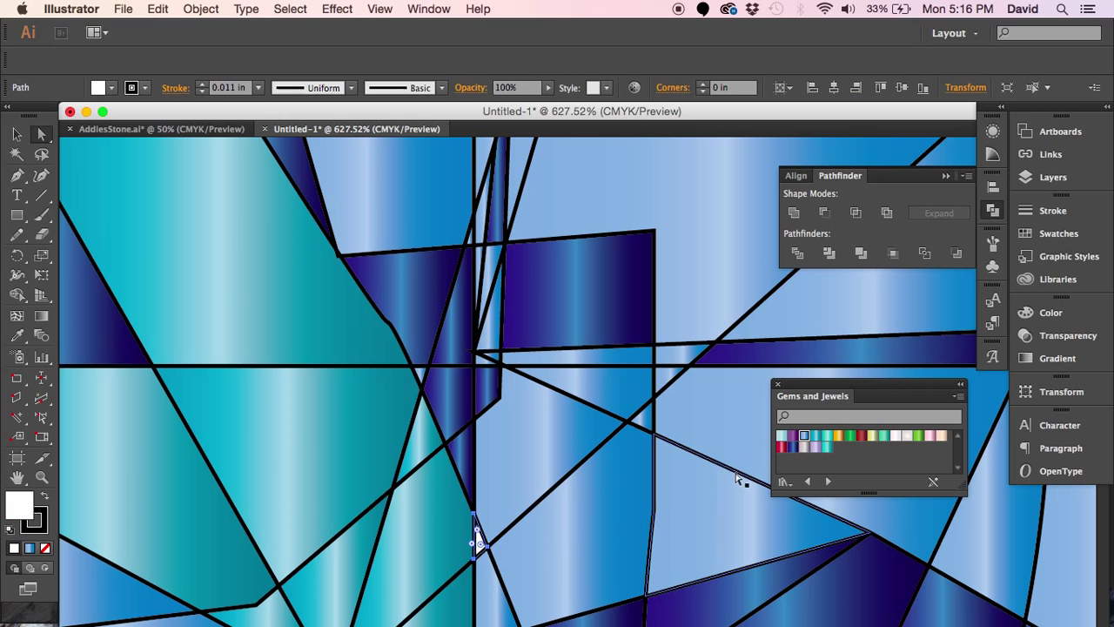
left_click(17, 336)
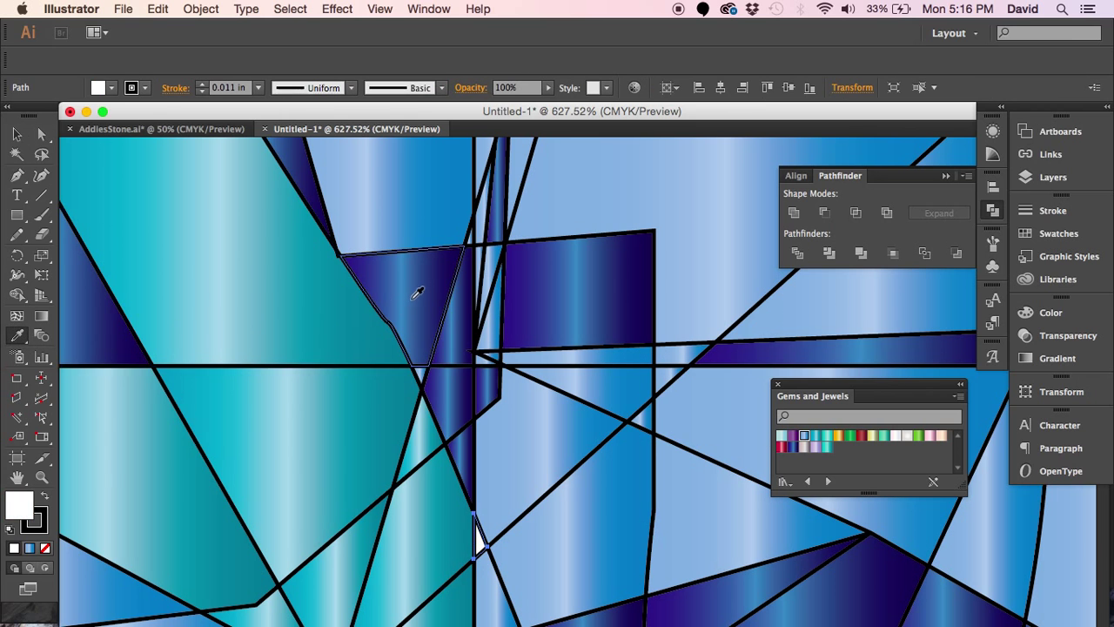
left_click(415, 292)
key("p")
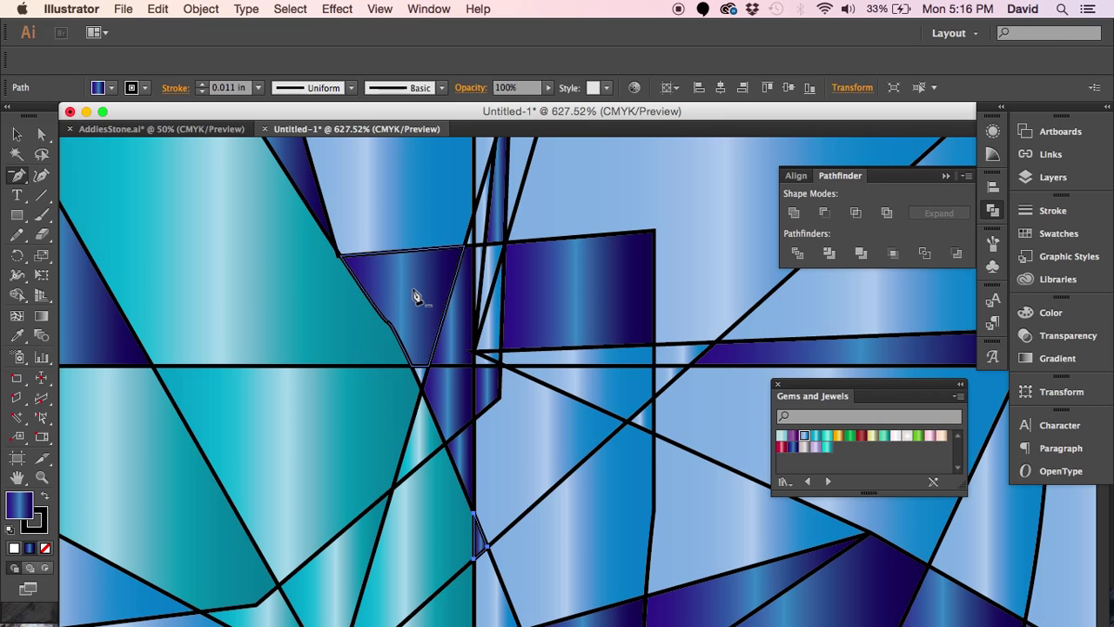
Step: Look over the whole gem and the sample gradient squares beside it to check the facets' fills and colour balance
key("super+minus")
key("super+minus")
key("super+minus")
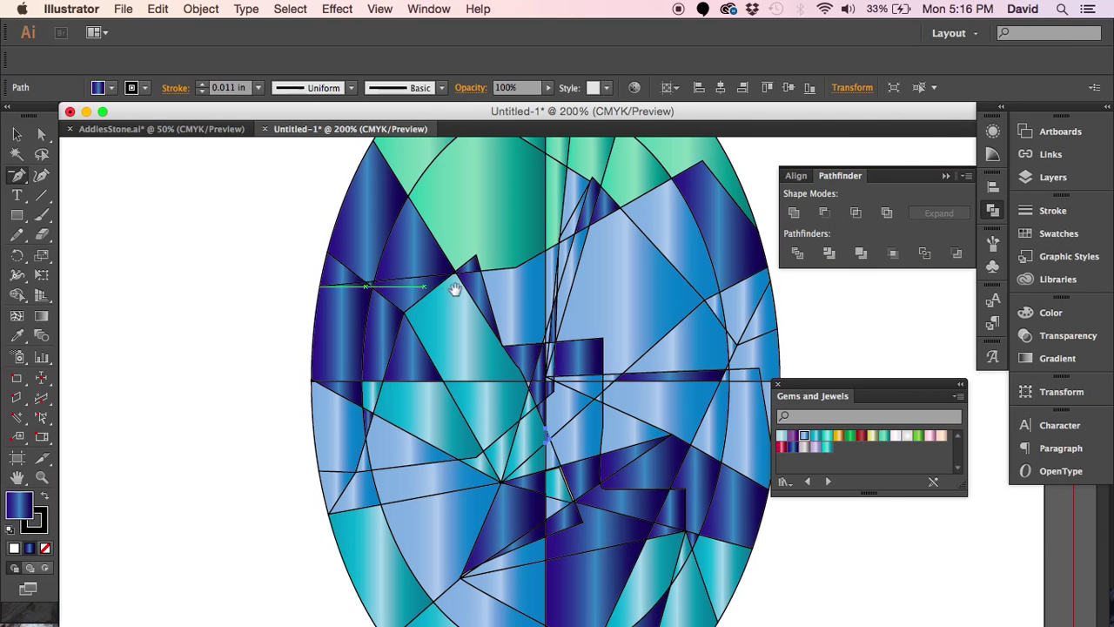
left_click_drag(550, 362, 449, 294)
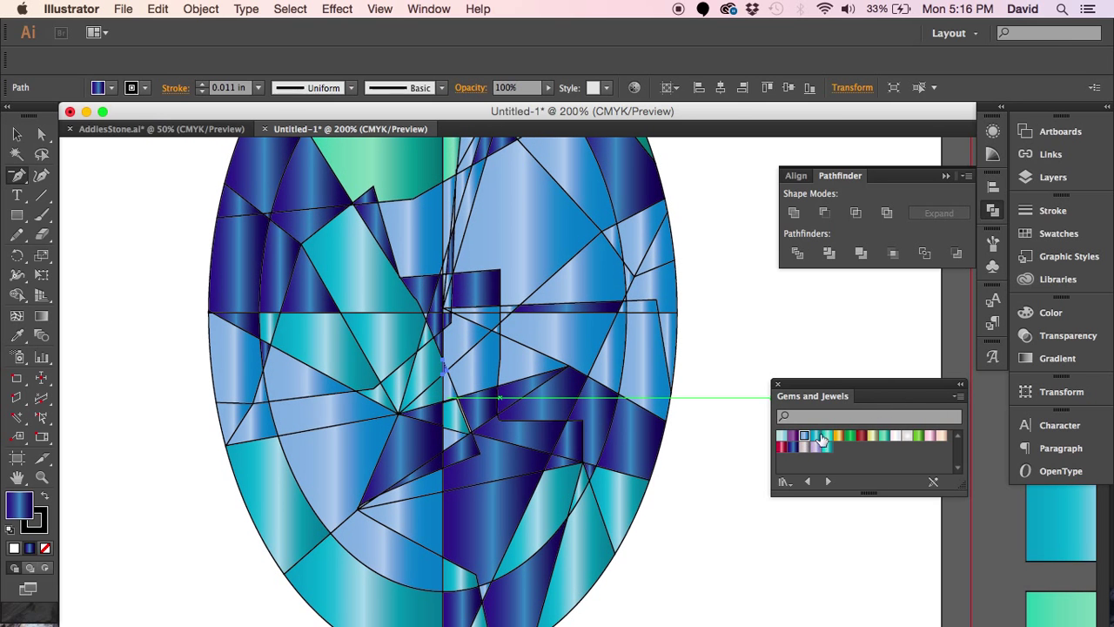
scroll(540, 308, "right", 15)
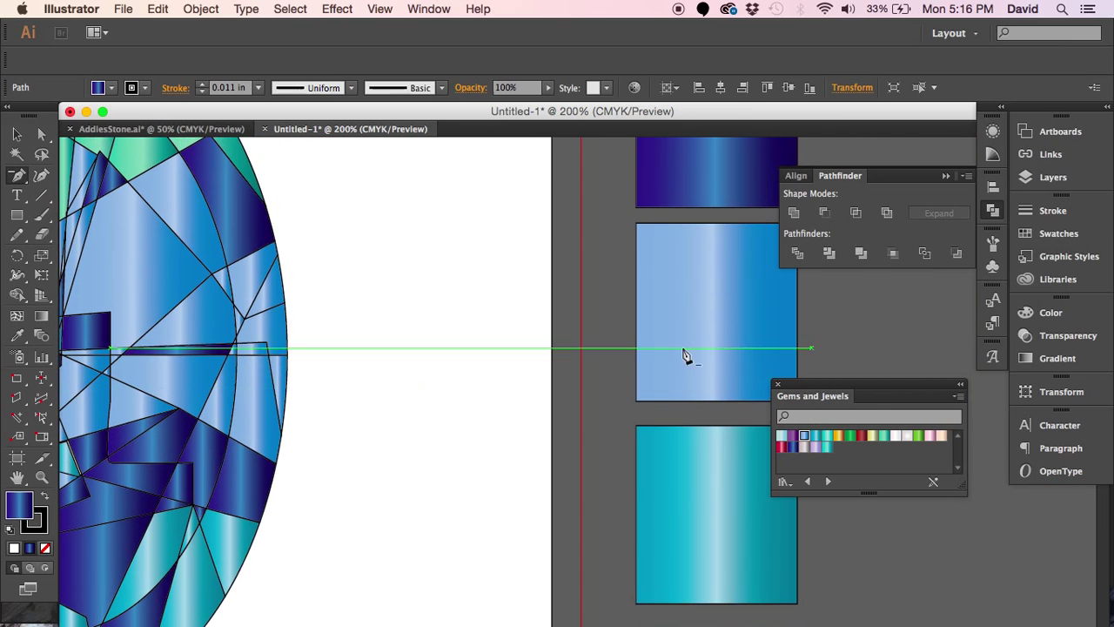
scroll(472, 348, "left", 10)
scroll(699, 318, "down", 2)
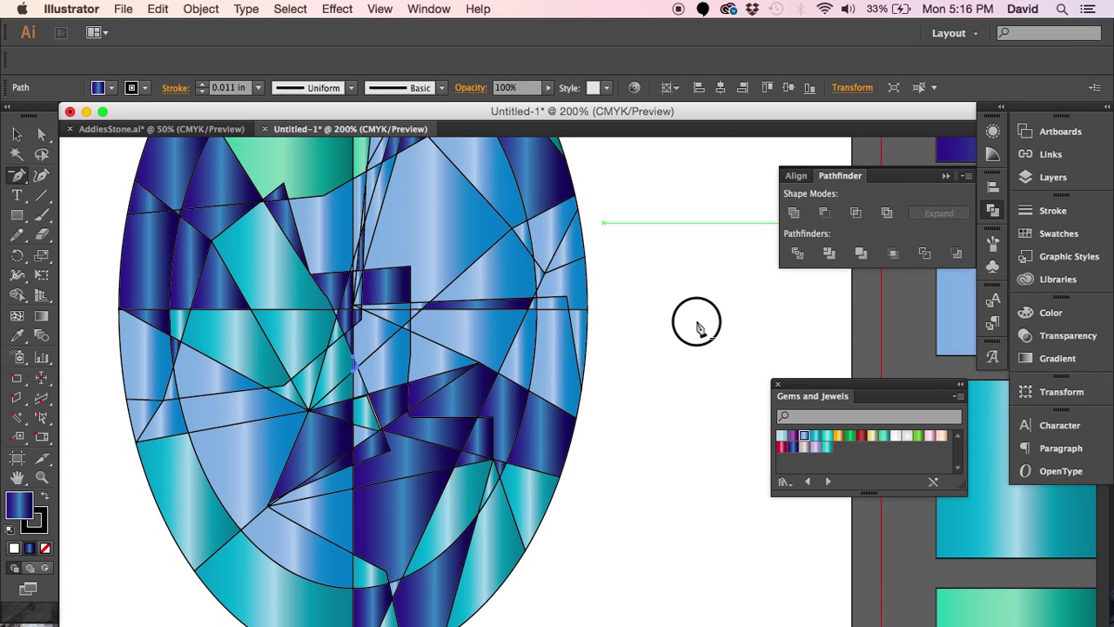
left_click_drag(587, 402, 502, 348)
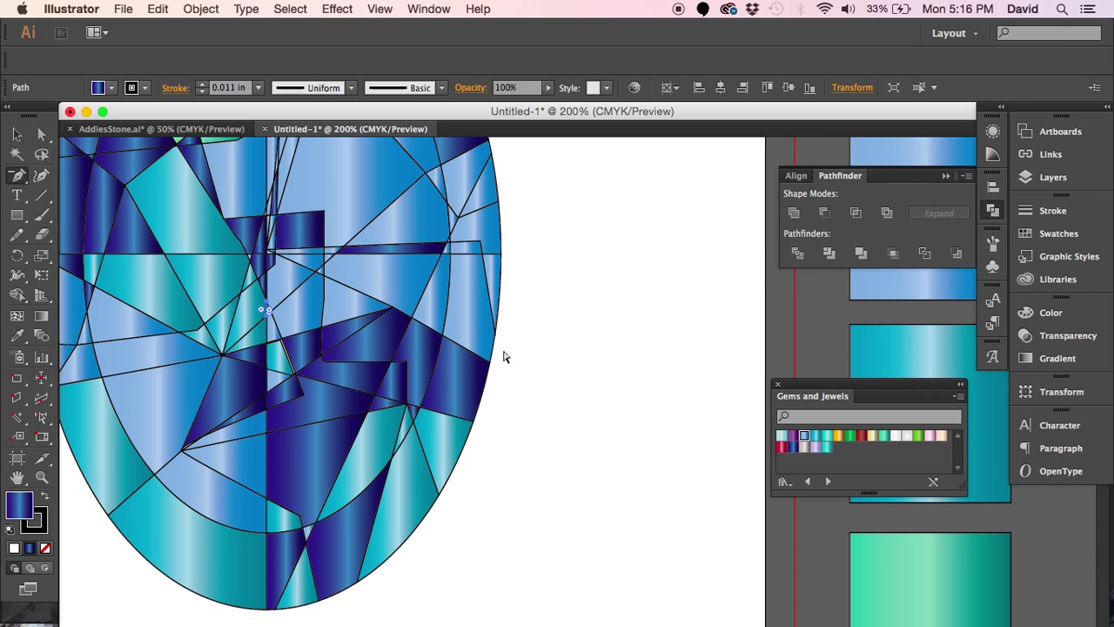
key("super+1")
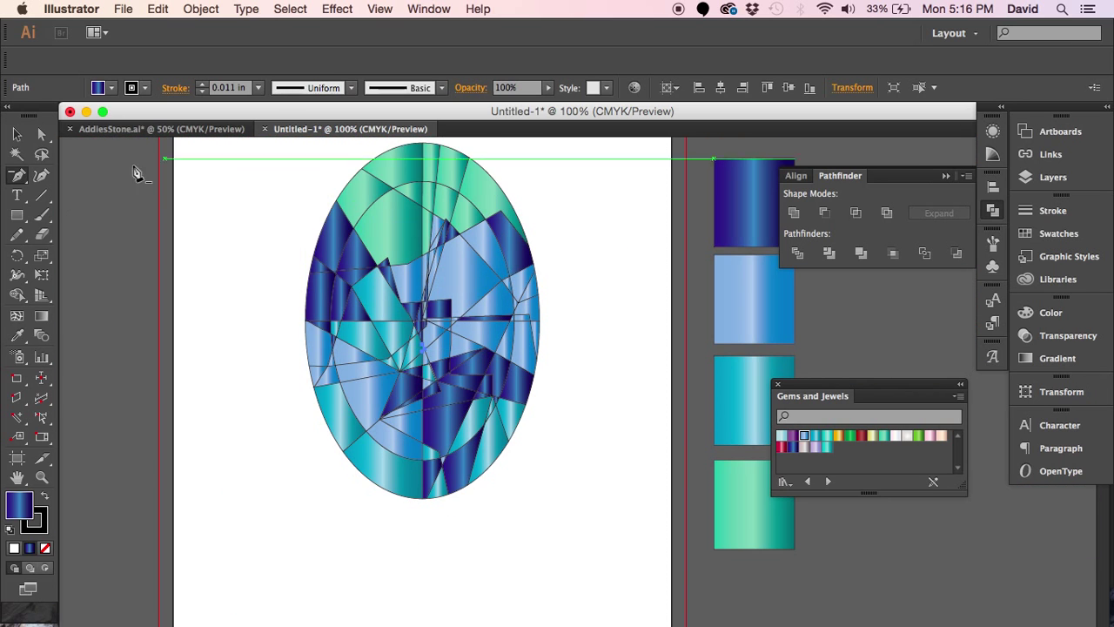
Step: Recolour three green facets in the gem's upper part with the turquoise gradient sampled from the outer ring's lower-left facet
key("a")
left_click(252, 224)
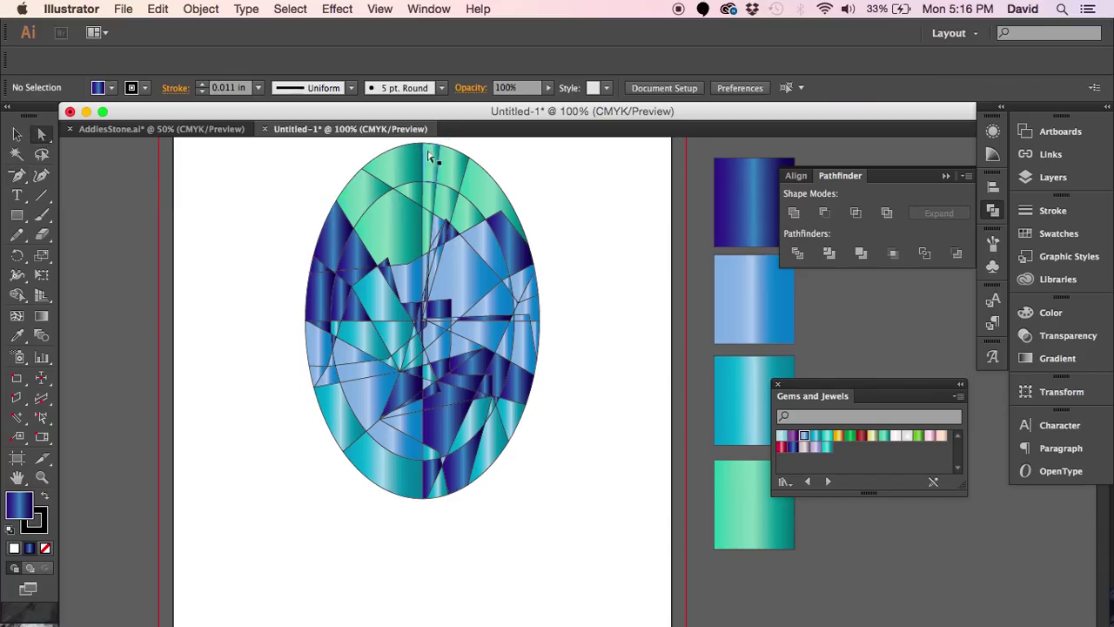
left_click(411, 166)
left_click(445, 199, "shift")
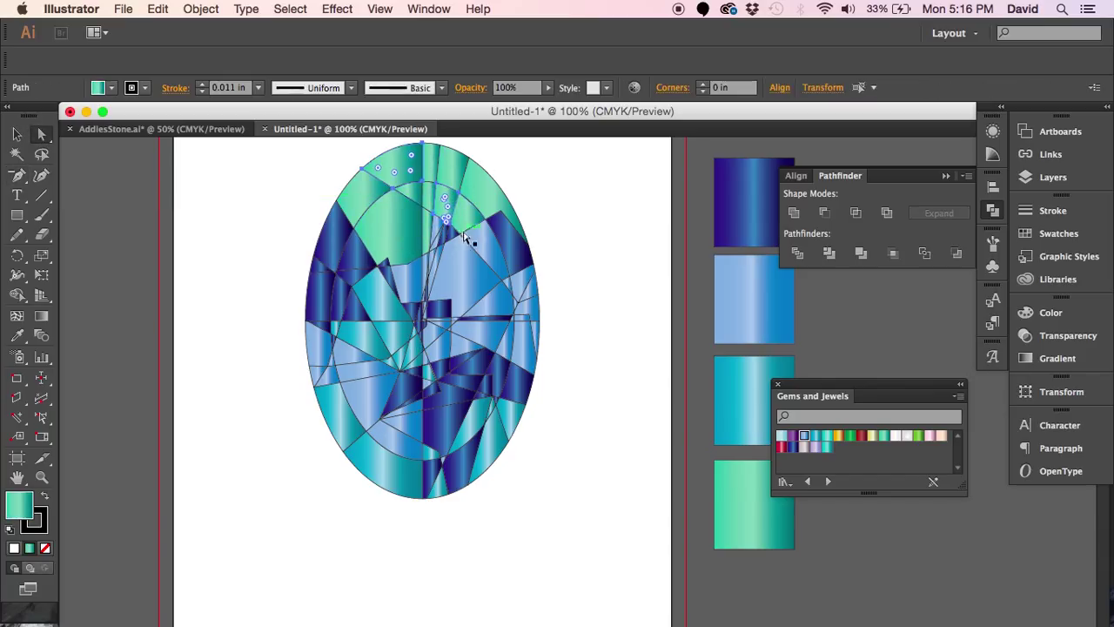
left_click(480, 196, "shift")
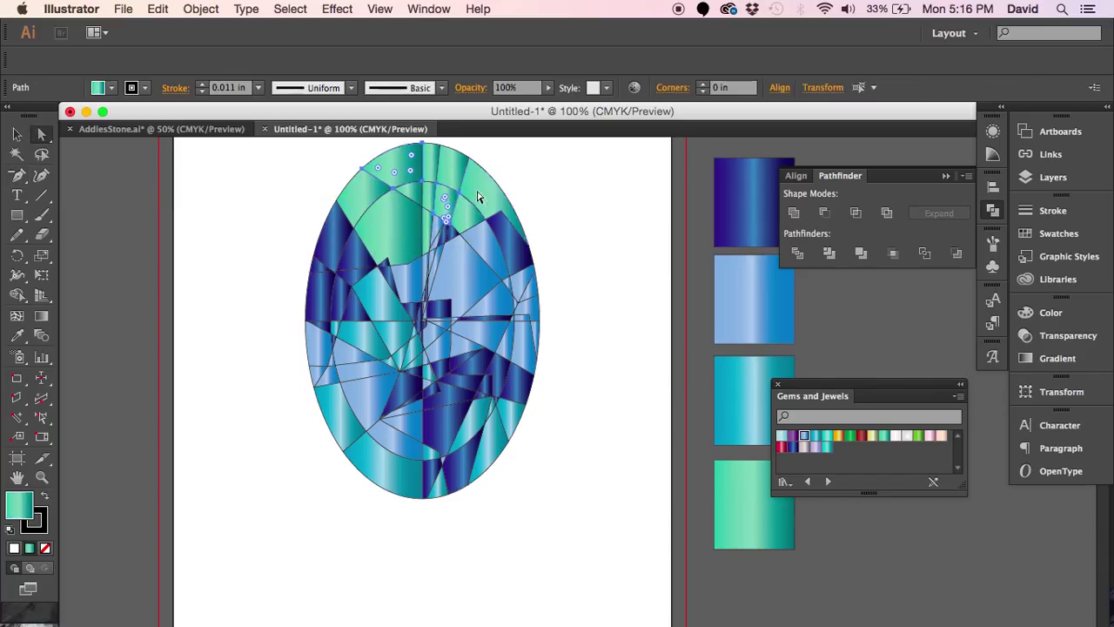
left_click(17, 335)
left_click(397, 465)
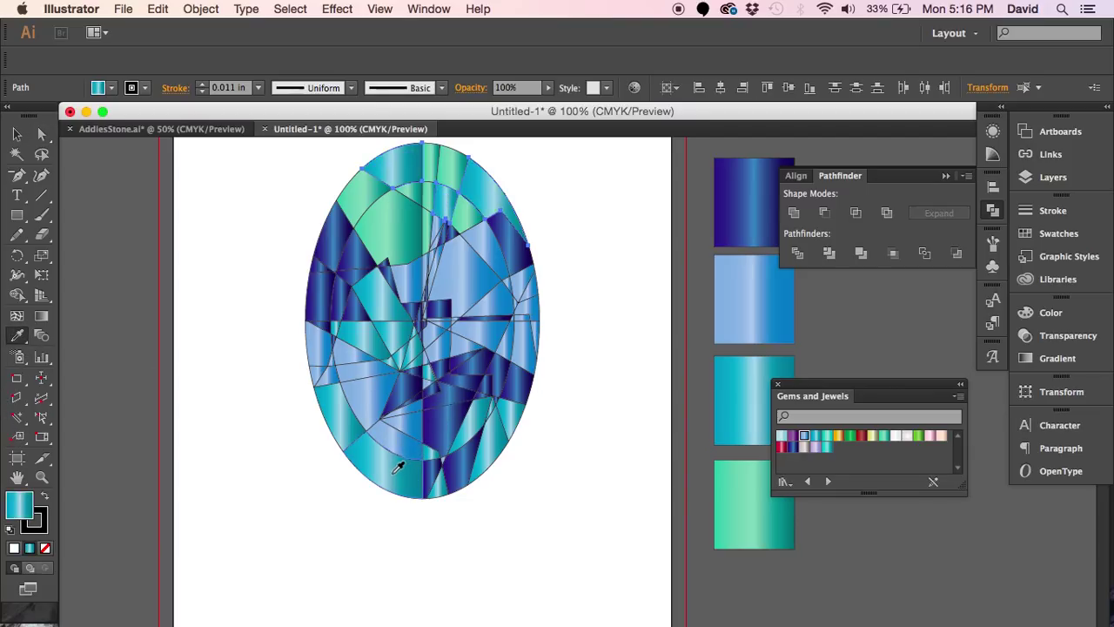
left_click(17, 135)
left_click(320, 513)
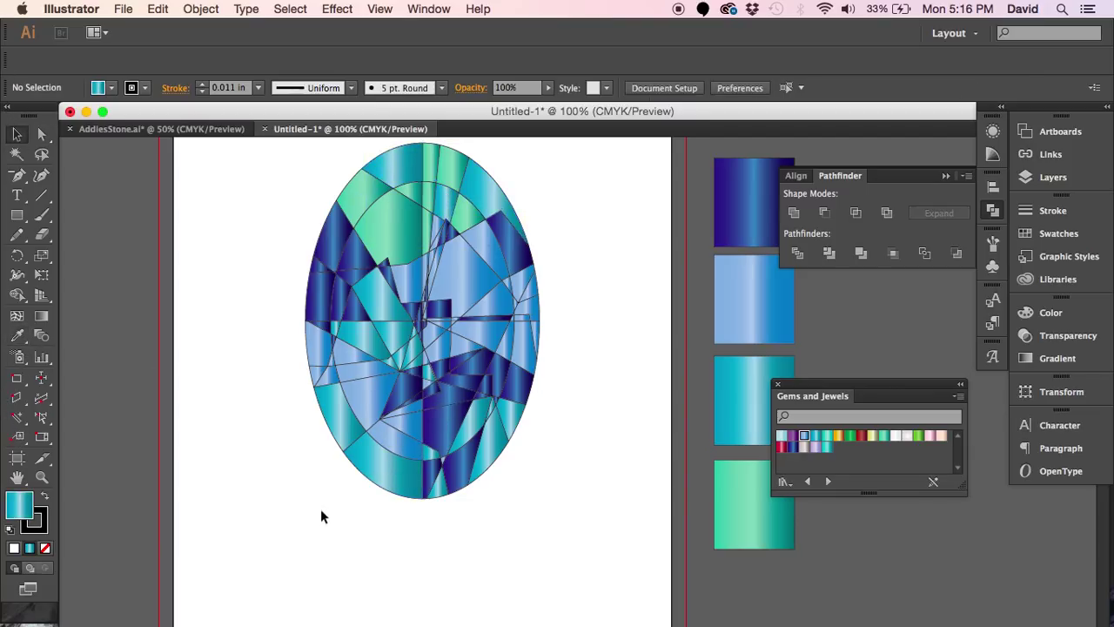
Step: Recolour dark blue facets at the gem's left side, below its centre and at its bottom with the light blue gradient sampled from an inner facet
left_click(355, 250)
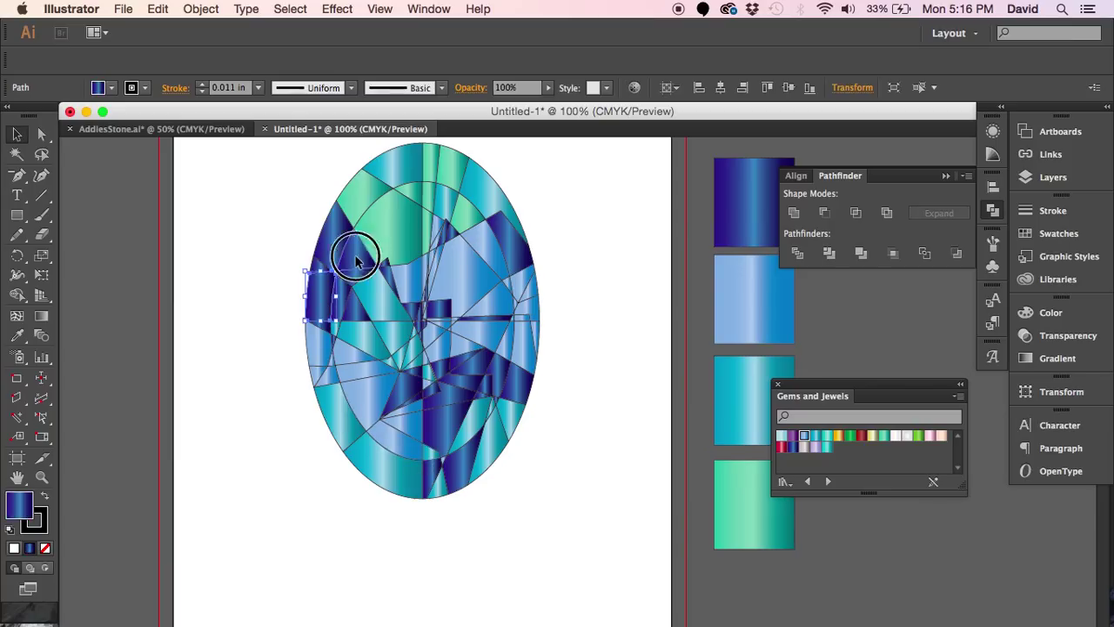
left_click(470, 400, "shift")
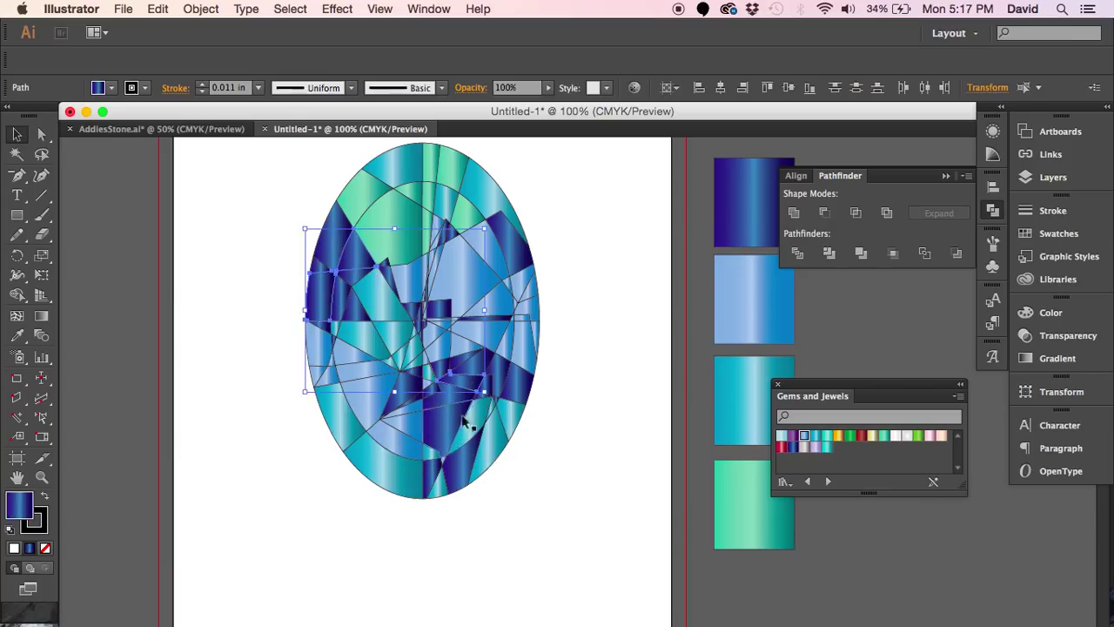
left_click(460, 455, "shift")
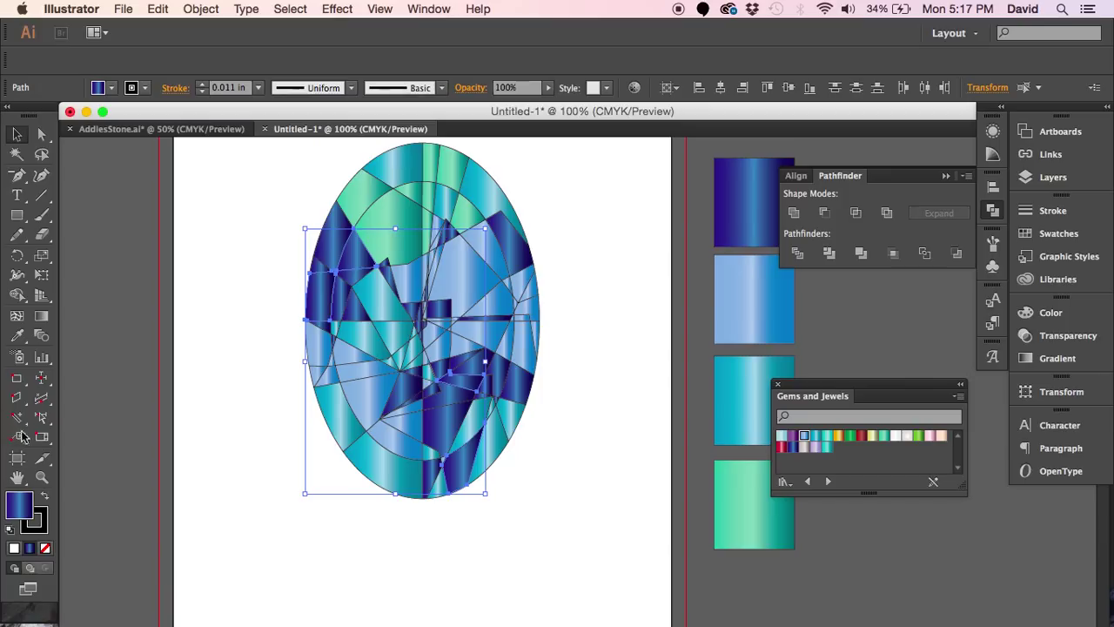
left_click(17, 335)
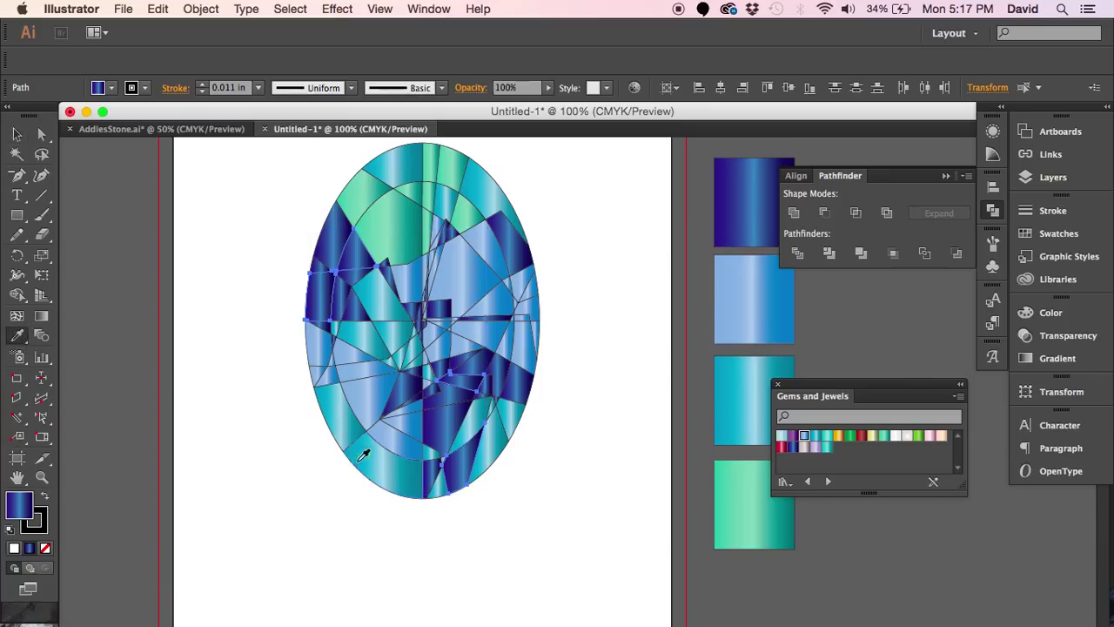
left_click(367, 401)
left_click(16, 134)
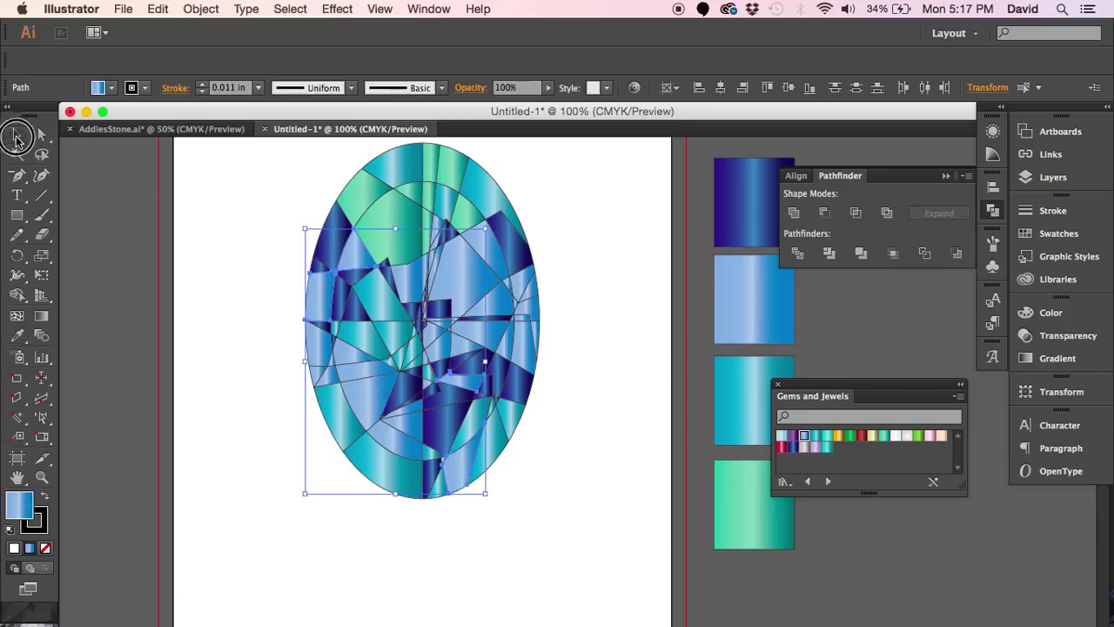
left_click(438, 539)
left_click_drag(657, 321, 587, 356)
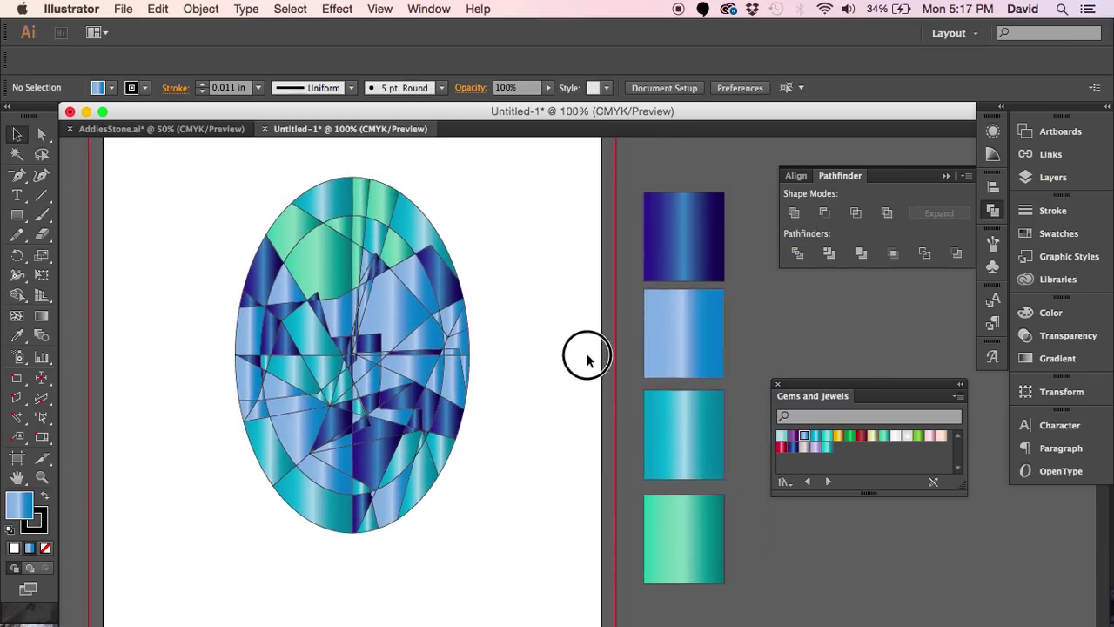
left_click_drag(519, 397, 532, 374)
left_click_drag(514, 500, 235, 179)
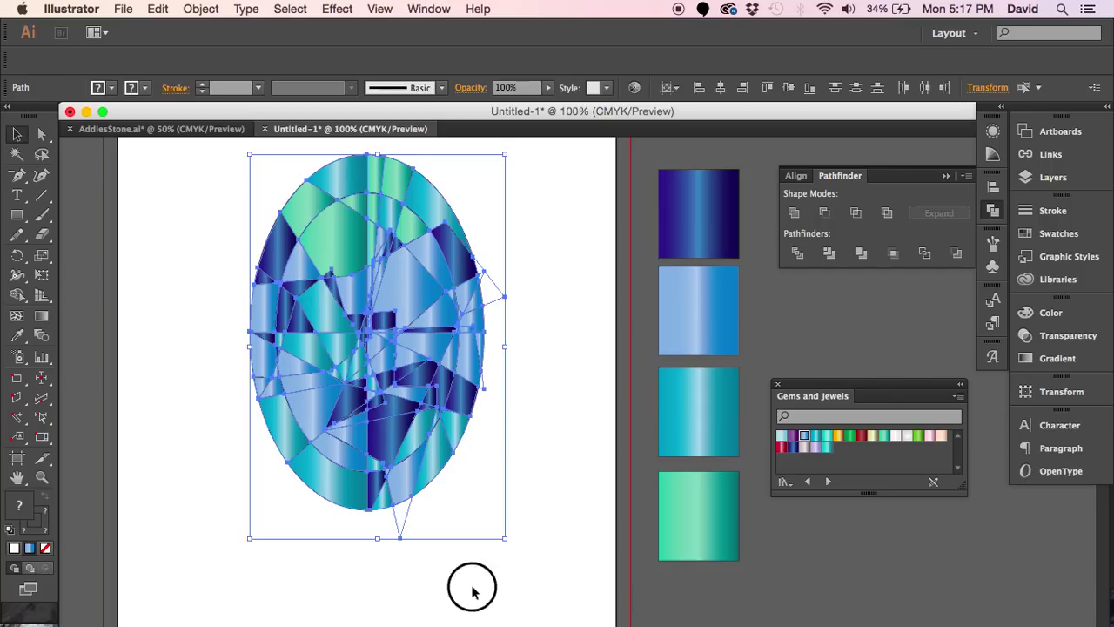
left_click_drag(451, 562, 420, 550)
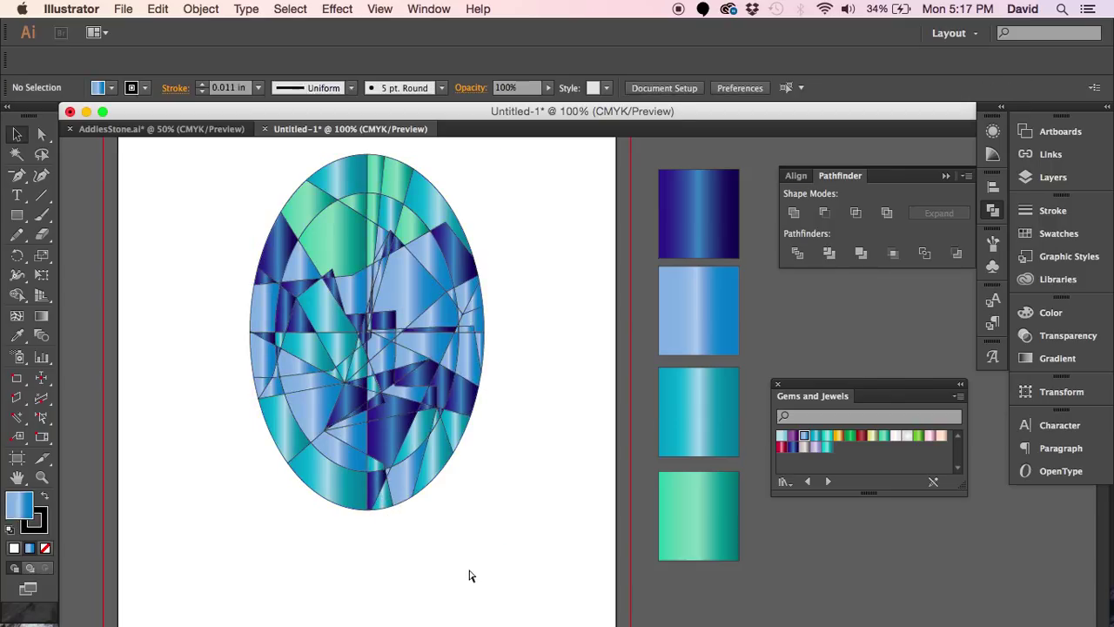
Step: Delete the two stray unfilled paths sticking out below the gem's bottom edge, locating them in outline view
key("super+y")
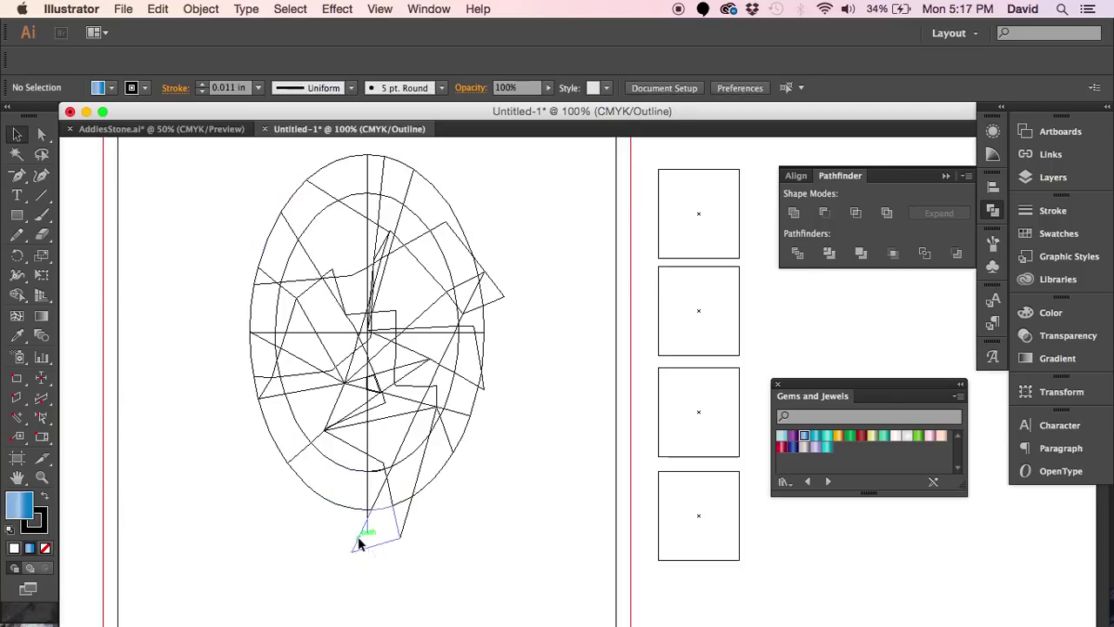
left_click(359, 543)
key("Delete")
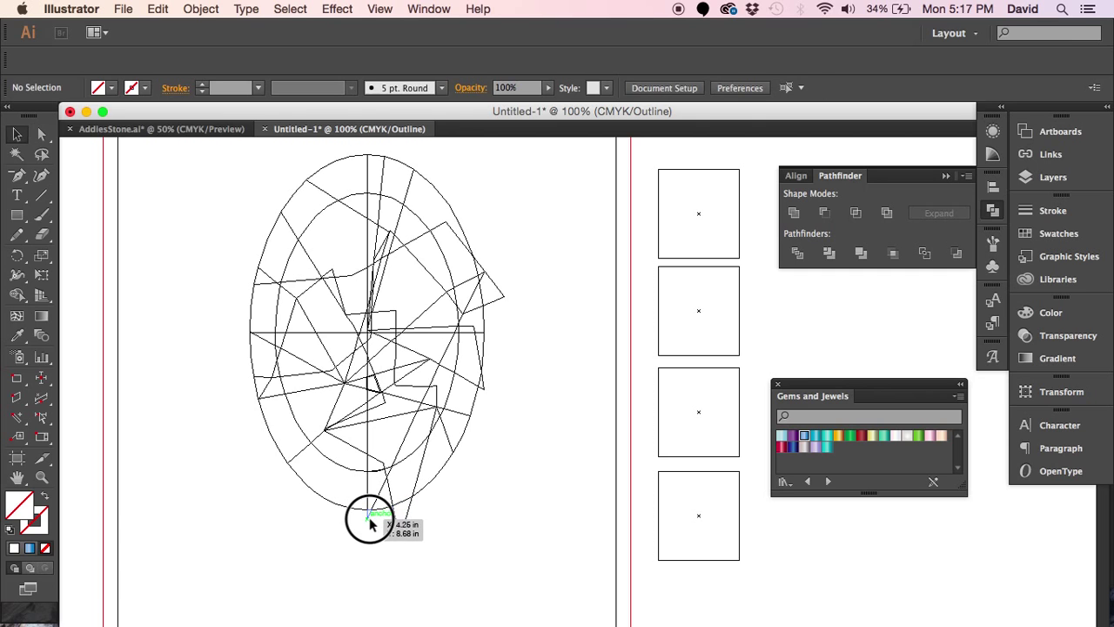
left_click(396, 525)
key("Delete")
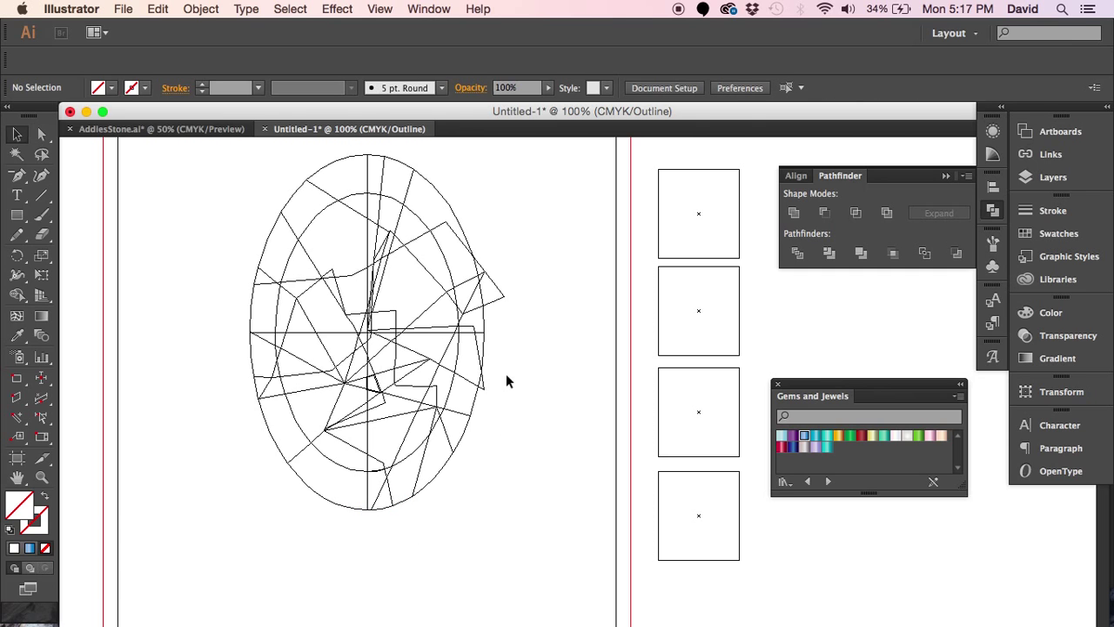
Step: Delete the stray paths extending past the gem's right edge and return to the full-colour preview
left_click(489, 384)
key("Delete")
left_click(495, 299)
key("Delete")
left_click(485, 271)
key("Delete")
left_click(486, 278)
key("Delete")
key("ctrl+y")
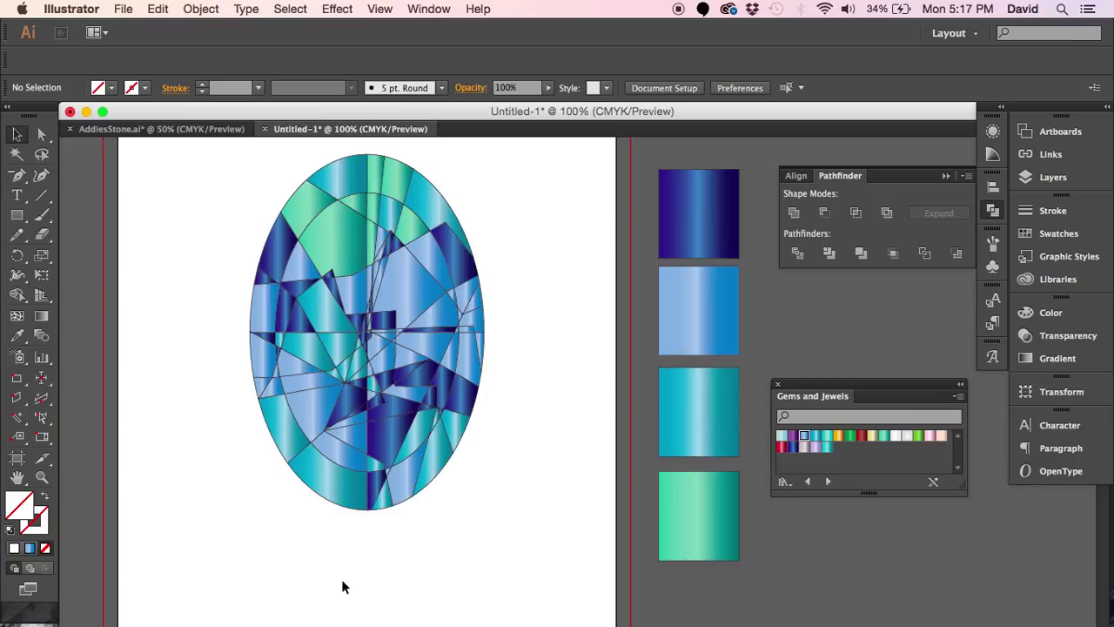
Step: Remove the leftover unfilled path at the gem's upper right edge and check the outlines for further strays
key("super+a")
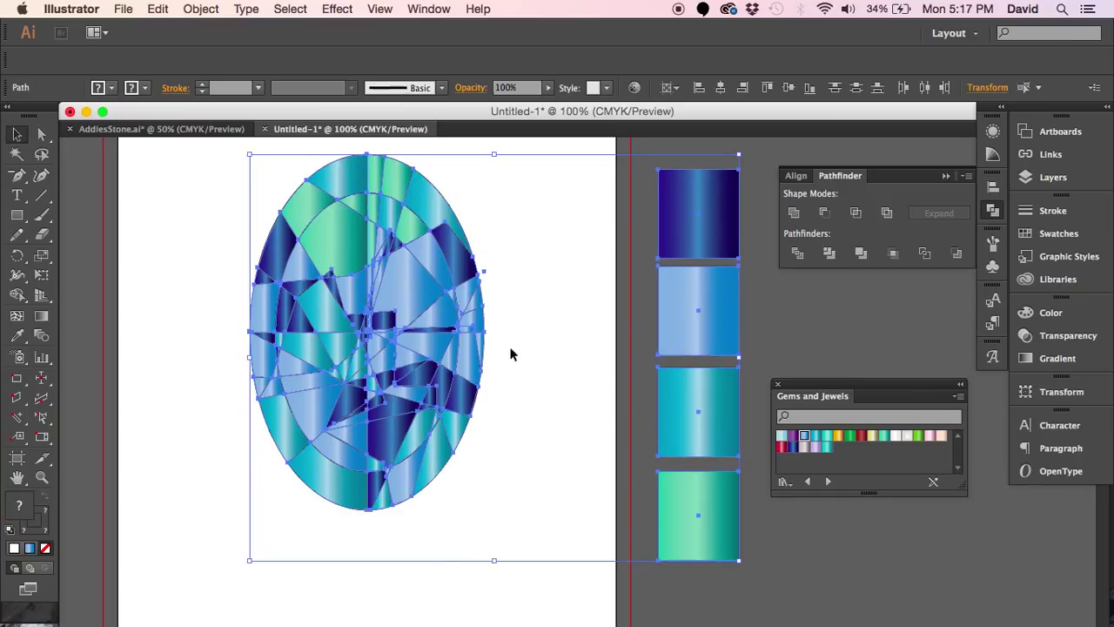
key("super+shift+a")
left_click(486, 277)
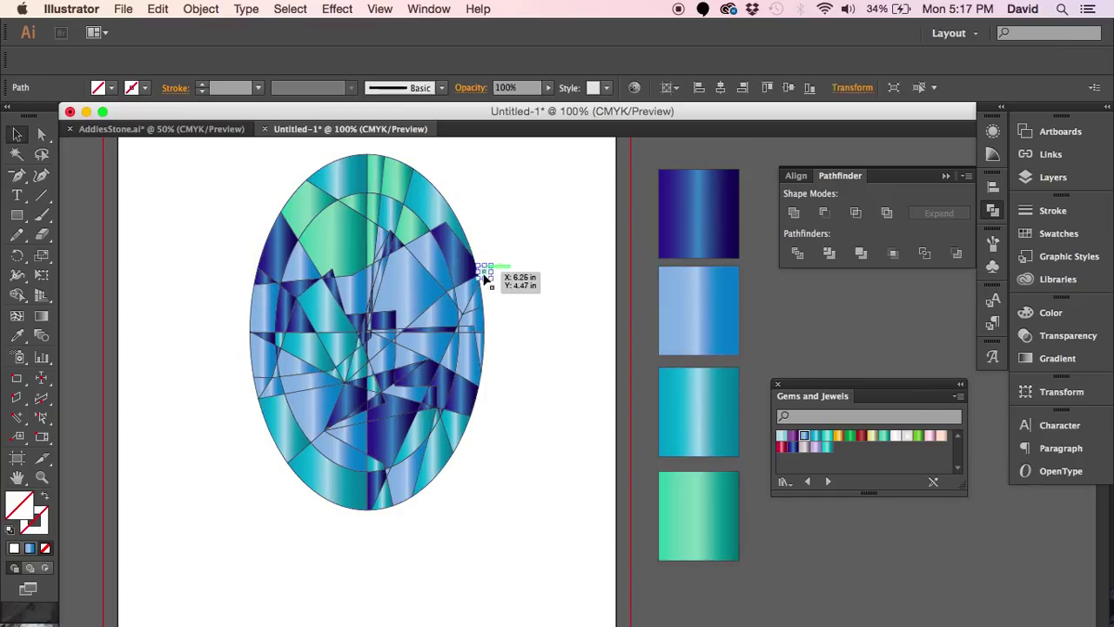
key("super+shift+a")
key("super+y")
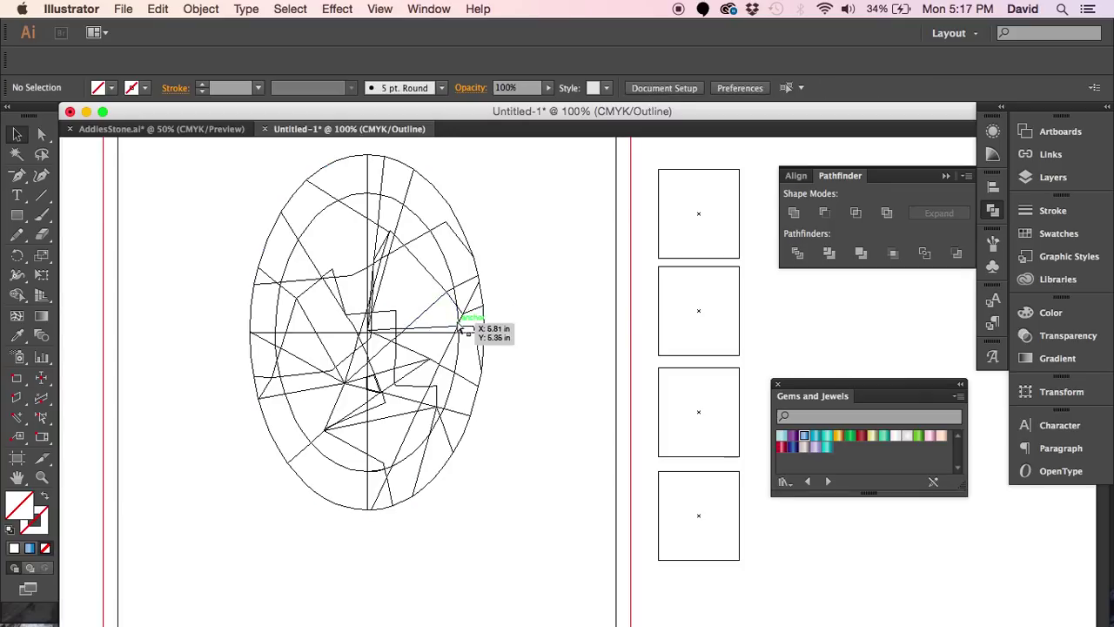
key("super+y")
key("super+a")
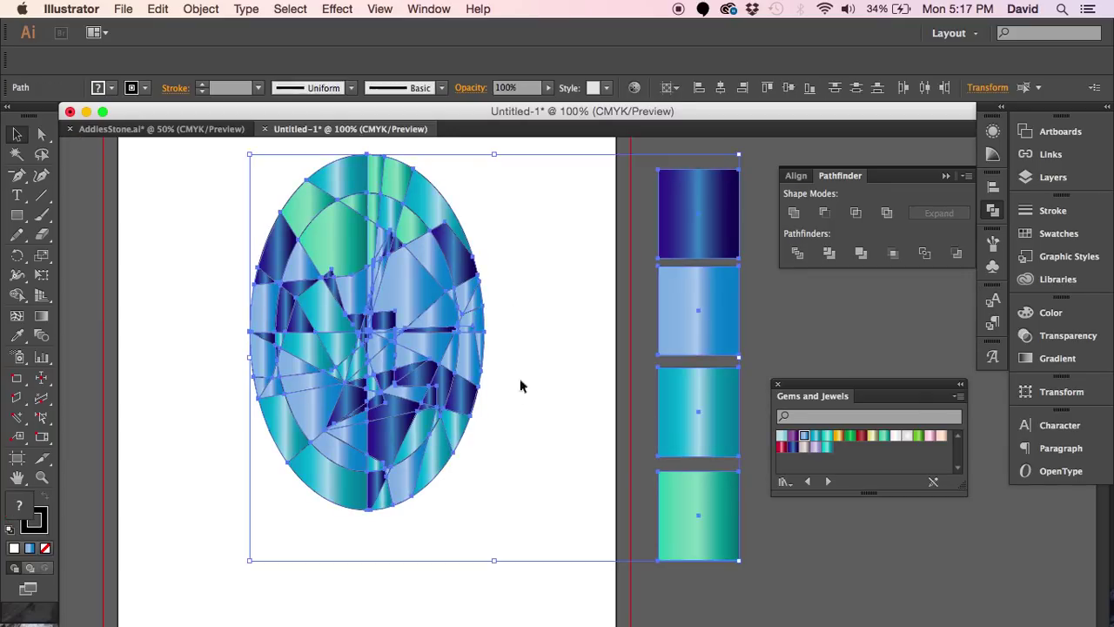
key("super+shift+a")
Step: Remove the stroke from all of the gem's facets, leaving the colour sample squares untouched
left_click_drag(223, 184, 559, 539)
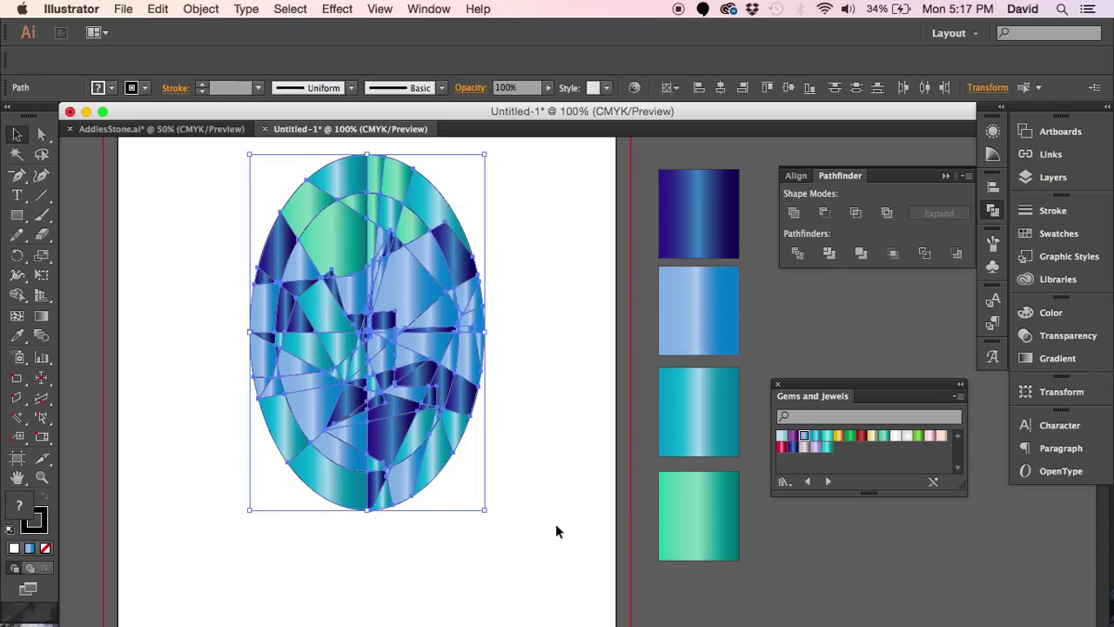
left_click(542, 513)
key("super+minus")
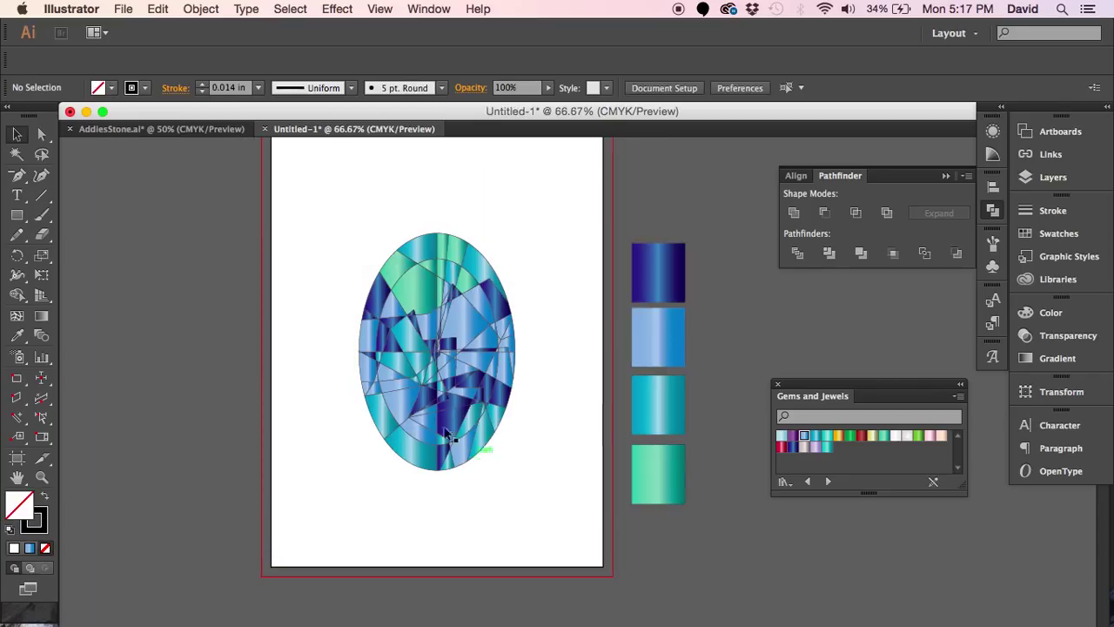
left_click_drag(329, 202, 562, 502)
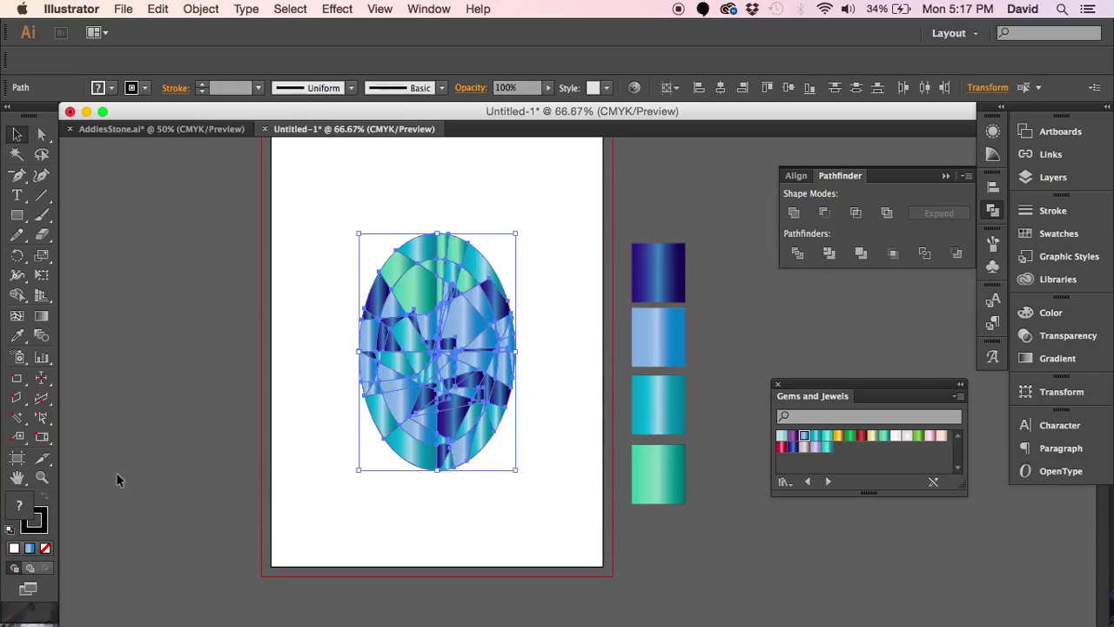
double_click(45, 522)
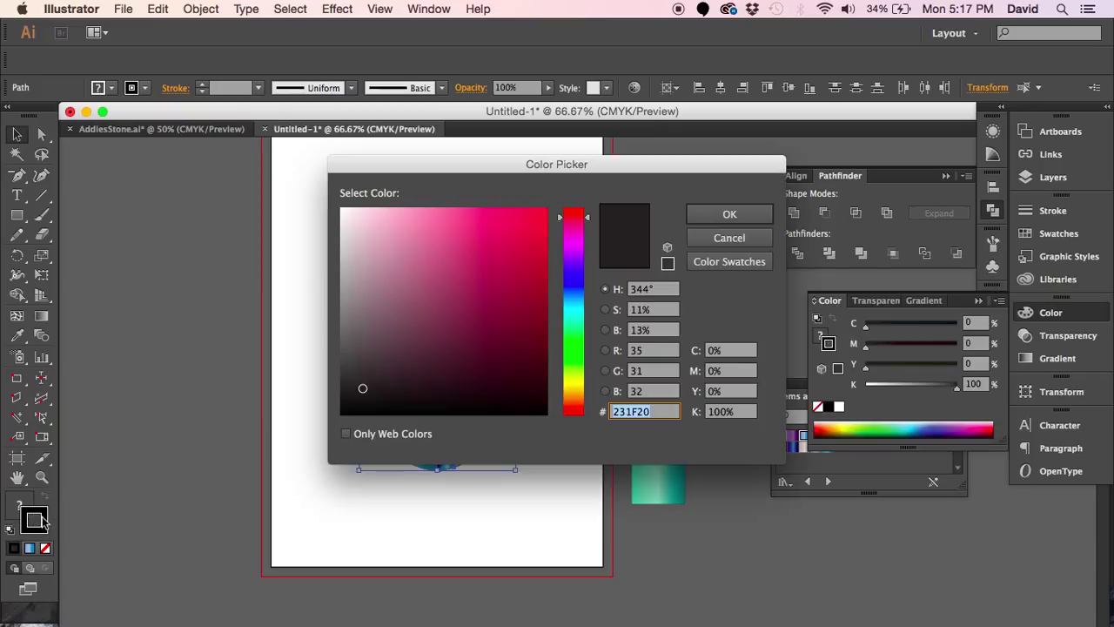
left_click(761, 240)
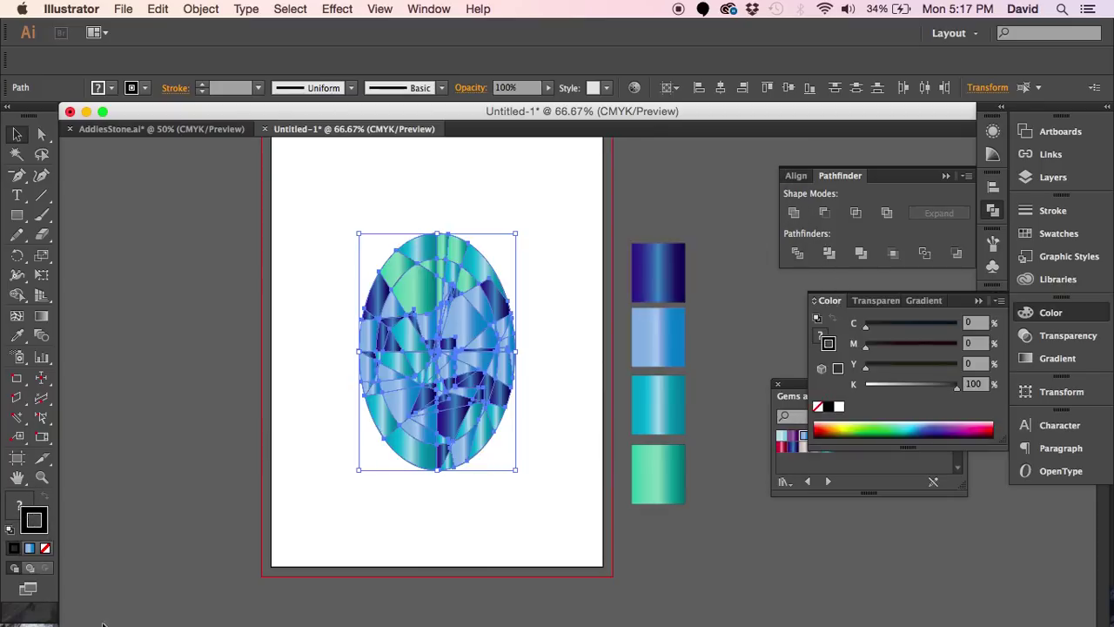
left_click(45, 548)
left_click(326, 507)
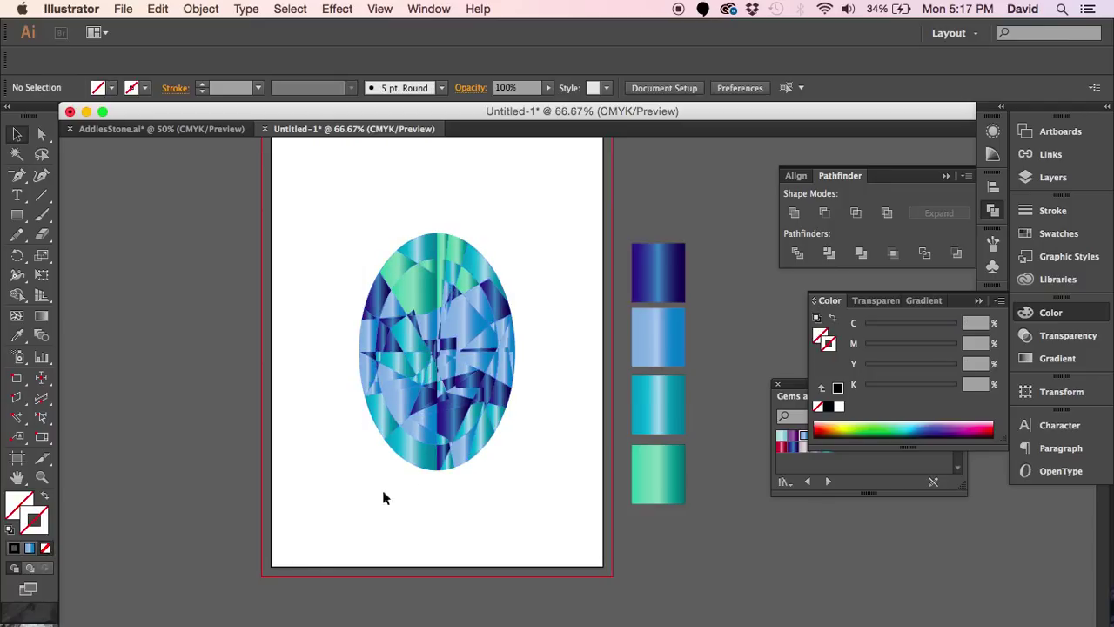
Step: Move the whole gem slightly up and to the left on the artboard and clear the selection
left_click_drag(524, 485, 296, 194)
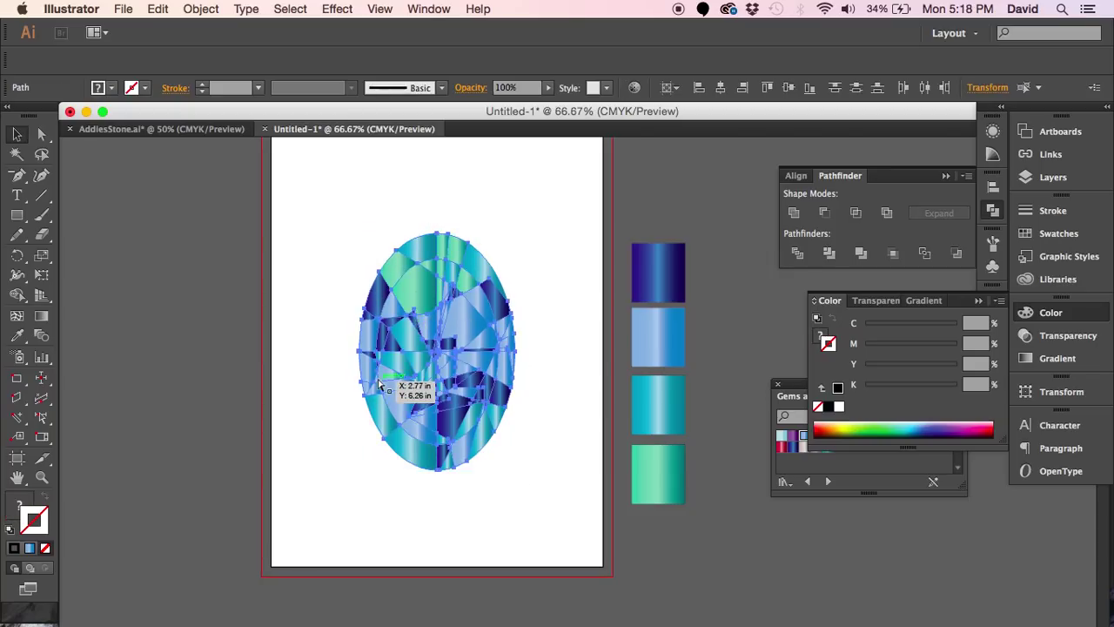
left_click_drag(379, 385, 376, 387)
left_click(323, 480)
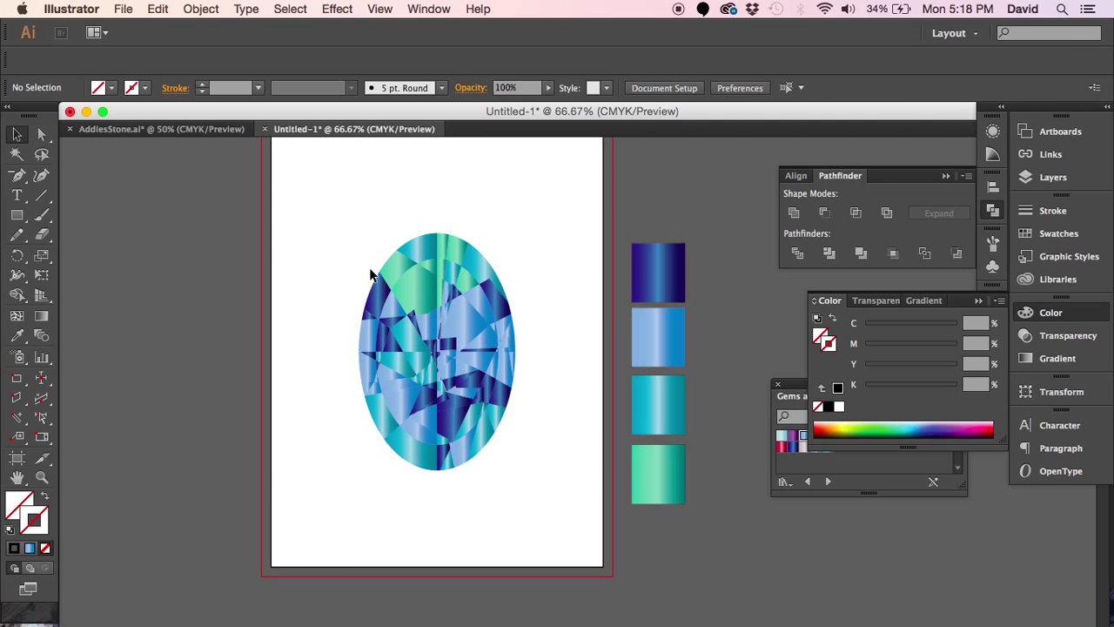
left_click_drag(344, 241, 522, 448)
left_click(502, 475)
left_click_drag(452, 370, 424, 333)
left_click(525, 443)
left_click(533, 460)
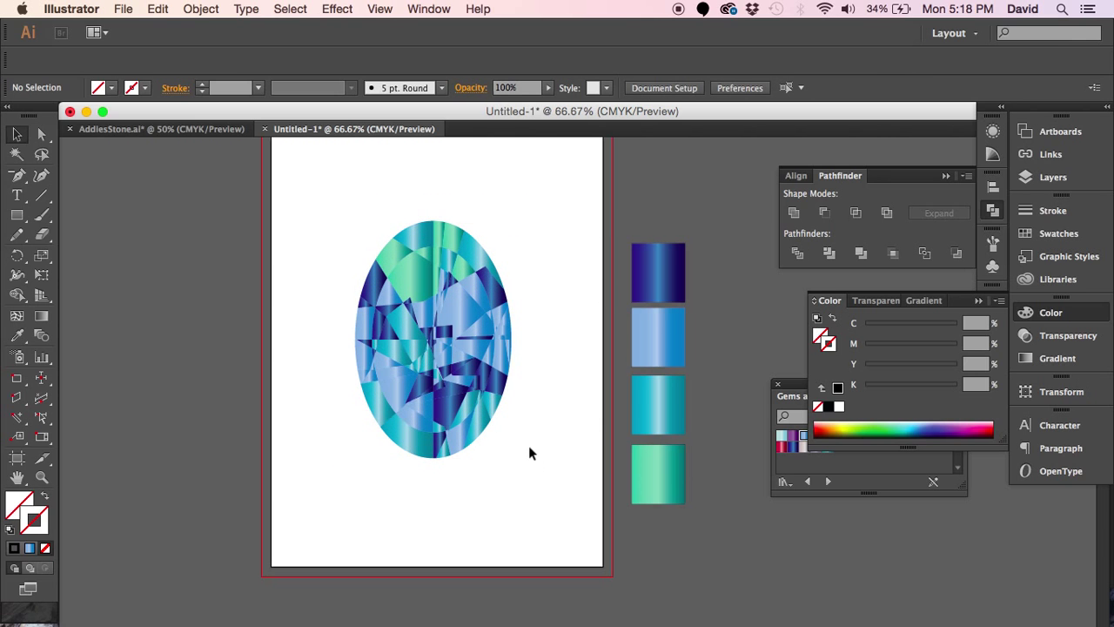
Step: Choose the Flare tool and accept its options with a 100 pt diameter, 15 rays and 10 rings
key("z")
left_click_drag(343, 218, 584, 506)
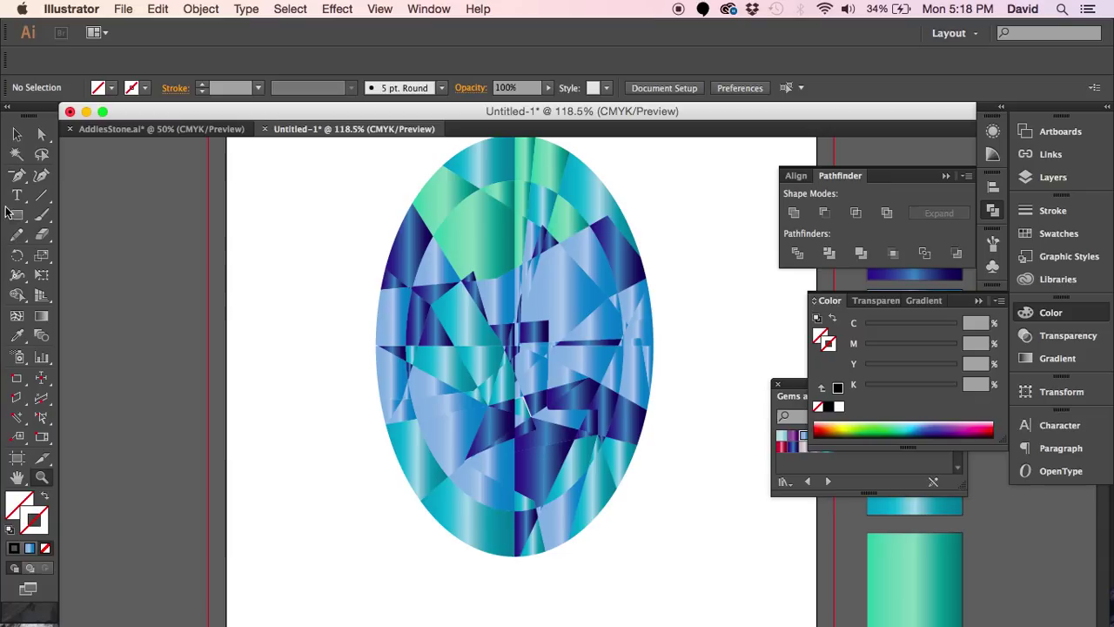
left_click_drag(17, 215, 87, 315)
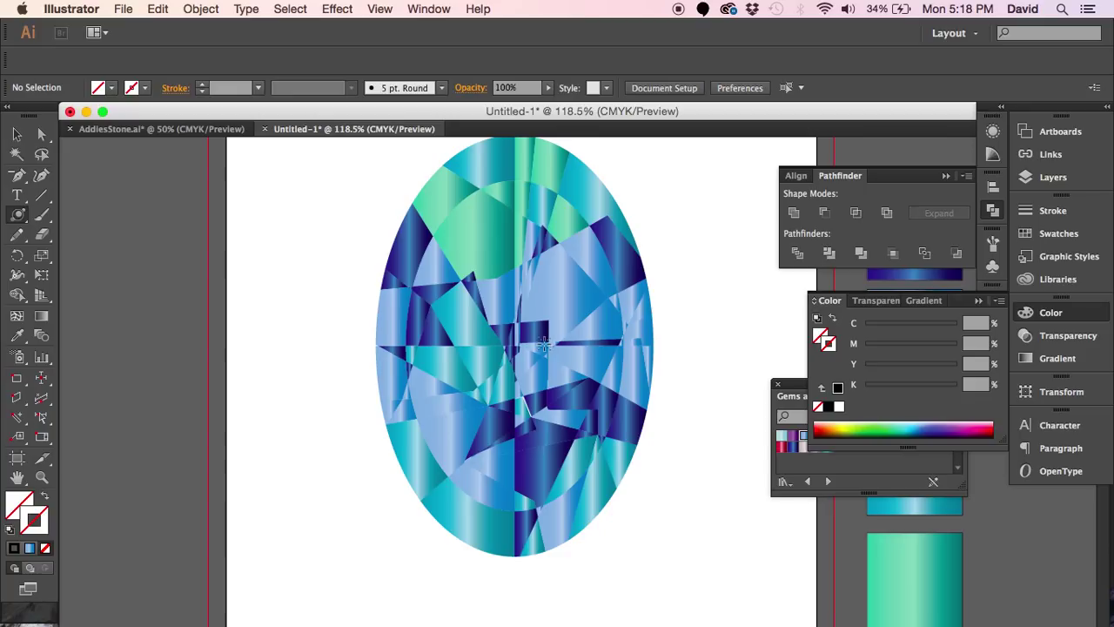
double_click(18, 217)
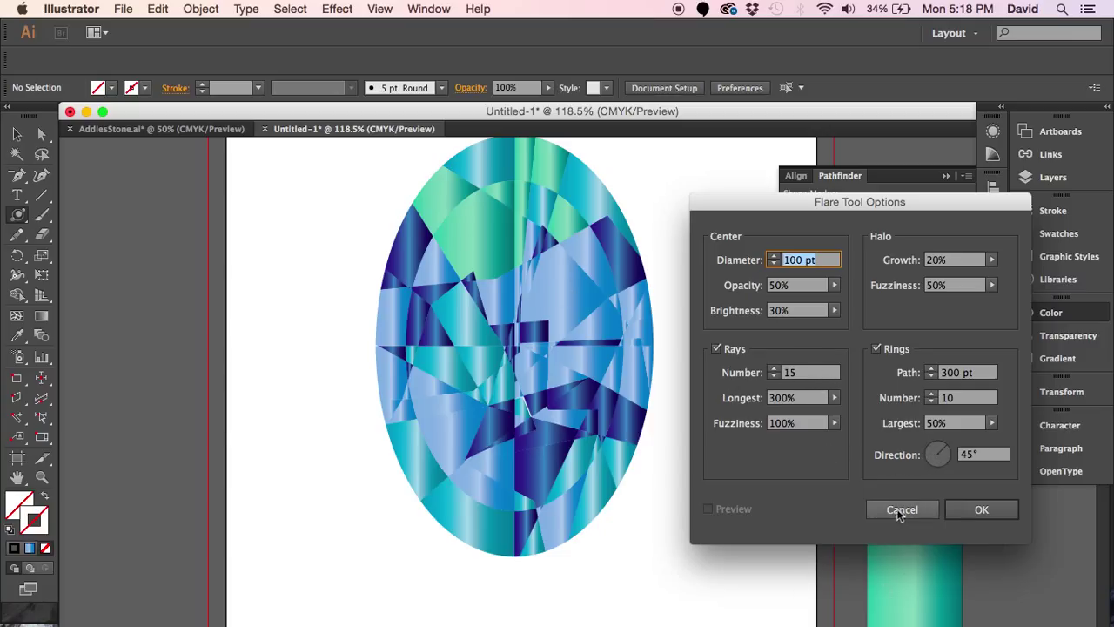
left_click(979, 509)
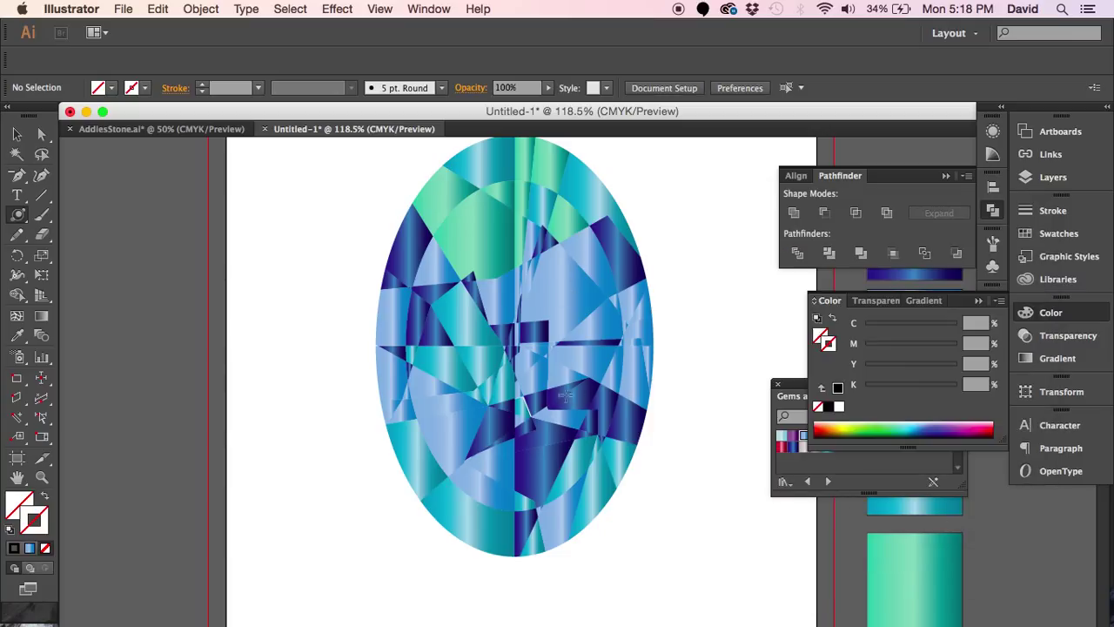
Step: Nudge the small turquoise facet just below the gem's centre to close the white gaps along its edges
key("z")
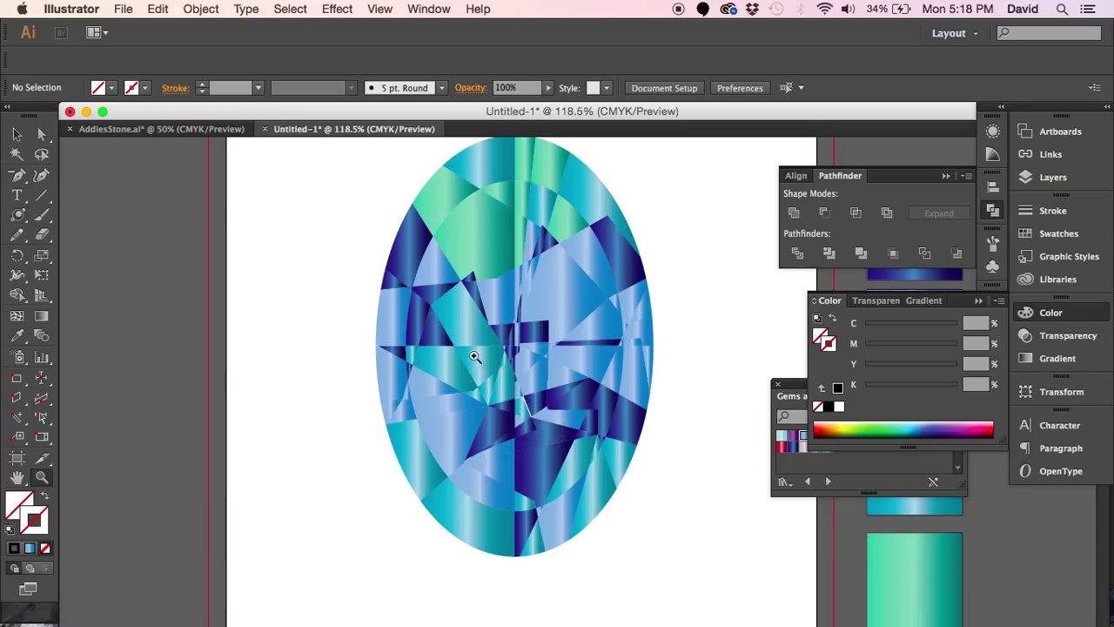
left_click_drag(473, 348, 659, 493)
left_click(41, 133)
left_click(410, 318)
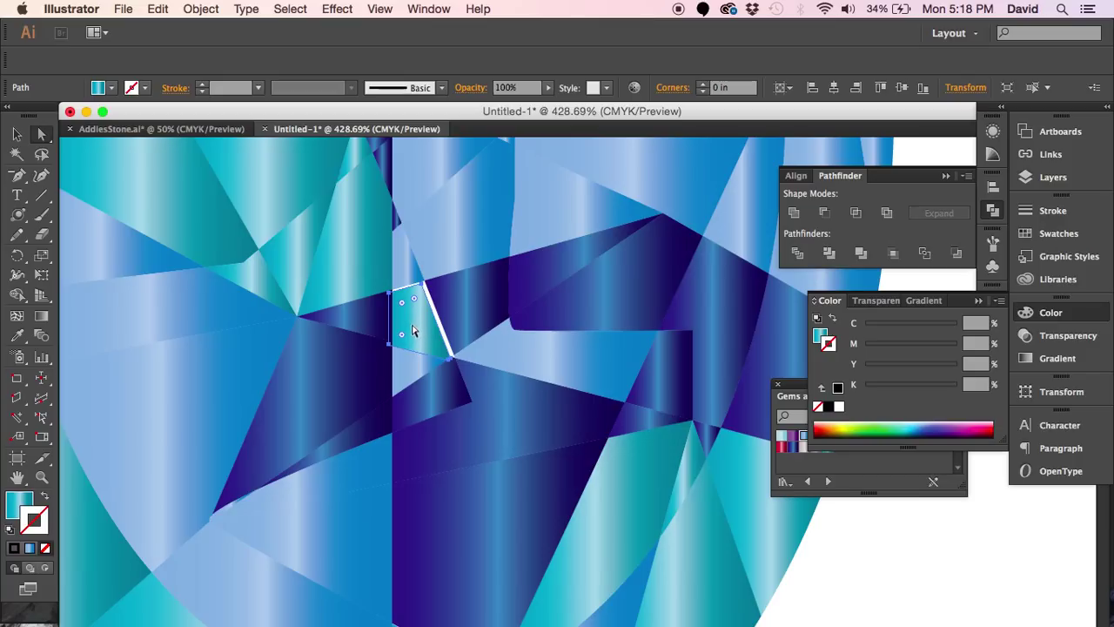
left_click_drag(413, 331, 418, 326)
key("z")
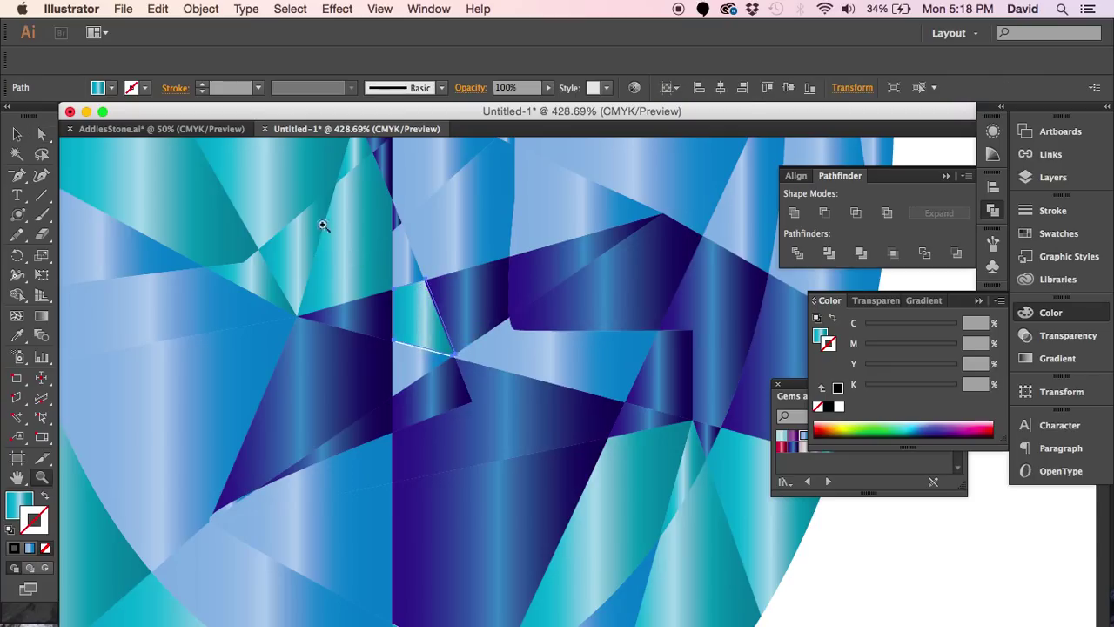
left_click_drag(323, 224, 626, 477)
left_click_drag(294, 178, 649, 459)
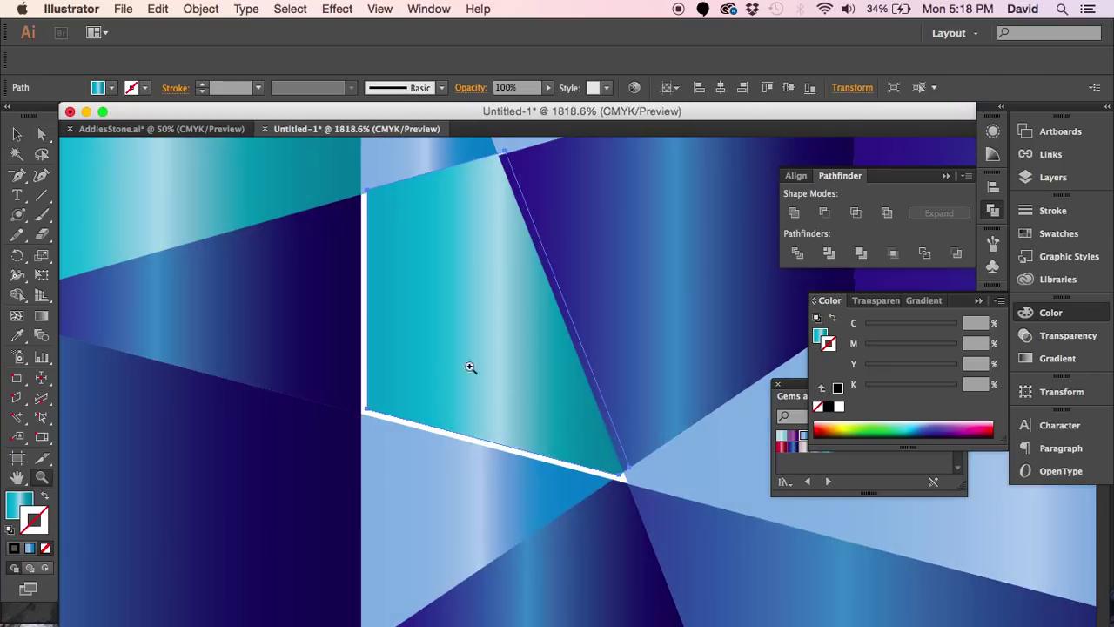
left_click(41, 134)
left_click_drag(497, 287, 487, 291)
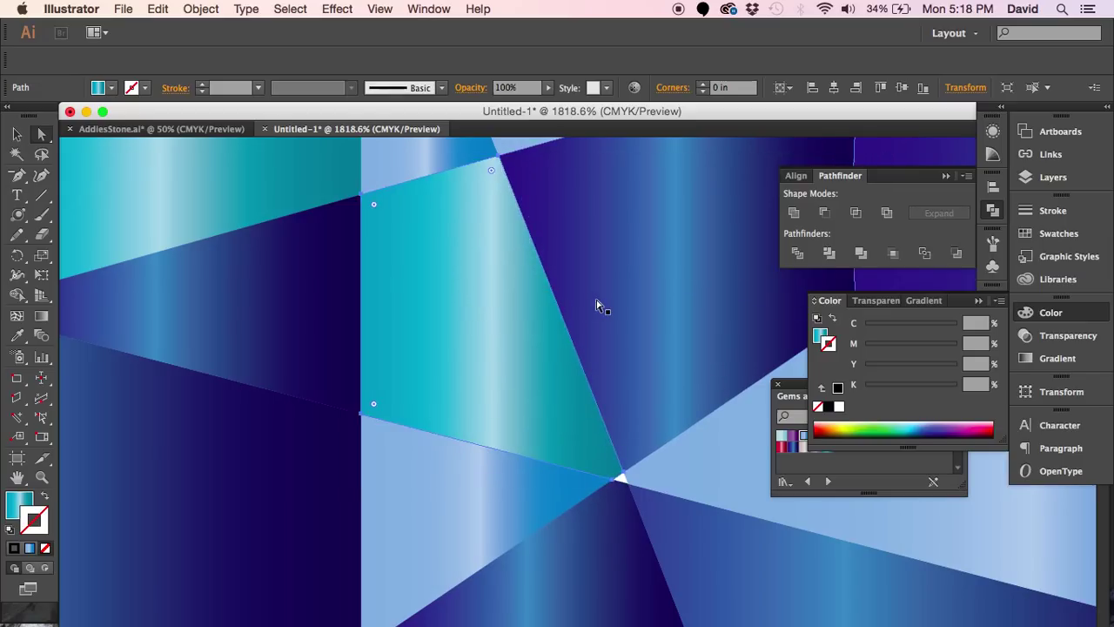
Step: Fill the tiny white triangle at the turquoise facet's lower right corner with the dark blue gradient sampled from the facet below
left_click(622, 476)
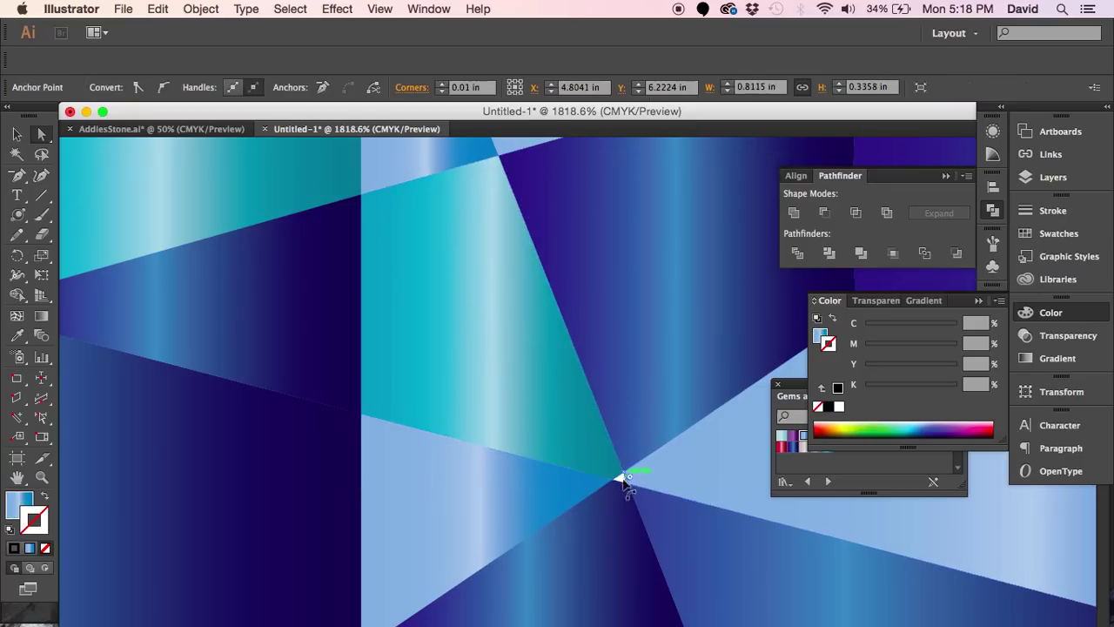
left_click(624, 476)
left_click(623, 478)
left_click(622, 478)
key("z")
left_click_drag(559, 414, 691, 537)
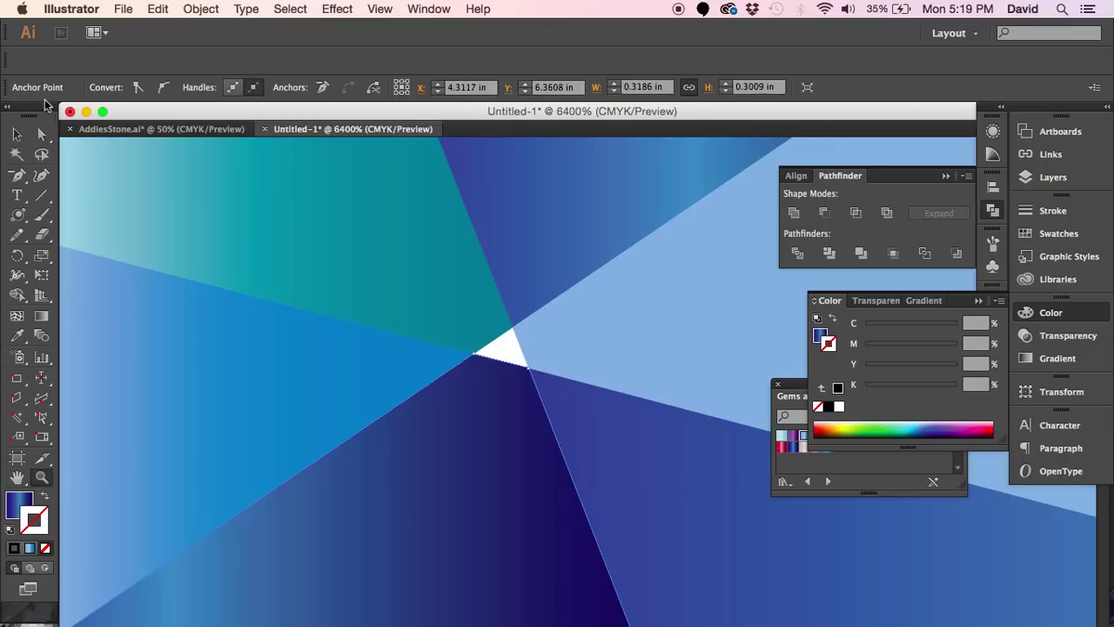
left_click(41, 135)
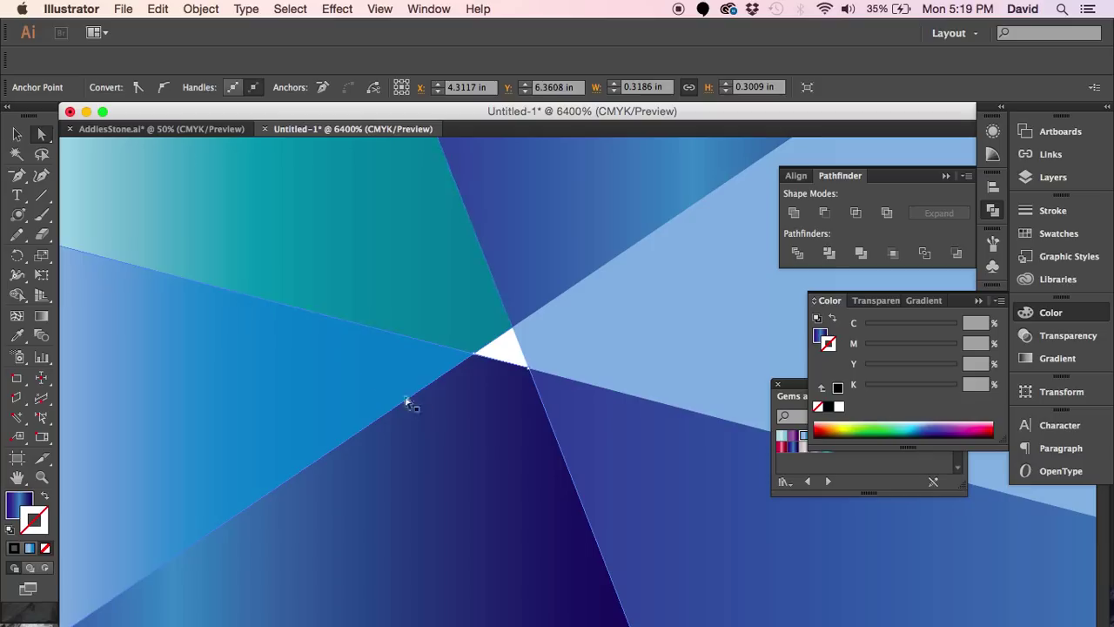
left_click(505, 350)
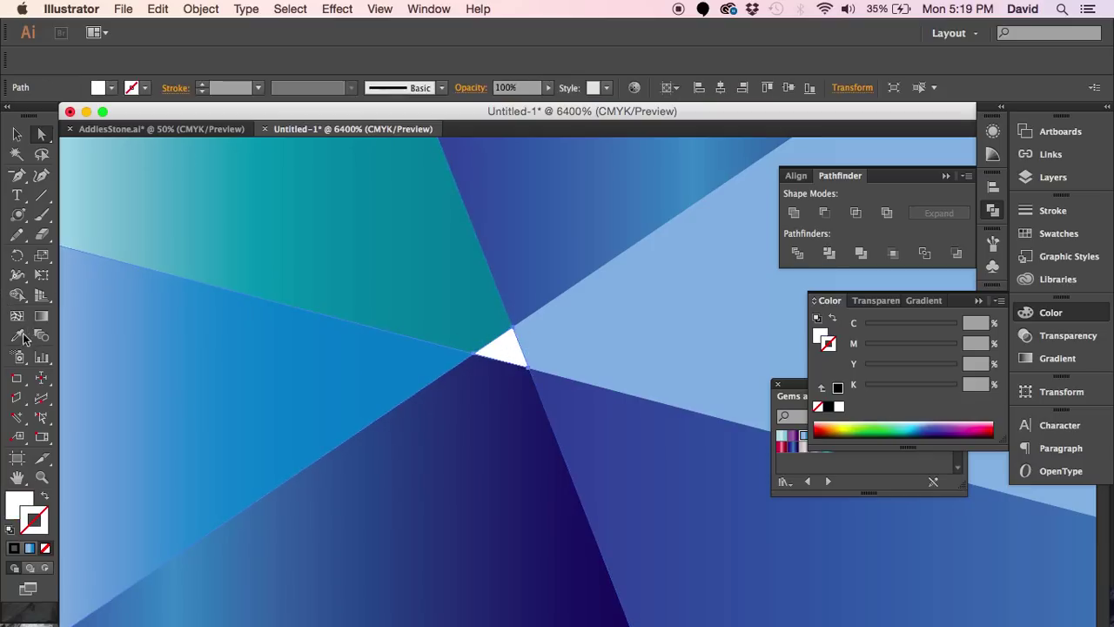
left_click(17, 336)
left_click(550, 578)
left_click(12, 138)
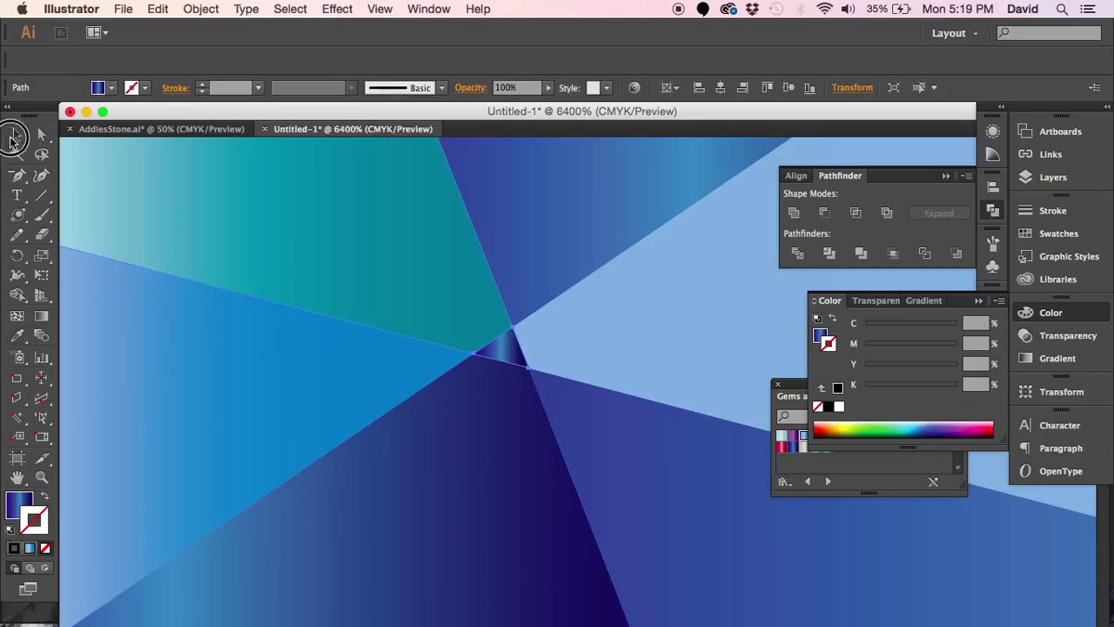
Step: Draw a flare where the facets meet in the gem's upper right half, with its ring trail ending at the gem's right edge
left_click(177, 209)
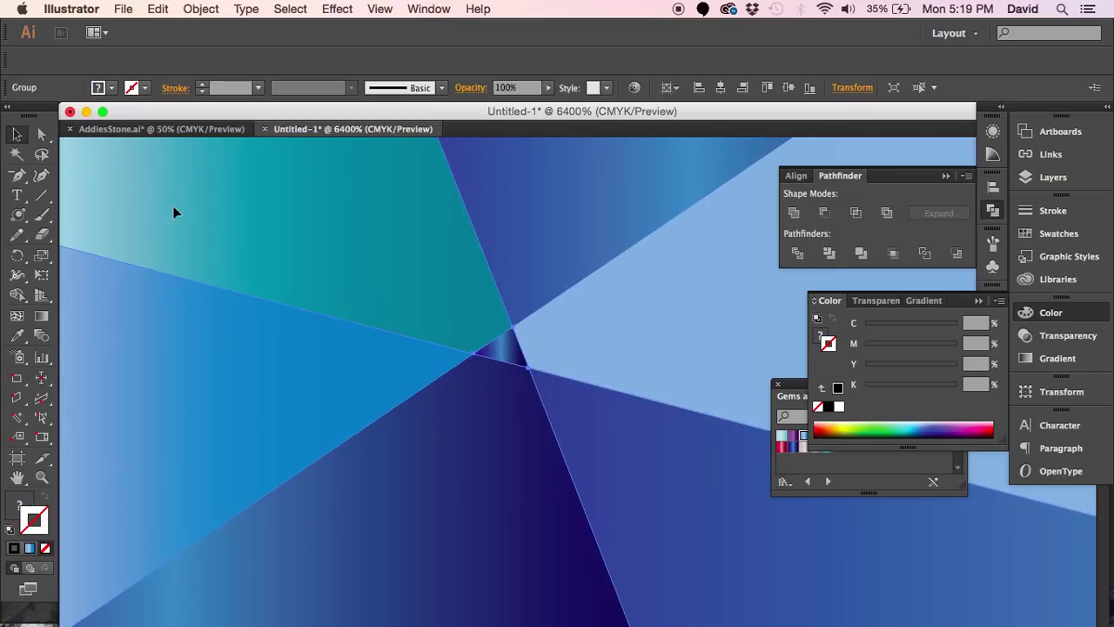
key("super+0")
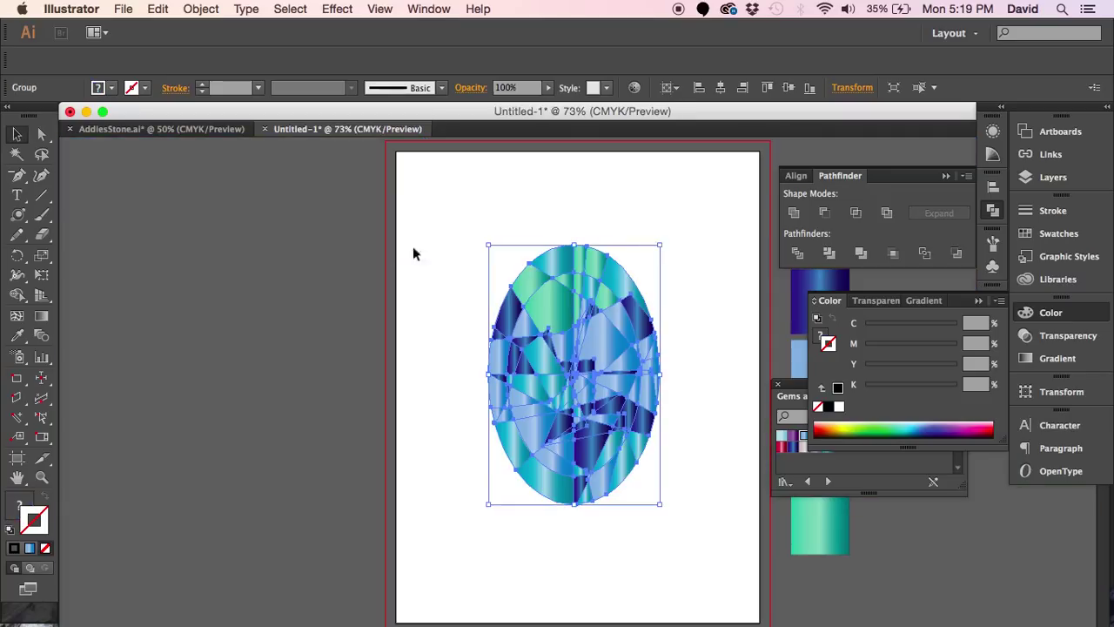
left_click(421, 265)
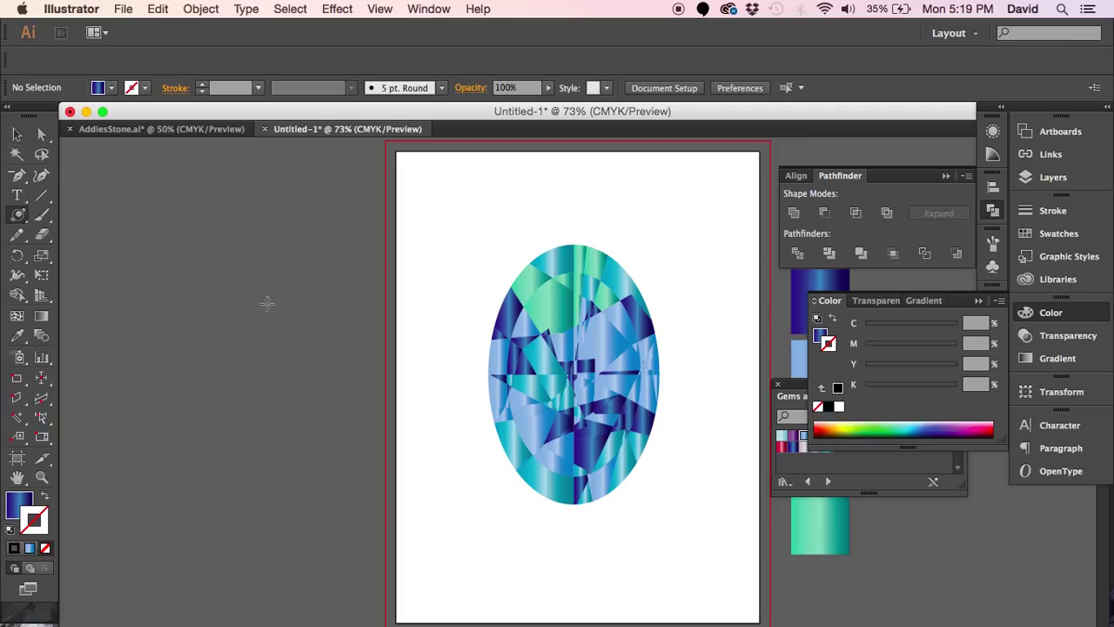
key("z")
left_click_drag(495, 231, 705, 500)
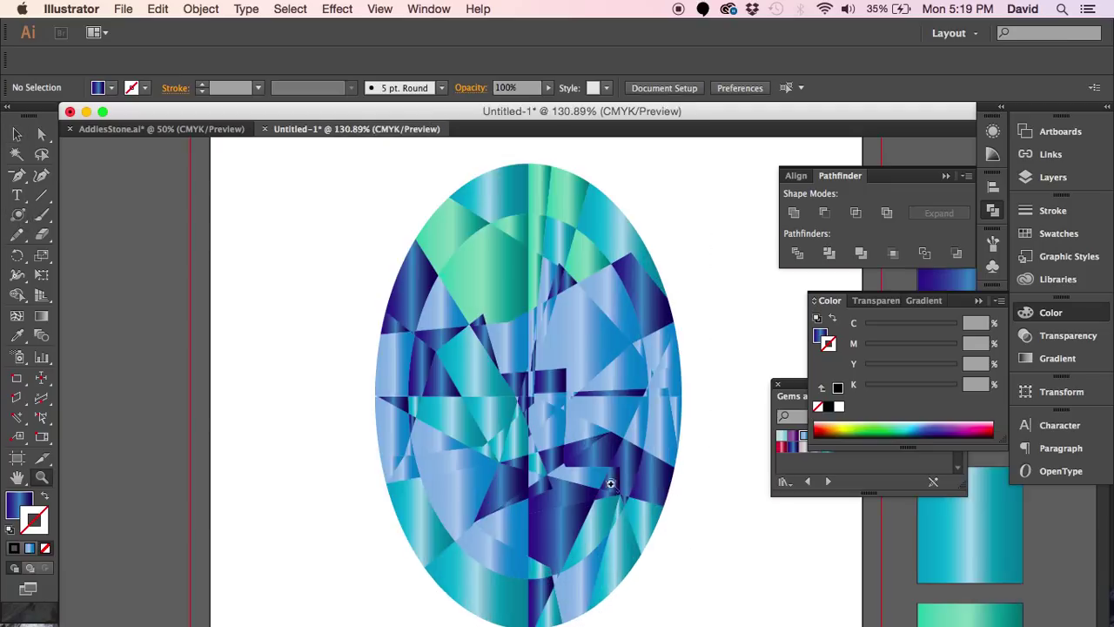
left_click(25, 215)
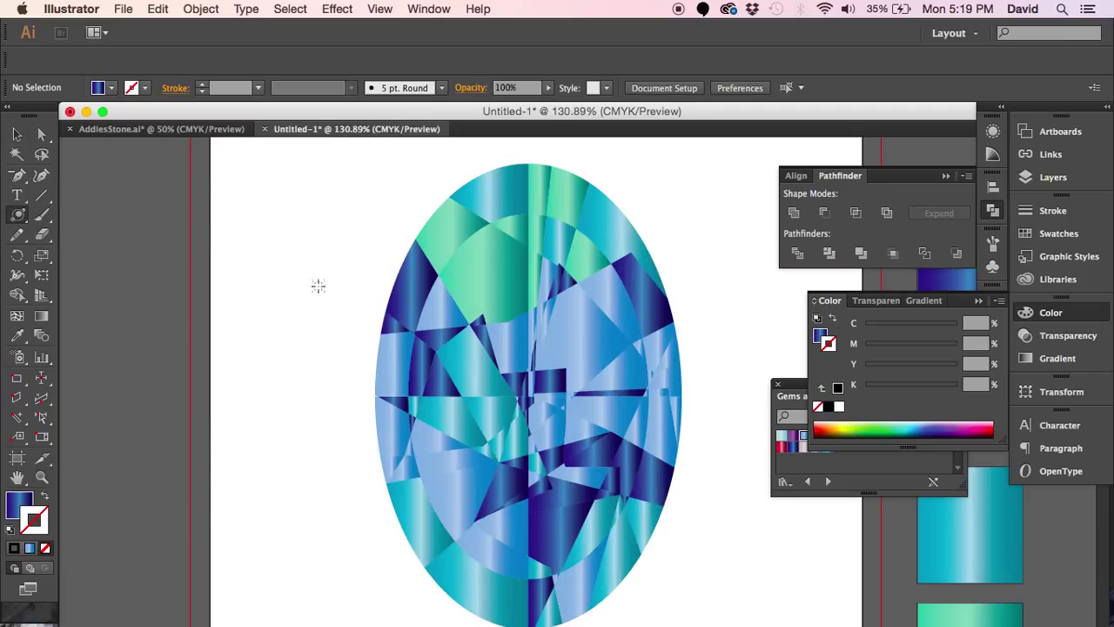
mouse_move(576, 284)
left_mouse_down()
mouse_move(600, 299)
mouse_move(586, 296)
left_mouse_up()
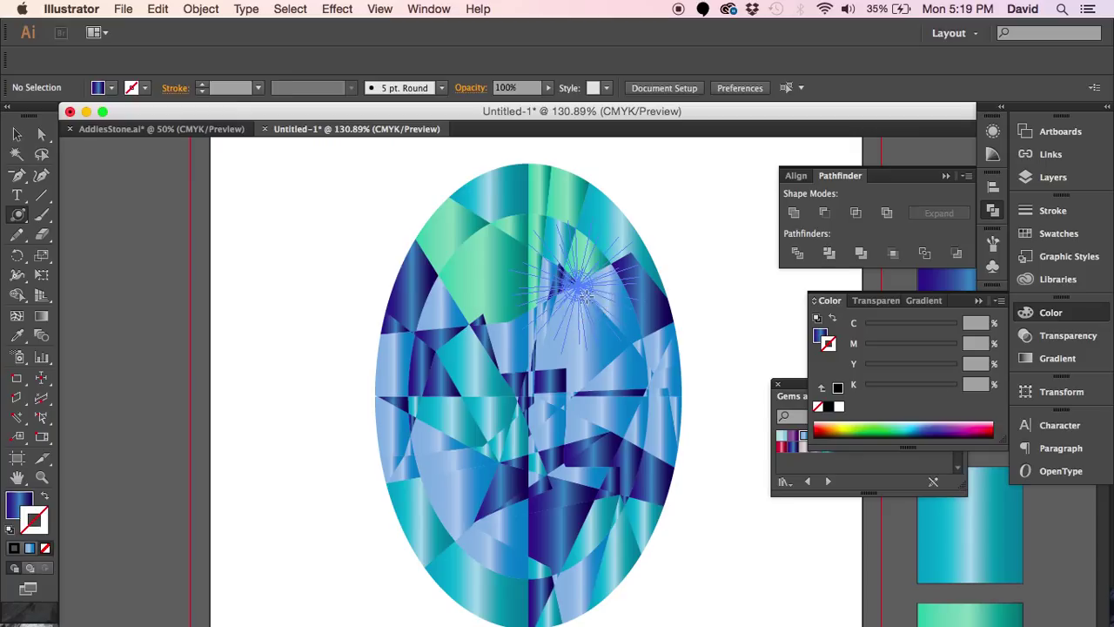
left_click(685, 378)
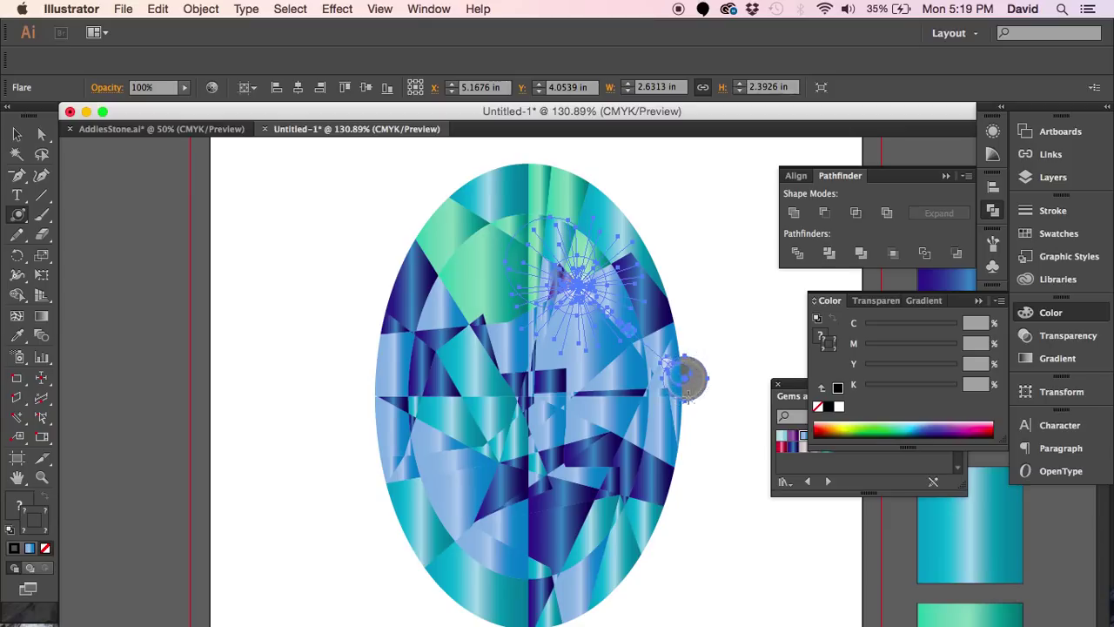
Step: Remove the ring trail of the upper right flare, keeping only its starburst, and clear the selection
left_click(19, 217)
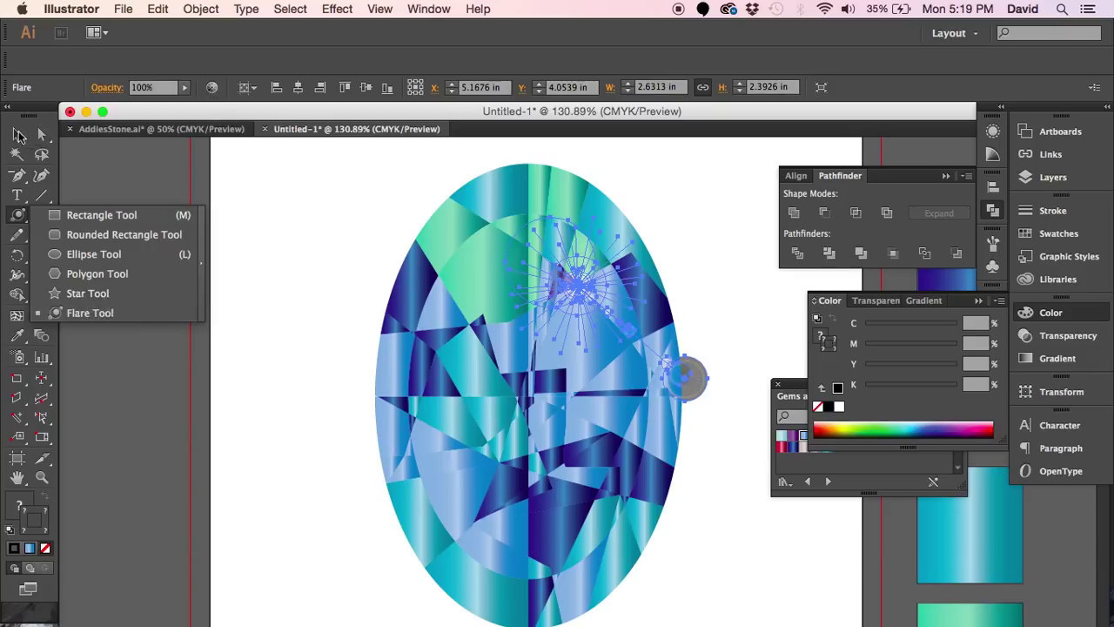
left_click(19, 136)
left_click(376, 296)
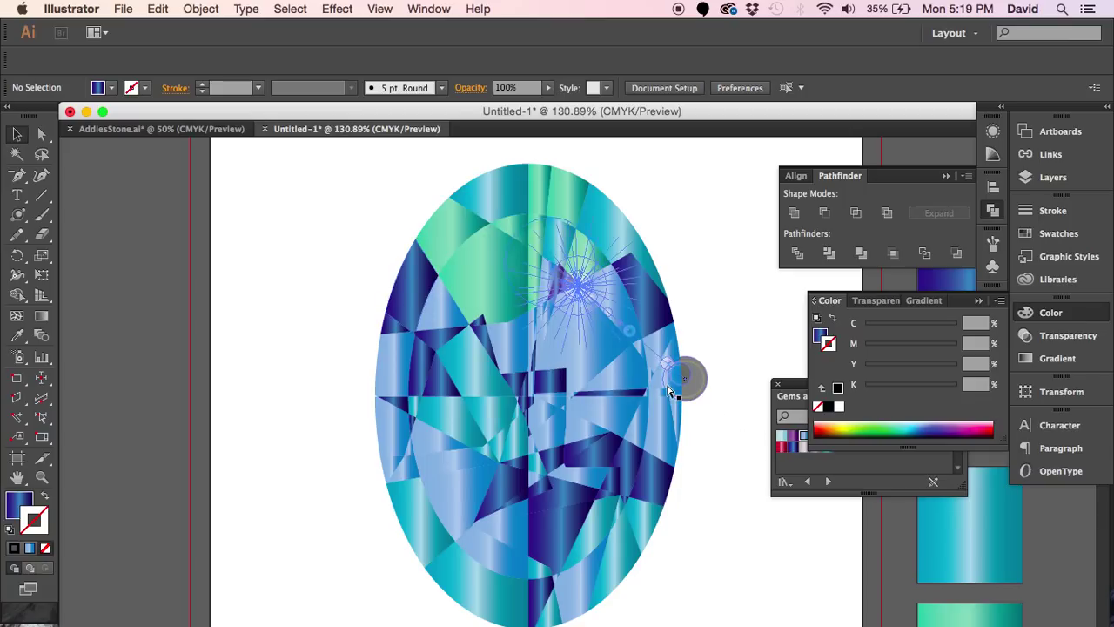
left_click(668, 390)
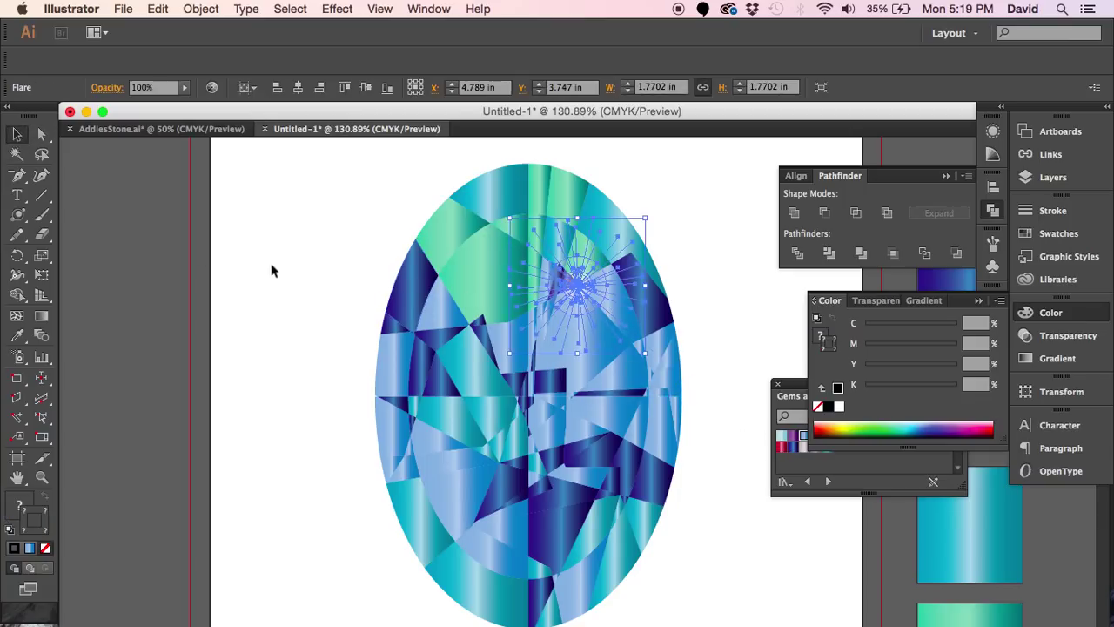
left_click(299, 294)
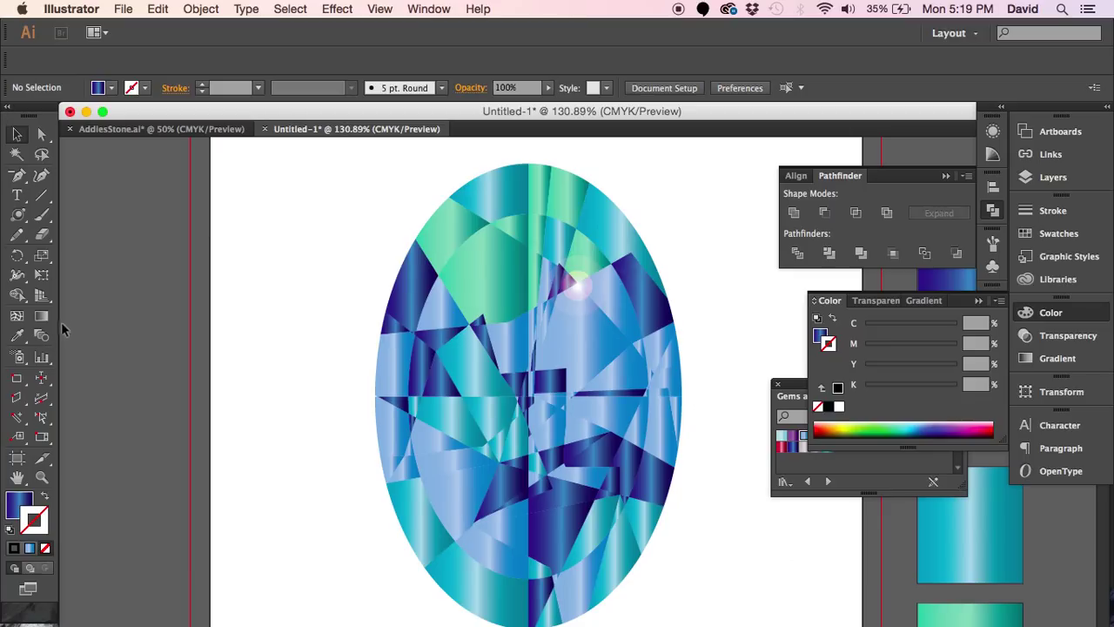
Step: Draw a flare about 2.81 in wide on the gem's vertical centre line near its bottom end
left_click_drag(252, 363, 273, 291)
left_click(14, 214)
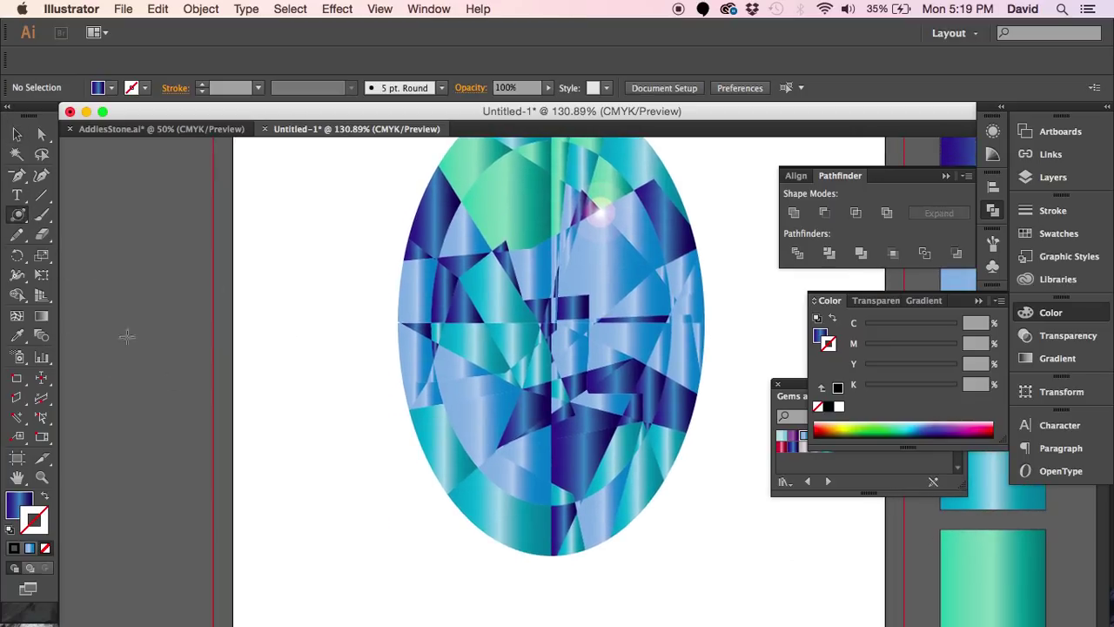
left_click_drag(445, 496, 493, 525)
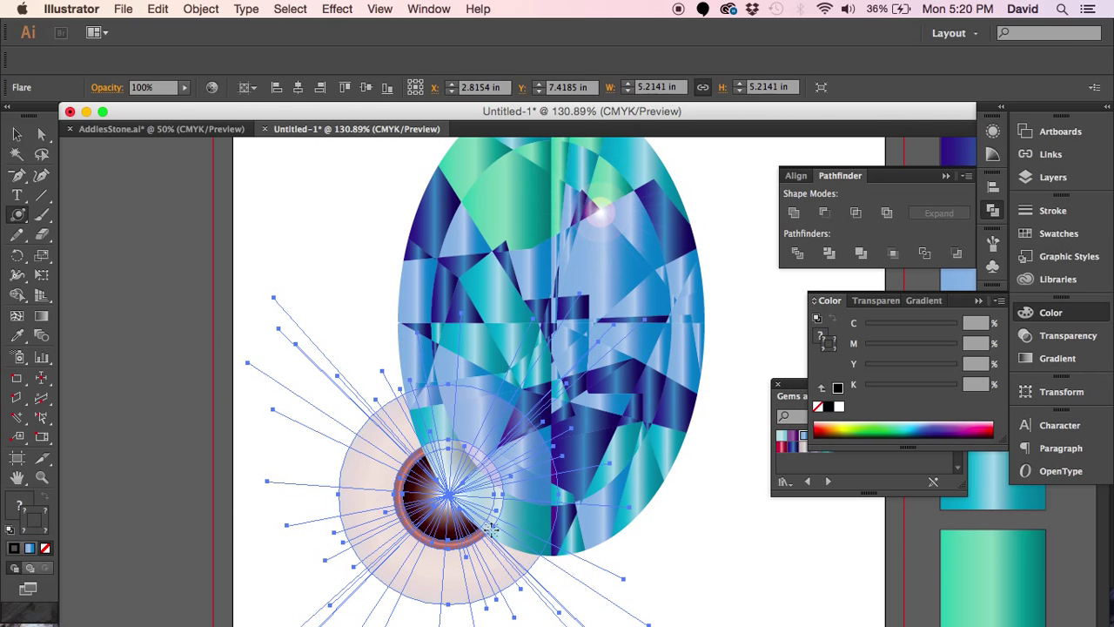
key("ctrl+z")
left_click_drag(552, 478, 570, 495)
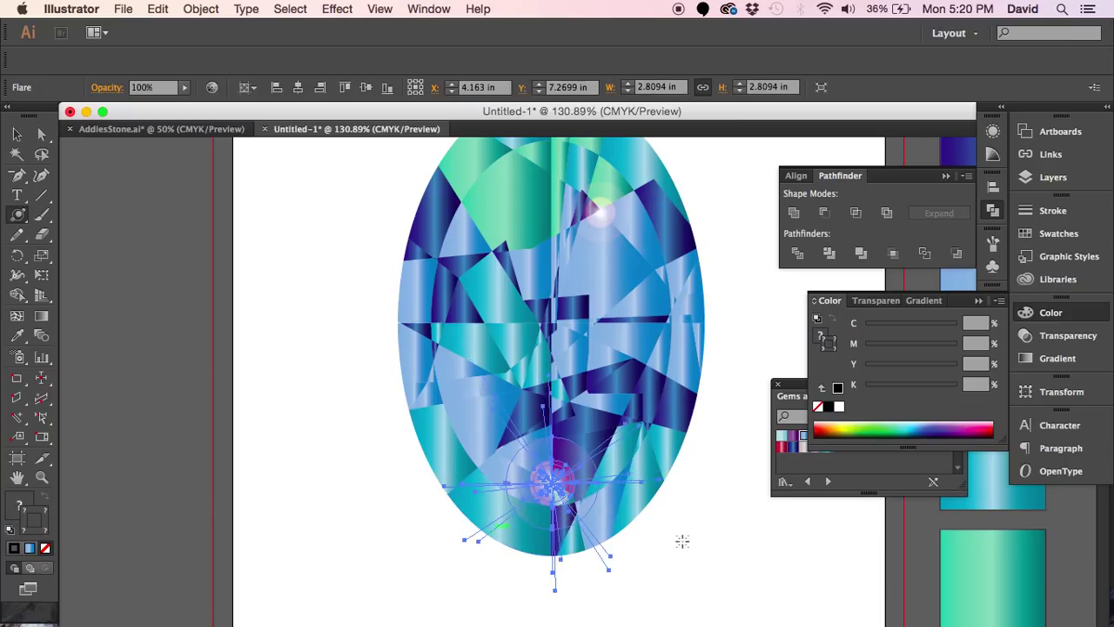
Step: Add a flare over the dark blue facets at the gem's left side, with its rings trailing toward the bottom end, and deselect it
left_click_drag(627, 359, 566, 428)
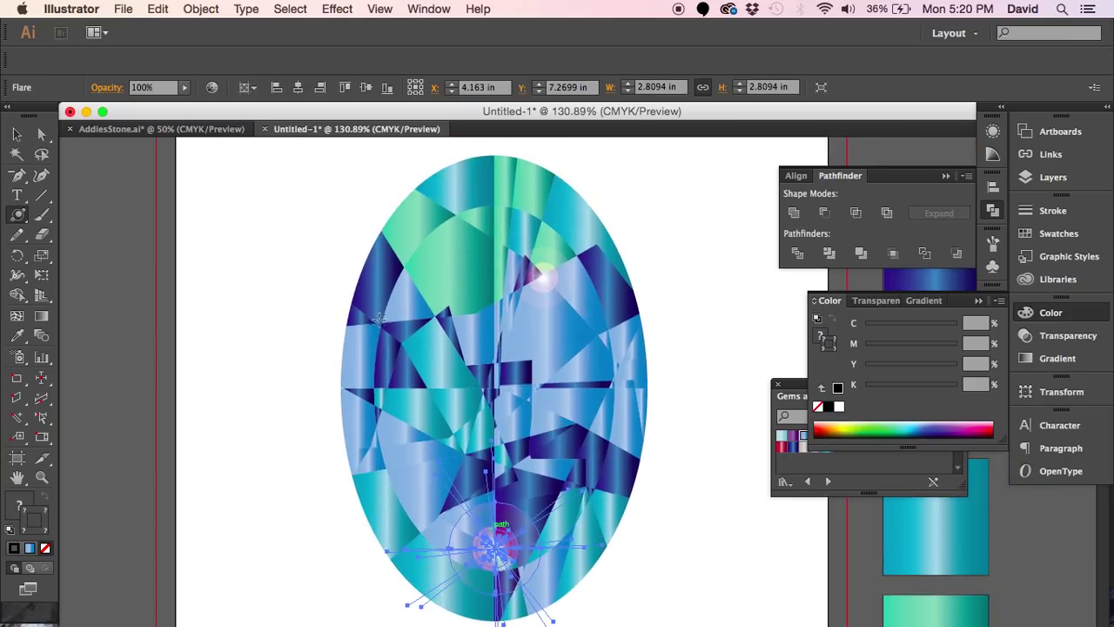
left_click(391, 333)
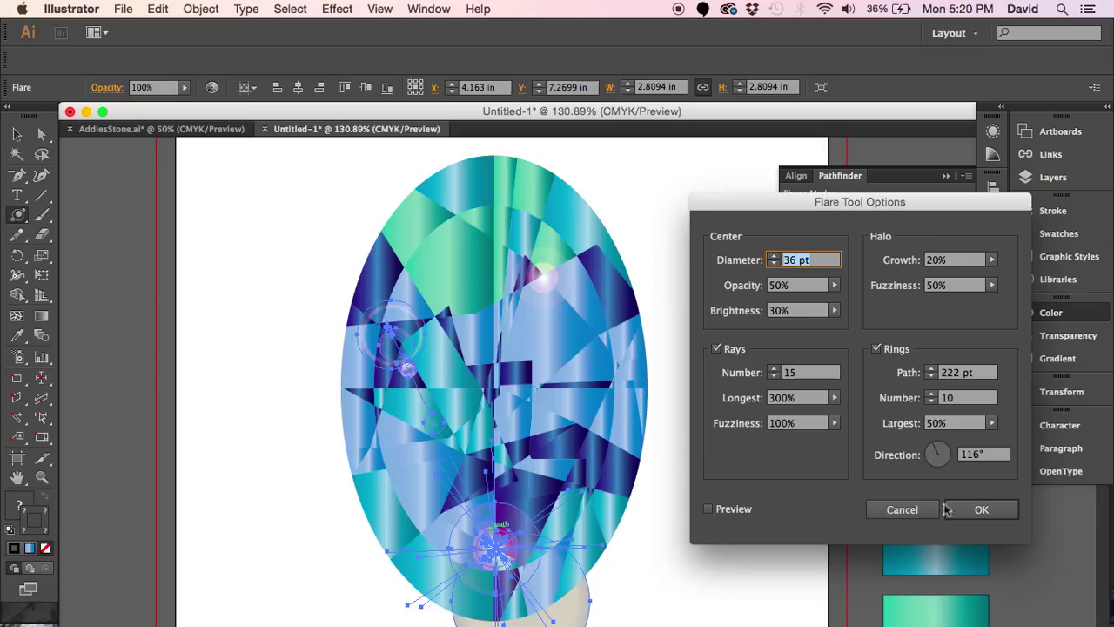
left_click(902, 509)
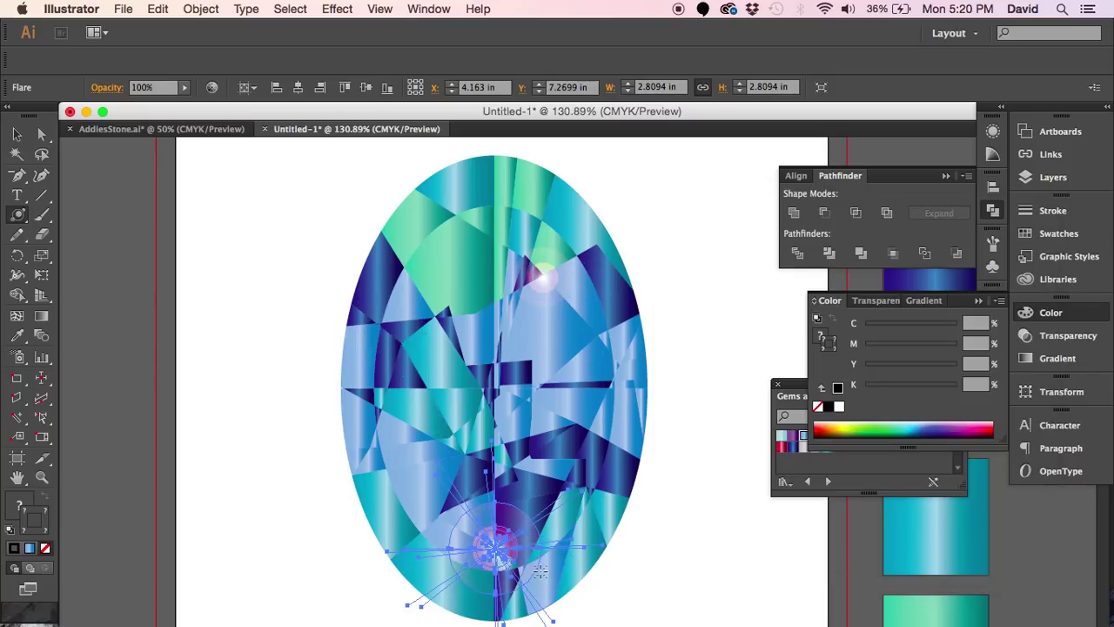
left_click_drag(383, 327, 467, 414)
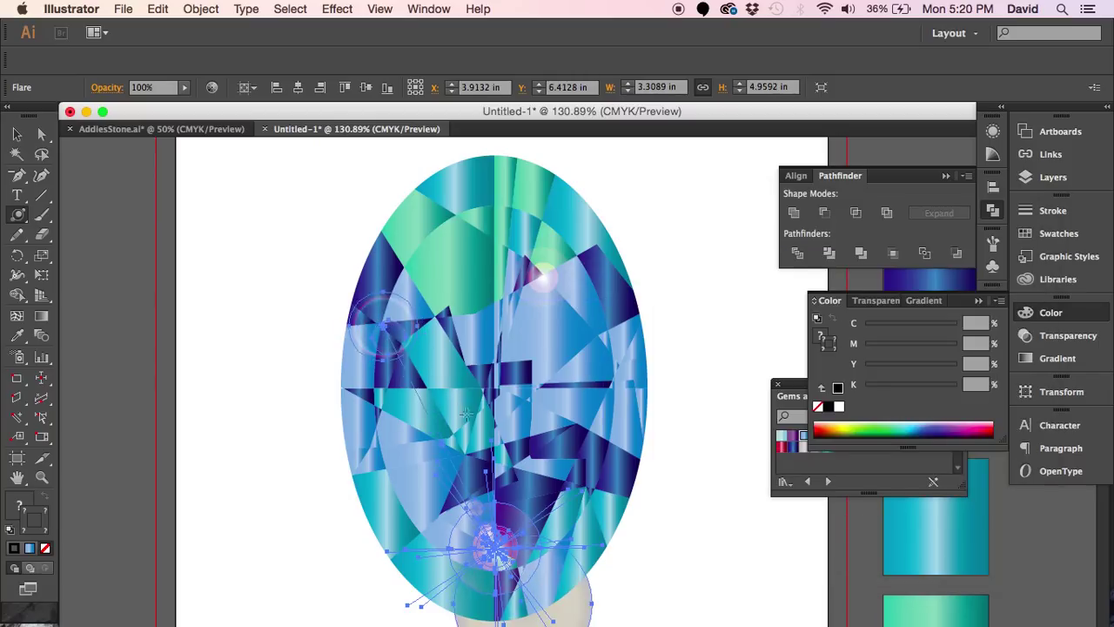
left_click(17, 134)
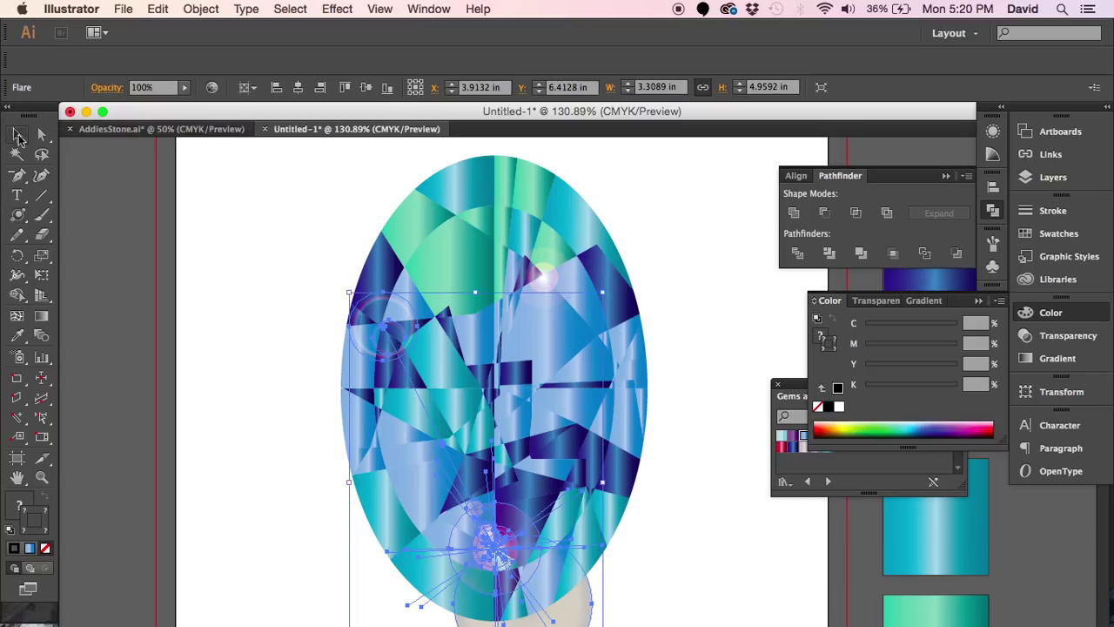
left_click(339, 354)
left_click(283, 434)
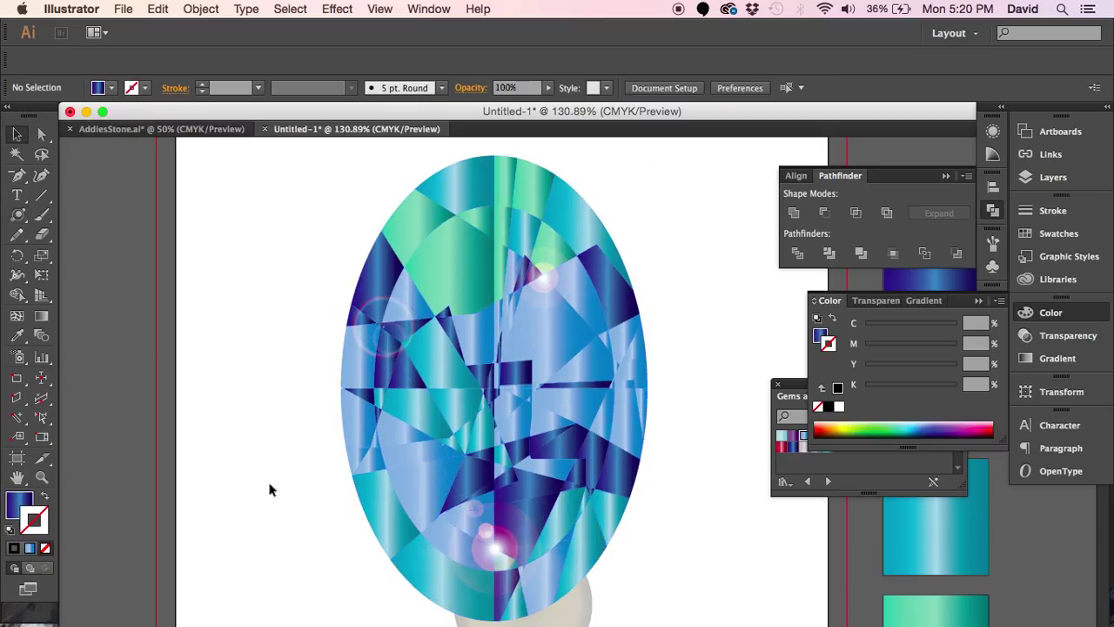
Step: Draw a flare about 1.59 in wide, without a ring trail, on the dark blue facet in the gem's lower right half
left_click(17, 215)
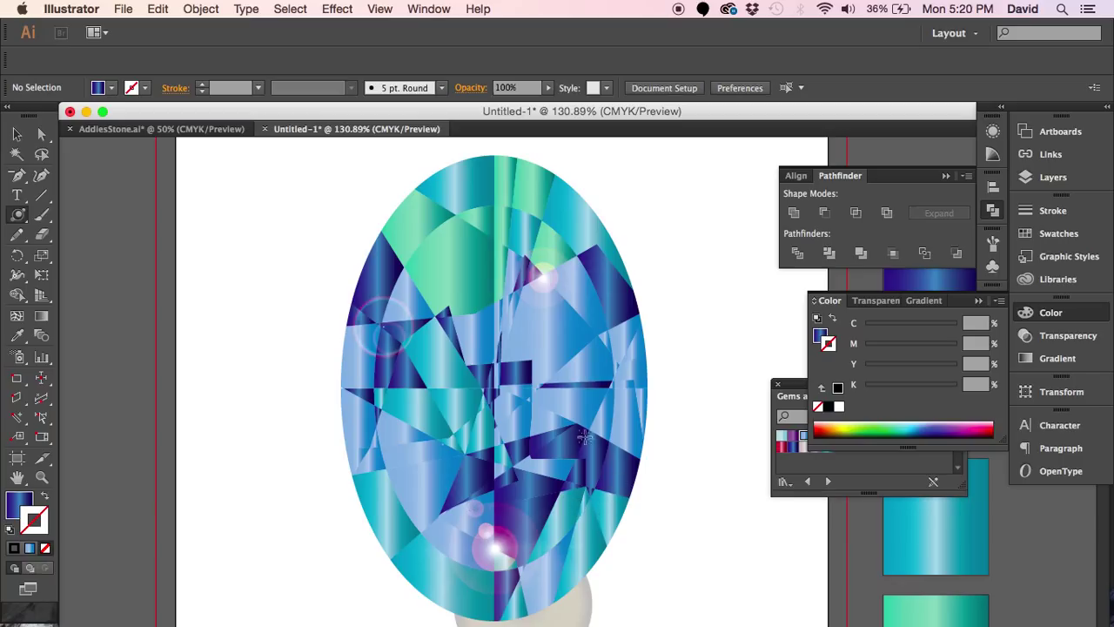
left_click_drag(590, 432, 601, 441)
left_click_drag(435, 230, 453, 215)
key("super+z")
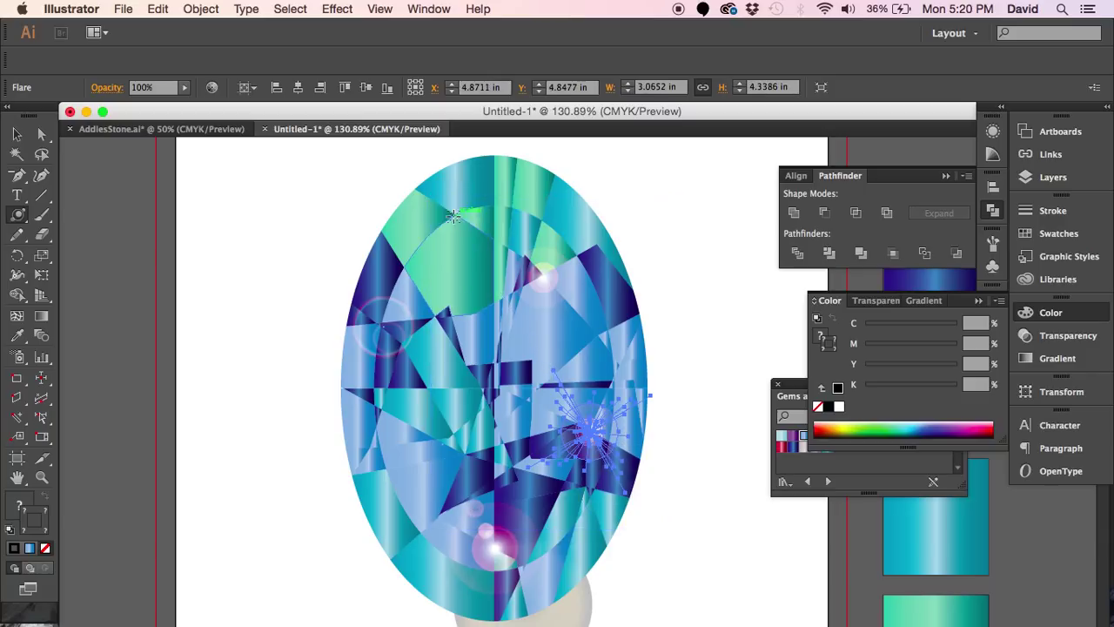
right_click(279, 273)
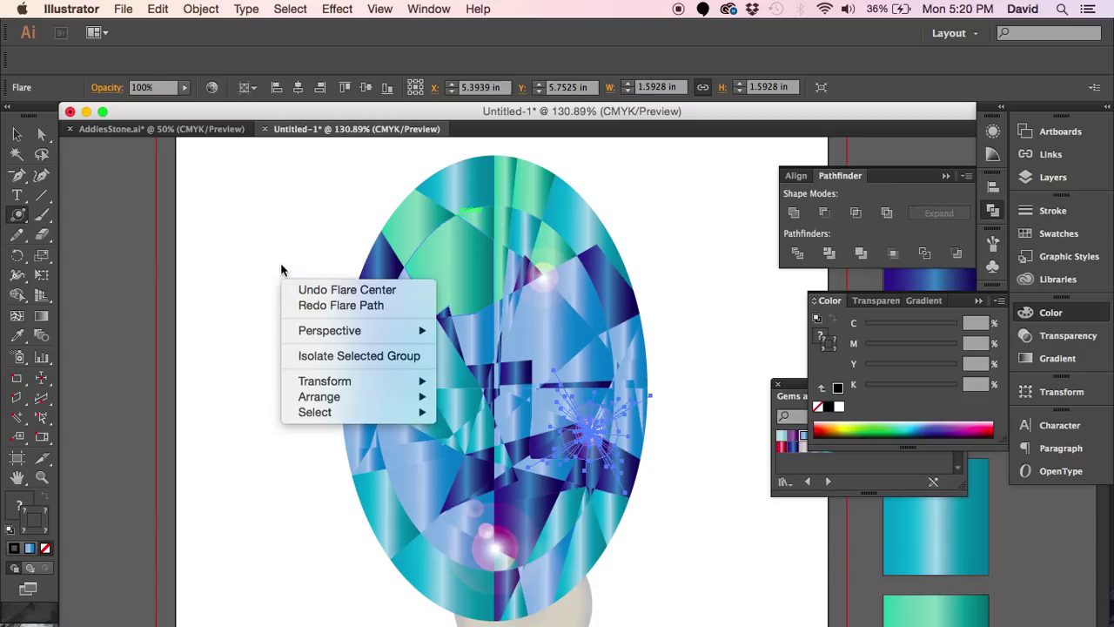
left_click(281, 263)
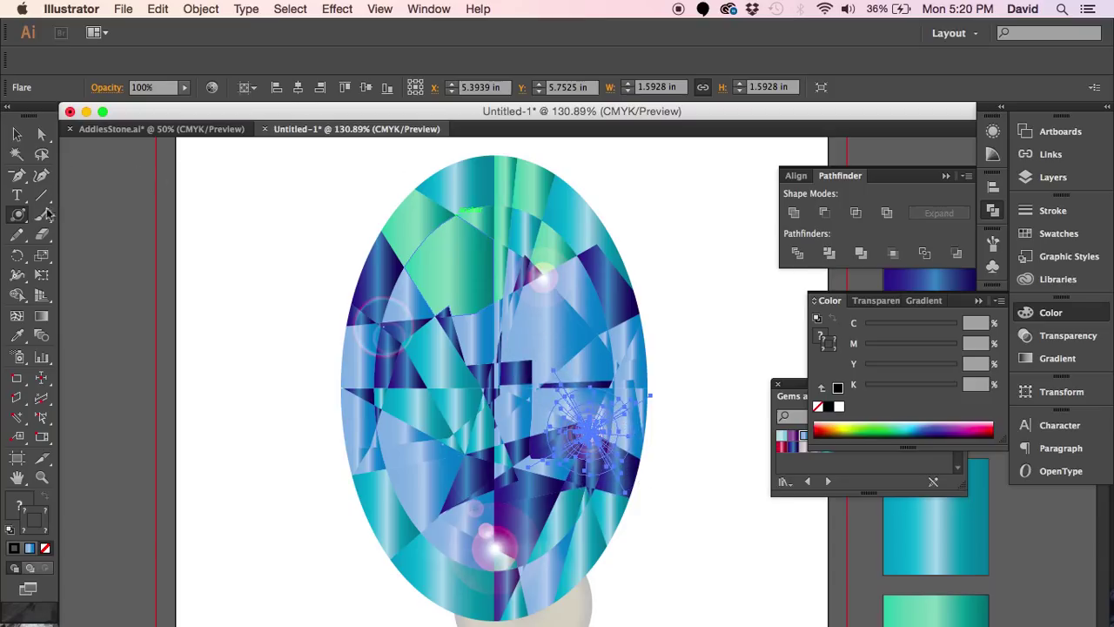
Step: Add a flare about 2.53 in wide at the gem's upper left edge and one about 1.72 in wide left of its lower centre, and clear the selection
left_click_drag(438, 186, 457, 201)
left_click(447, 195)
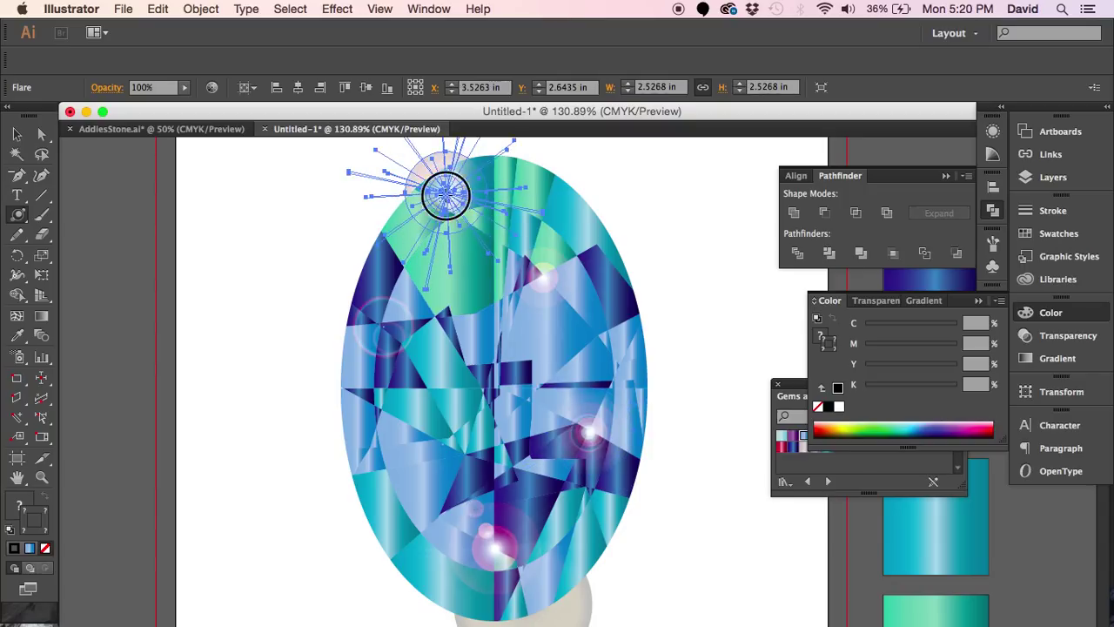
mouse_move(466, 451)
left_mouse_down()
mouse_move(478, 461)
mouse_move(468, 454)
left_mouse_up()
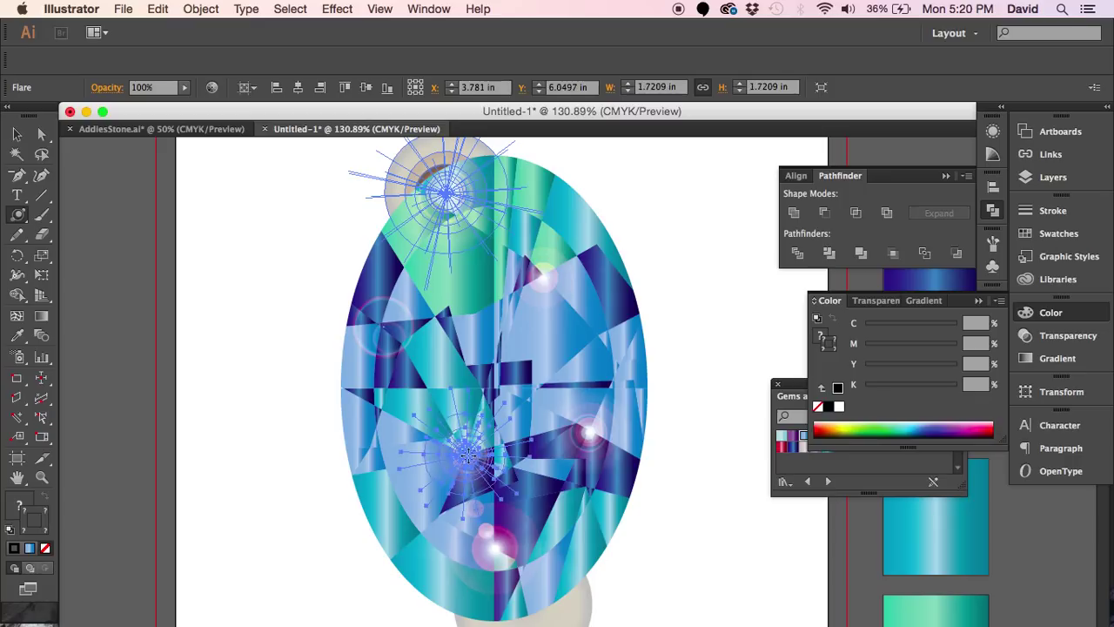
left_click(16, 133)
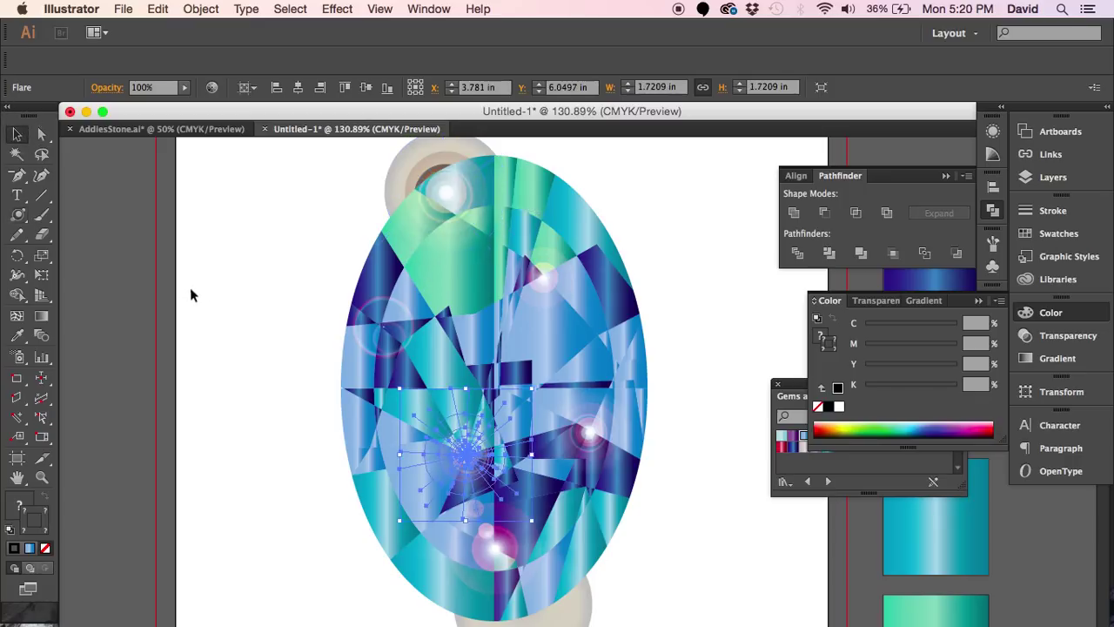
key("super+1")
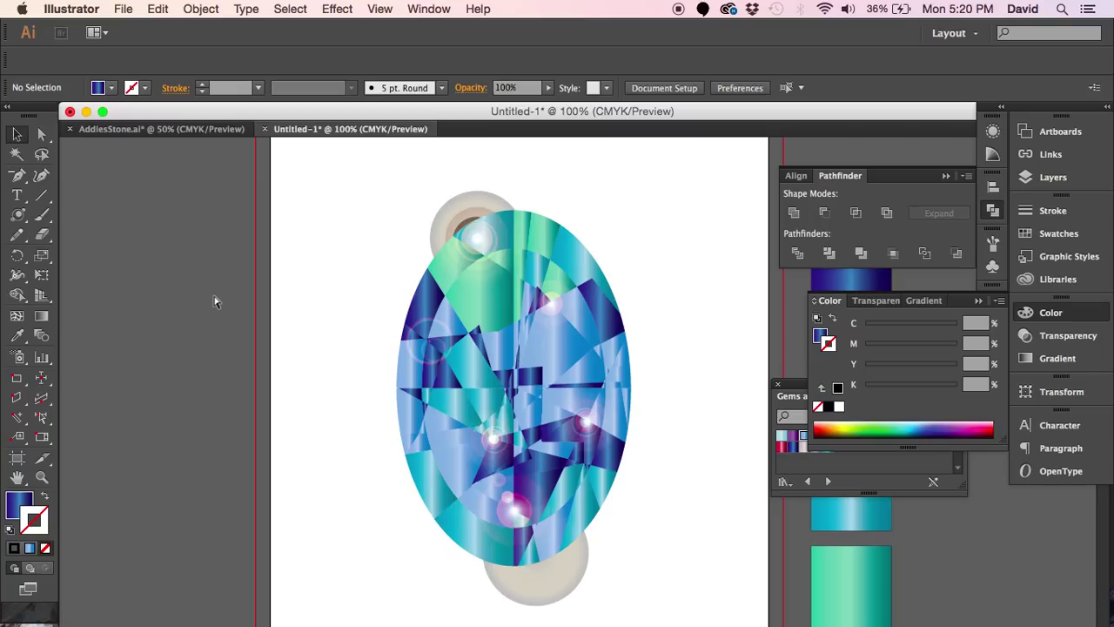
left_click_drag(470, 358, 394, 342)
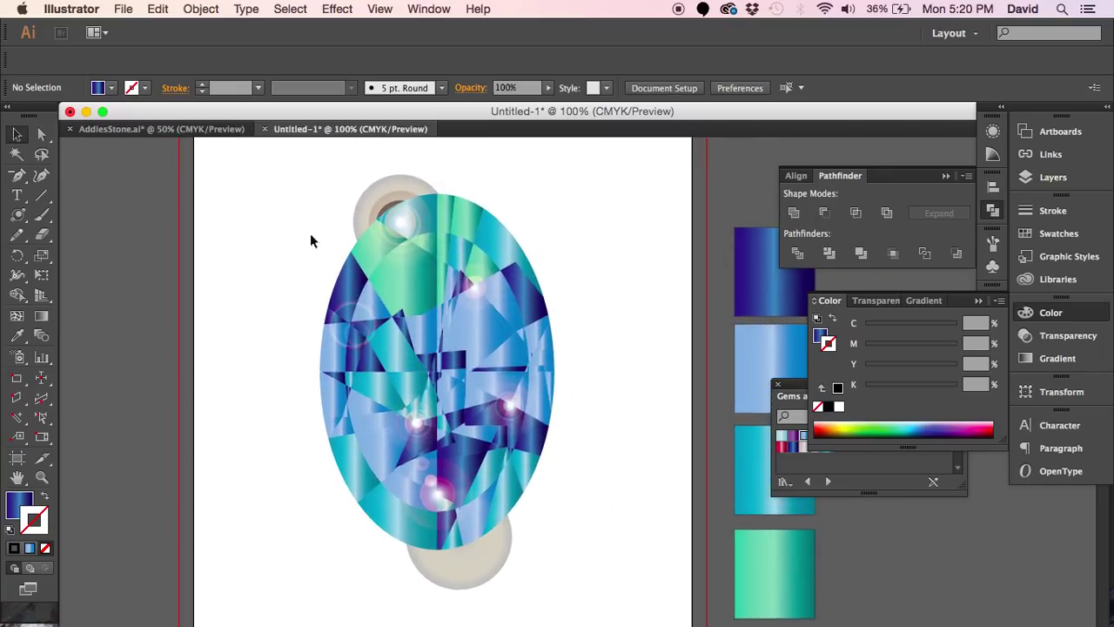
Step: Draw a background rectangle over nearly the whole artboard, filled with the dark blue gradient and without a stroke
left_click(40, 318)
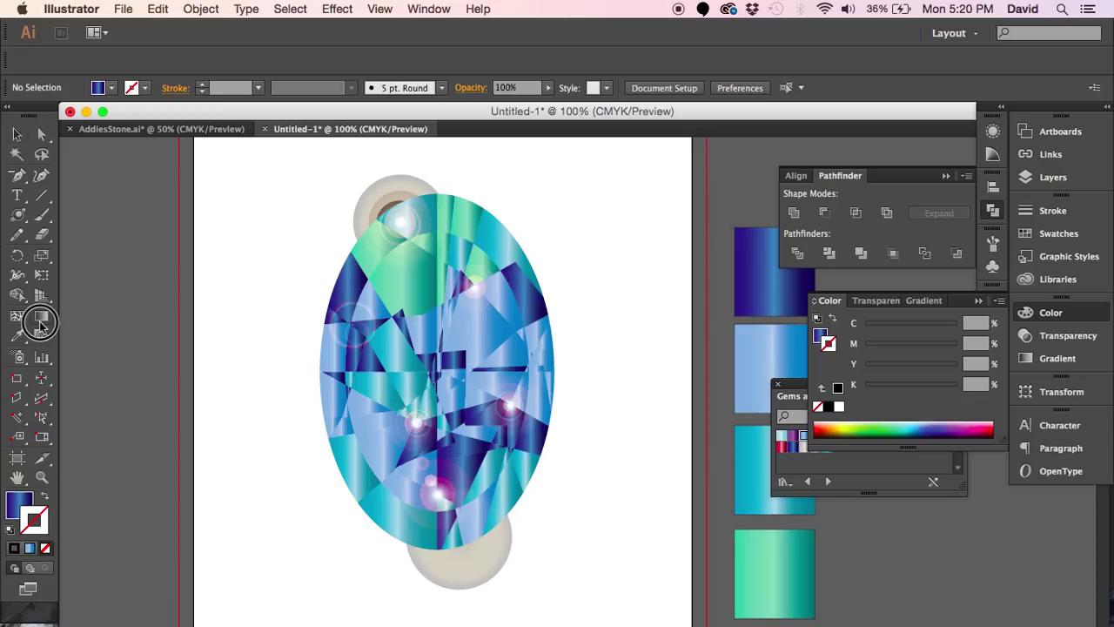
left_click_drag(21, 219, 83, 217)
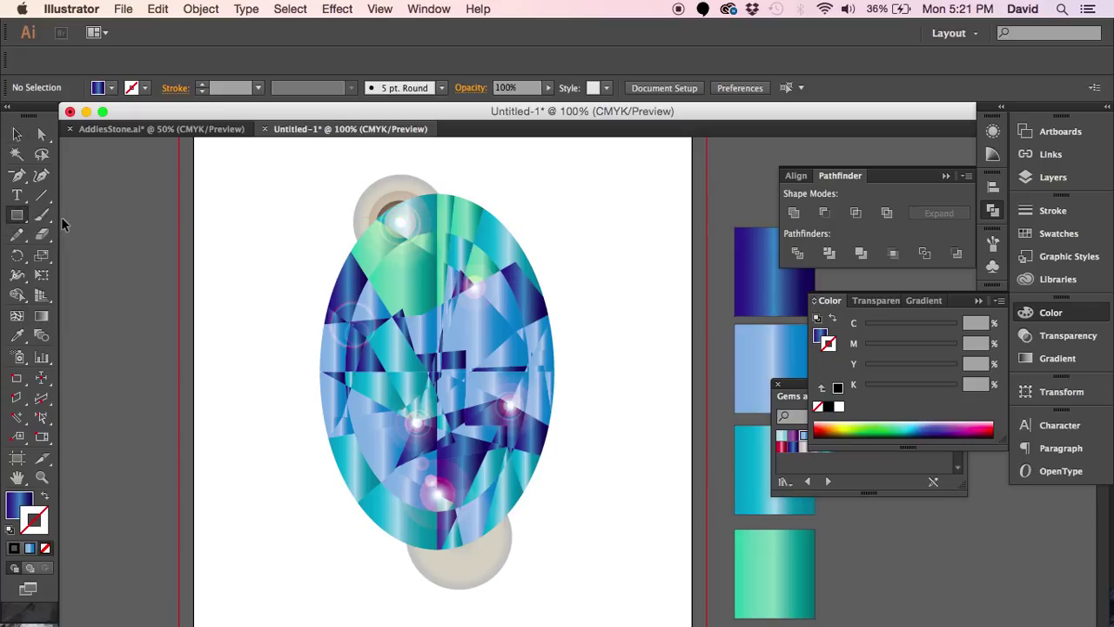
key("super+minus")
key("super+minus")
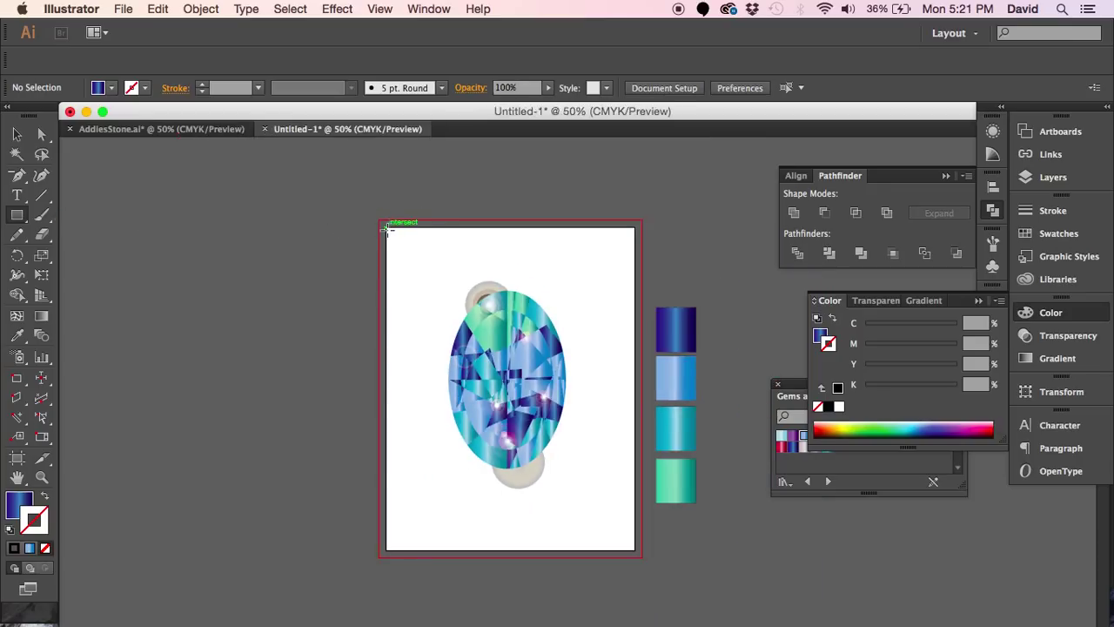
left_click_drag(394, 229, 635, 549)
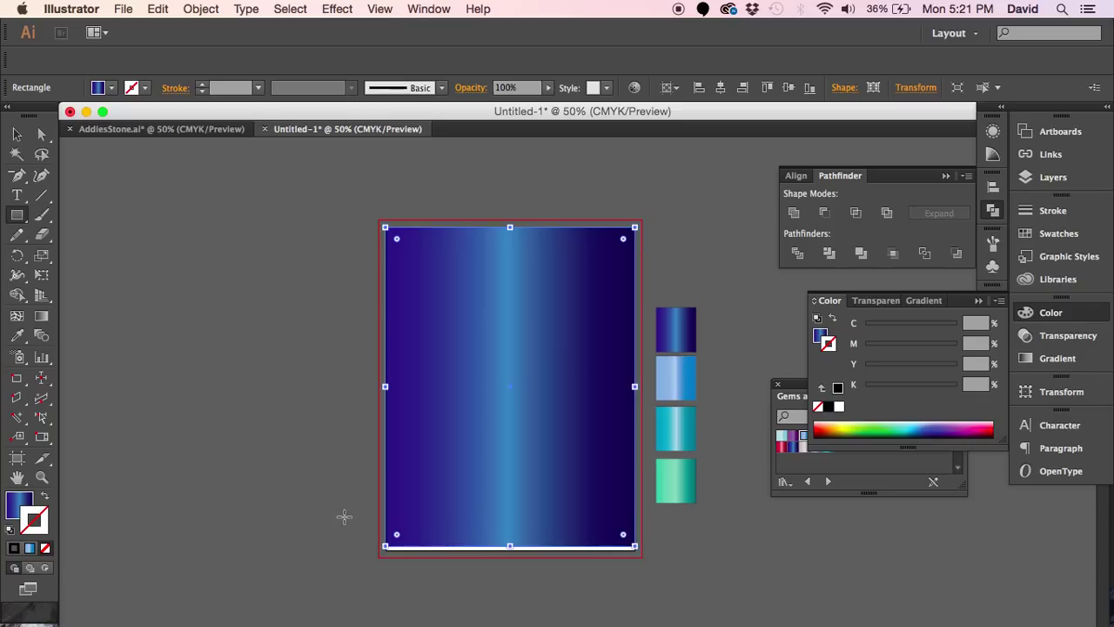
Step: Send the gradient rectangle to the back behind the gem and flares, and clear the selection
key("super+shift+bracketleft")
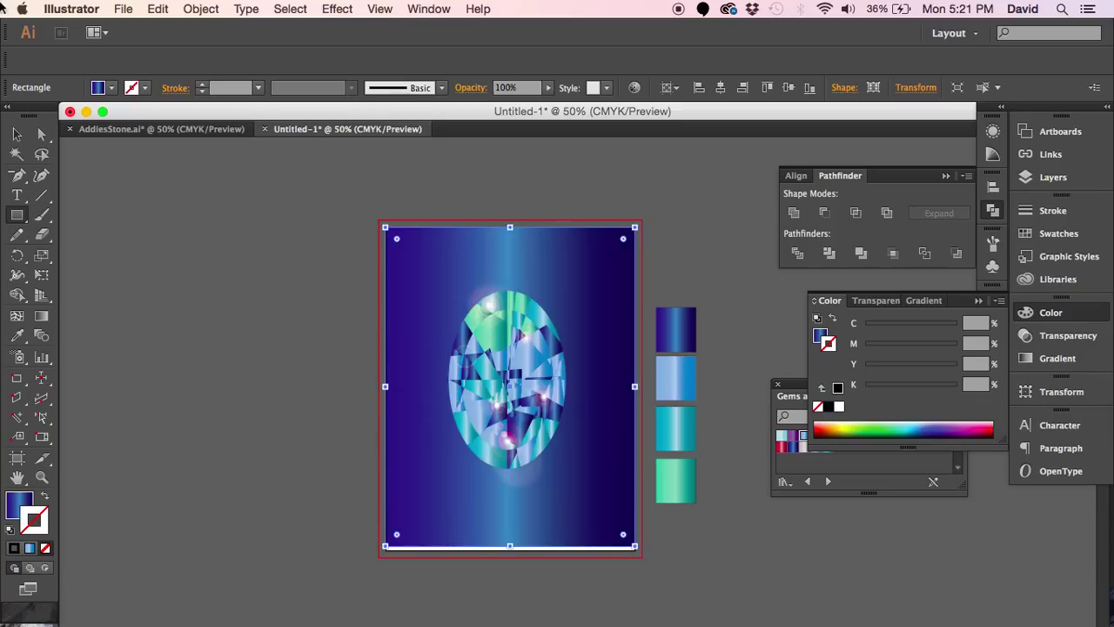
left_click(17, 133)
key("super+shift+a")
key("z")
left_click_drag(366, 211, 722, 588)
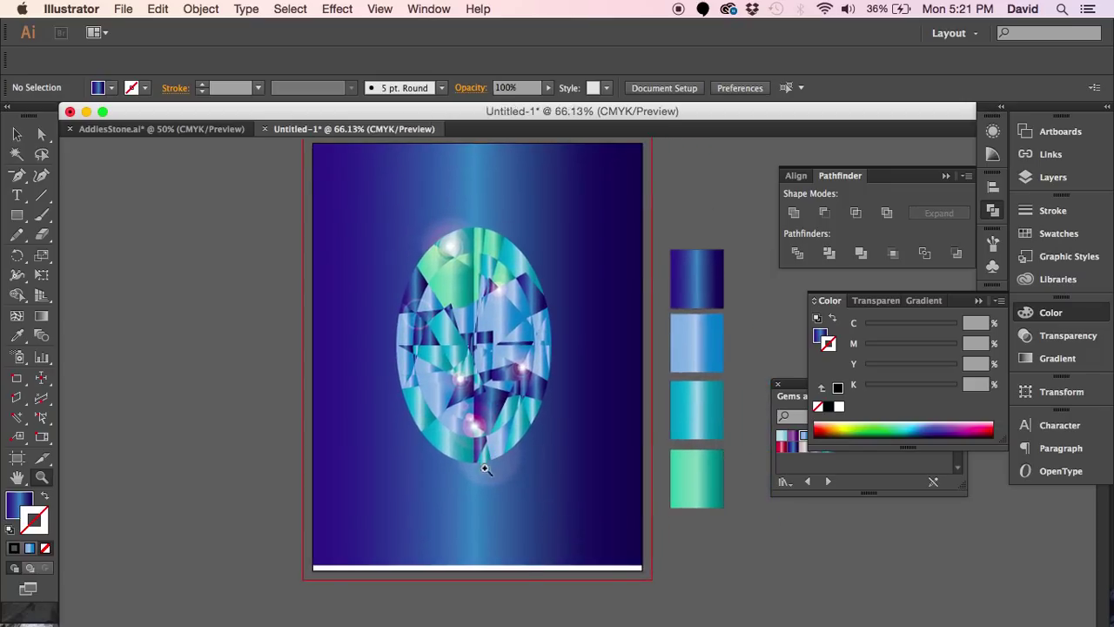
Step: Select the background rectangle and redirect its gradient nearly vertically with the Gradient tool, from above the gem toward the lower edge
left_click(17, 136)
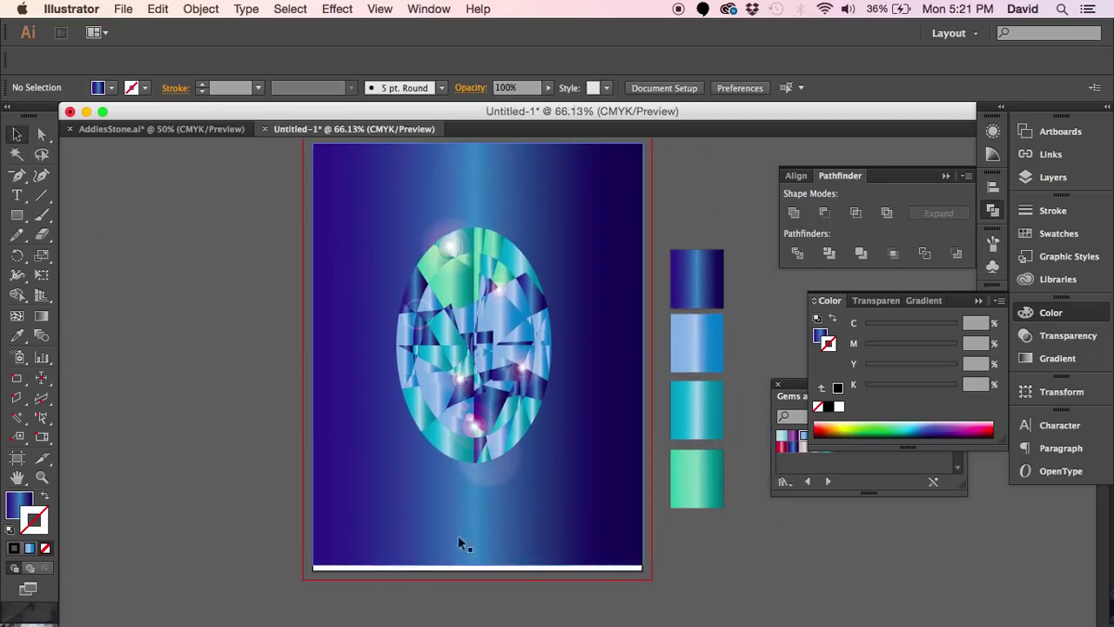
left_click(569, 537)
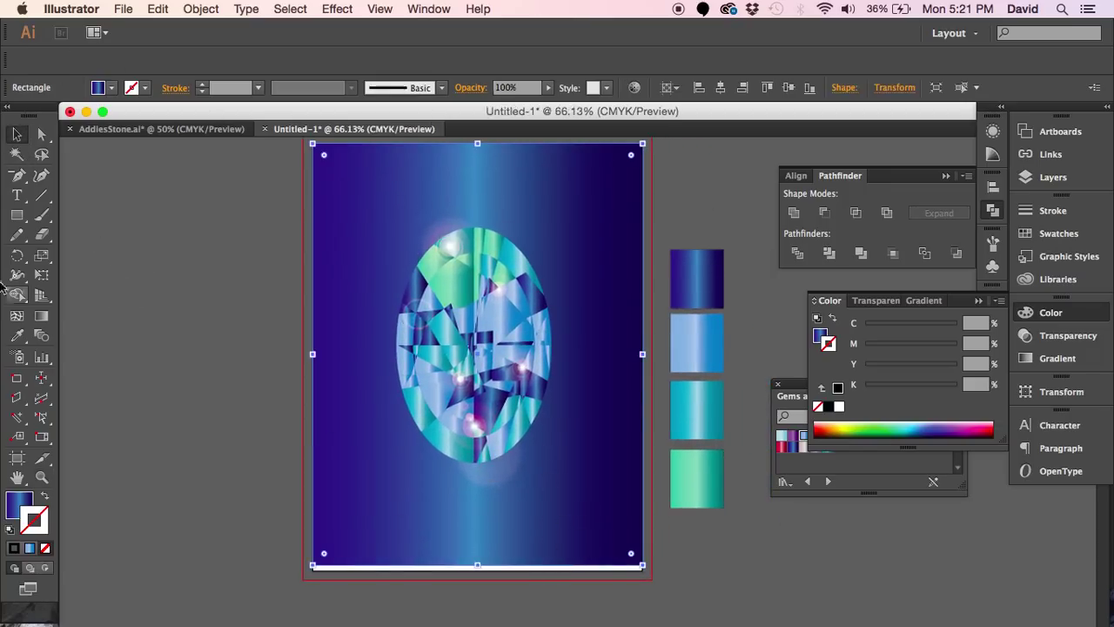
left_click(41, 316)
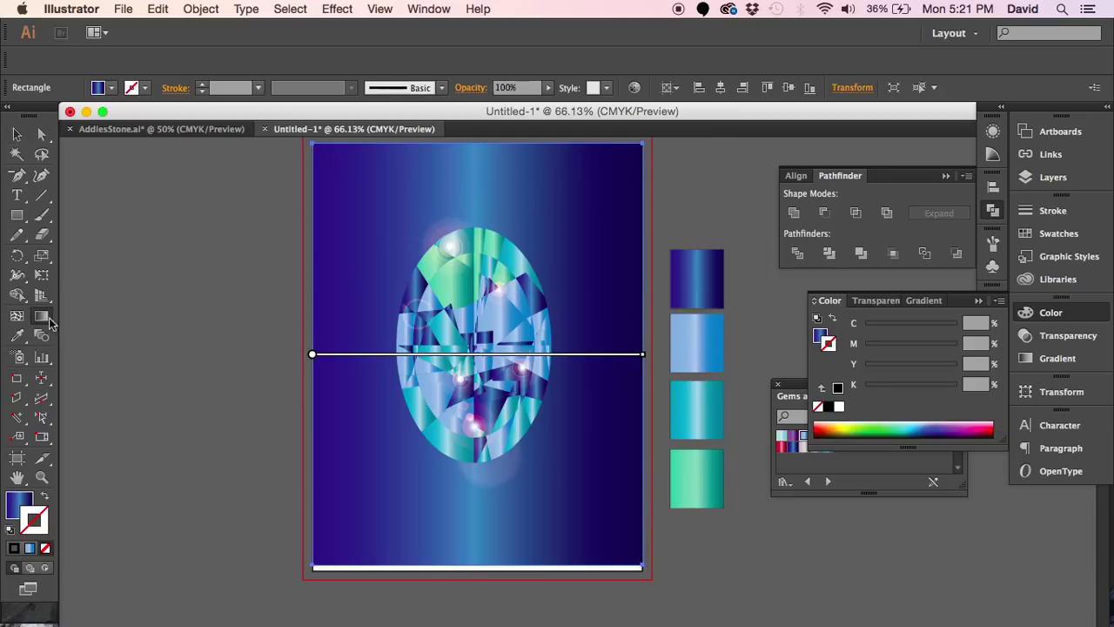
left_click(16, 135)
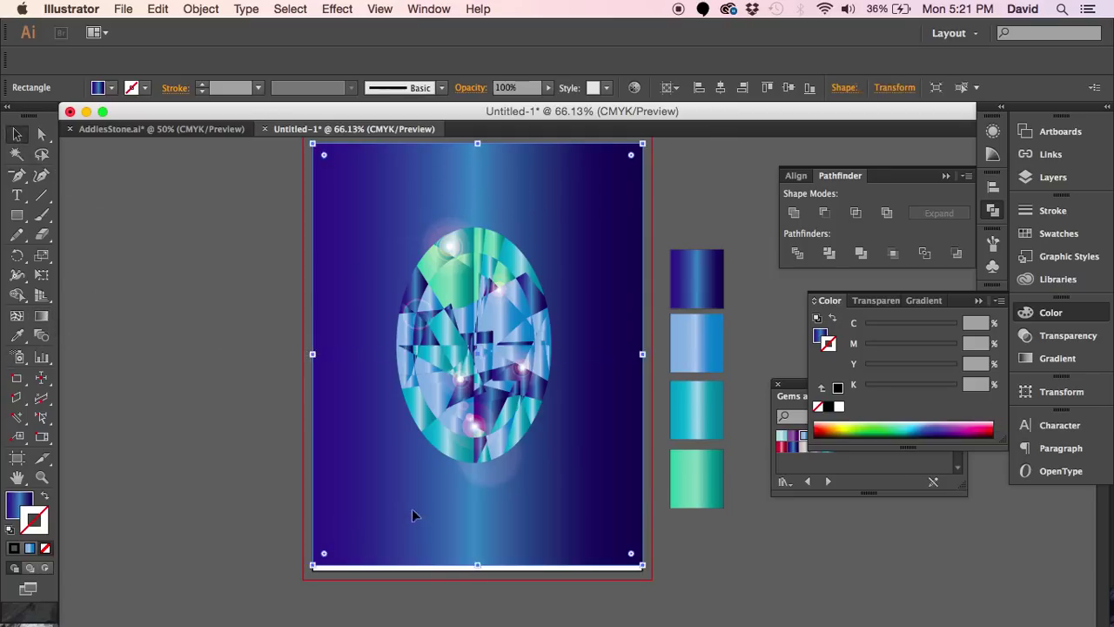
left_click(39, 527)
left_click(43, 318)
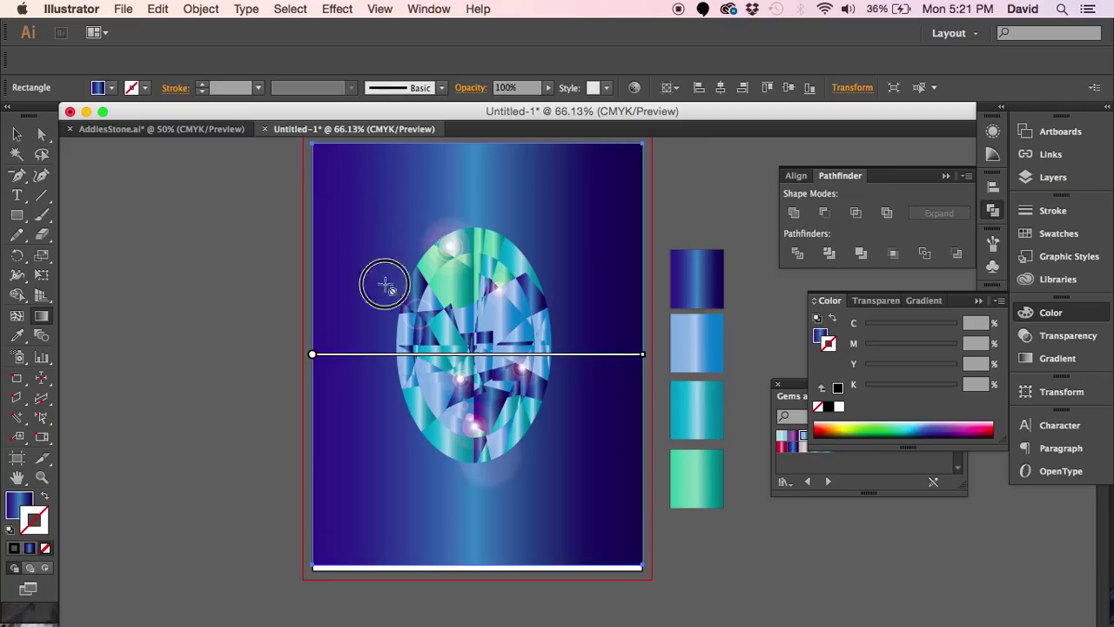
left_click(18, 503)
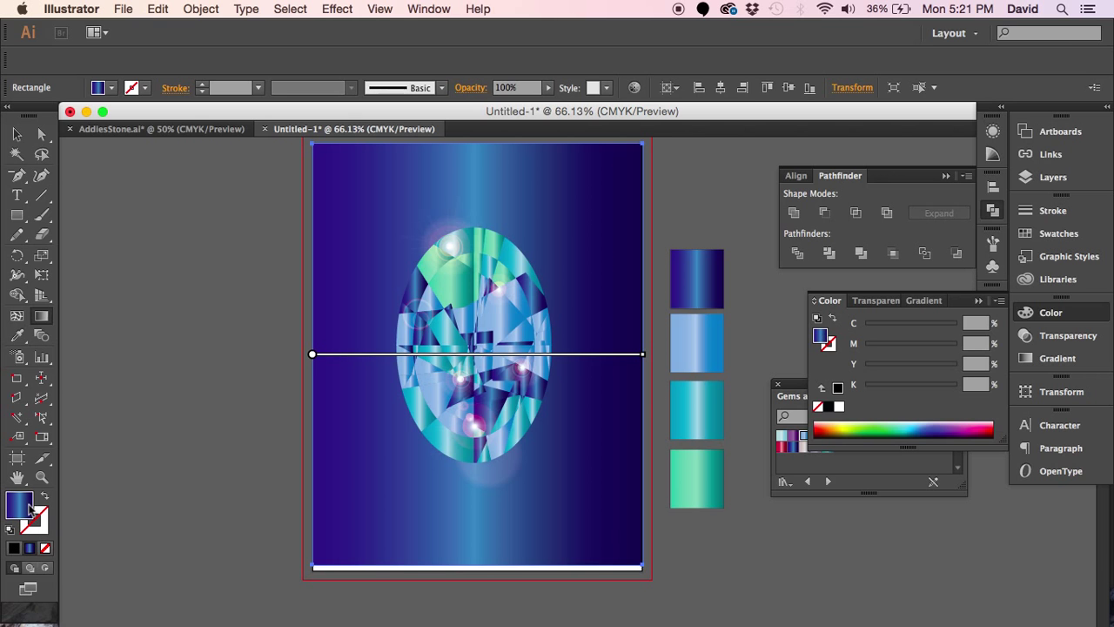
left_click_drag(387, 218, 430, 564)
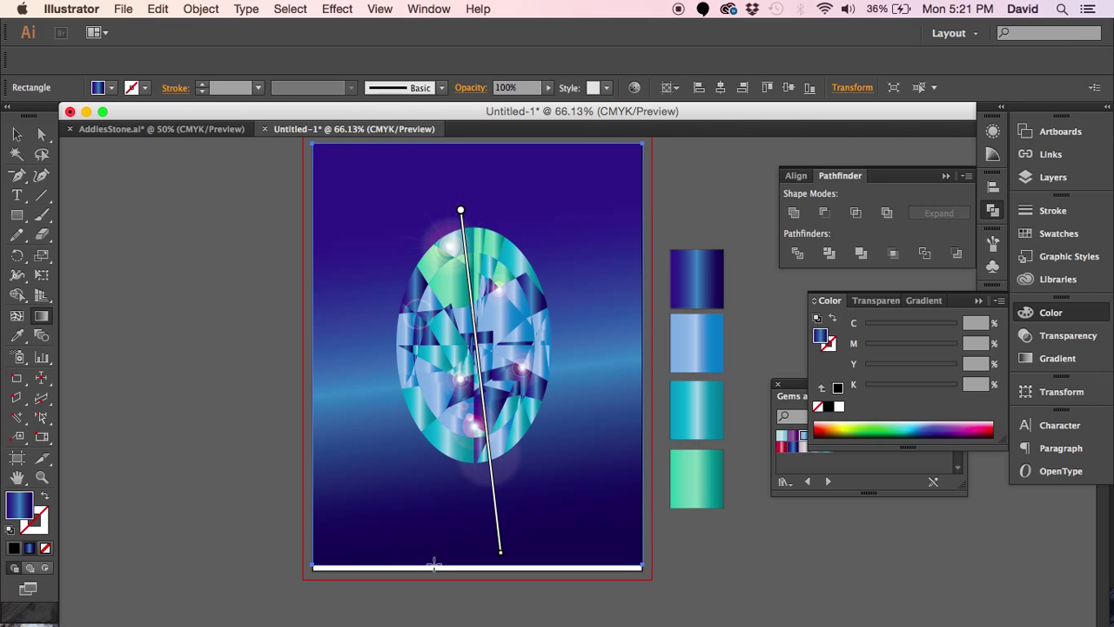
Step: Redirect the background gradient diagonally from the gem's upper left to its lower right, and clear the selection
mouse_move(326, 157)
left_mouse_down()
mouse_move(577, 562)
mouse_move(641, 566)
left_mouse_up()
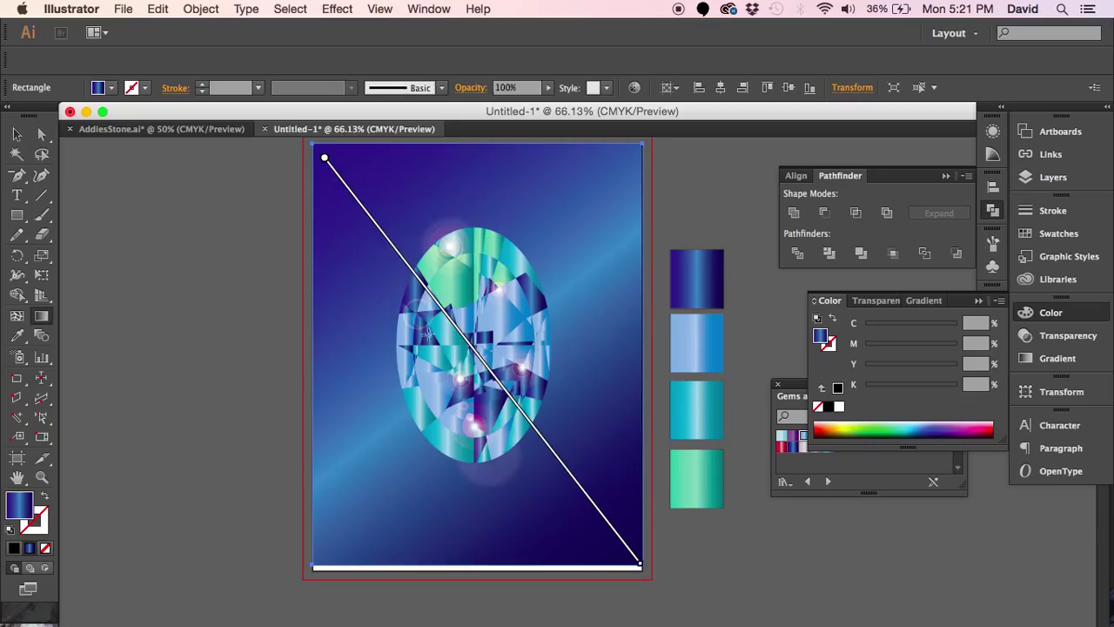
mouse_move(401, 204)
left_mouse_down()
mouse_move(460, 435)
mouse_move(505, 497)
mouse_move(532, 461)
left_mouse_up()
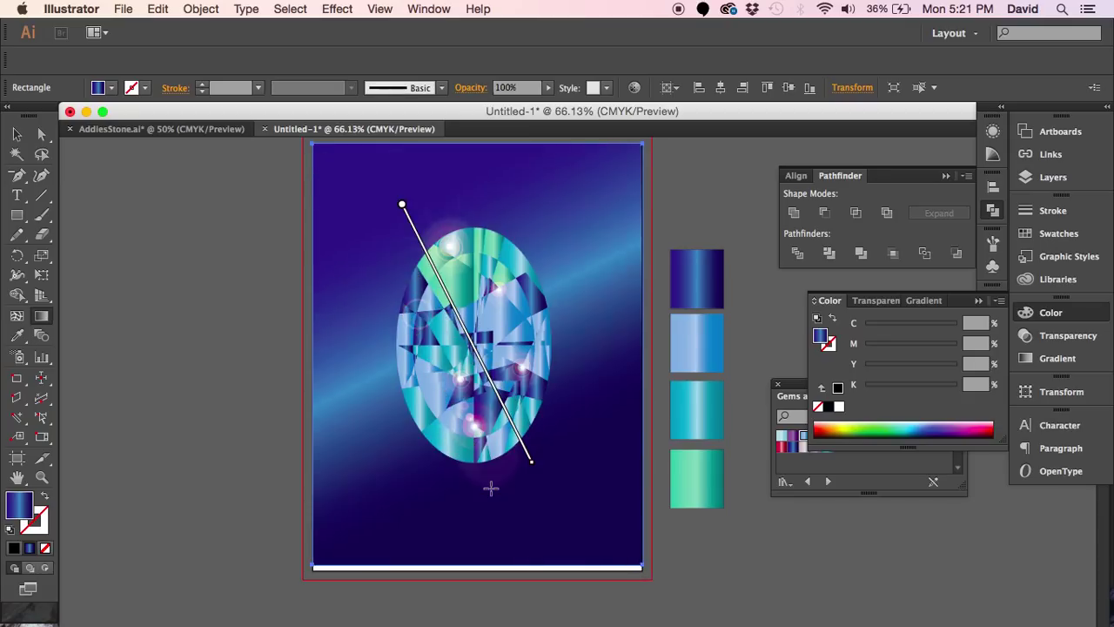
mouse_move(378, 231)
left_mouse_down()
mouse_move(518, 455)
mouse_move(538, 524)
left_mouse_up()
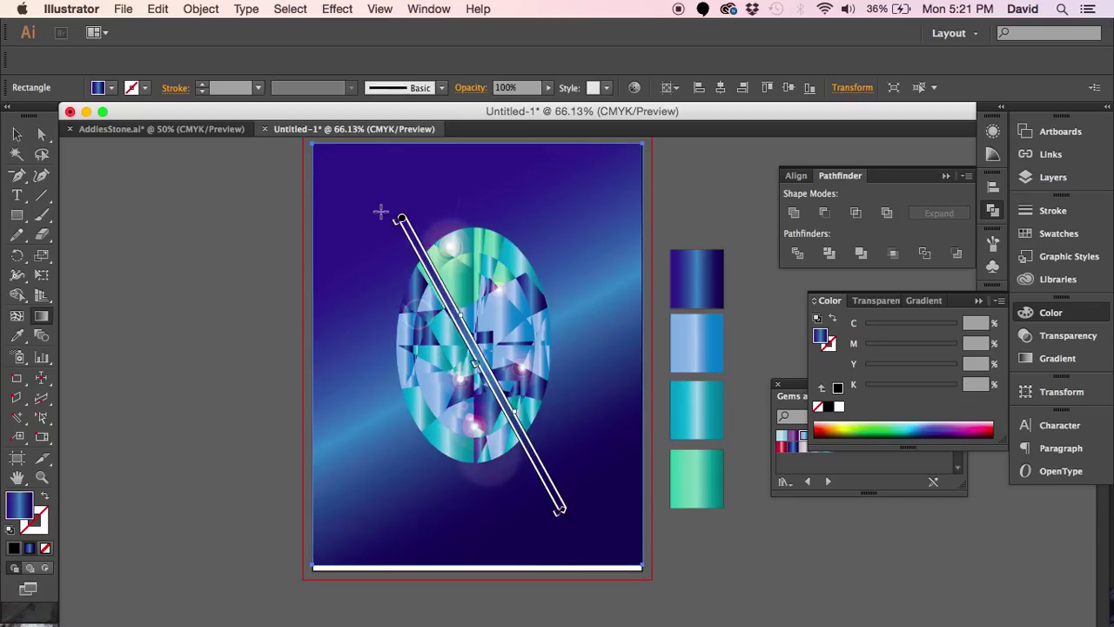
mouse_move(401, 219)
left_mouse_down()
mouse_move(384, 187)
mouse_move(406, 223)
mouse_move(400, 214)
left_mouse_up()
left_click(16, 133)
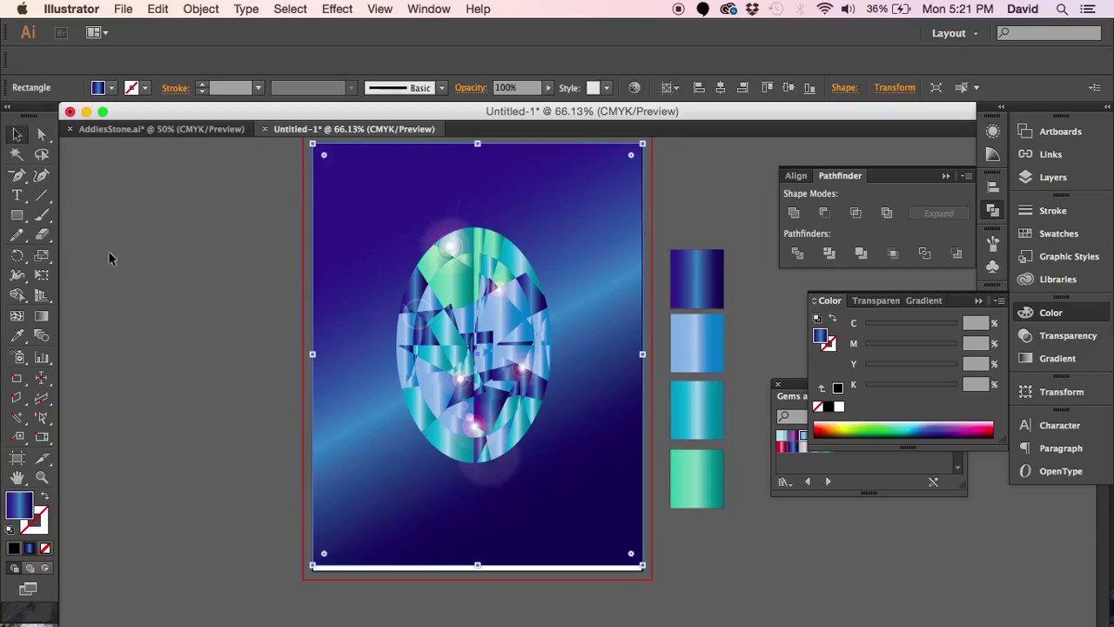
left_click(110, 254)
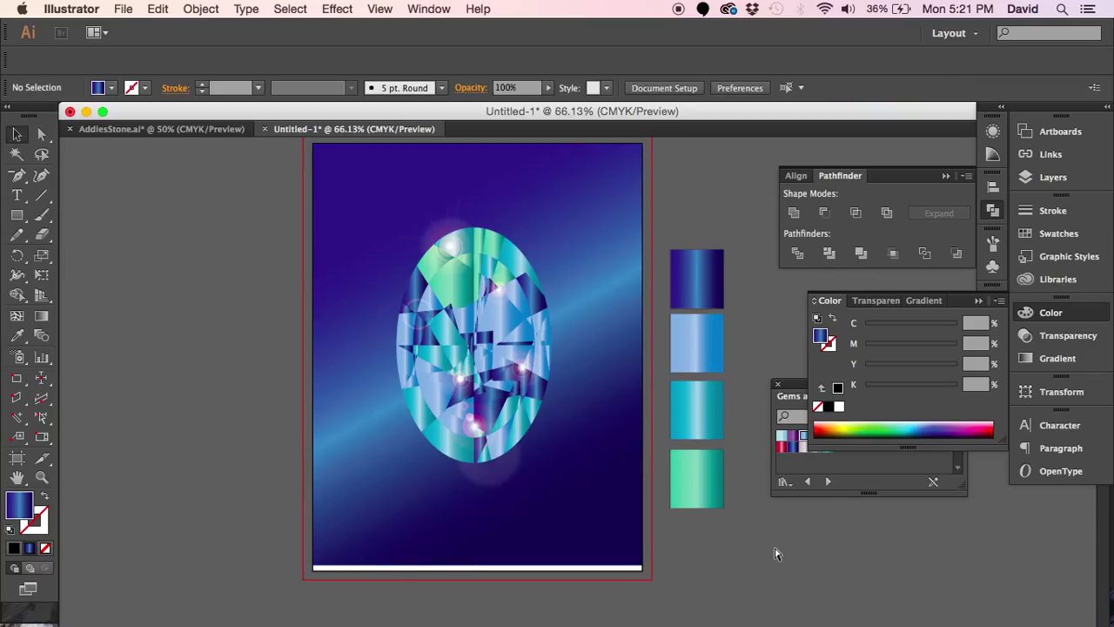
Step: Open the recent file Diamond.ai
key("super+0")
scroll(548, 323, "right", 3)
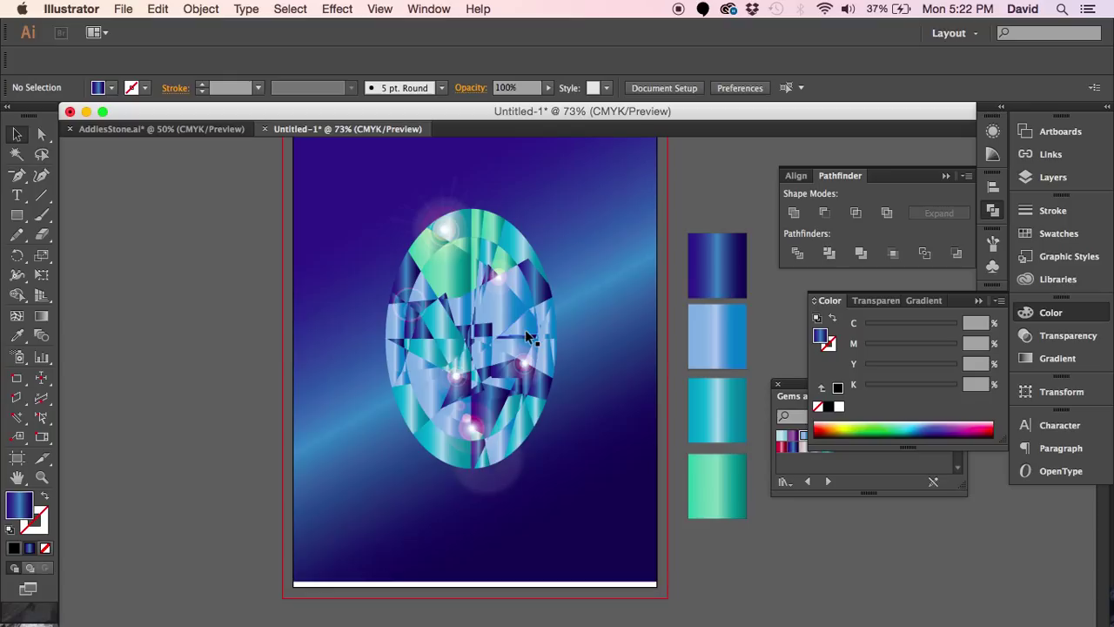
left_click(201, 342)
left_click(123, 10)
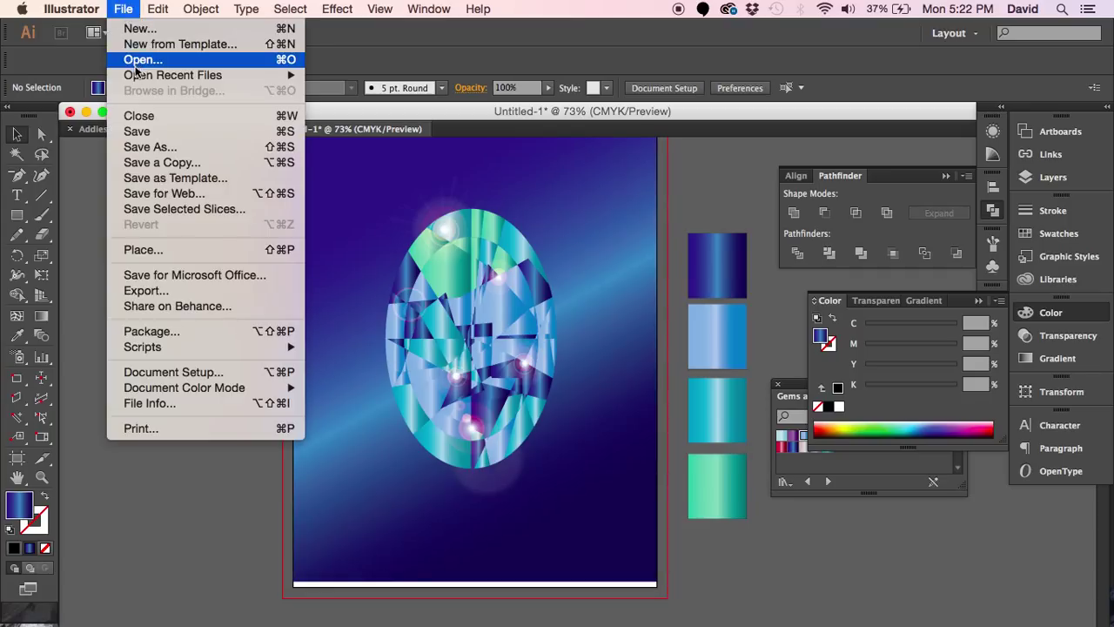
mouse_move(140, 80)
left_click(311, 90)
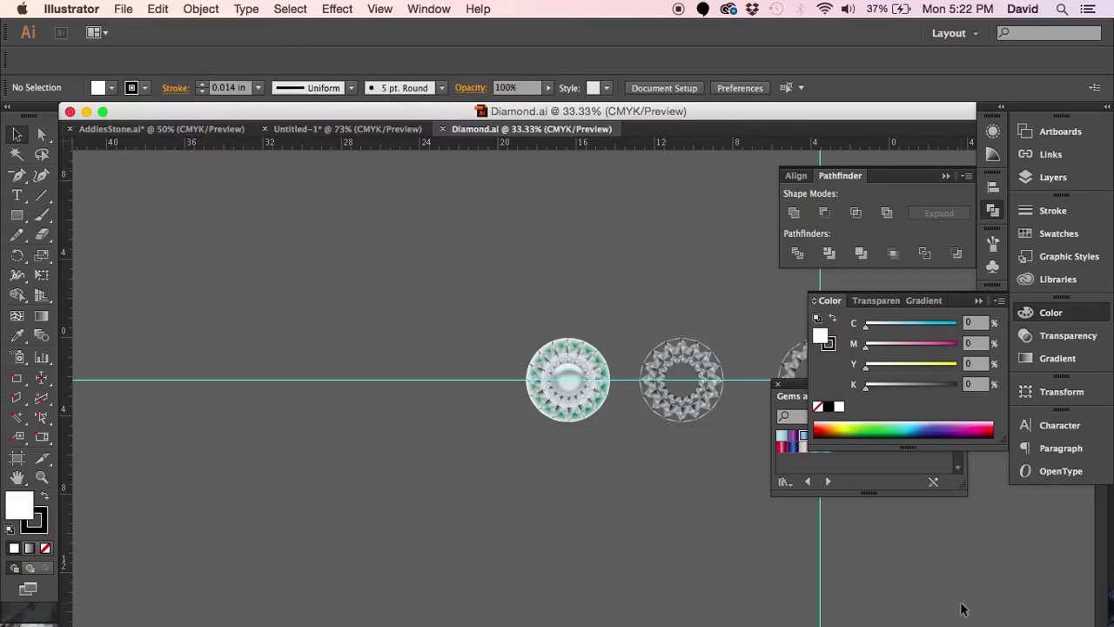
Step: Examine the round diamond's construction stages in Diamond.ai, between the finished green-tinted stone and the line drawing on the artboard
key("z")
left_click_drag(519, 329, 622, 428)
left_click_drag(622, 429, 532, 369)
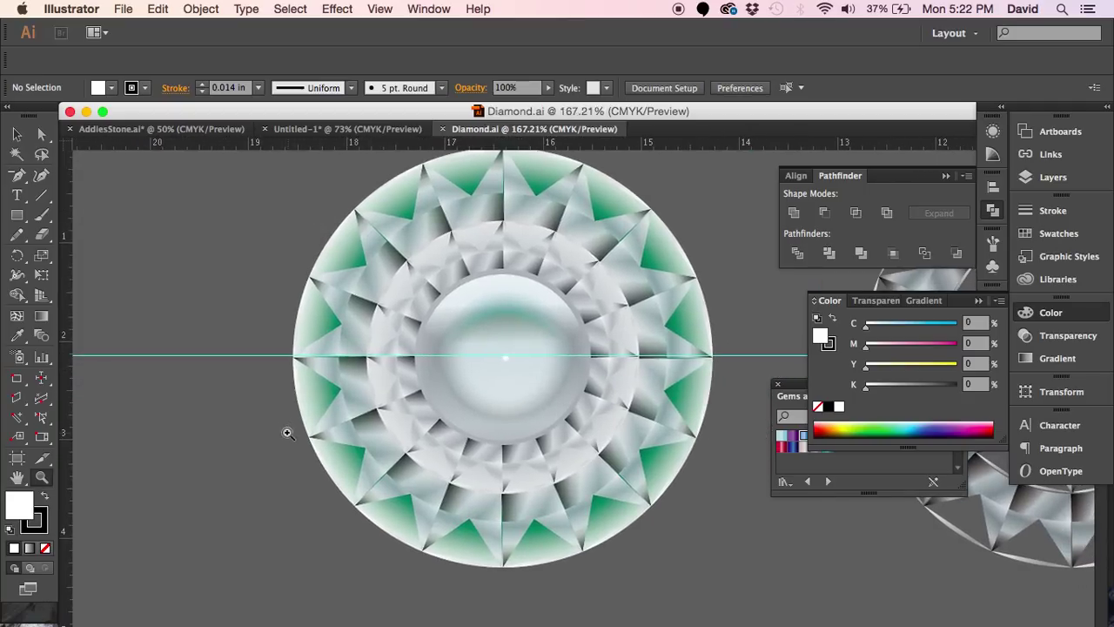
left_click_drag(693, 353, 324, 351)
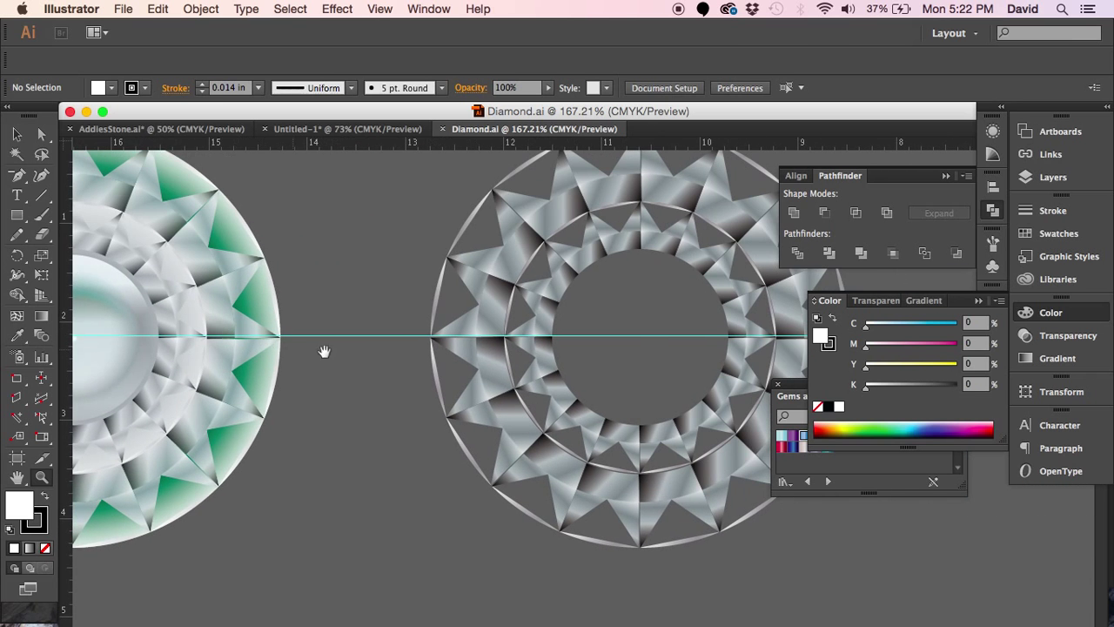
left_click_drag(634, 352, 395, 356)
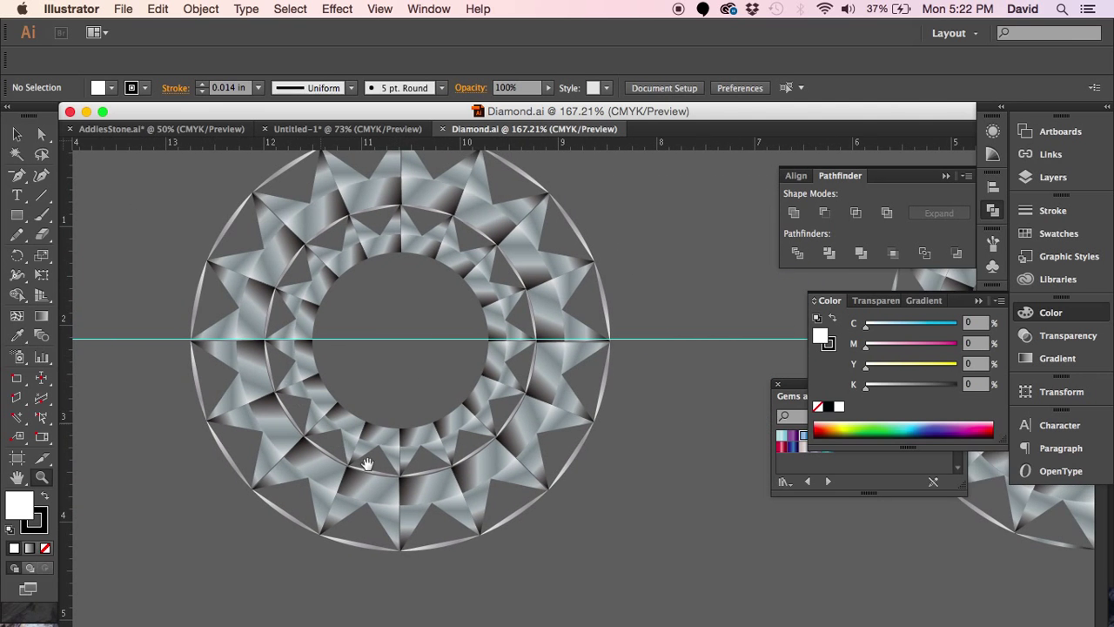
left_click_drag(597, 311, 209, 311)
left_click_drag(584, 347, 263, 320)
left_click_drag(500, 319, 149, 322)
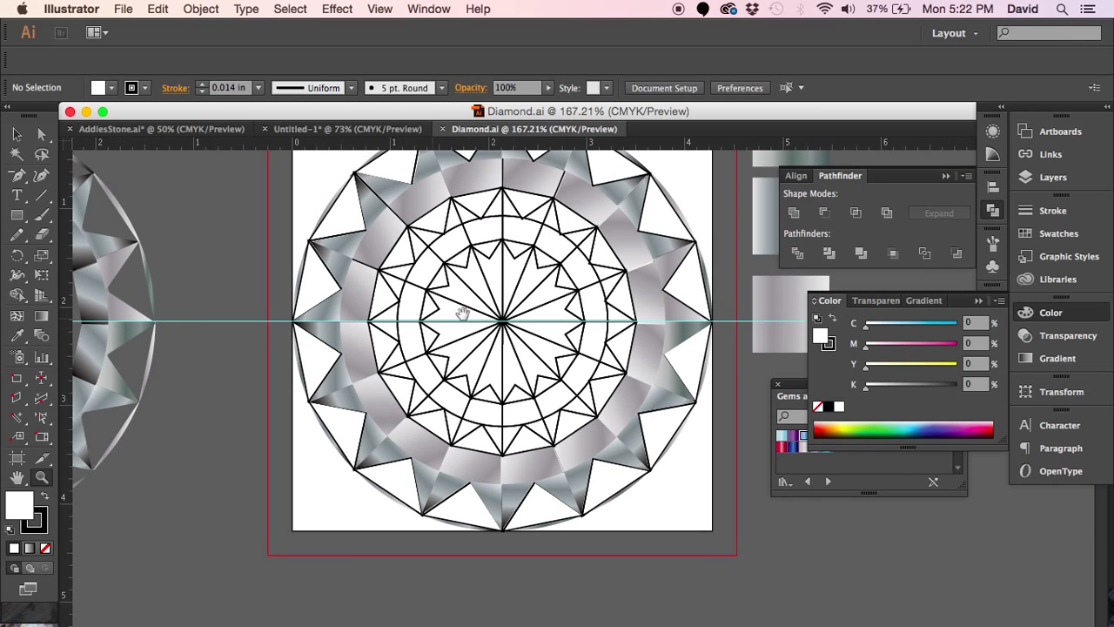
left_click_drag(522, 304, 645, 347)
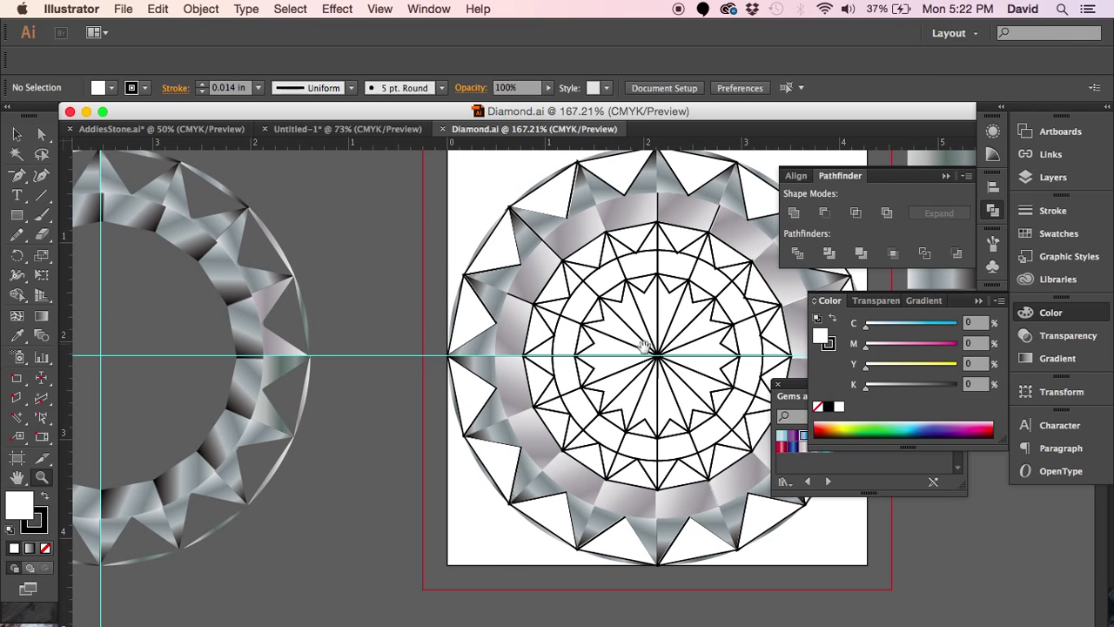
left_click_drag(188, 372, 478, 369)
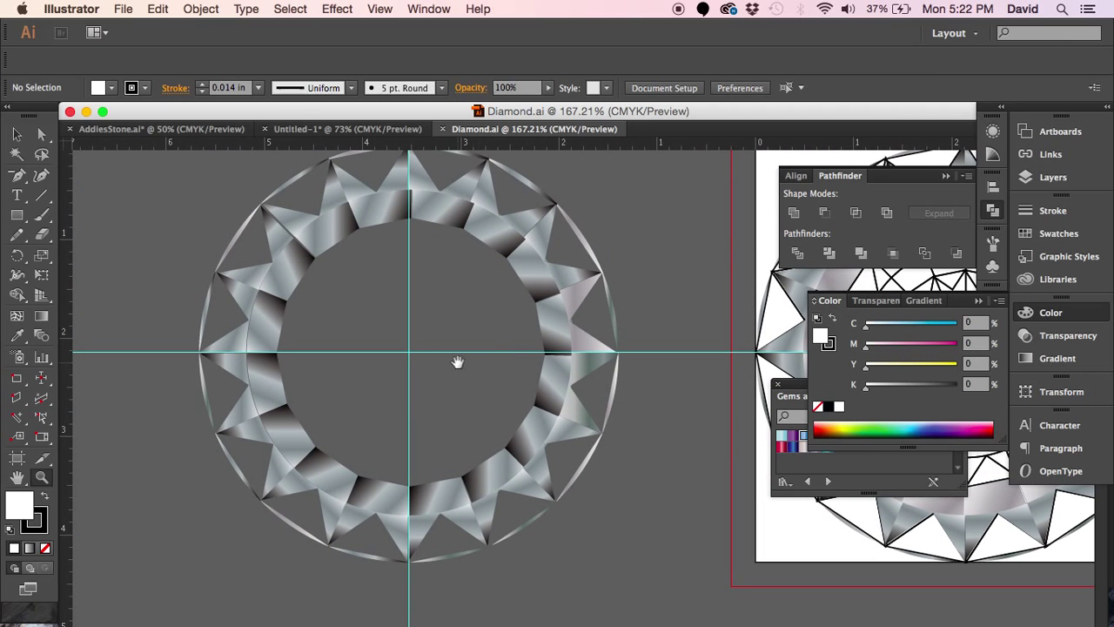
left_click_drag(365, 360, 704, 340)
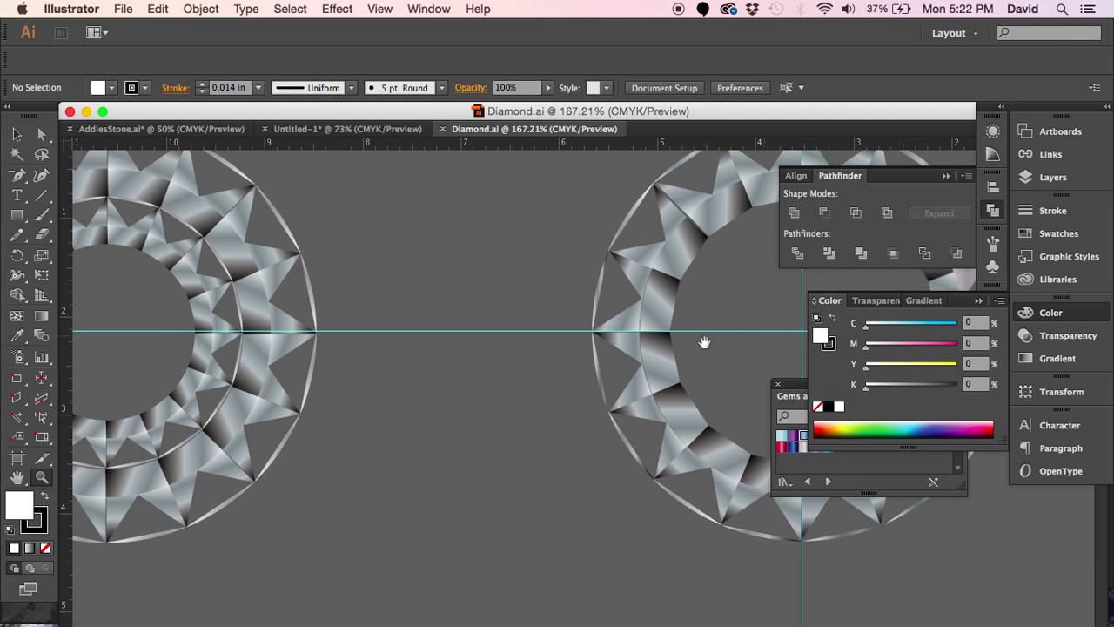
left_click_drag(428, 349, 688, 351)
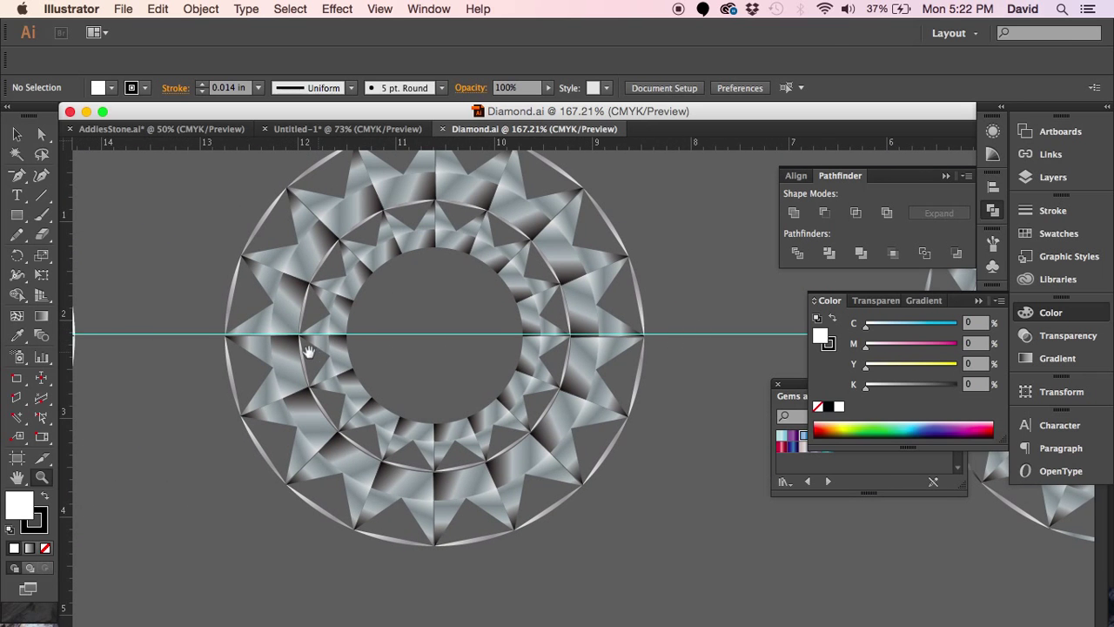
left_click_drag(270, 352, 739, 341)
left_click_drag(406, 350, 508, 362)
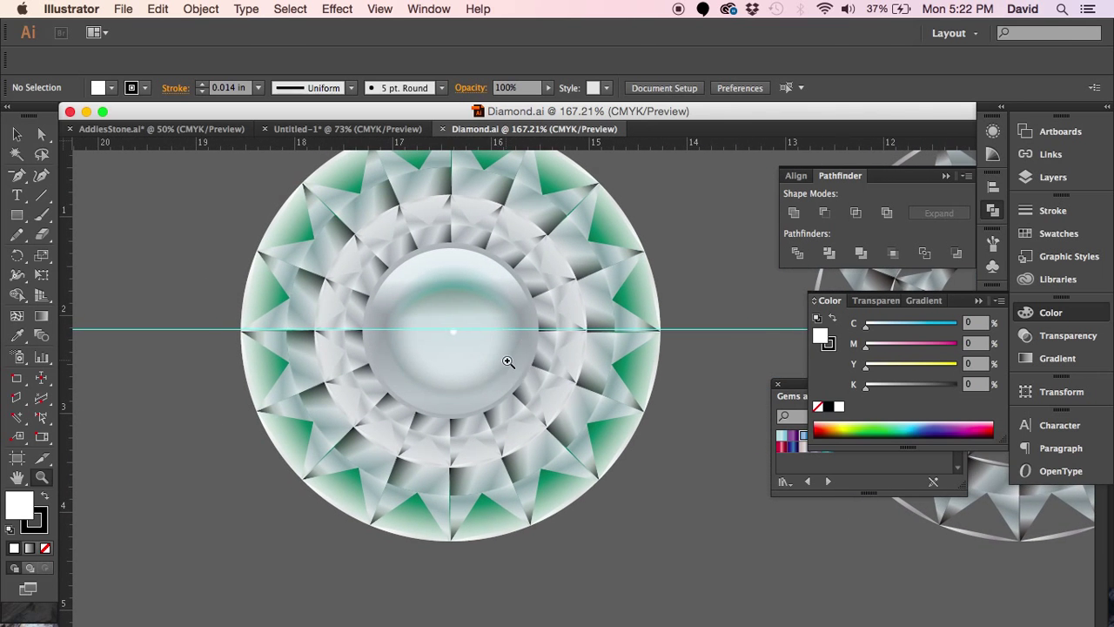
Step: Ungroup the finished green-tinted diamond and clear the selection
left_click_drag(275, 198, 691, 474)
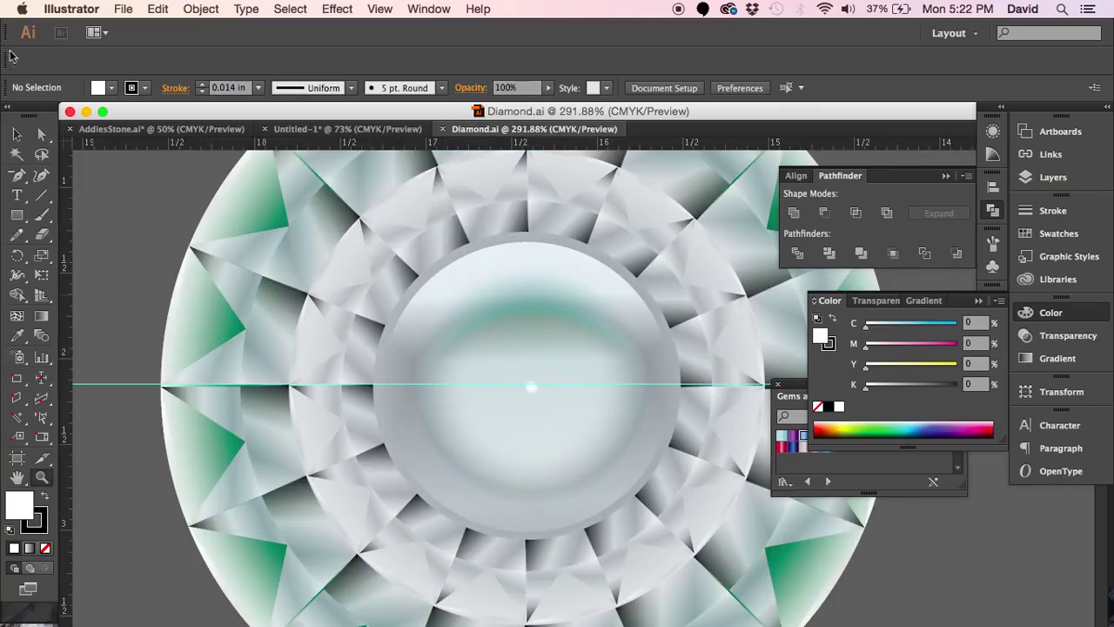
left_click(19, 134)
left_click(244, 215)
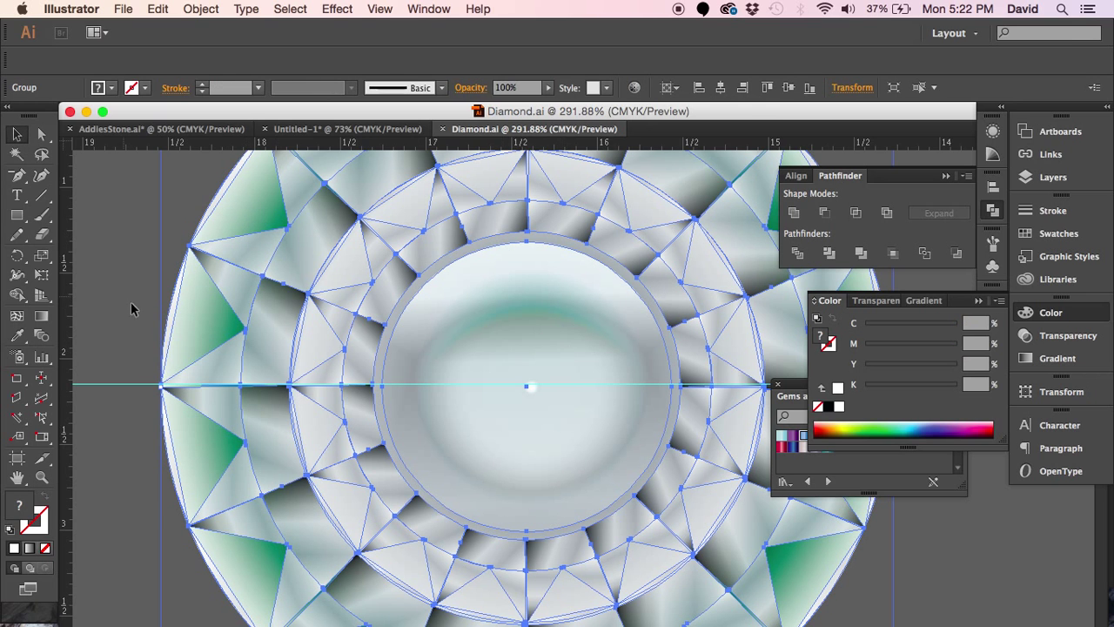
right_click(555, 319)
left_click(597, 412)
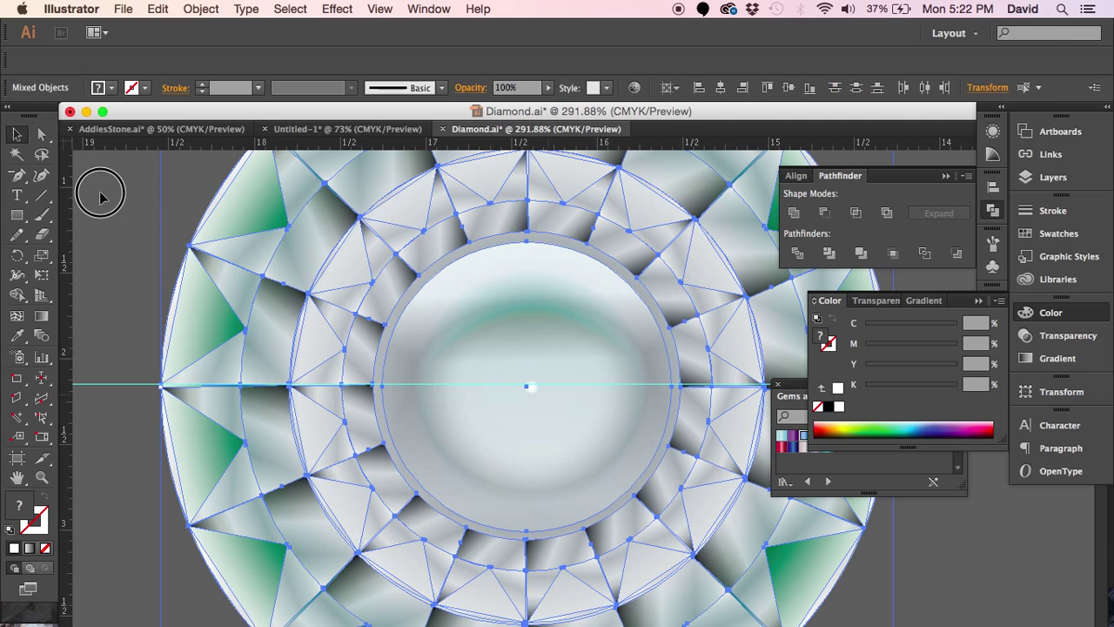
left_click(95, 186)
Step: Delete the glossy disc over the diamond's centre, undo the deletion, and clear the selection
left_click(536, 396)
key("Delete")
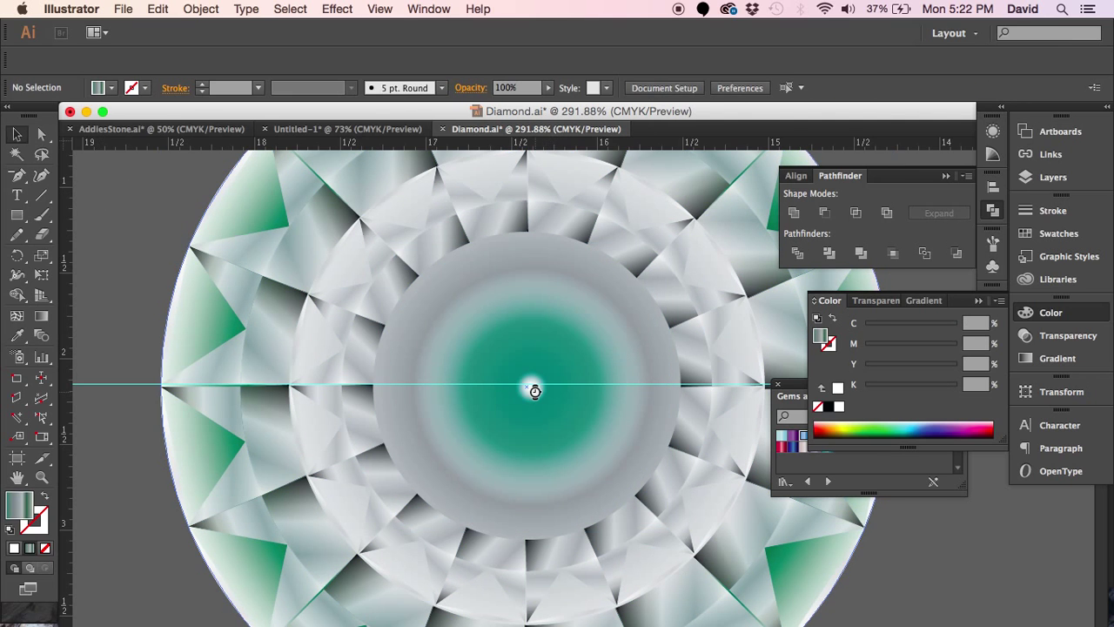
left_click(531, 400)
key("Delete")
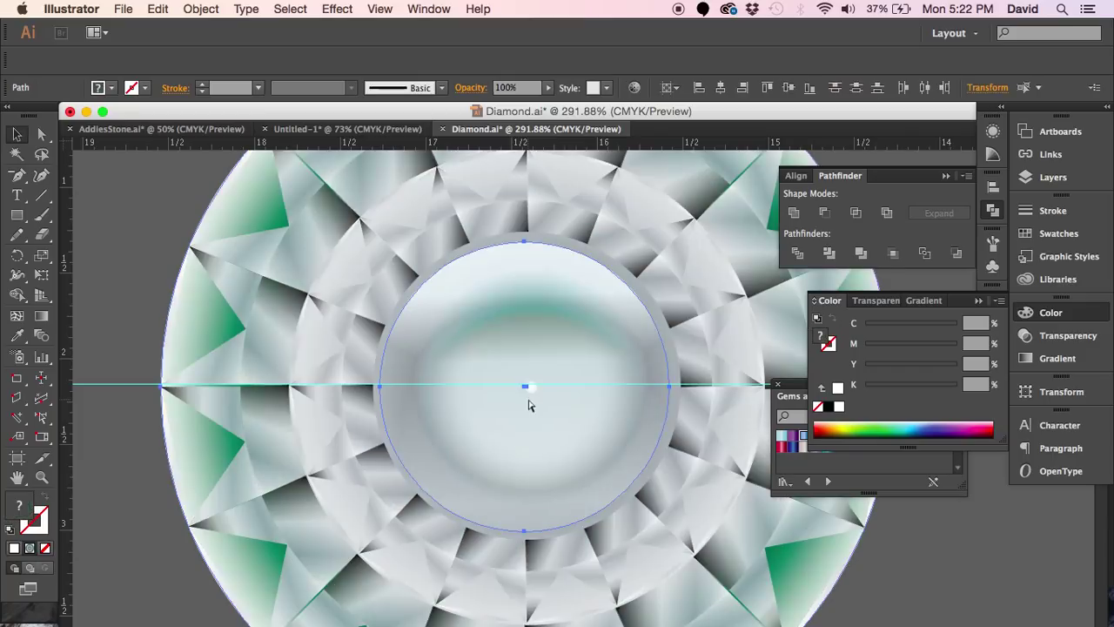
left_click(132, 283)
key("super+minus")
key("super+minus")
key("super+minus")
key("super+minus")
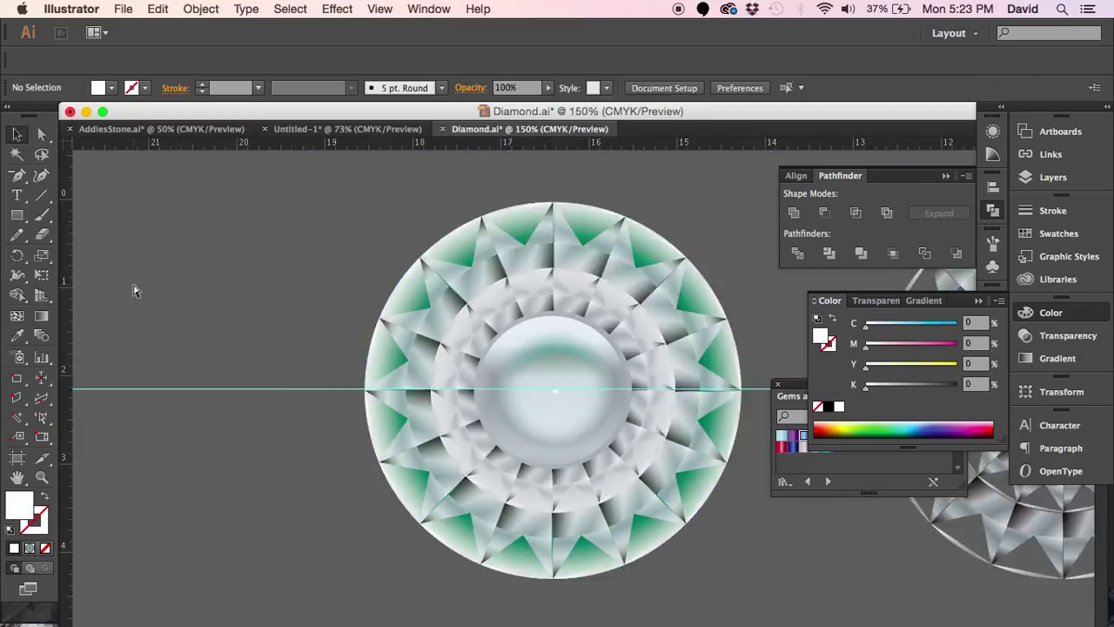
Step: Return to the Untitled-1 document, extend the background rectangle down to the artboard's lower edge, and clear the selection
left_click(319, 129)
left_click_drag(524, 331, 478, 323)
left_click(470, 561)
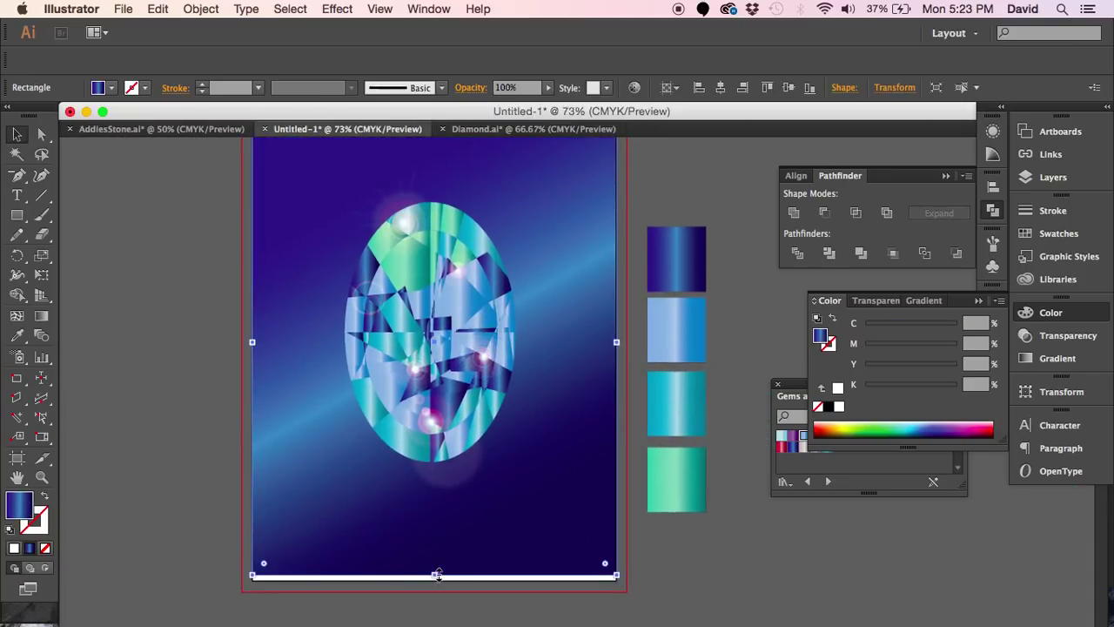
left_click_drag(436, 575, 435, 582)
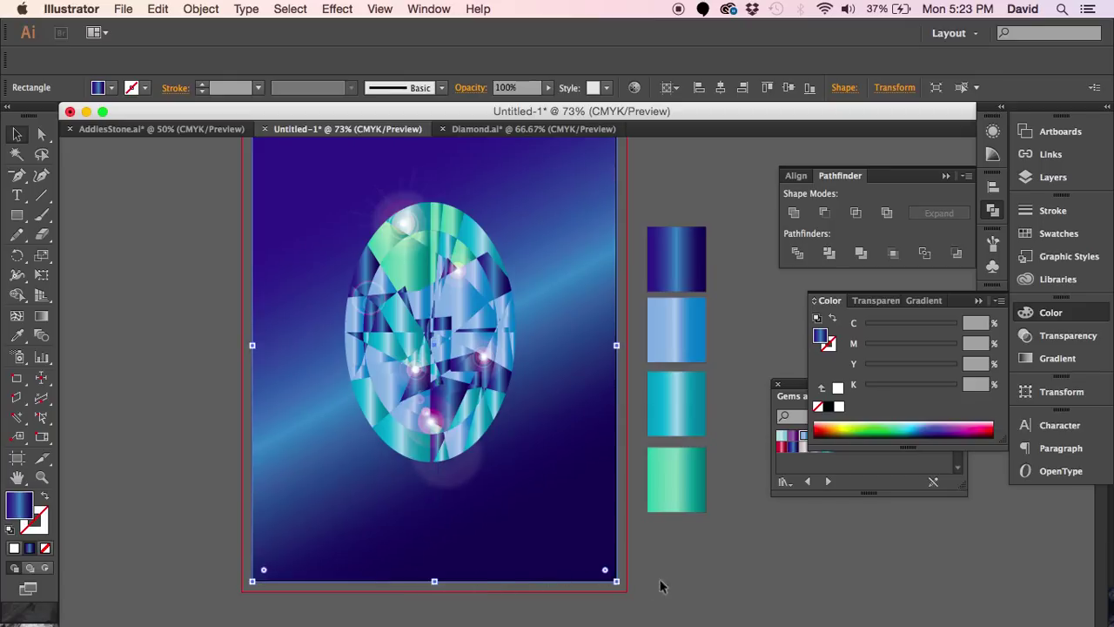
left_click(663, 579)
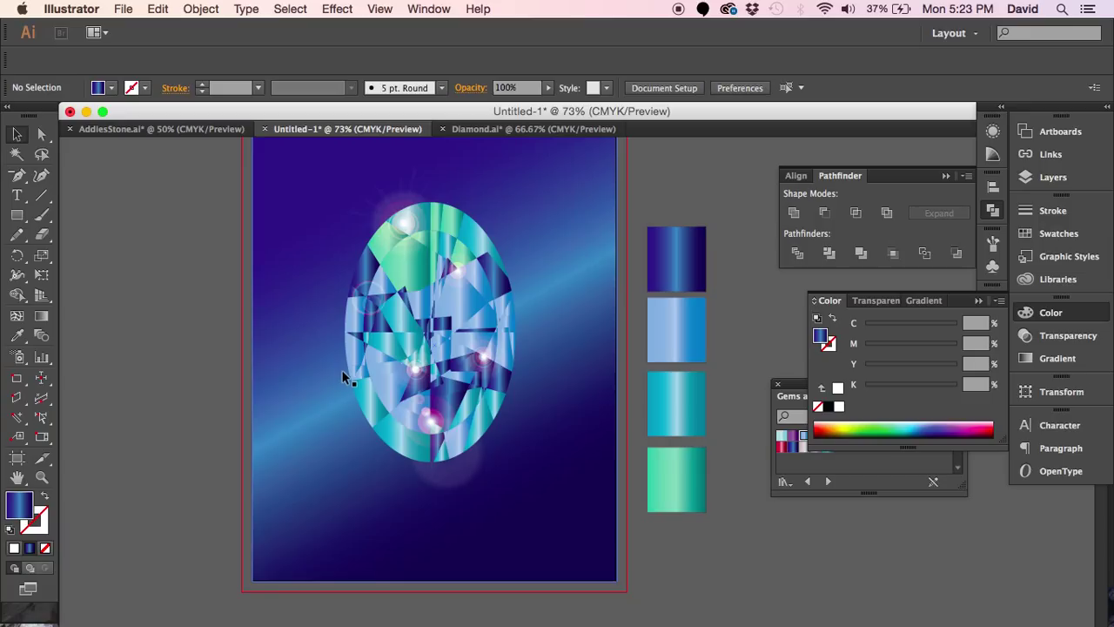
left_click_drag(422, 397, 473, 433)
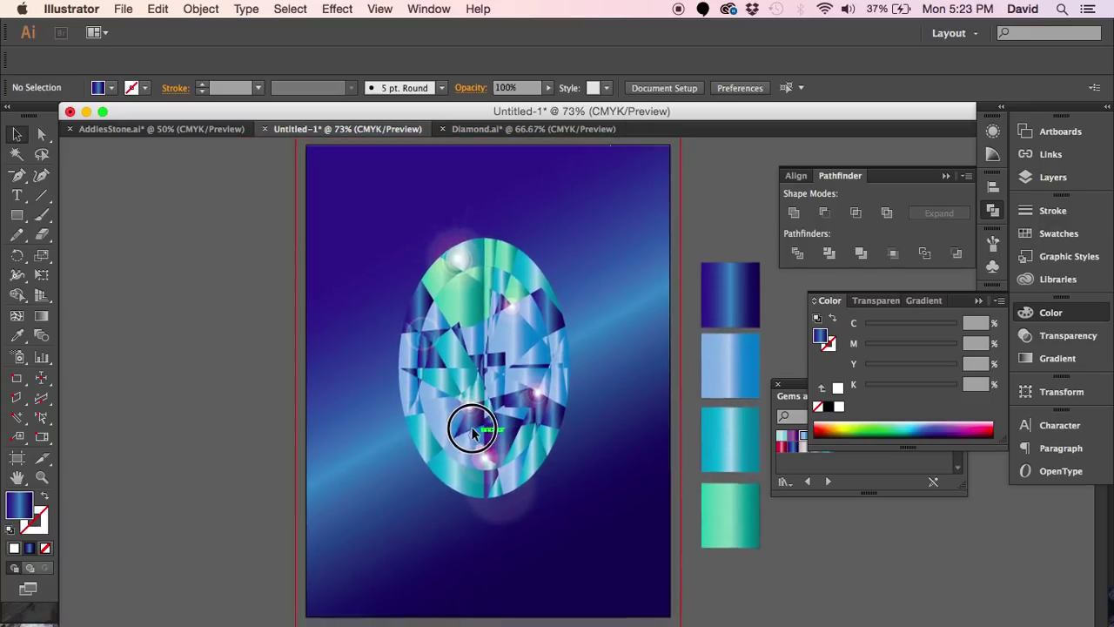